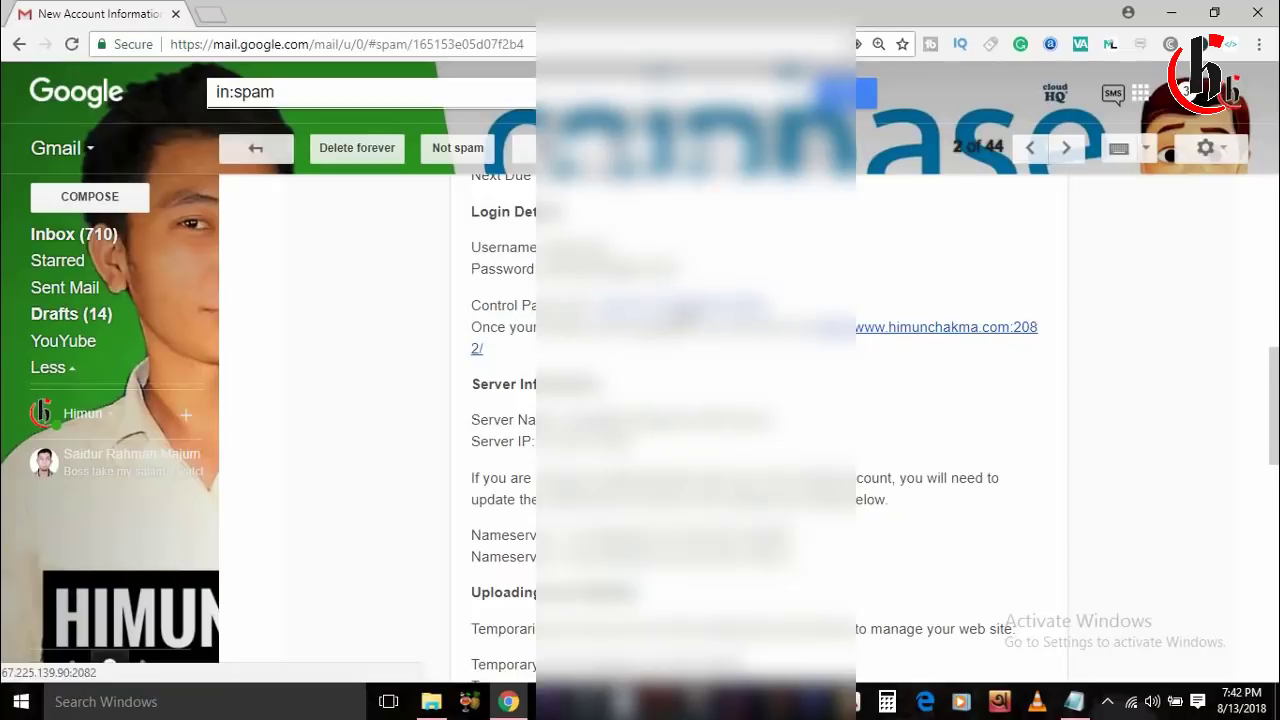
# Open the cPanel login page from the Control Panel link in the account-information email.
pyautogui.click(718, 314)
pyautogui.click(129, 11)
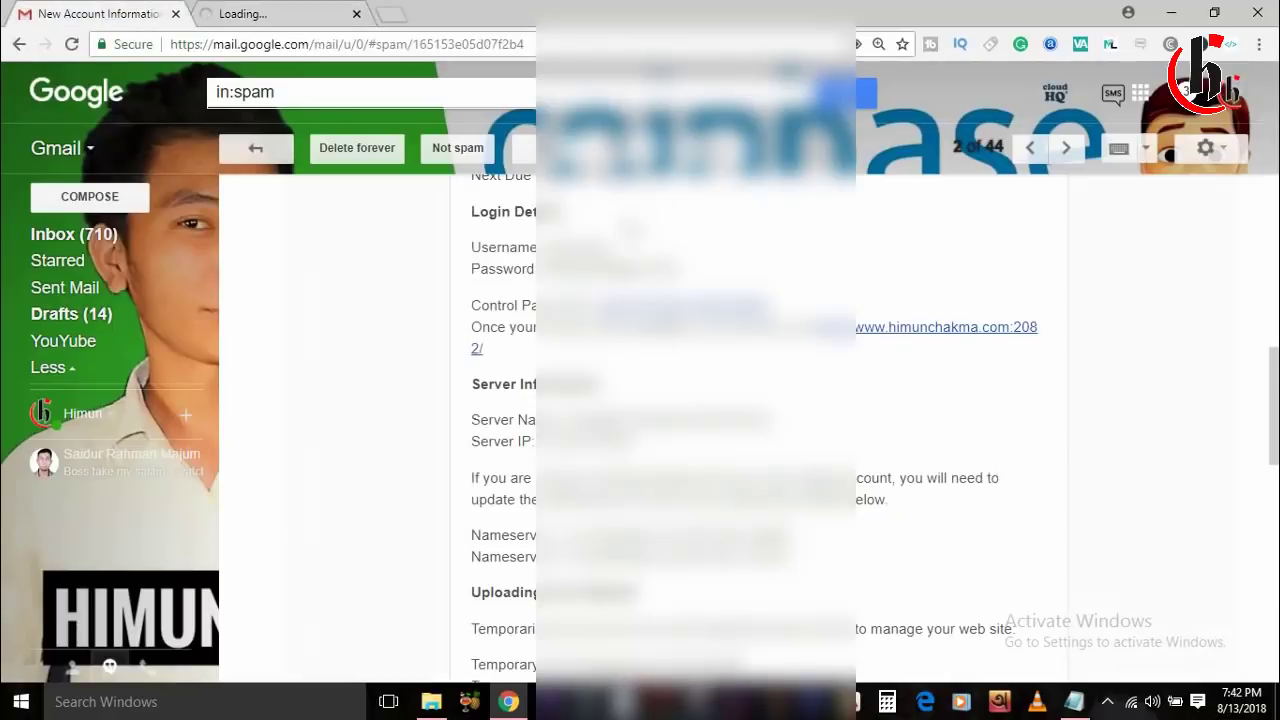
pyautogui.click(280, 14)
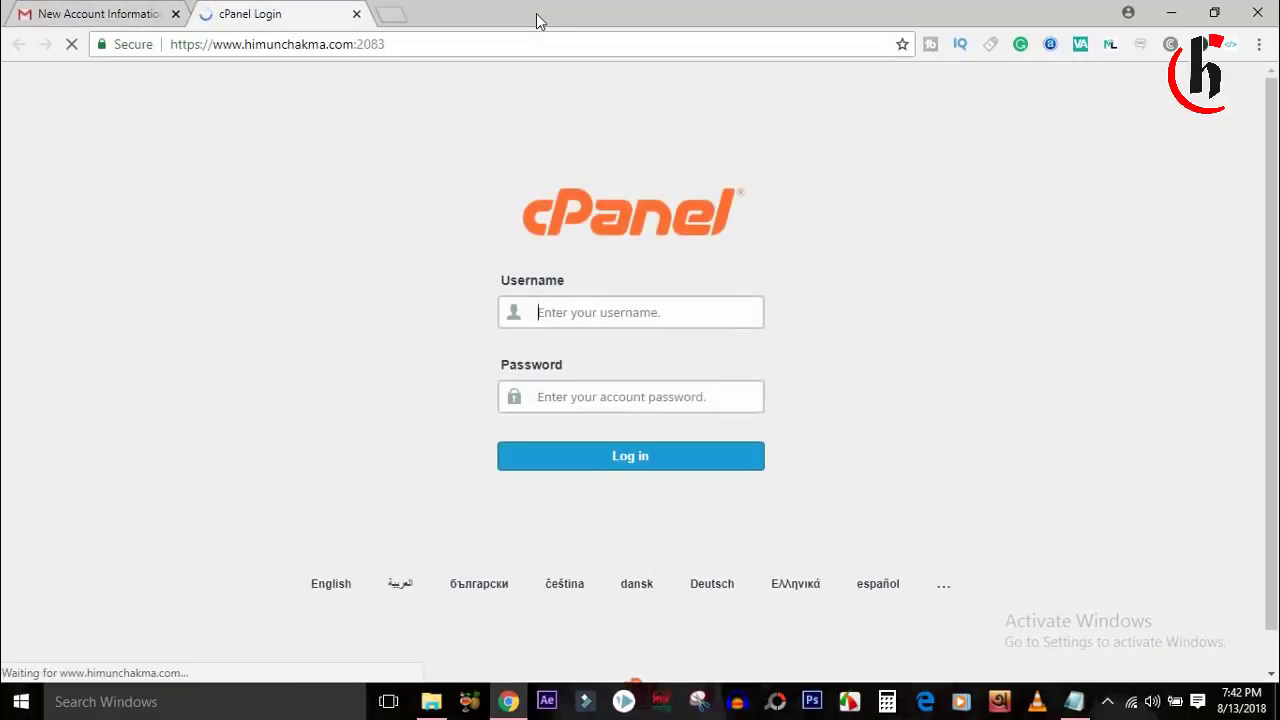
# Log in to cPanel with the account username and the password copied from the email.
pyautogui.click(609, 297)
pyautogui.write('himuncha')
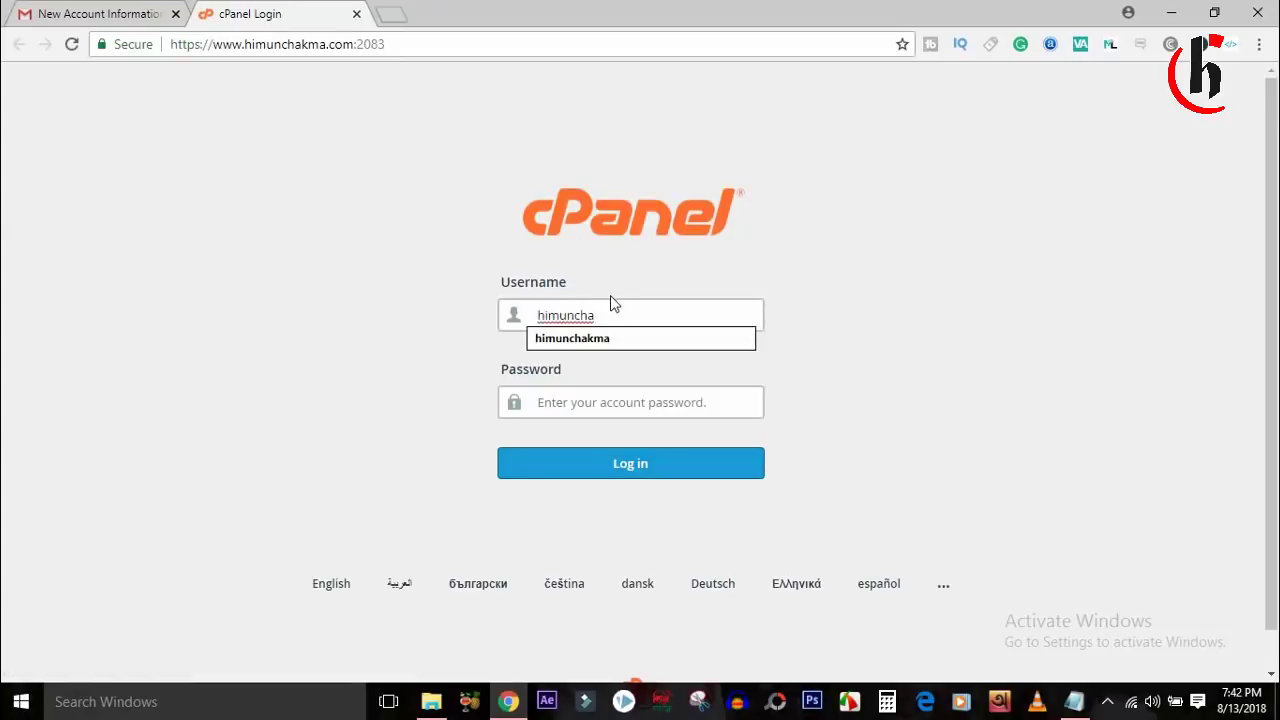
pyautogui.click(88, 12)
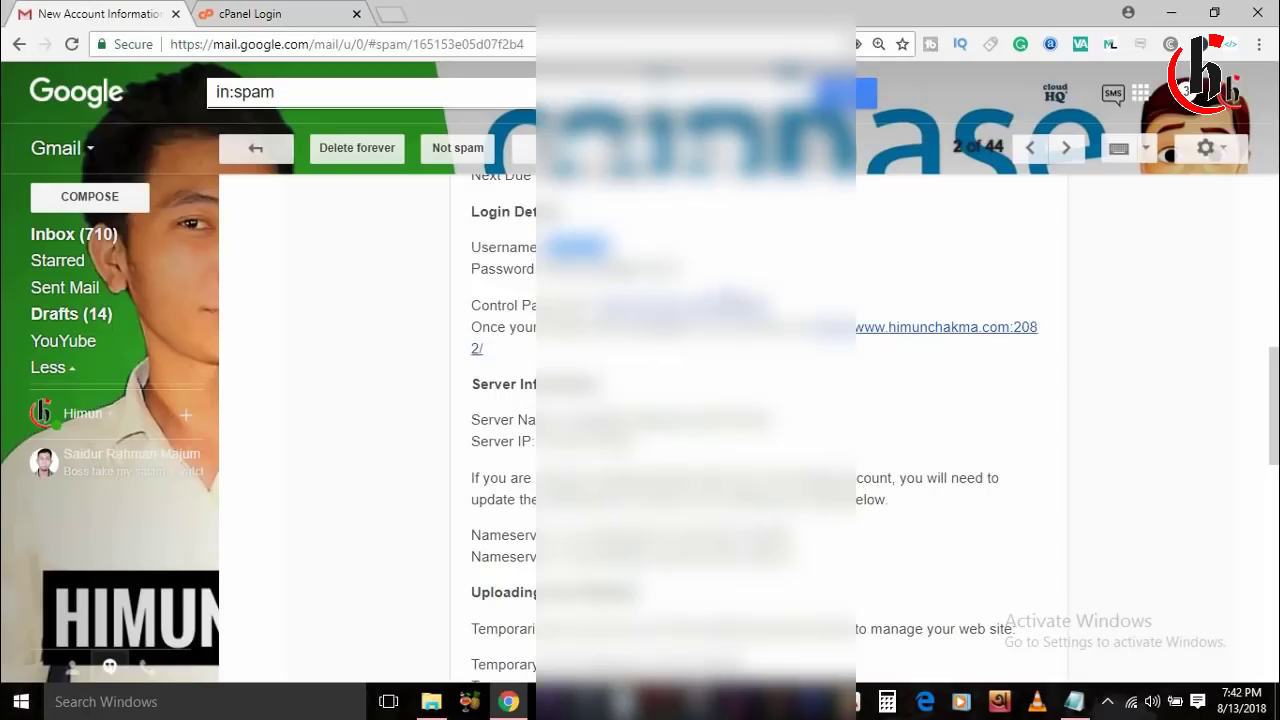
pyautogui.moveTo(688, 277); pyautogui.dragTo(531, 274)
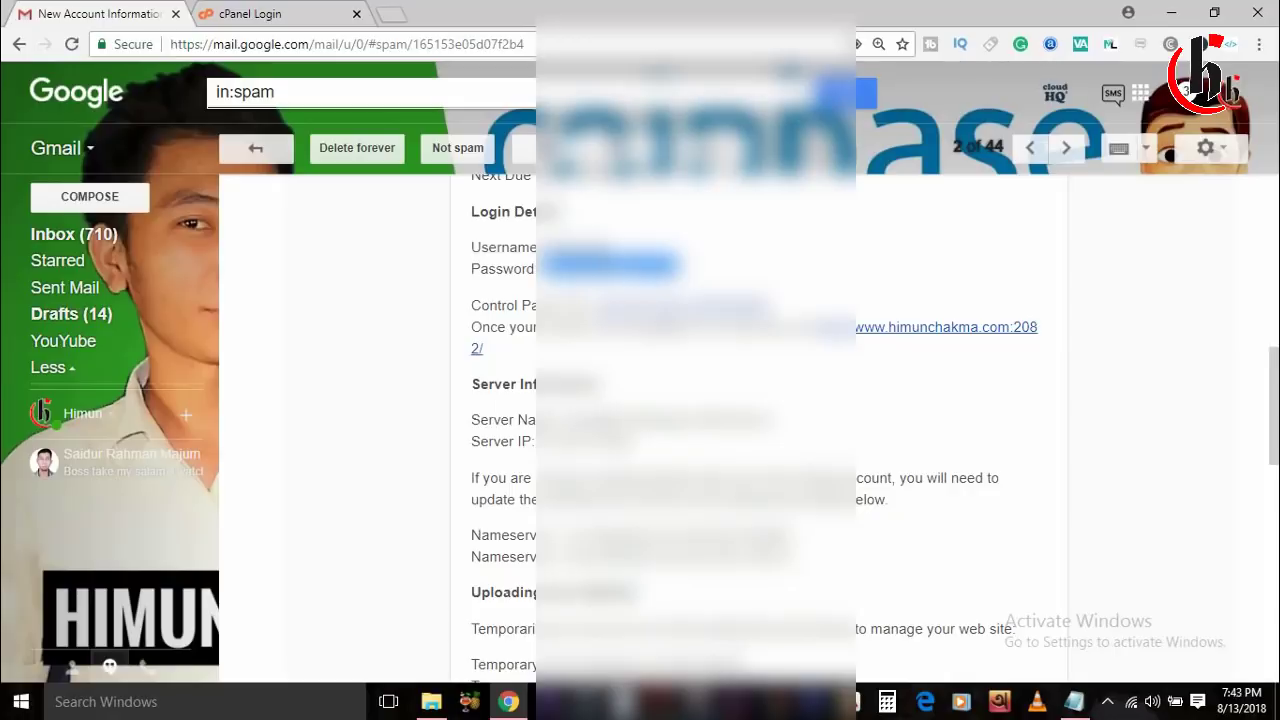
pyautogui.rightClick(595, 255)
pyautogui.click(785, 296)
pyautogui.hotkey('ctrl', 'Tab')
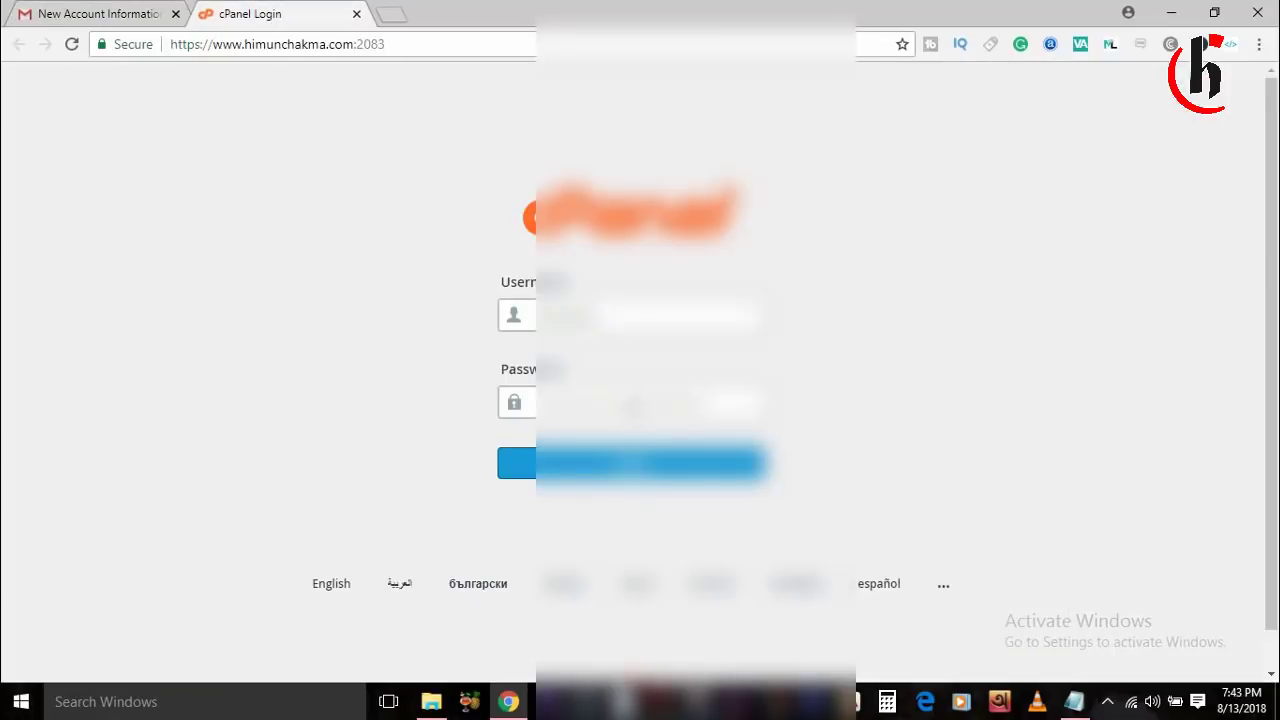
pyautogui.click(668, 470)
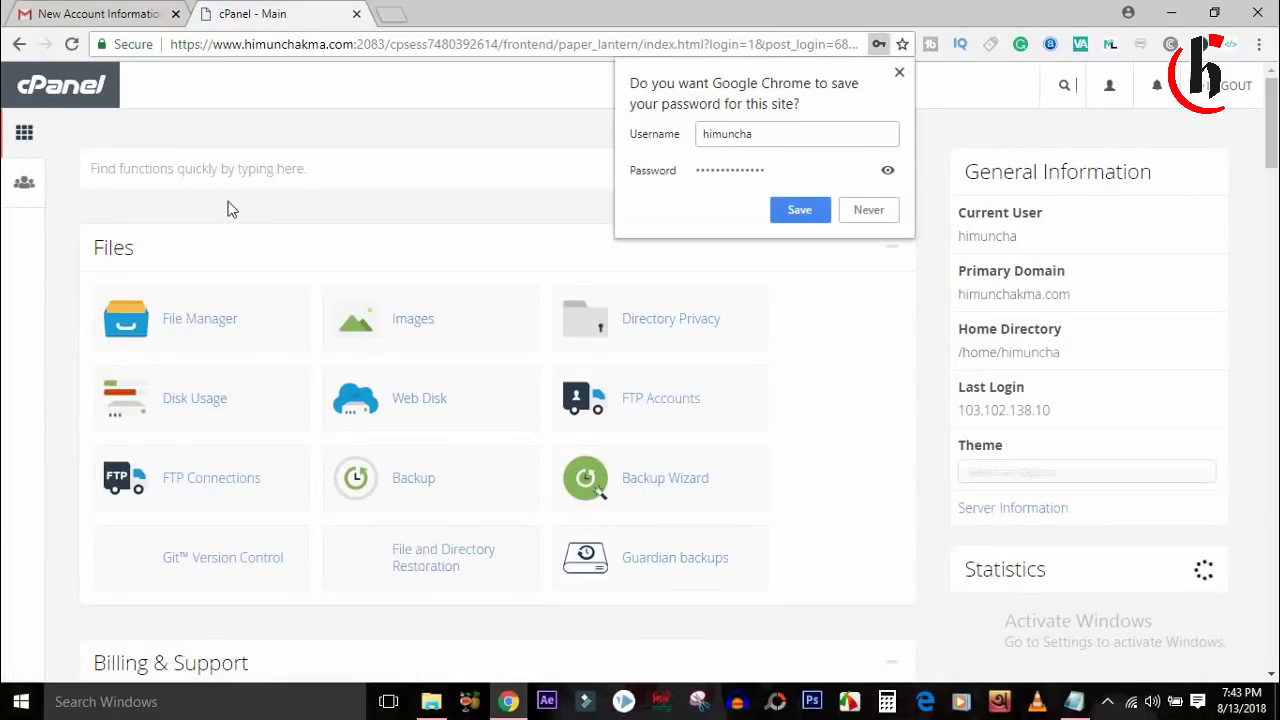
# Save the cPanel password in Chrome and open Softaculous Apps Installer via an 'ins' search.
pyautogui.click(805, 212)
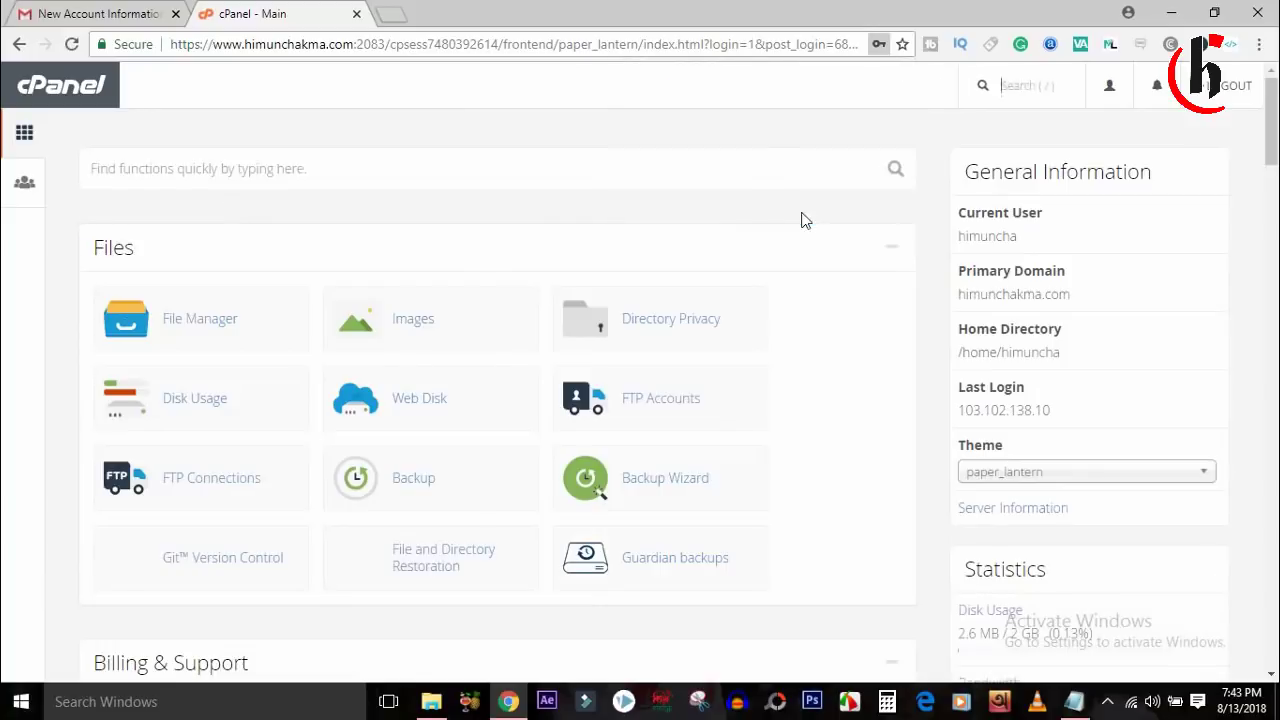
pyautogui.click(220, 171)
pyautogui.write('ins')
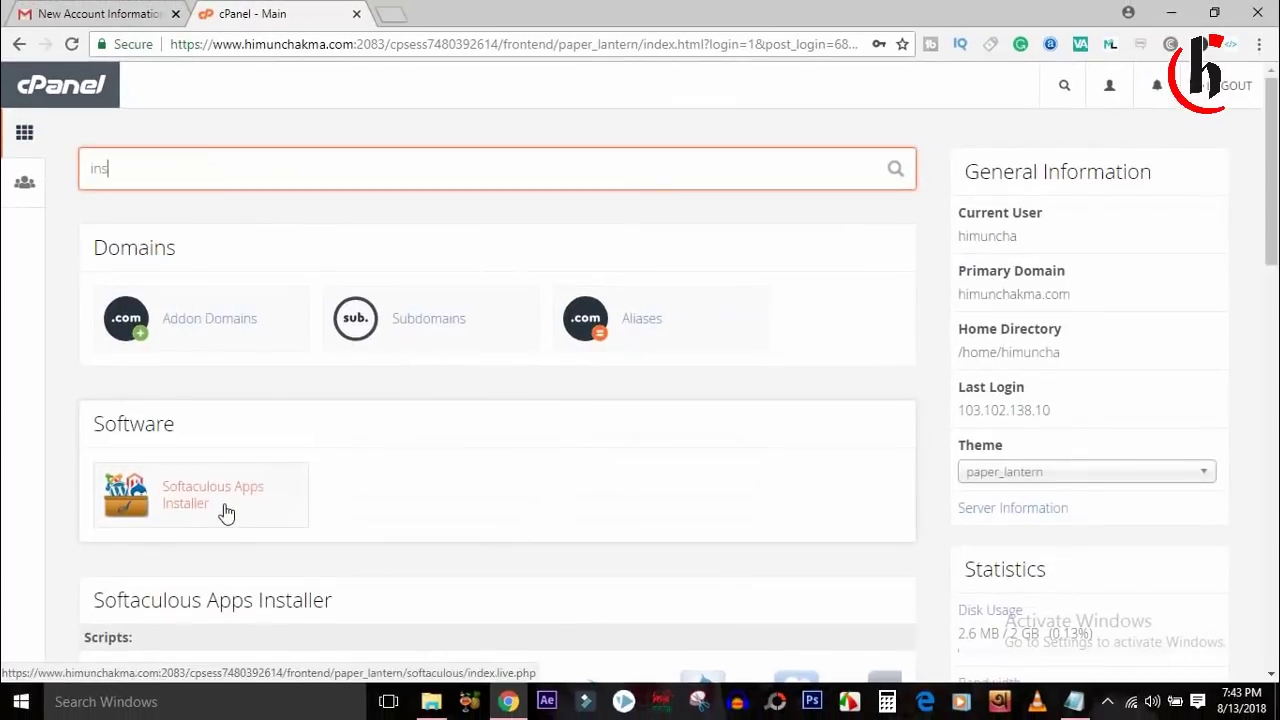
pyautogui.click(333, 588)
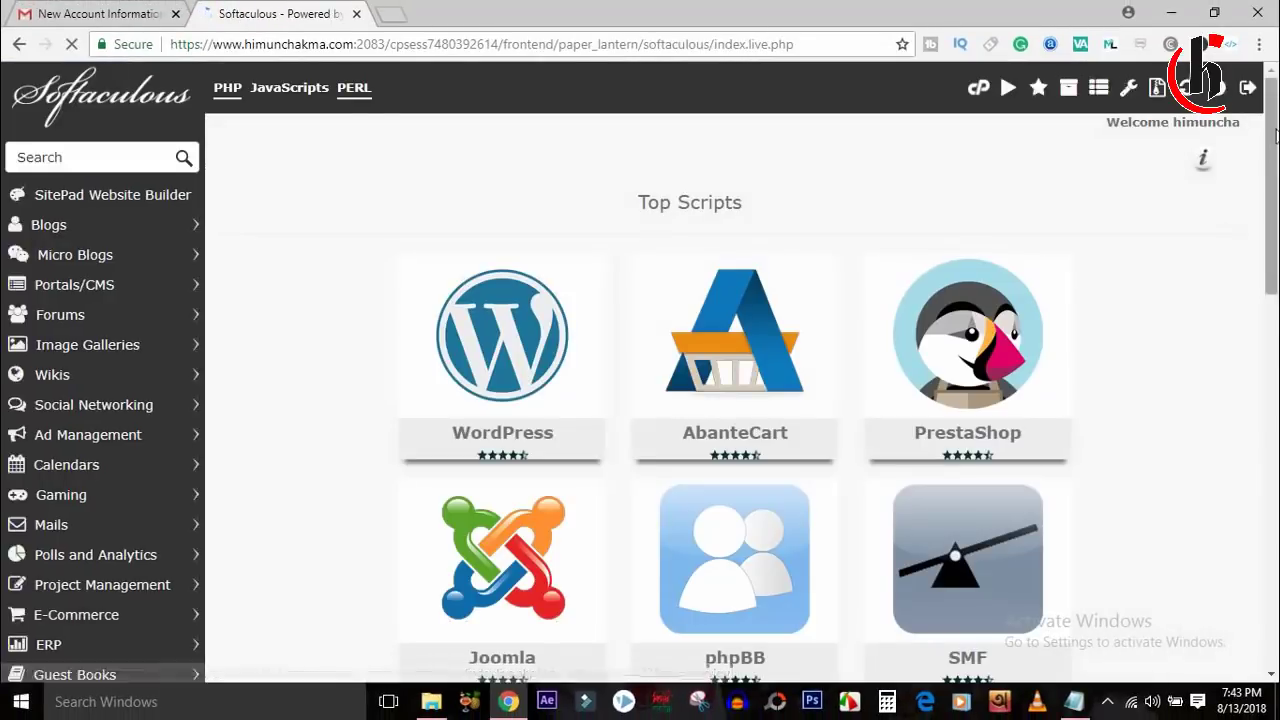
# Open Softaculous's WordPress 4.9.8 installation form.
pyautogui.moveTo(482, 357)
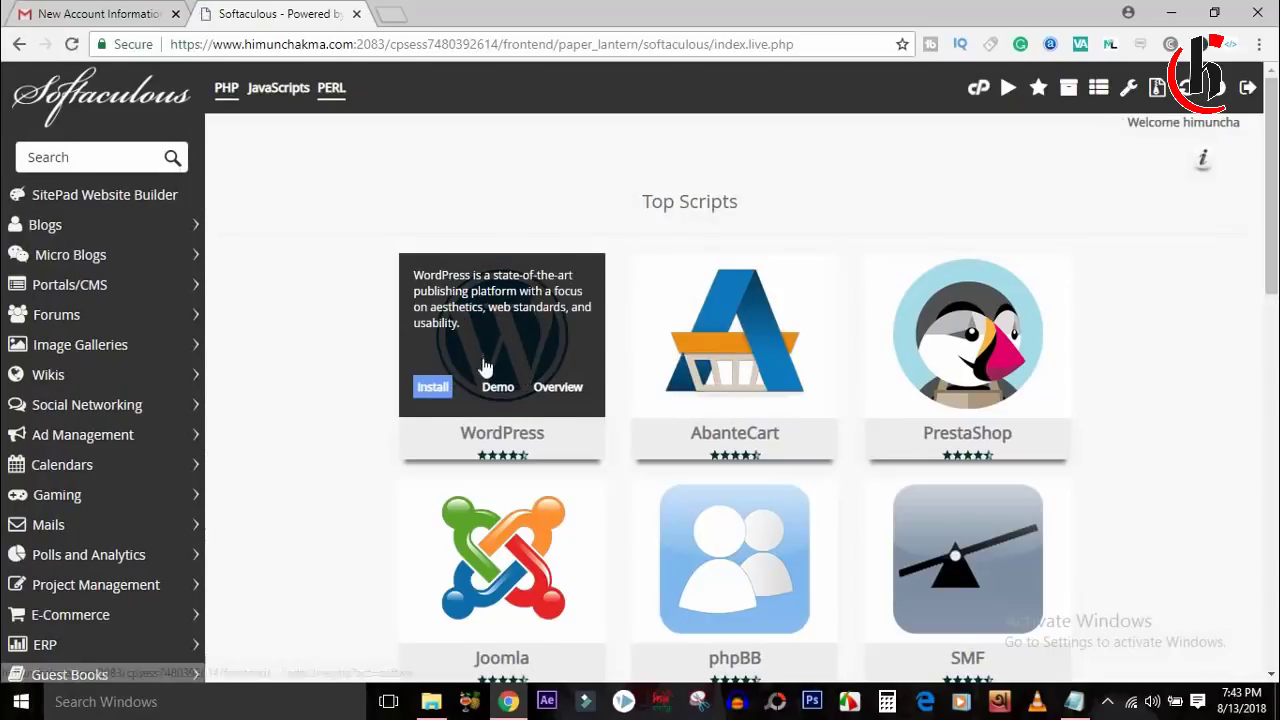
pyautogui.moveTo(1275, 142); pyautogui.dragTo(1231, 186)
pyautogui.scroll(1, 780, 194)
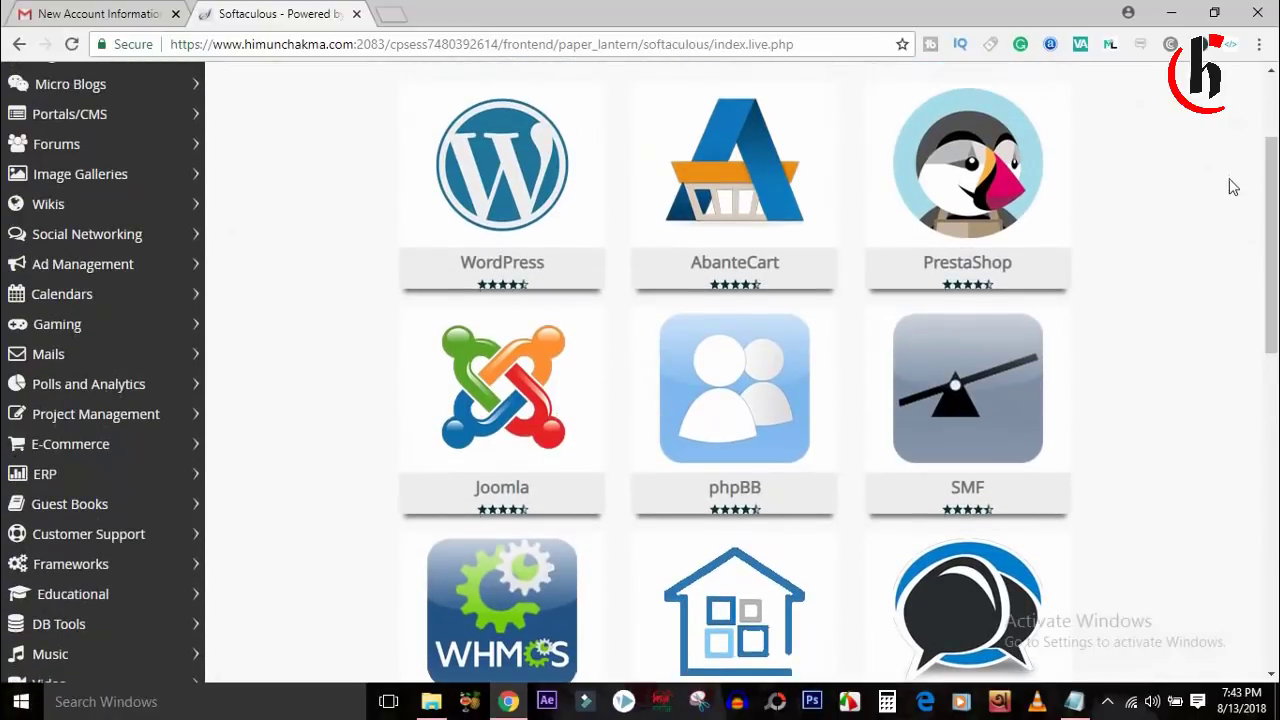
pyautogui.click(448, 216)
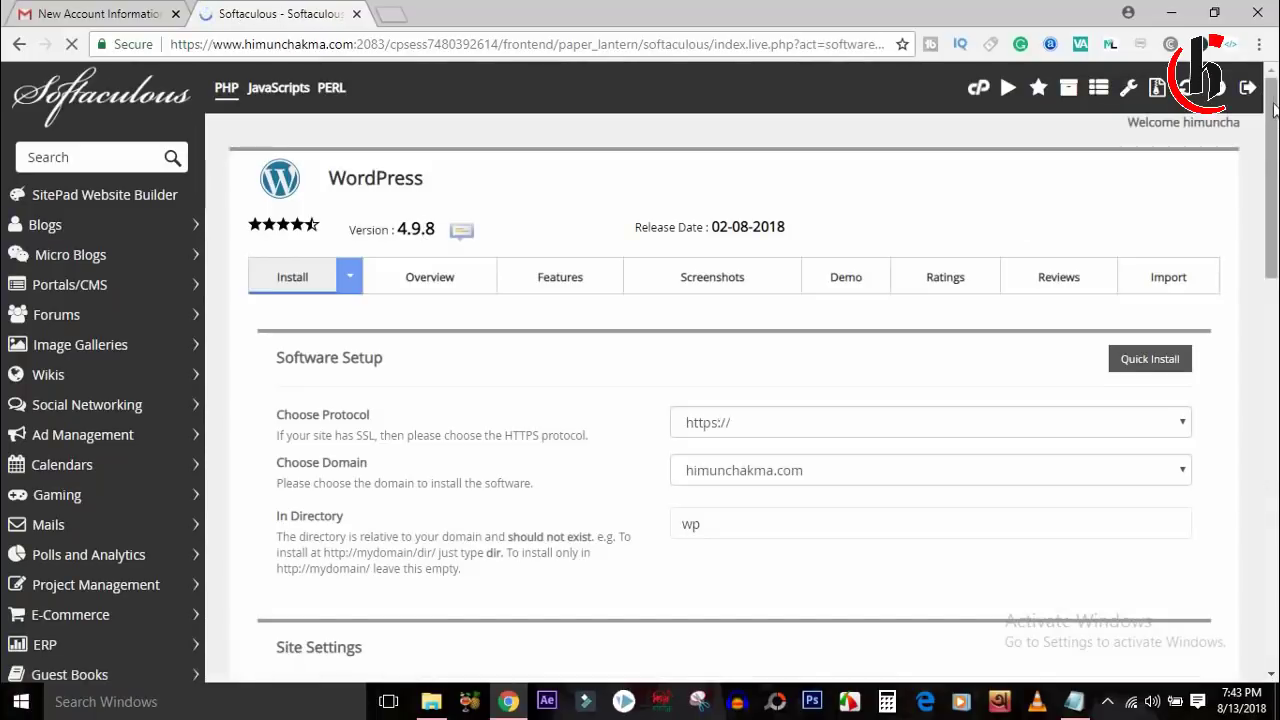
# Clear the default 'wp' In Directory value so WordPress installs at the domain root.
pyautogui.moveTo(1275, 110); pyautogui.dragTo(1275, 158)
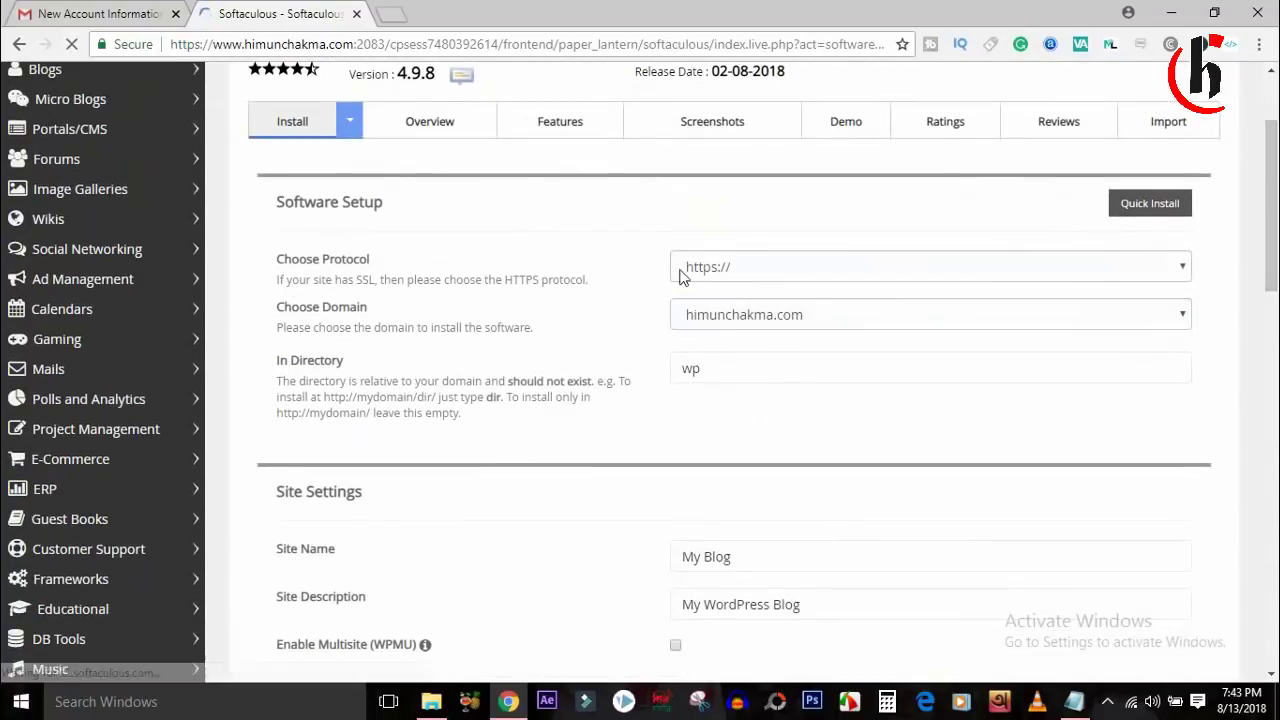
pyautogui.doubleClick(690, 369)
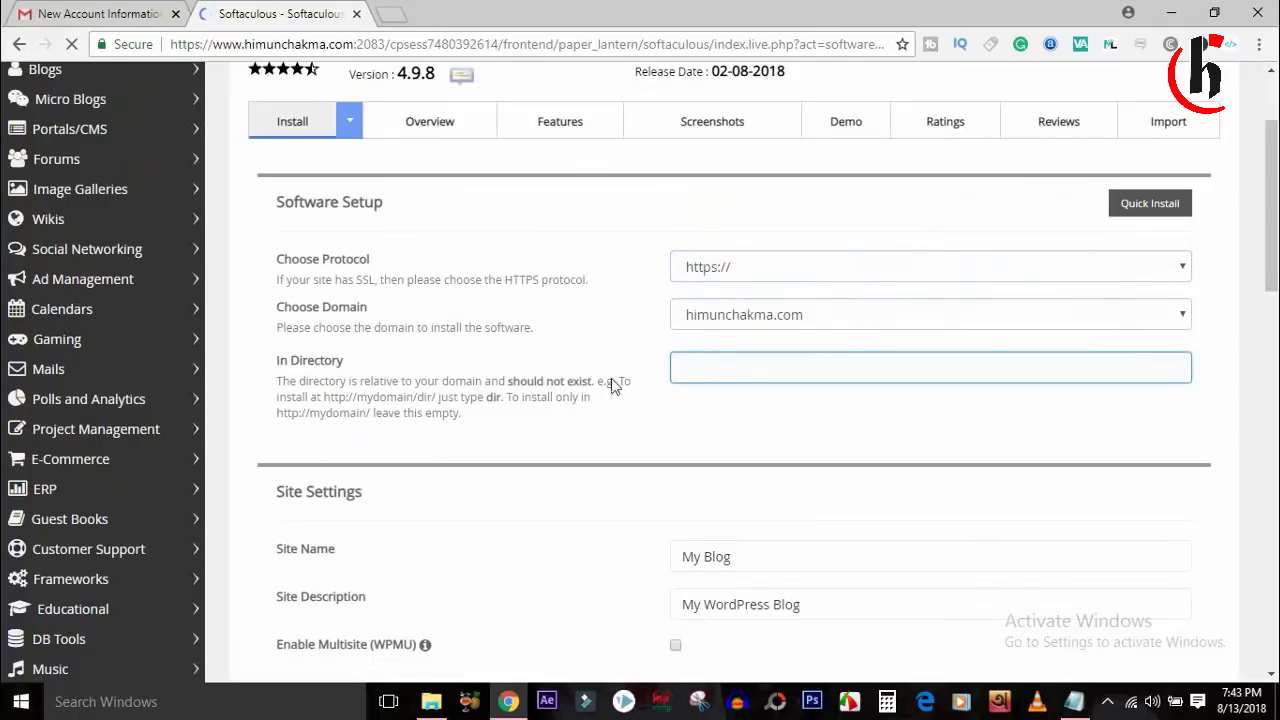
pyautogui.click(717, 432)
# Set a custom admin username and paste a strong admin password.
pyautogui.moveTo(1273, 200); pyautogui.dragTo(1273, 319)
pyautogui.click(703, 397)
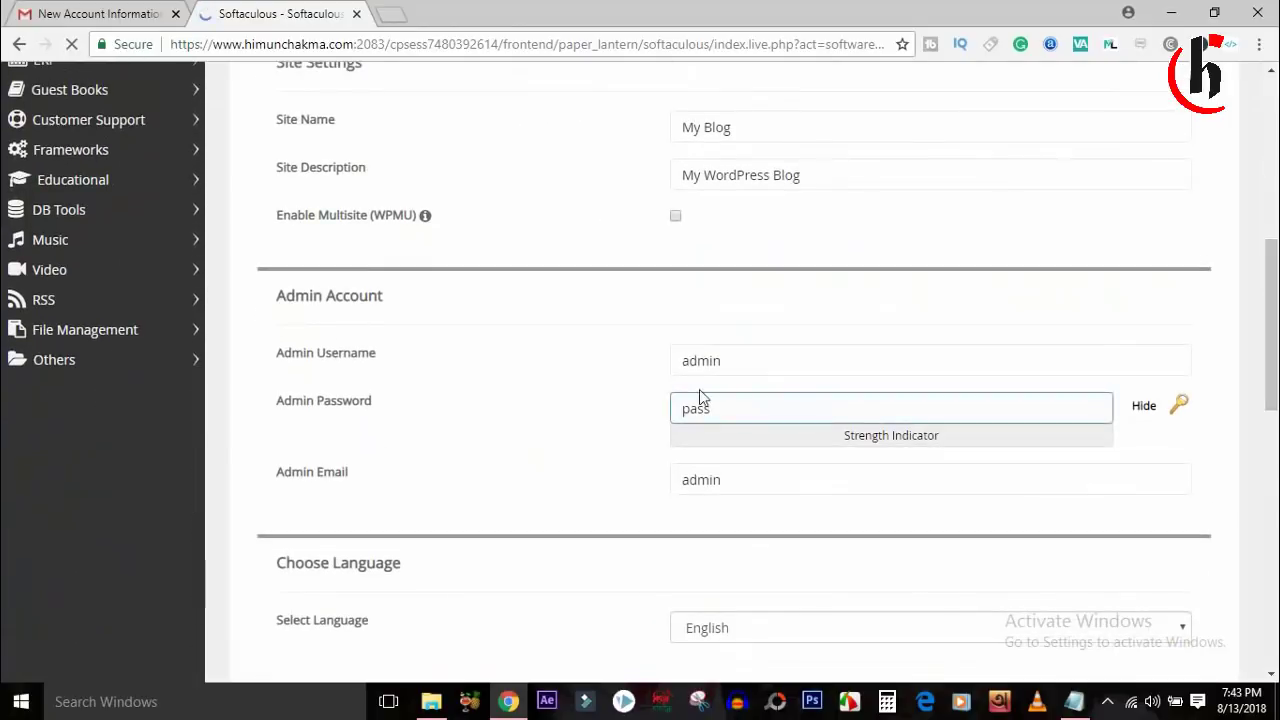
pyautogui.hotkey('shift', 'Tab')
pyautogui.click(617, 460)
pyautogui.doubleClick(680, 413)
pyautogui.click(680, 413)
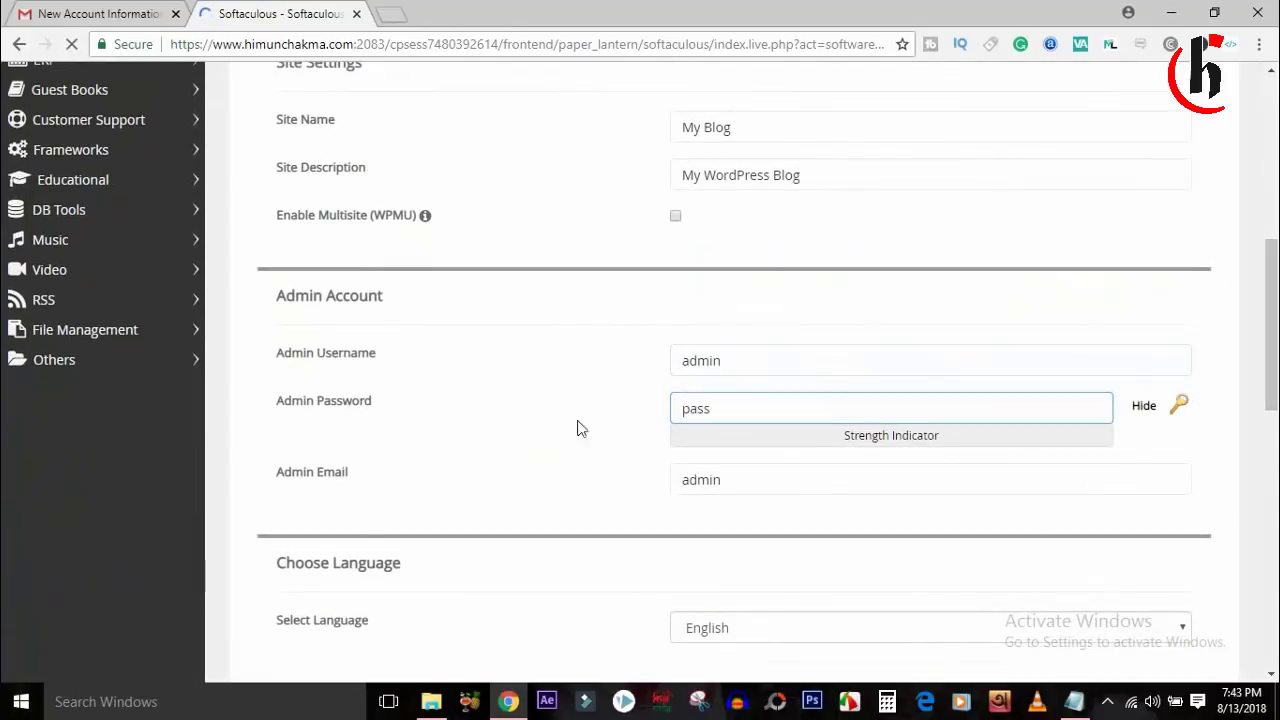
pyautogui.click(757, 363)
pyautogui.click(775, 358)
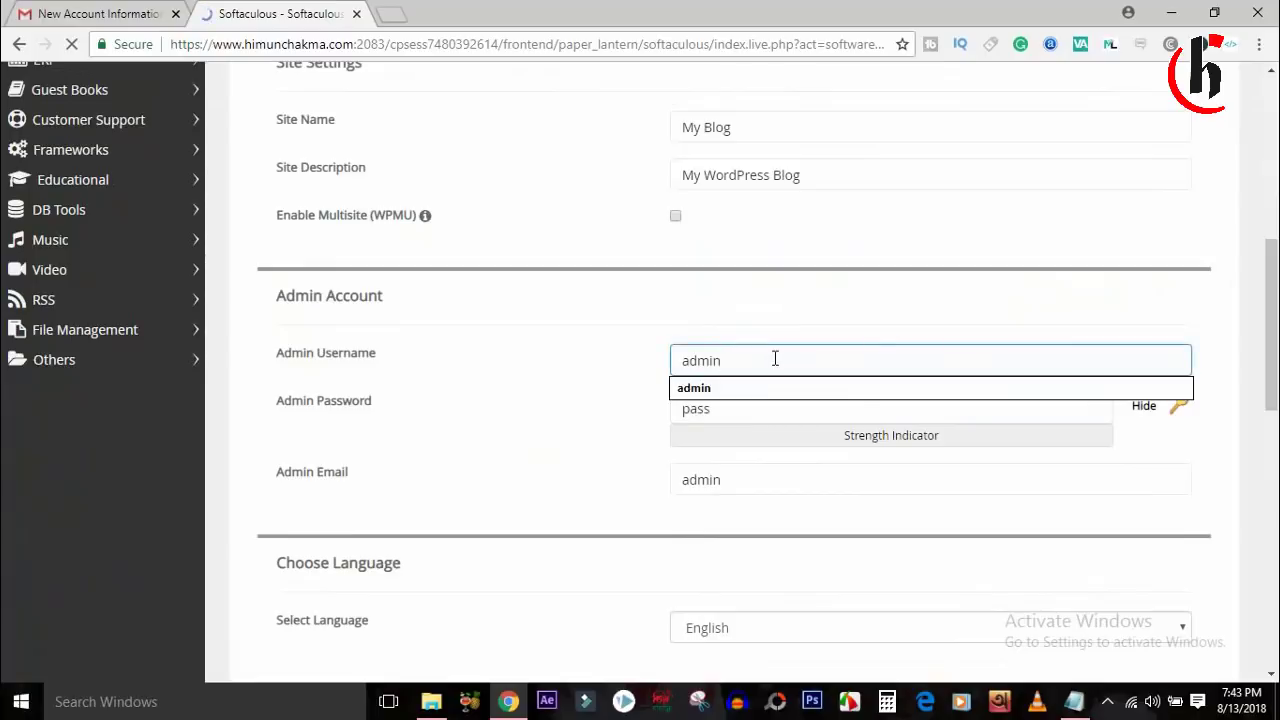
pyautogui.press('Escape')
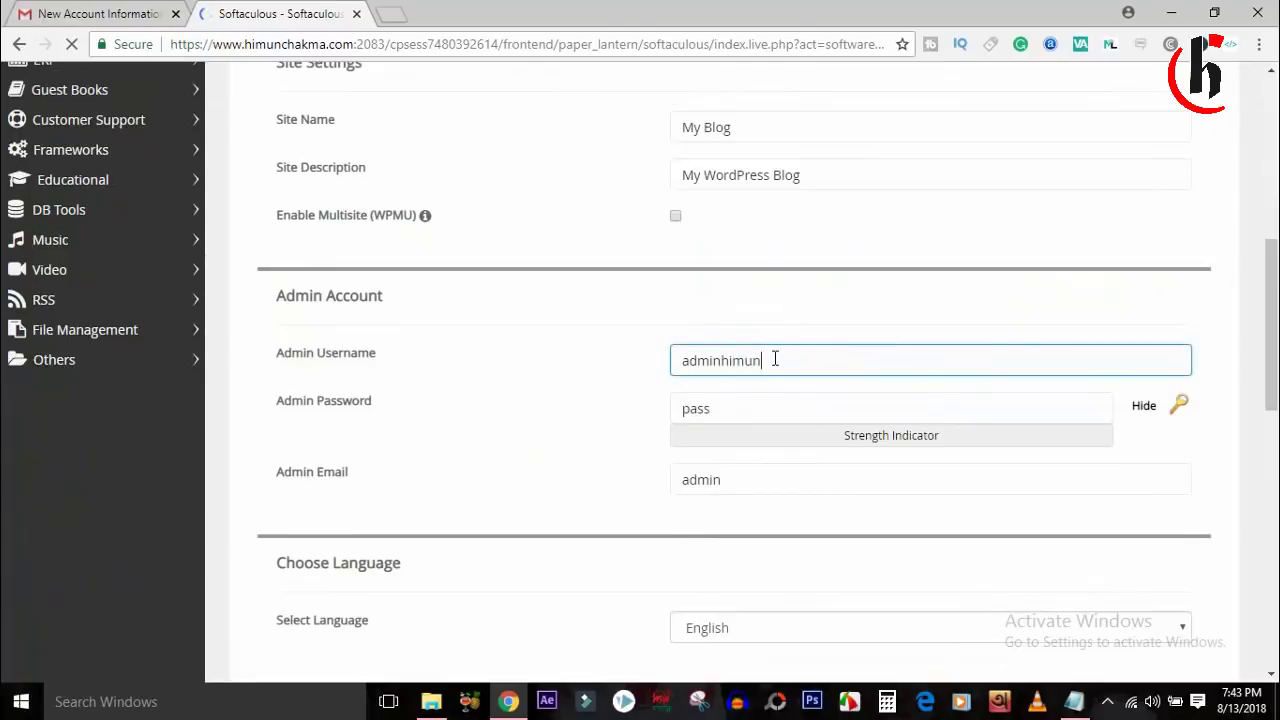
pyautogui.press('Tab')
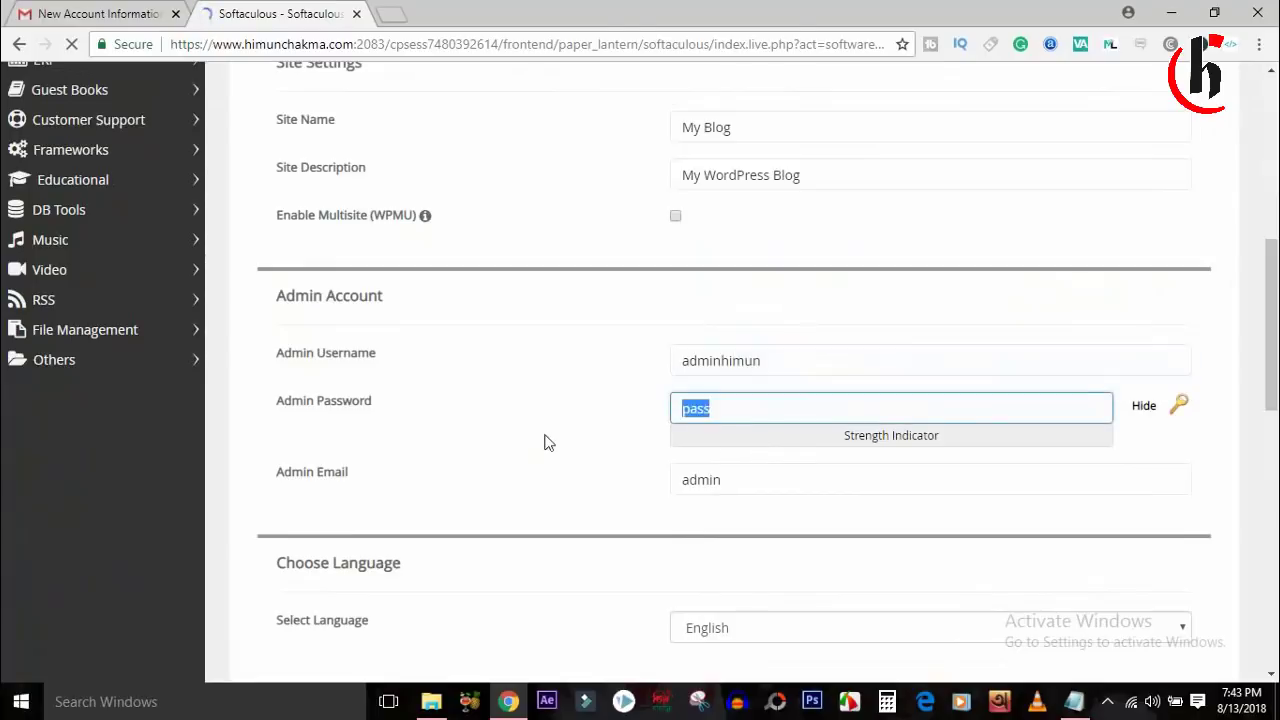
pyautogui.hotkey('ctrl', 'v')
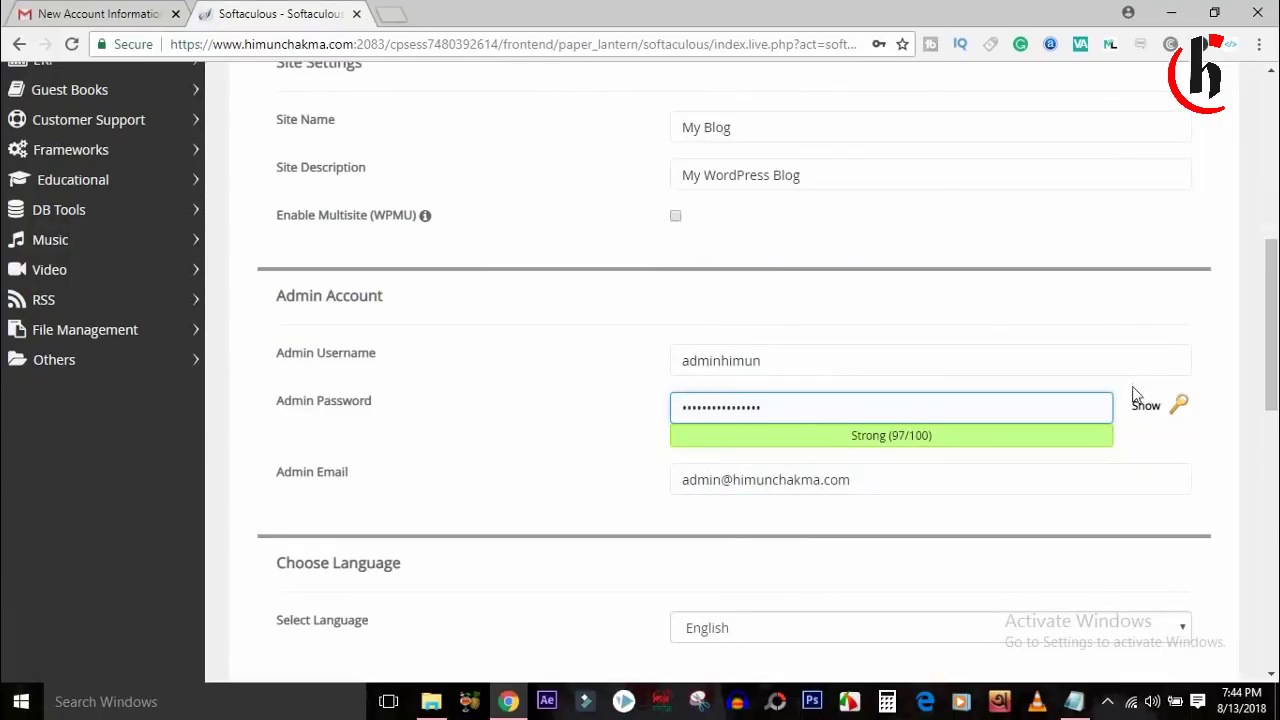
# Check the admin email address and run the WordPress installation.
pyautogui.scroll(-1, 818, 413)
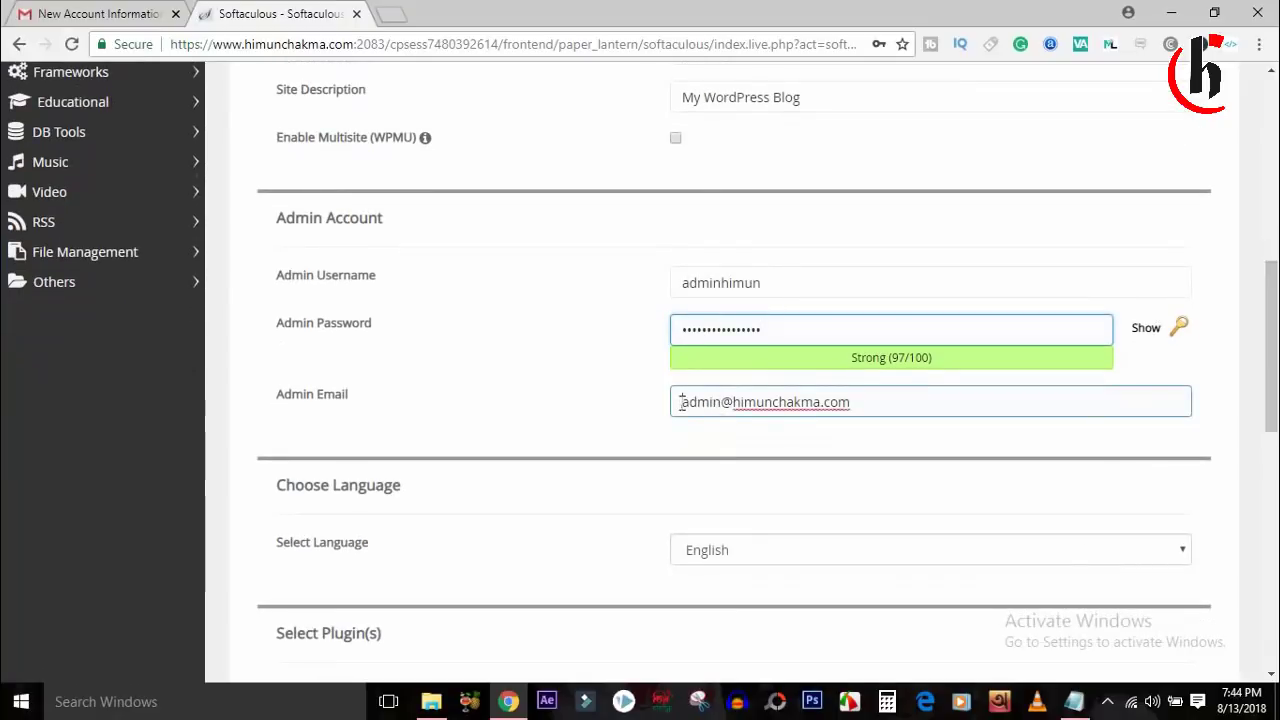
pyautogui.moveTo(680, 402); pyautogui.dragTo(875, 400)
pyautogui.click(1011, 414)
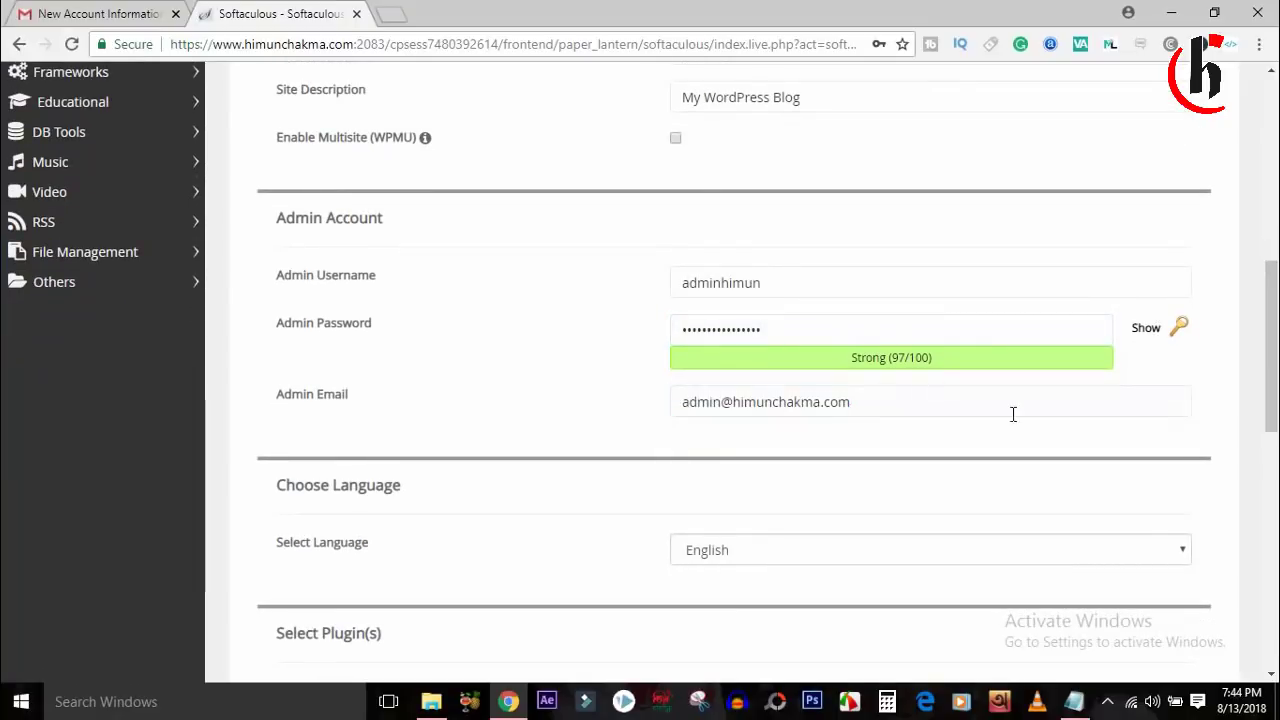
pyautogui.moveTo(1275, 360); pyautogui.dragTo(1275, 575)
pyautogui.click(723, 548)
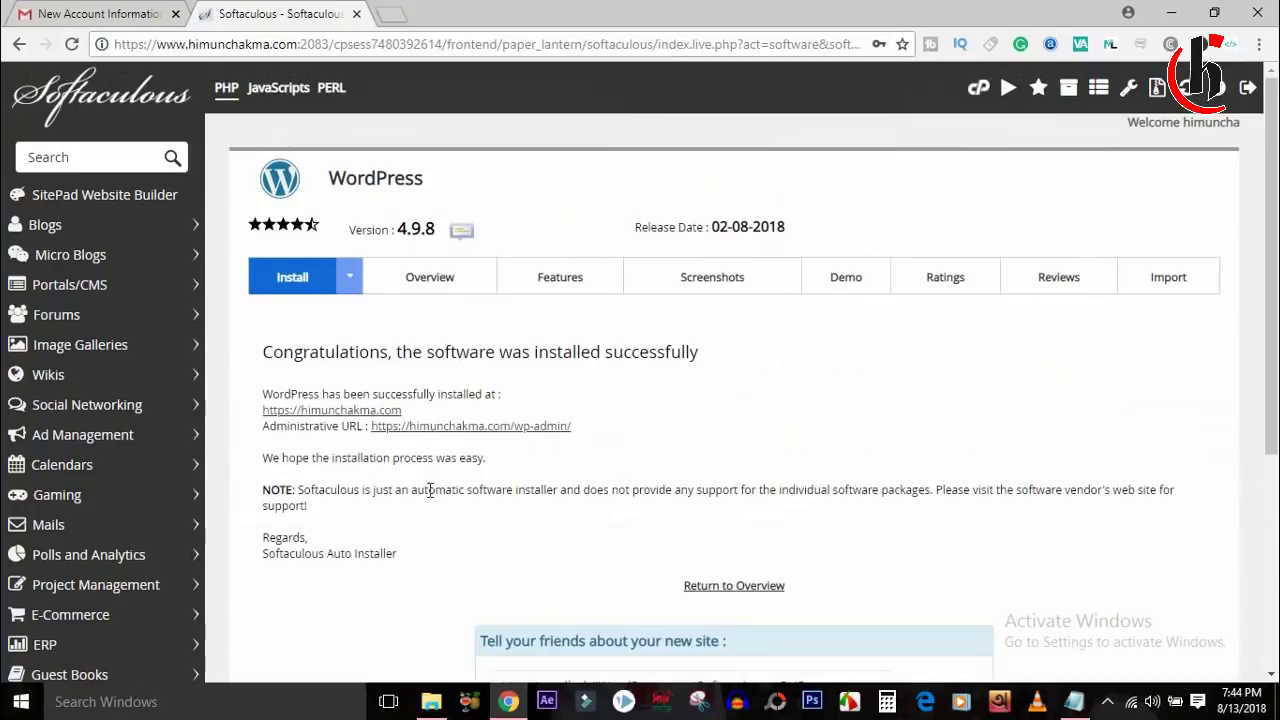
# Open the new site in its own tab, scroll the default My Blog page, then return to Softaculous.
pyautogui.scroll(-1, 1277, 179)
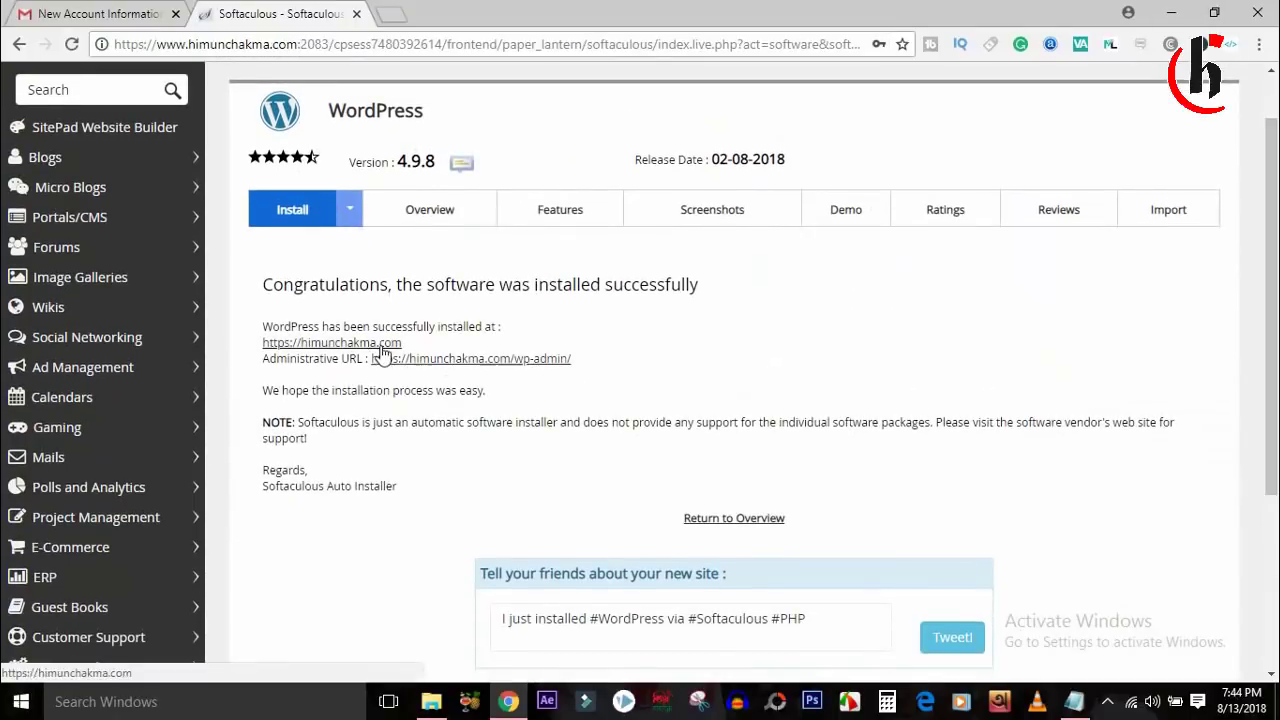
pyautogui.click(378, 344)
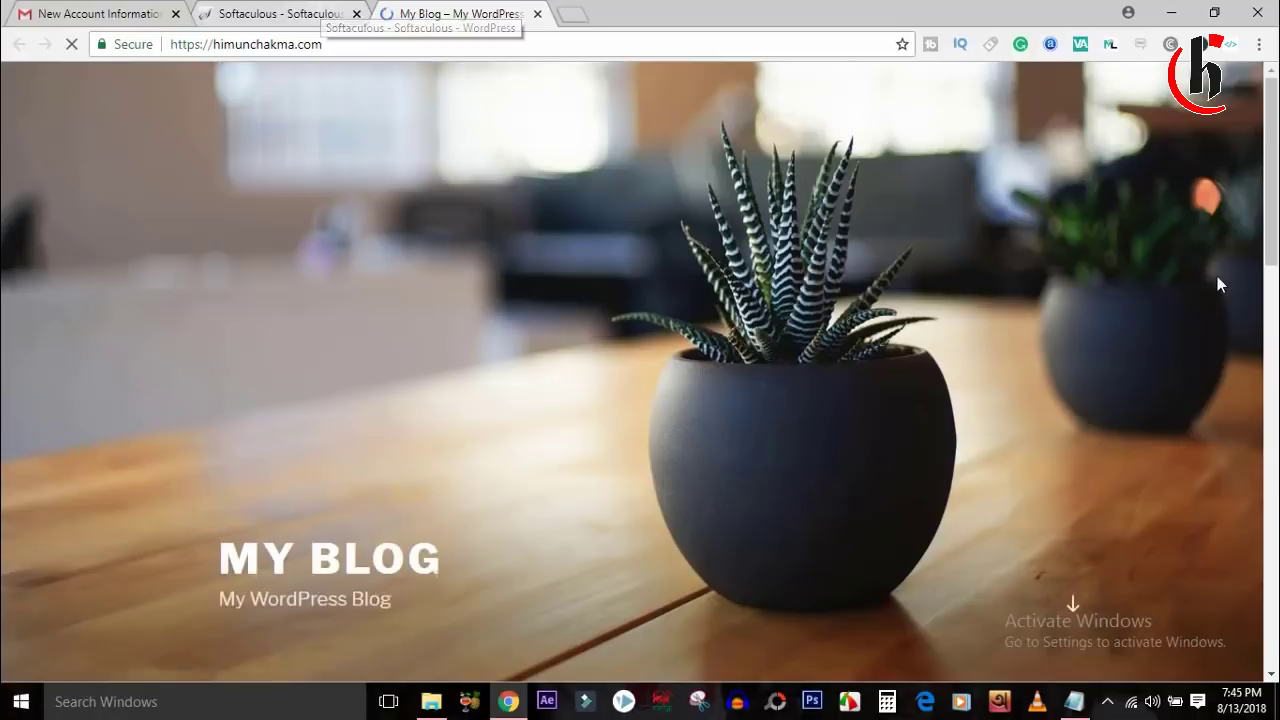
pyautogui.scroll(-3, 1071, 575)
pyautogui.scroll(-6, 640, 400)
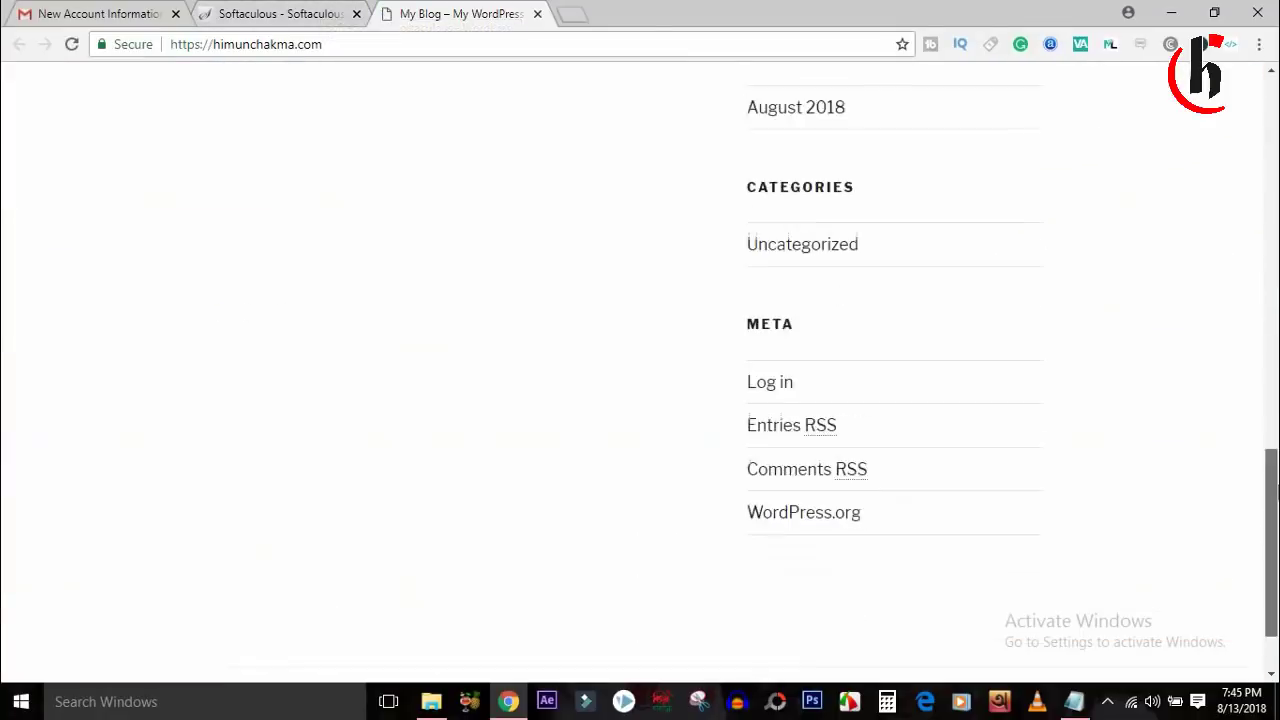
pyautogui.scroll(10, 640, 400)
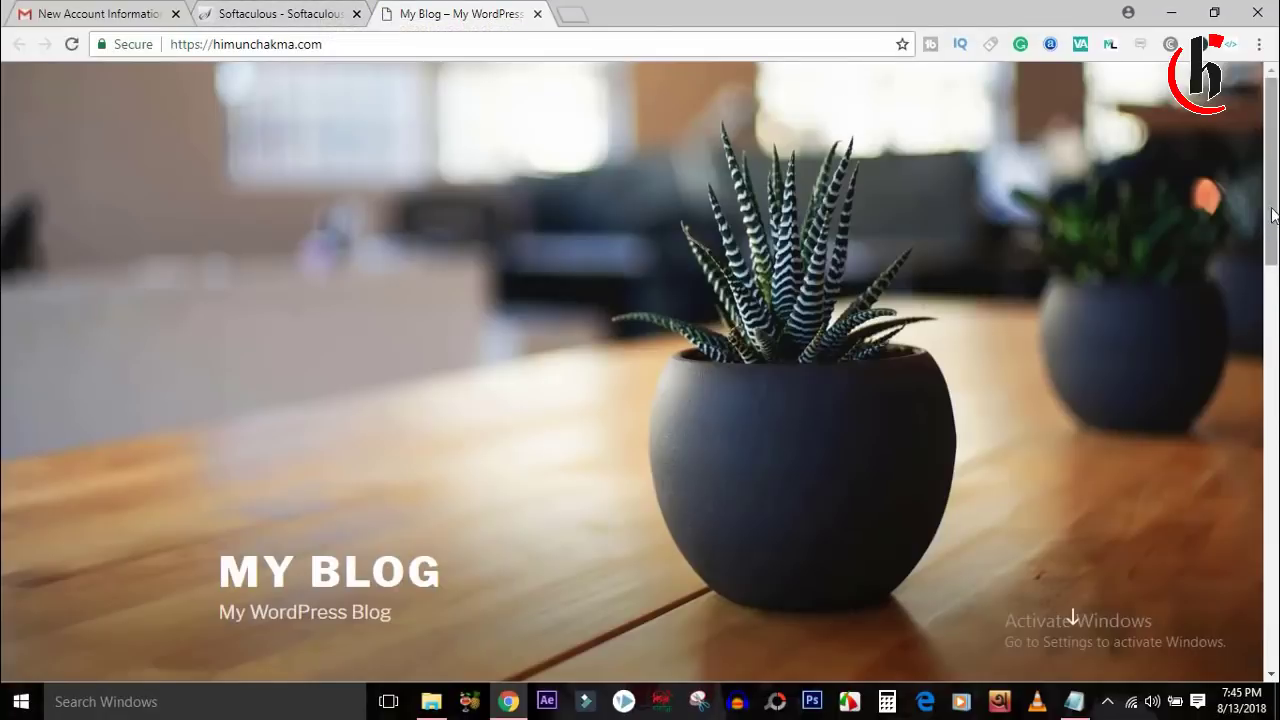
pyautogui.scroll(-10, 1272, 215)
pyautogui.scroll(15, 1272, 215)
pyautogui.click(318, 12)
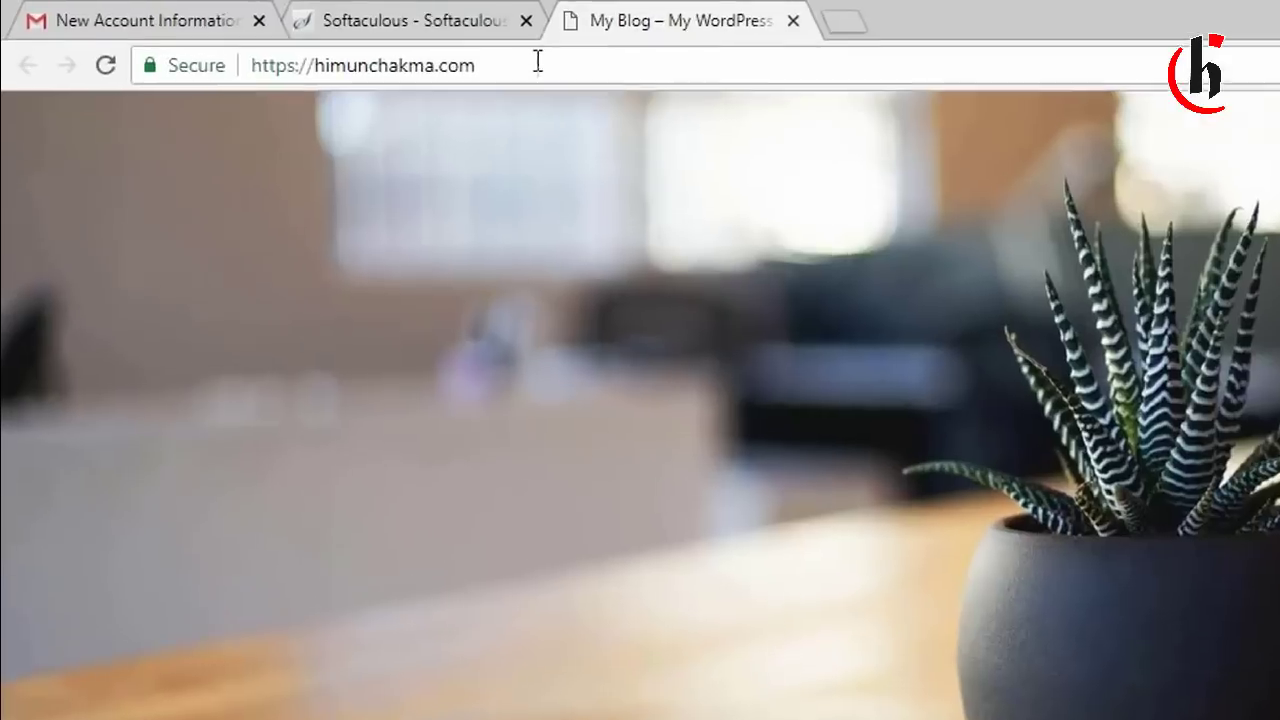
# Load the WordPress login page by adding /admin to the site address.
pyautogui.click(601, 76)
pyautogui.click(604, 78)
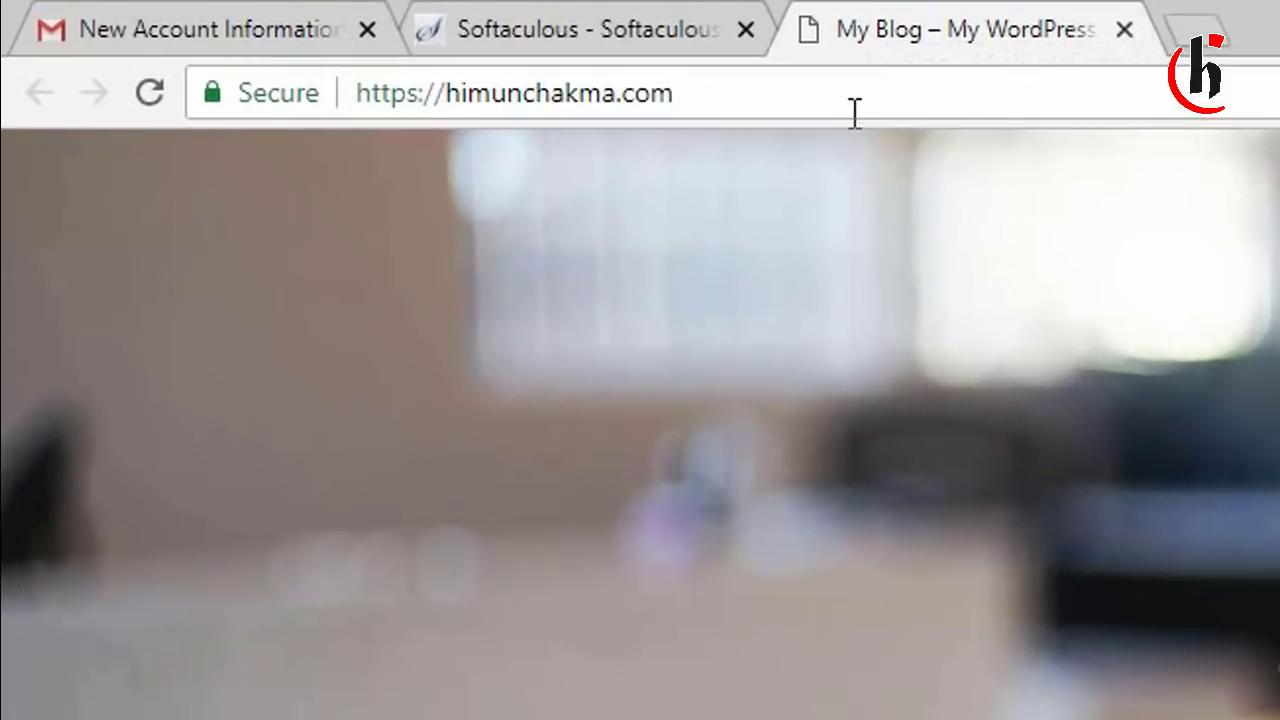
pyautogui.write('/')
pyautogui.write('admin')
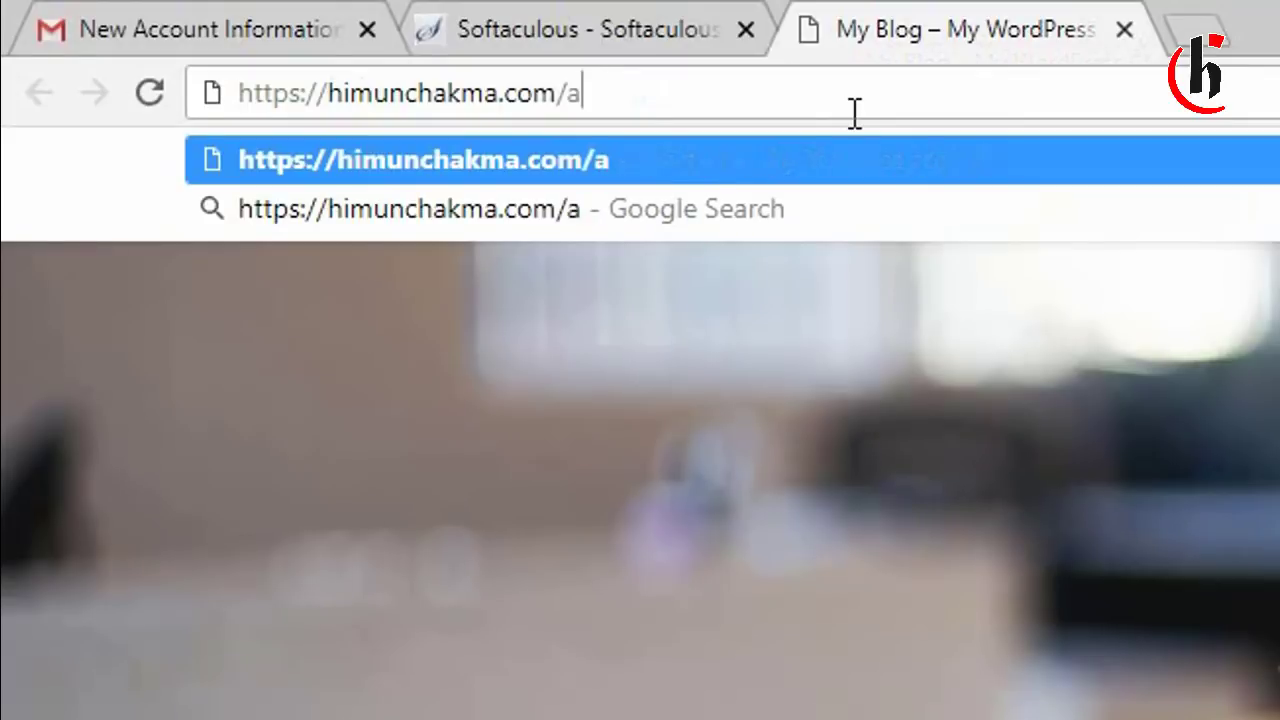
pyautogui.press('Return')
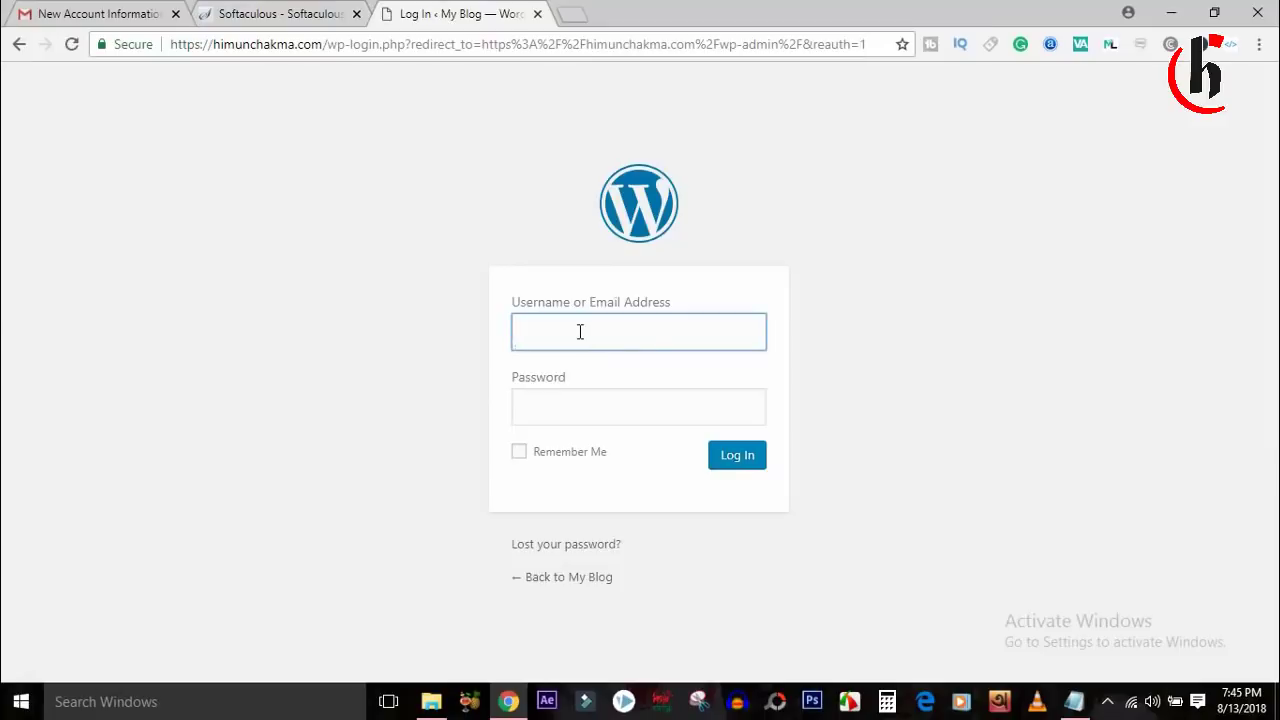
# Sign in as admin with Remember Me ticked, then close the Softaculous and Gmail tabs.
pyautogui.click(578, 406)
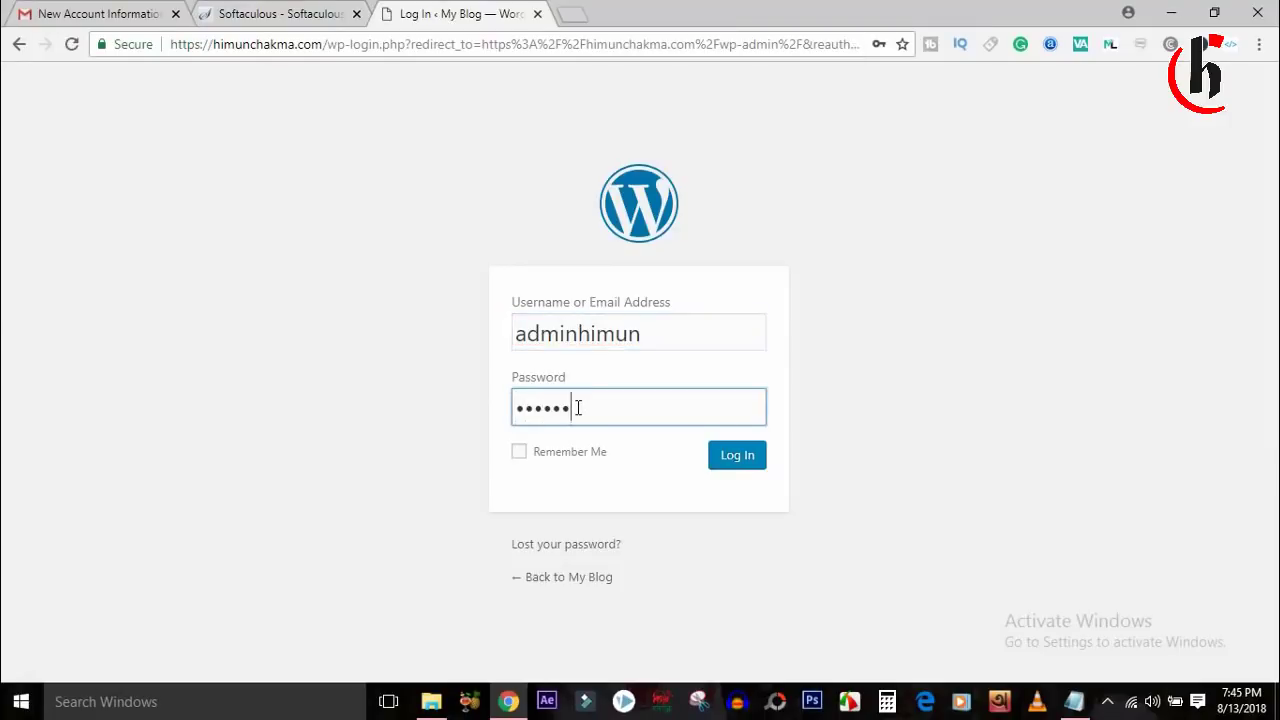
pyautogui.click(521, 452)
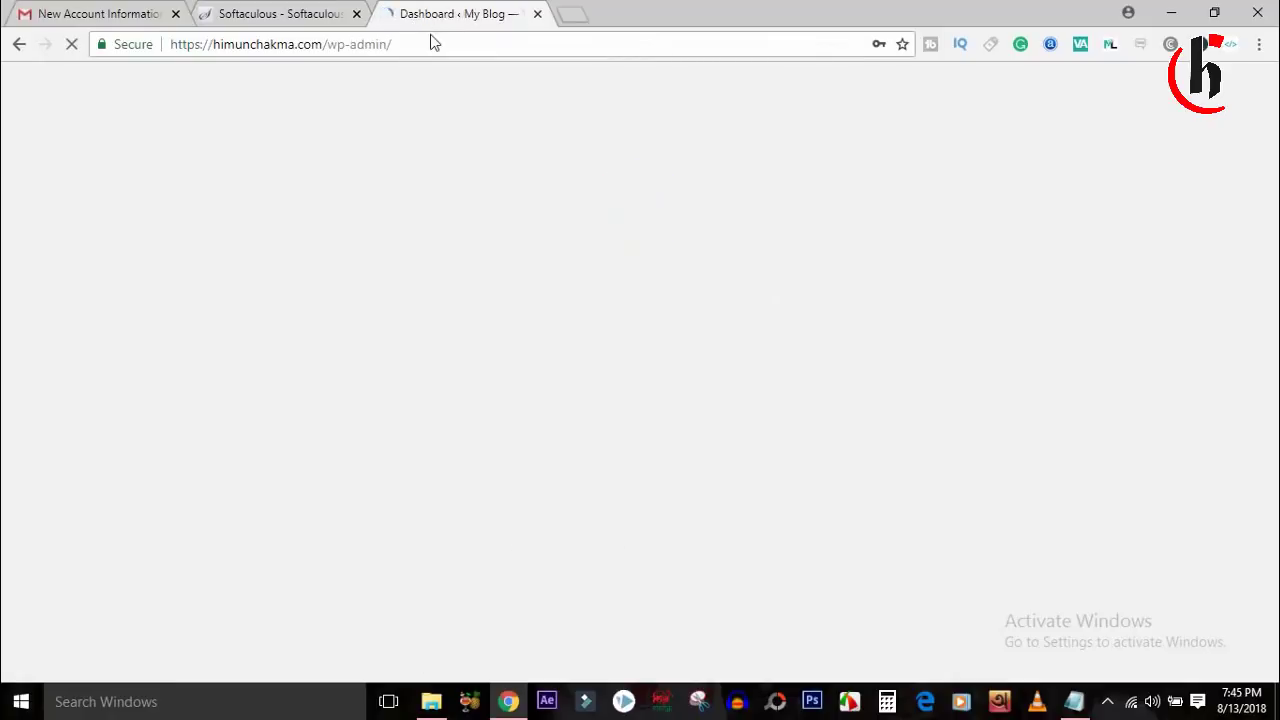
pyautogui.click(357, 14)
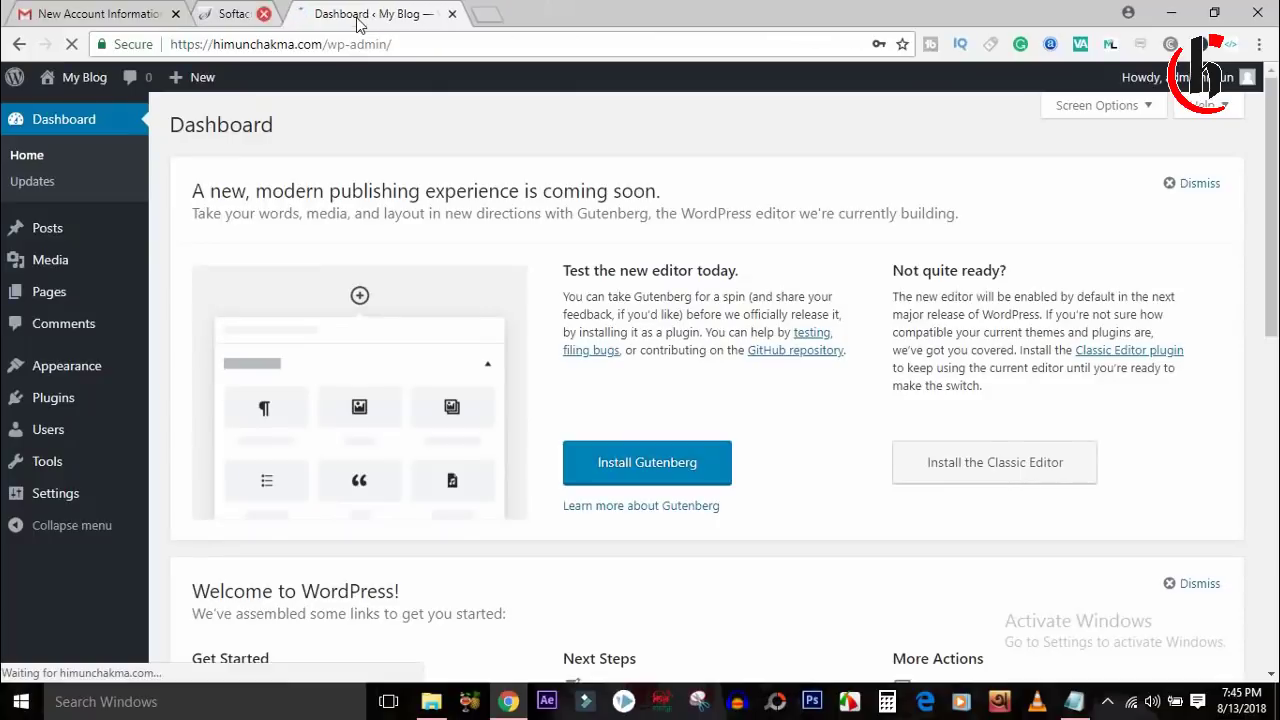
pyautogui.click(176, 14)
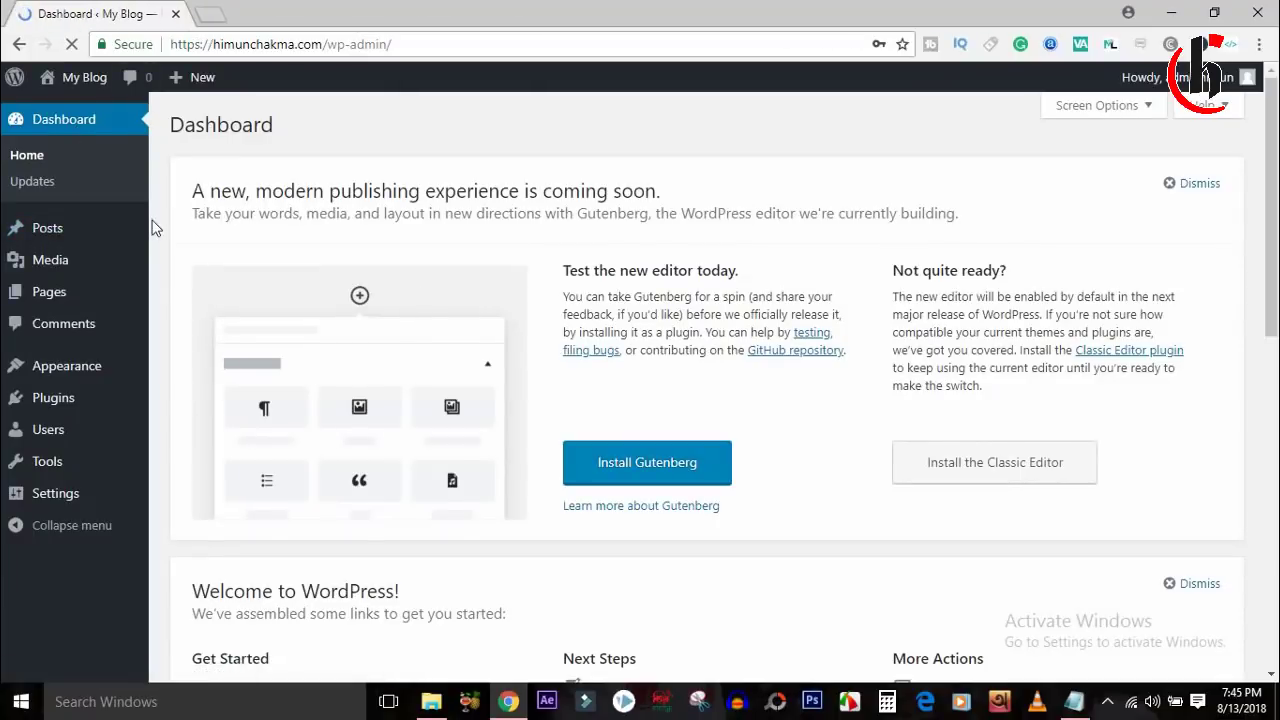
# Open the live My Blog site from the admin bar in a new tab.
pyautogui.moveTo(80, 86)
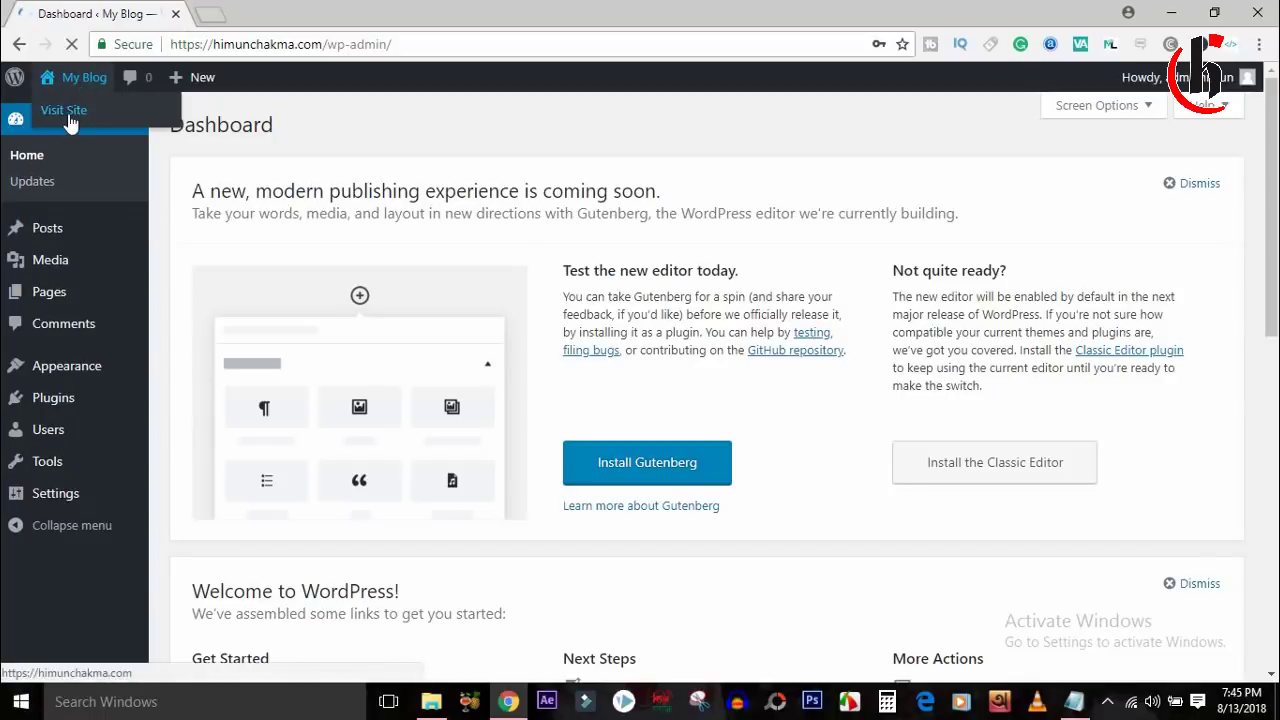
pyautogui.rightClick(70, 117)
pyautogui.click(194, 119)
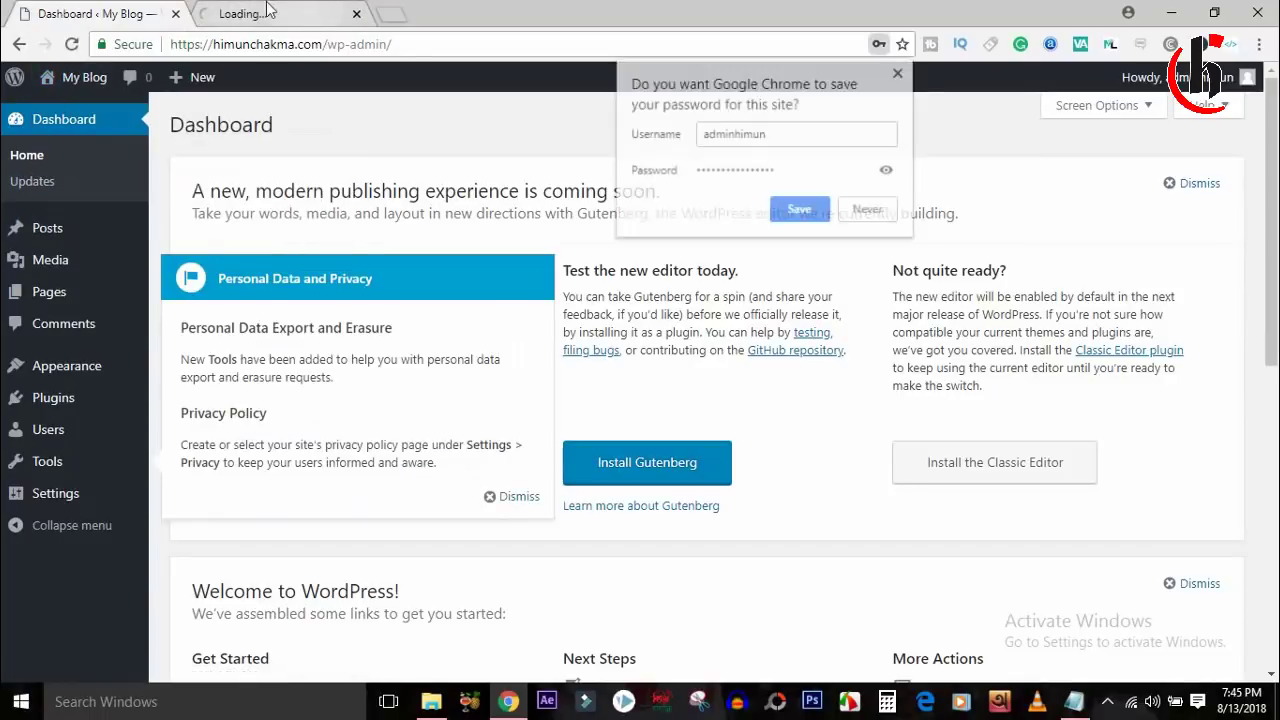
pyautogui.click(265, 13)
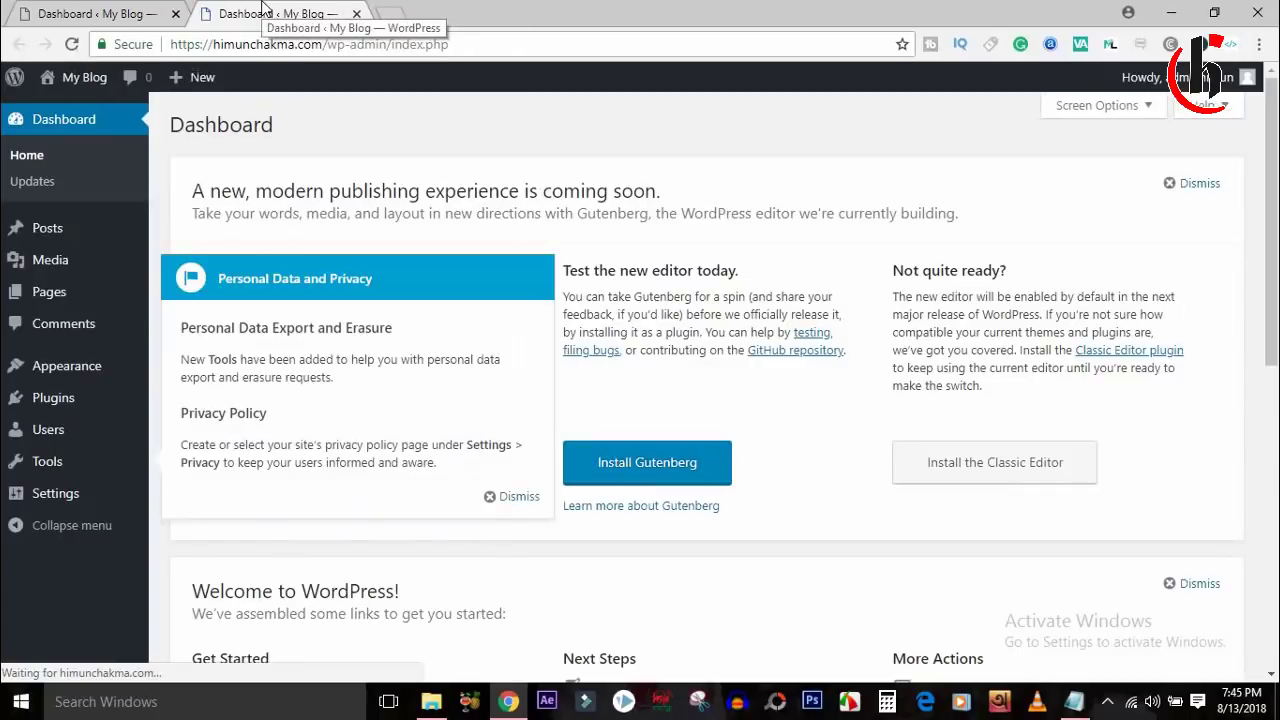
# View the My Blog front page with its Hello world! post, then open an empty tab.
pyautogui.moveTo(78, 80)
pyautogui.click(72, 112)
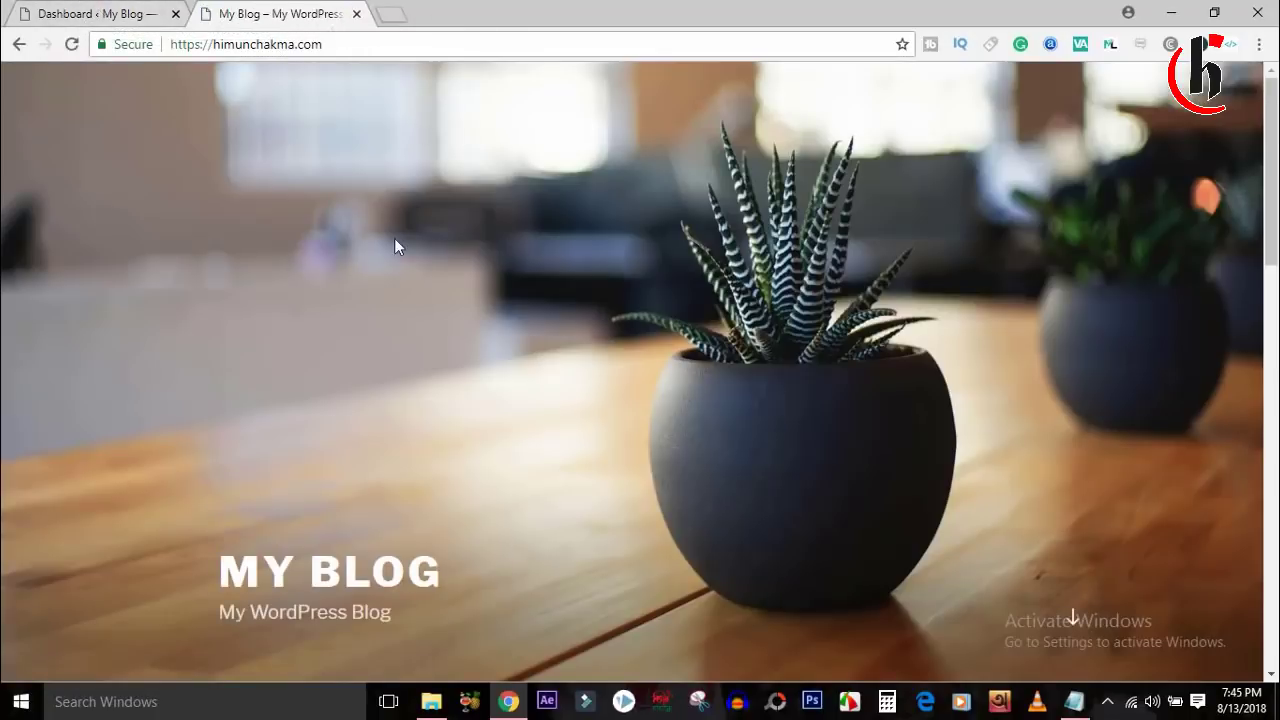
pyautogui.scroll(-2, 1272, 172)
pyautogui.moveTo(1272, 172)
pyautogui.mouseDown()
pyautogui.moveTo(1272, 510)
pyautogui.moveTo(1272, 188)
pyautogui.mouseUp()
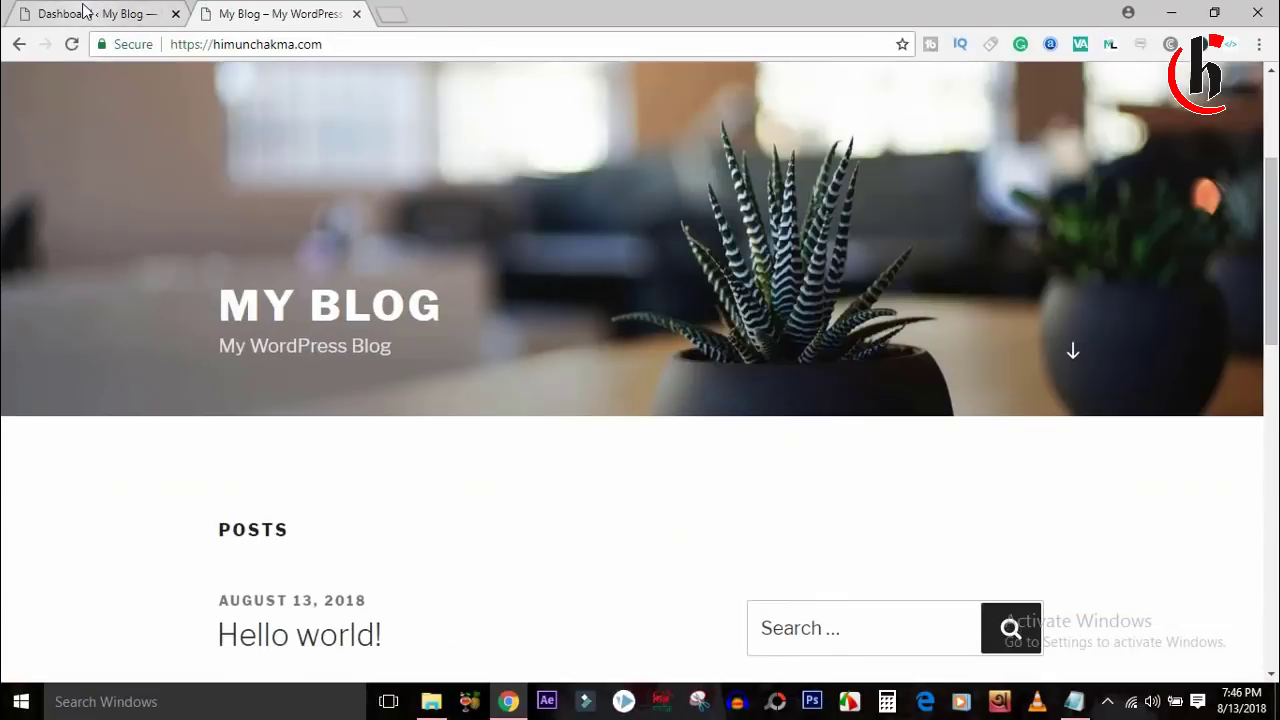
pyautogui.click(392, 15)
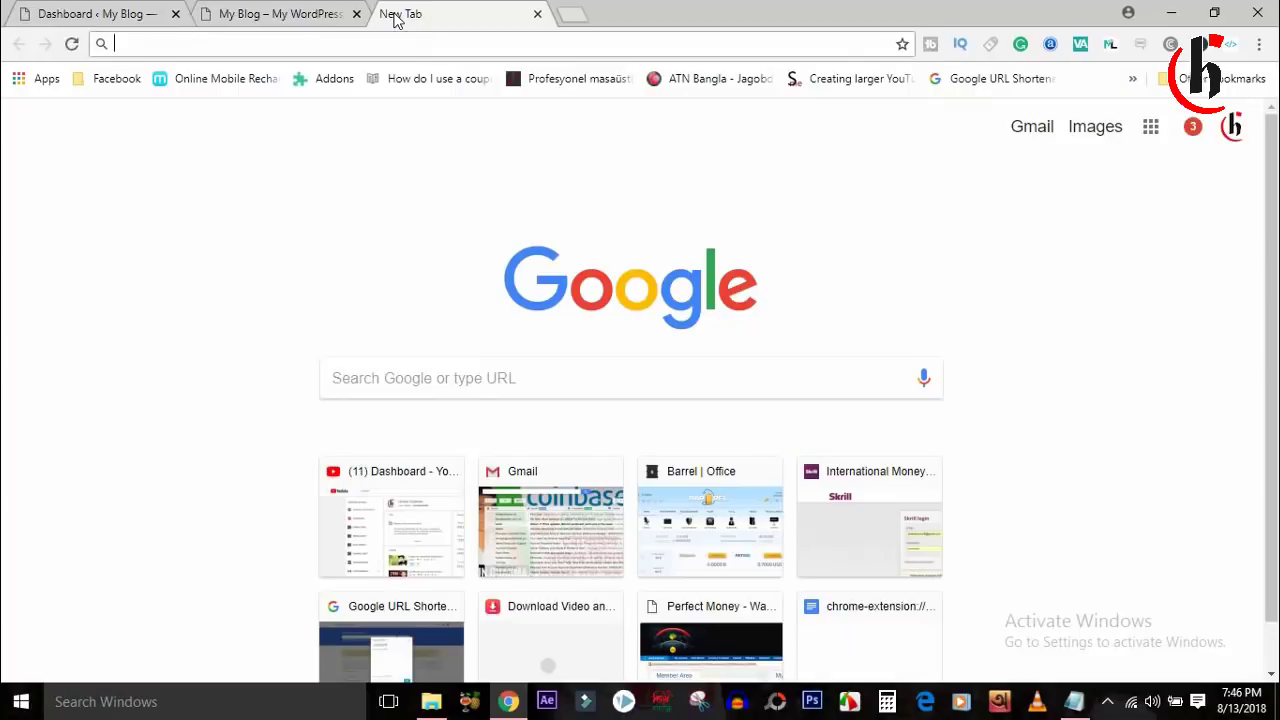
# Search Google for 'wordpress free theme download'.
pyautogui.write('wps')
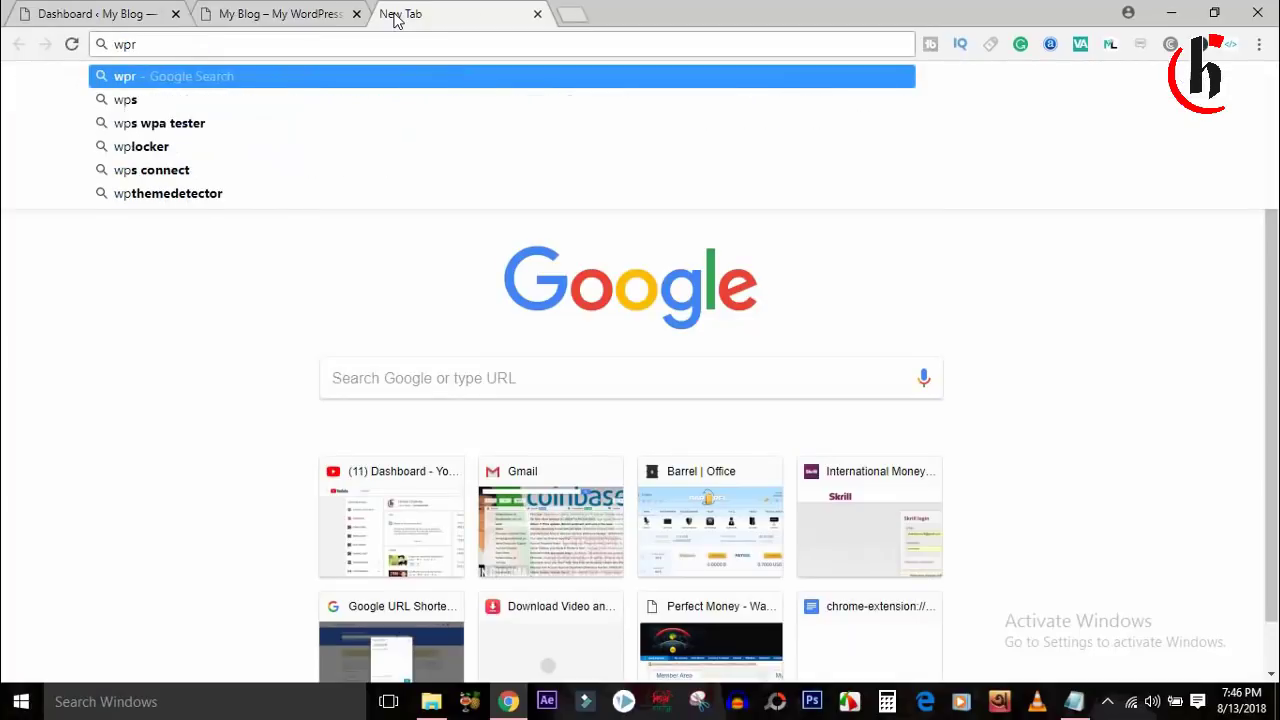
pyautogui.press('BackSpace')
pyautogui.press('BackSpace')
pyautogui.write('ordpress free')
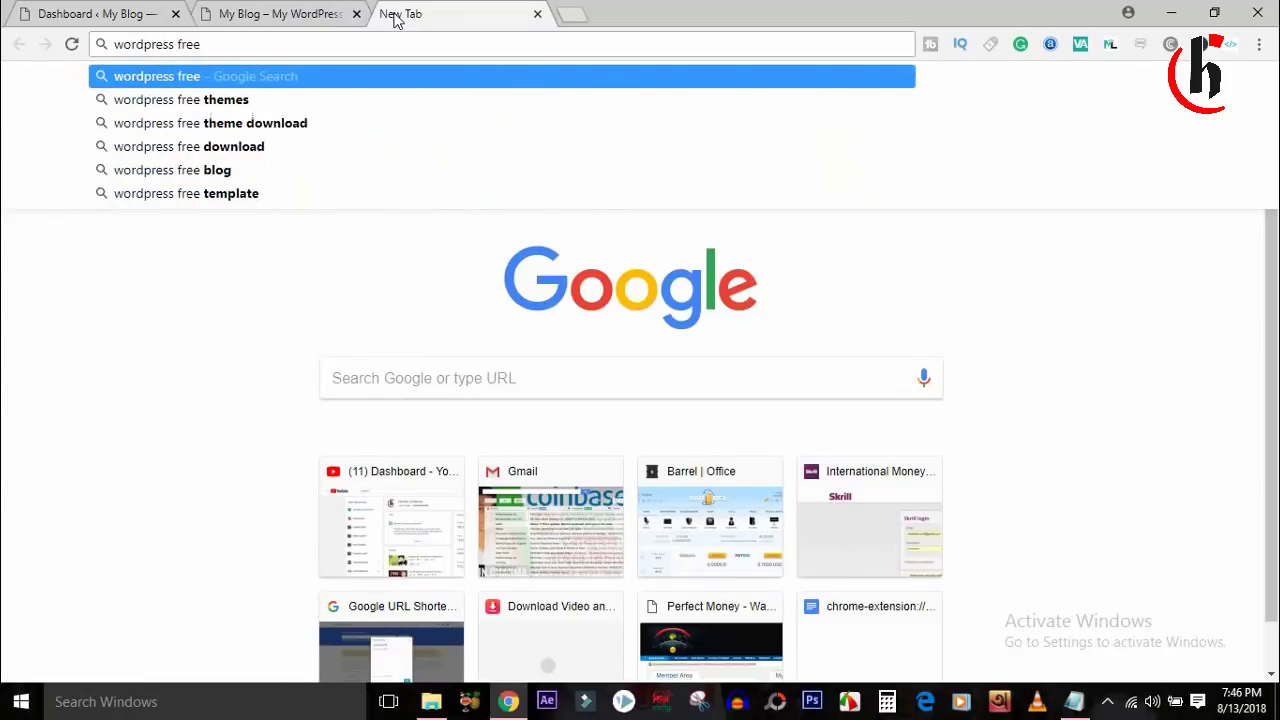
pyautogui.press('Down')
pyautogui.press('Down')
pyautogui.press('Return')
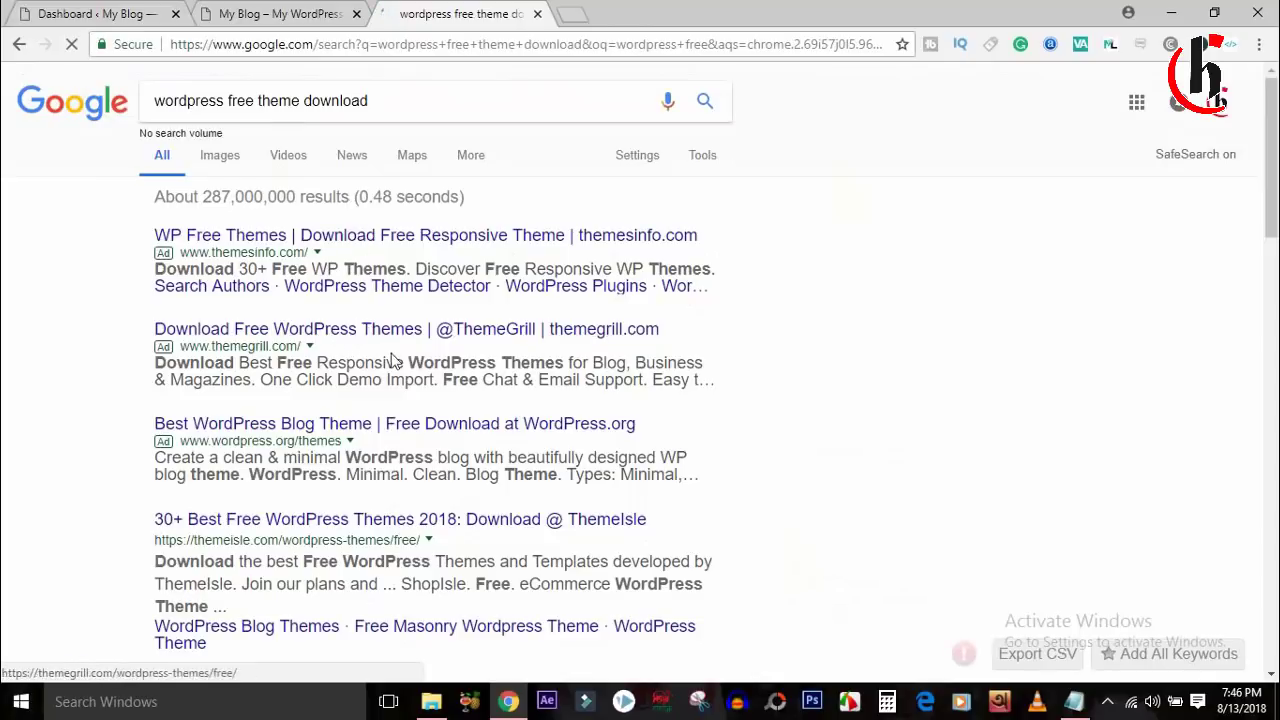
# Return to the WordPress Dashboard tab.
pyautogui.click(289, 12)
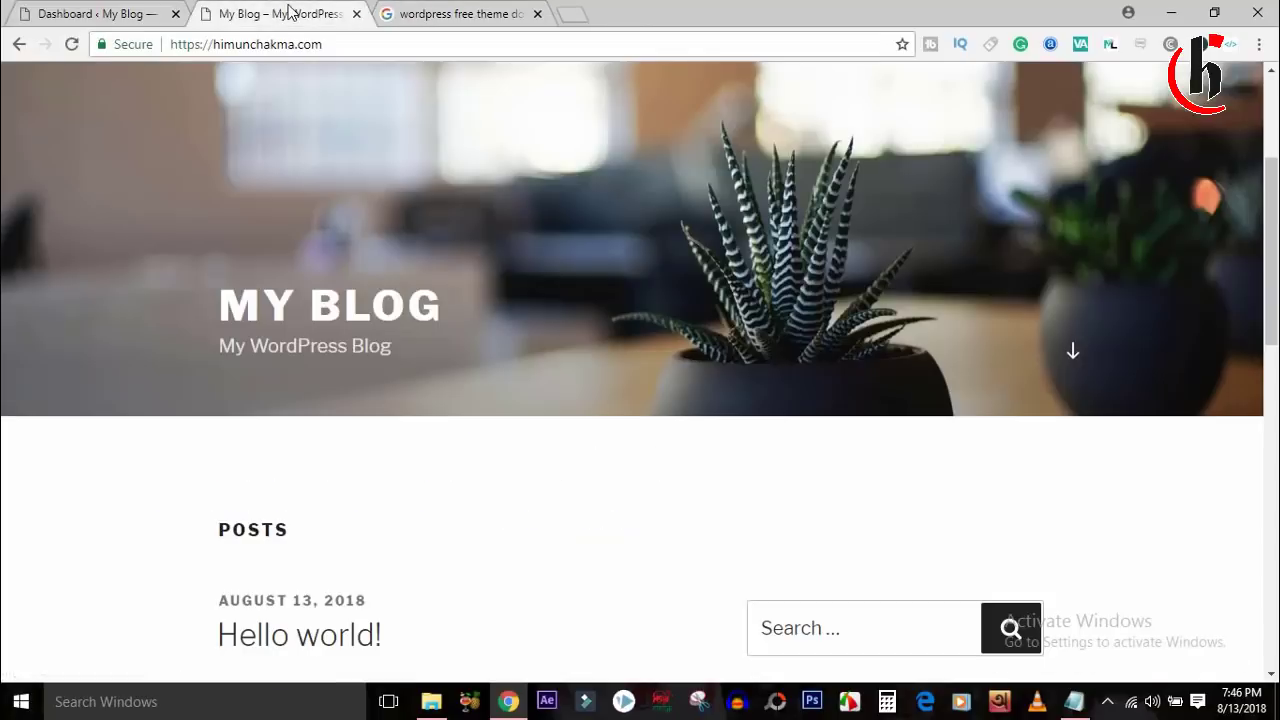
pyautogui.click(58, 12)
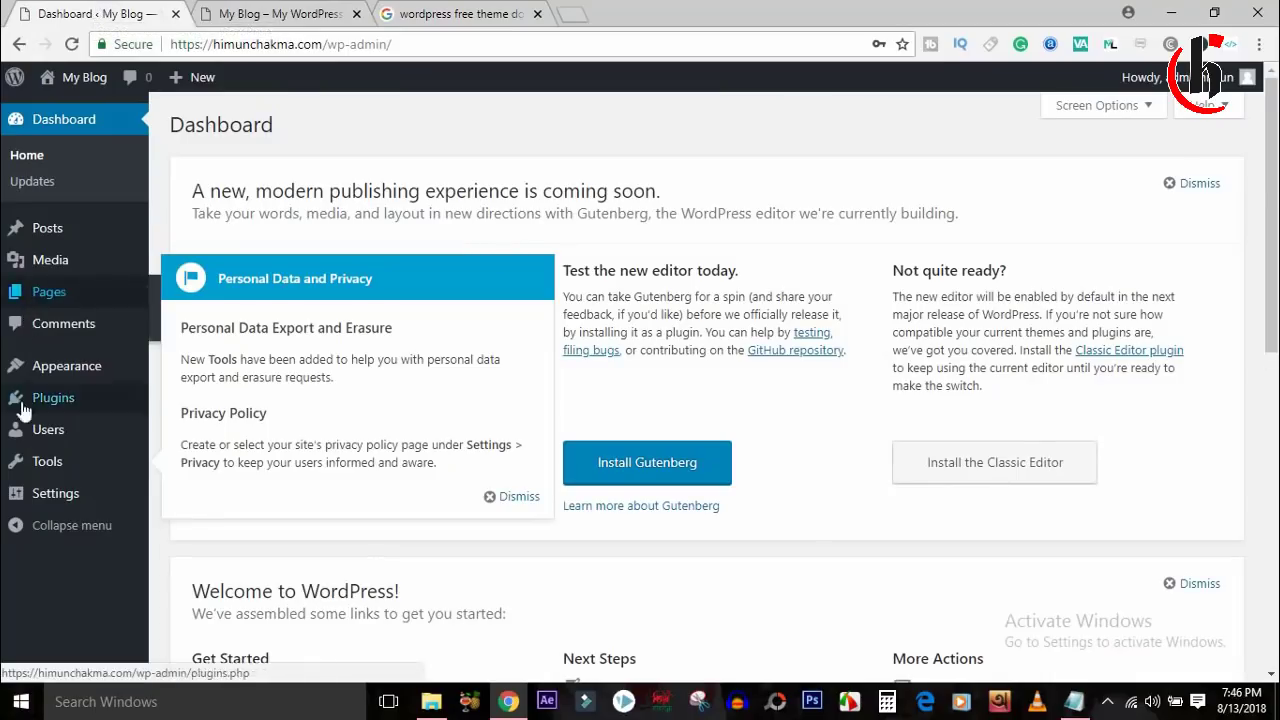
pyautogui.moveTo(74, 385)
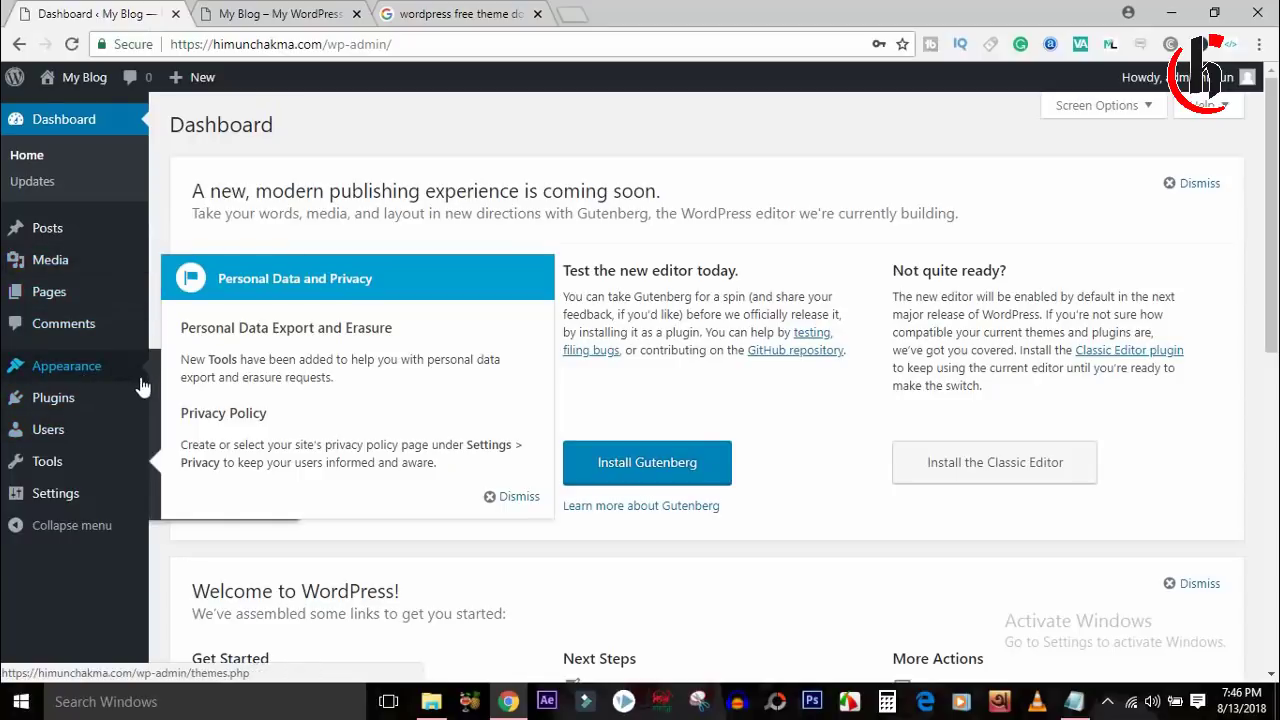
# Dismiss the privacy notice and open Appearance > Themes > Add New.
pyautogui.click(512, 497)
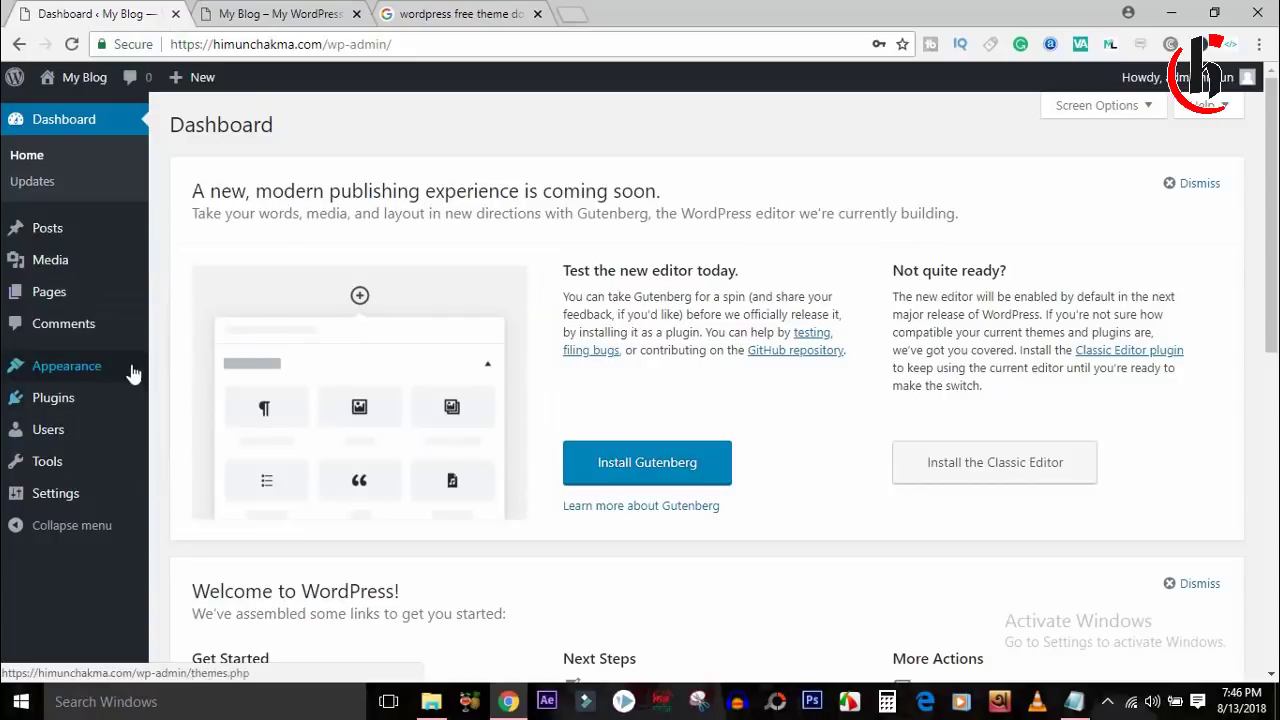
pyautogui.moveTo(109, 366)
pyautogui.click(271, 366)
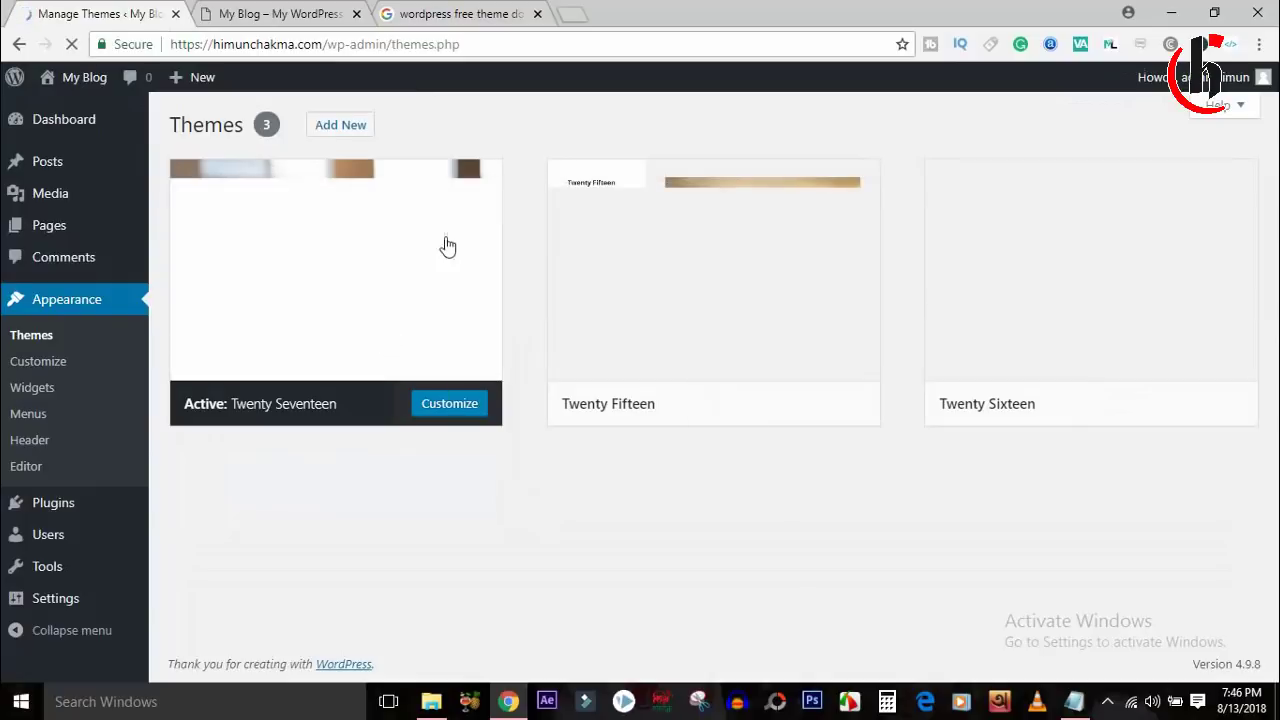
pyautogui.scroll(-1, 1080, 300)
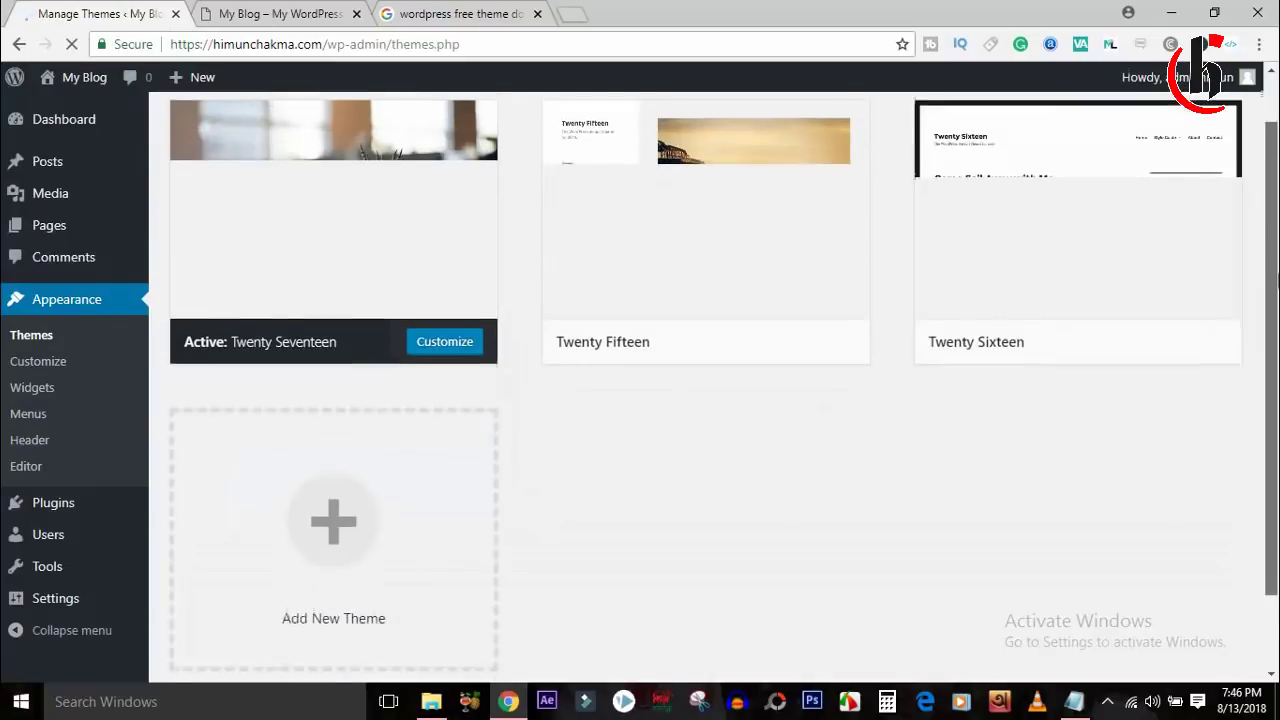
pyautogui.scroll(-1, 423, 449)
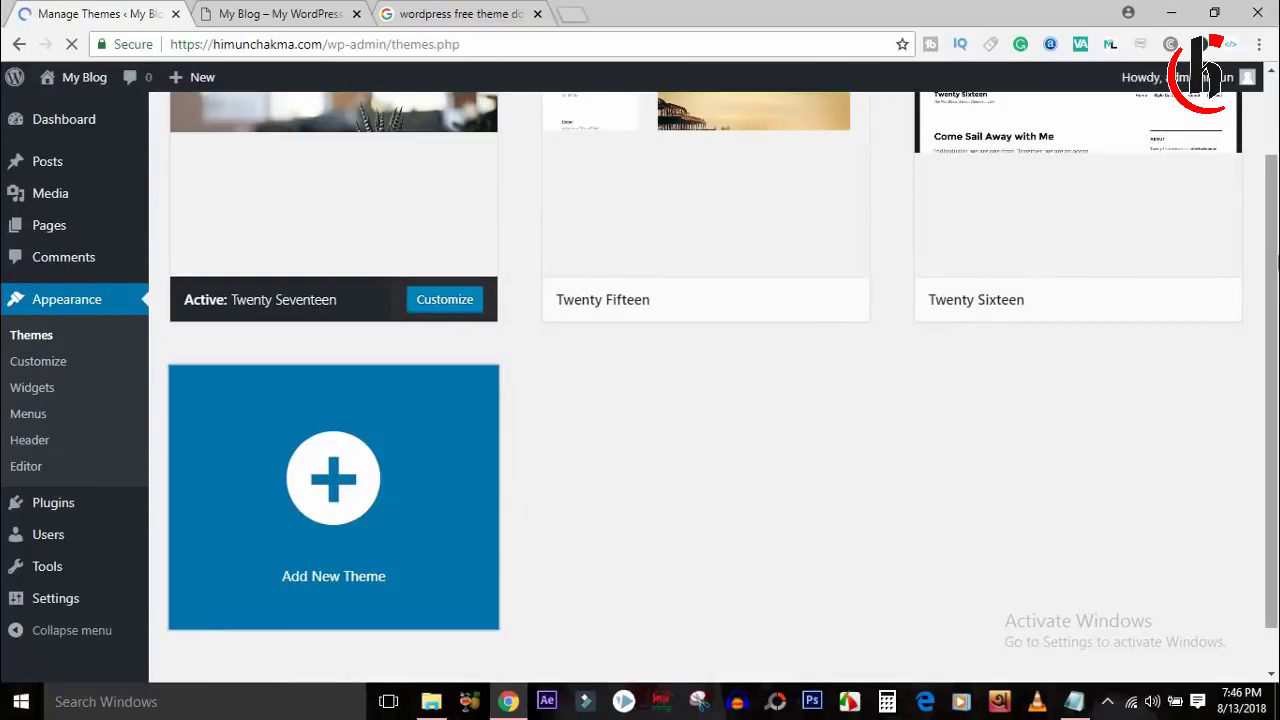
pyautogui.scroll(8, 1276, 250)
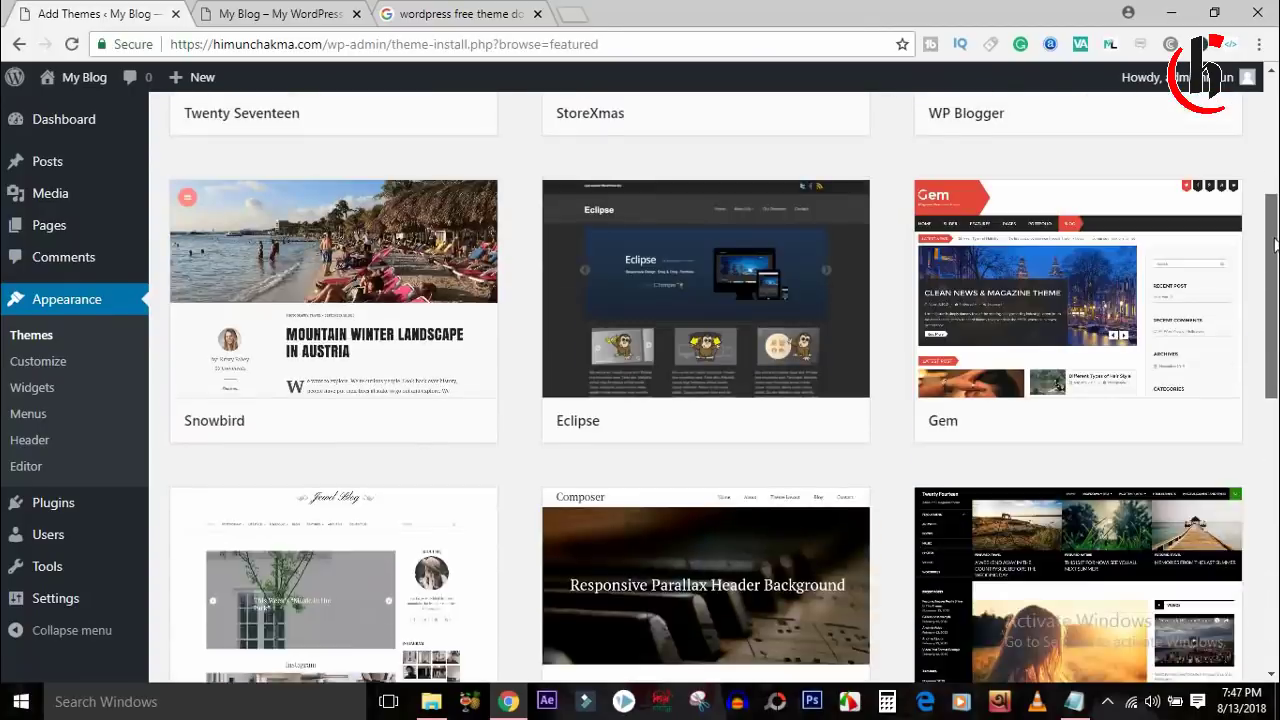
pyautogui.scroll(4, 1276, 245)
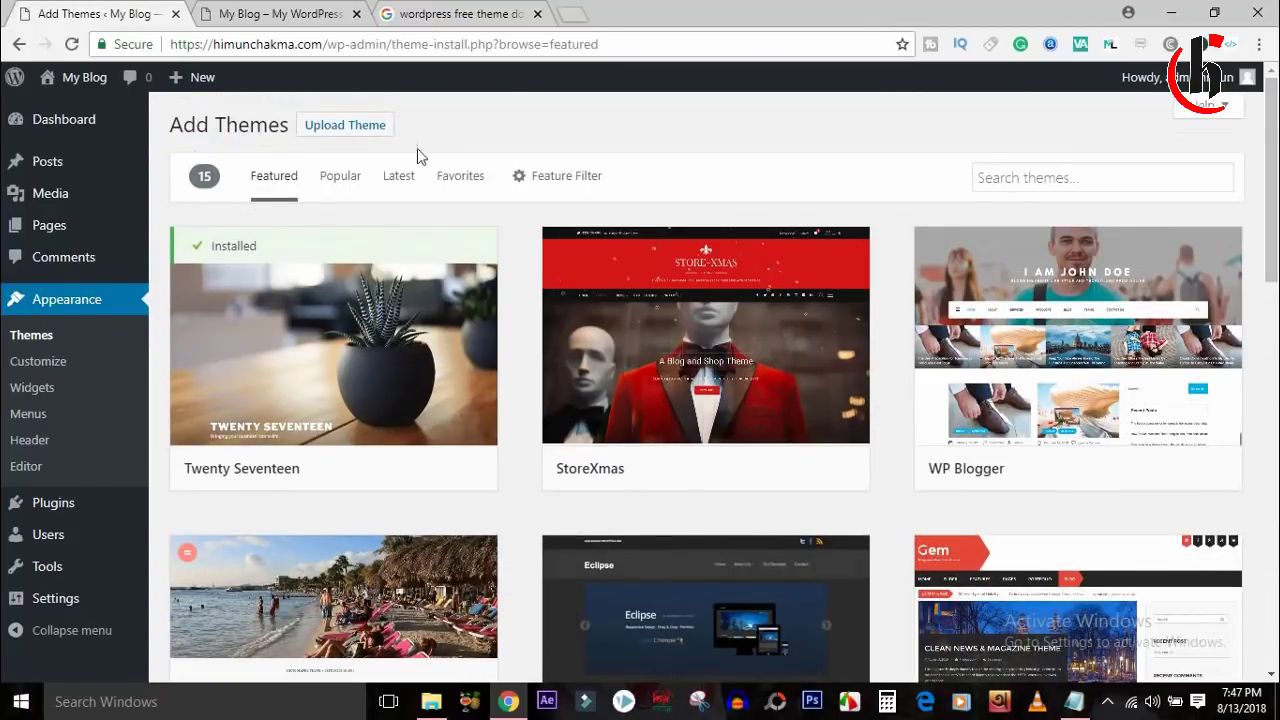
# List the Popular themes, browse the grid, and go back to the Google results.
pyautogui.click(340, 176)
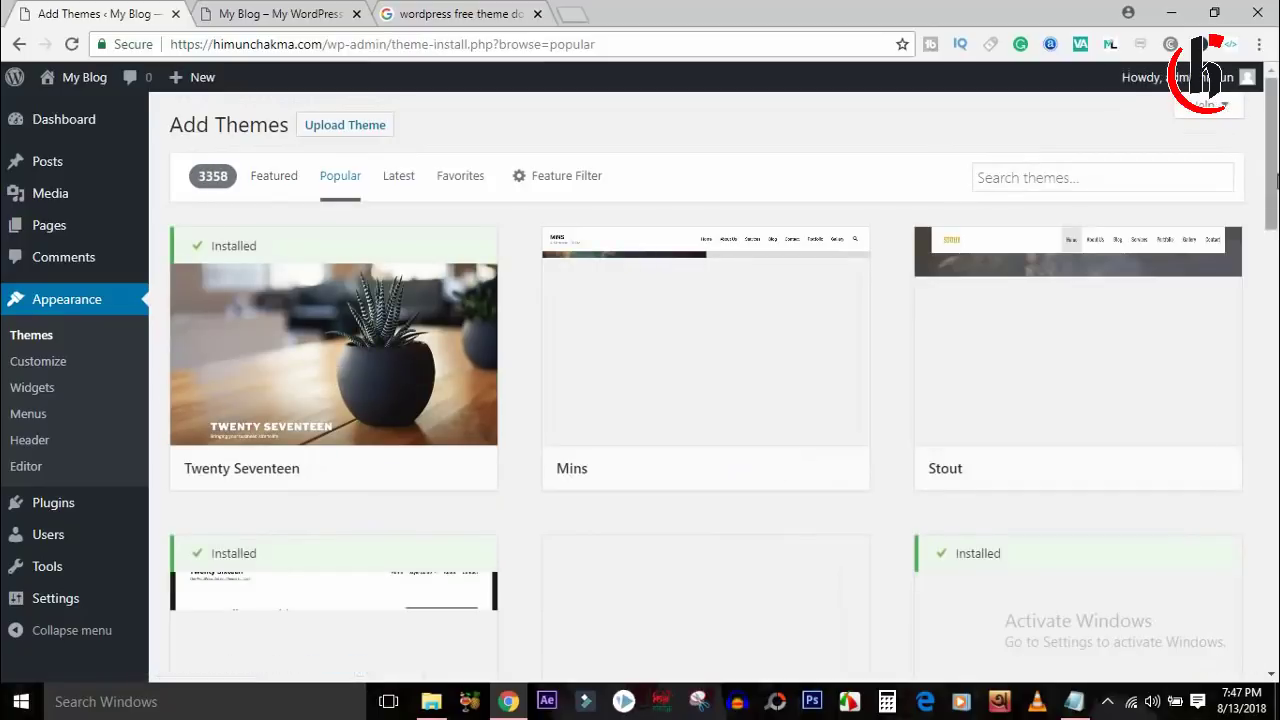
pyautogui.moveTo(1277, 188); pyautogui.dragTo(1277, 359)
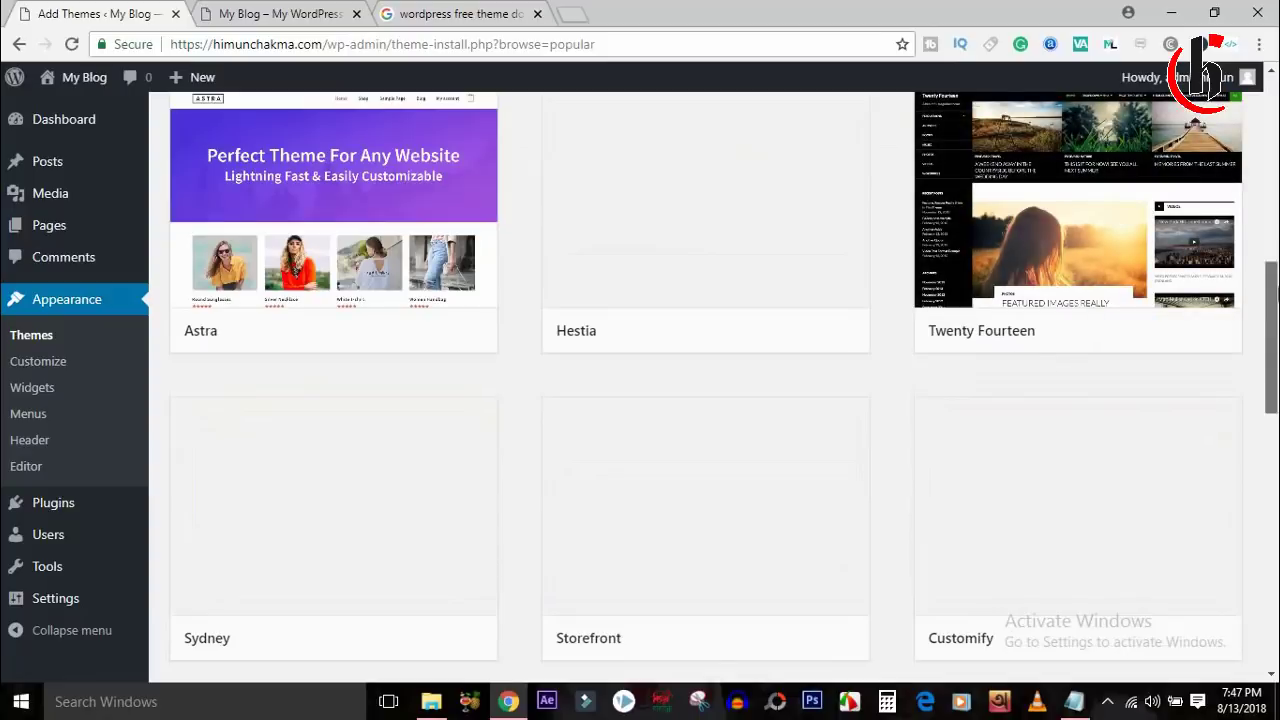
pyautogui.scroll(-5, 1275, 290)
pyautogui.scroll(9, 1275, 290)
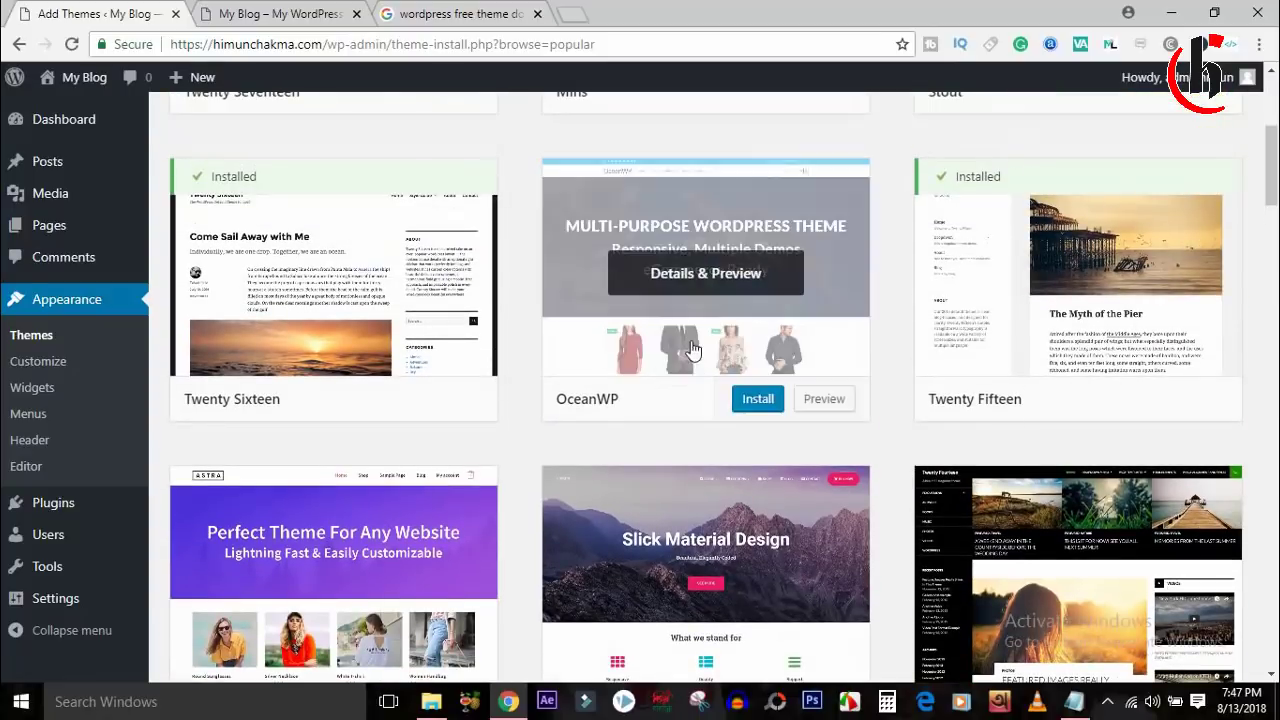
pyautogui.scroll(-2, 1274, 198)
pyautogui.scroll(1, 1274, 198)
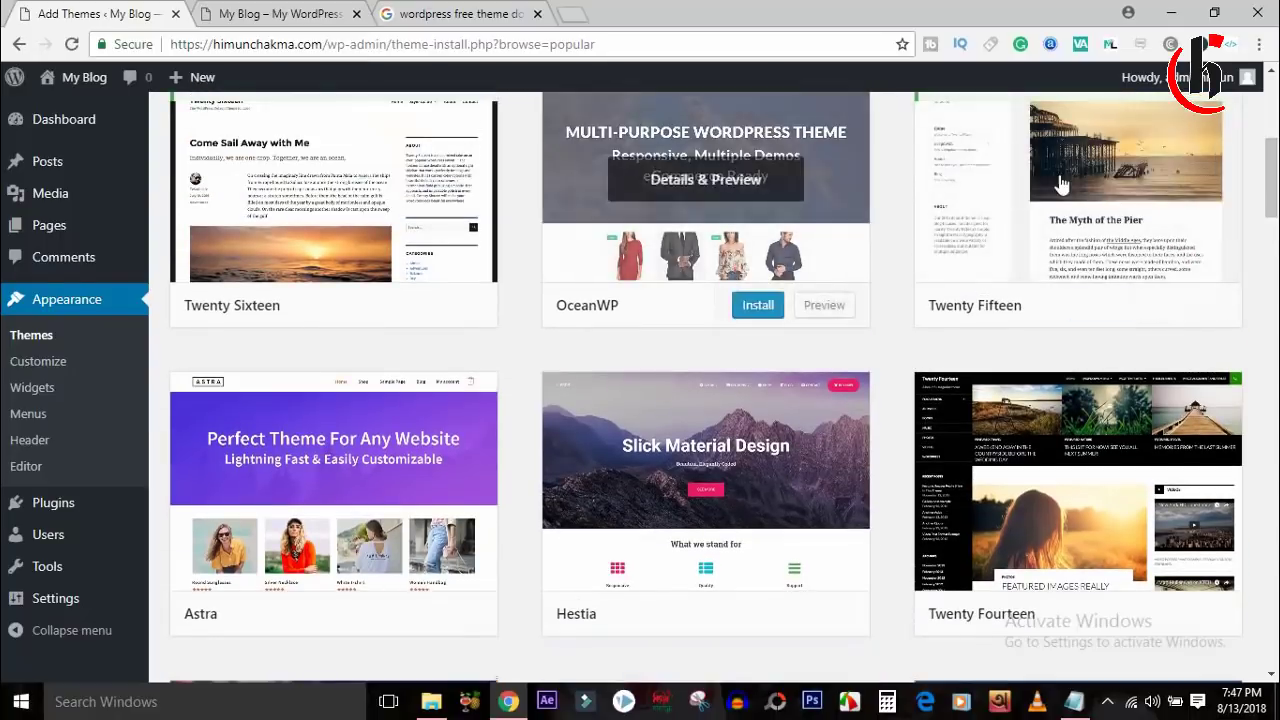
pyautogui.scroll(-3, 1274, 200)
pyautogui.scroll(-20, 705, 400)
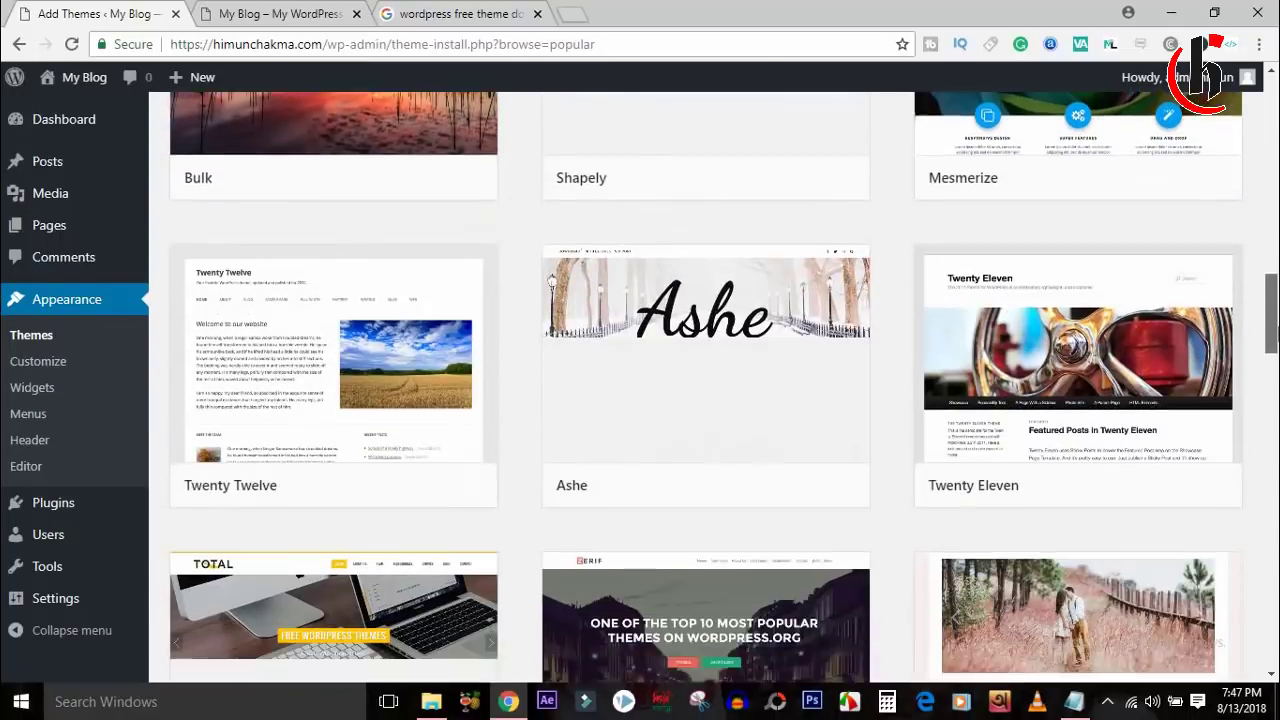
pyautogui.scroll(15, 437, 320)
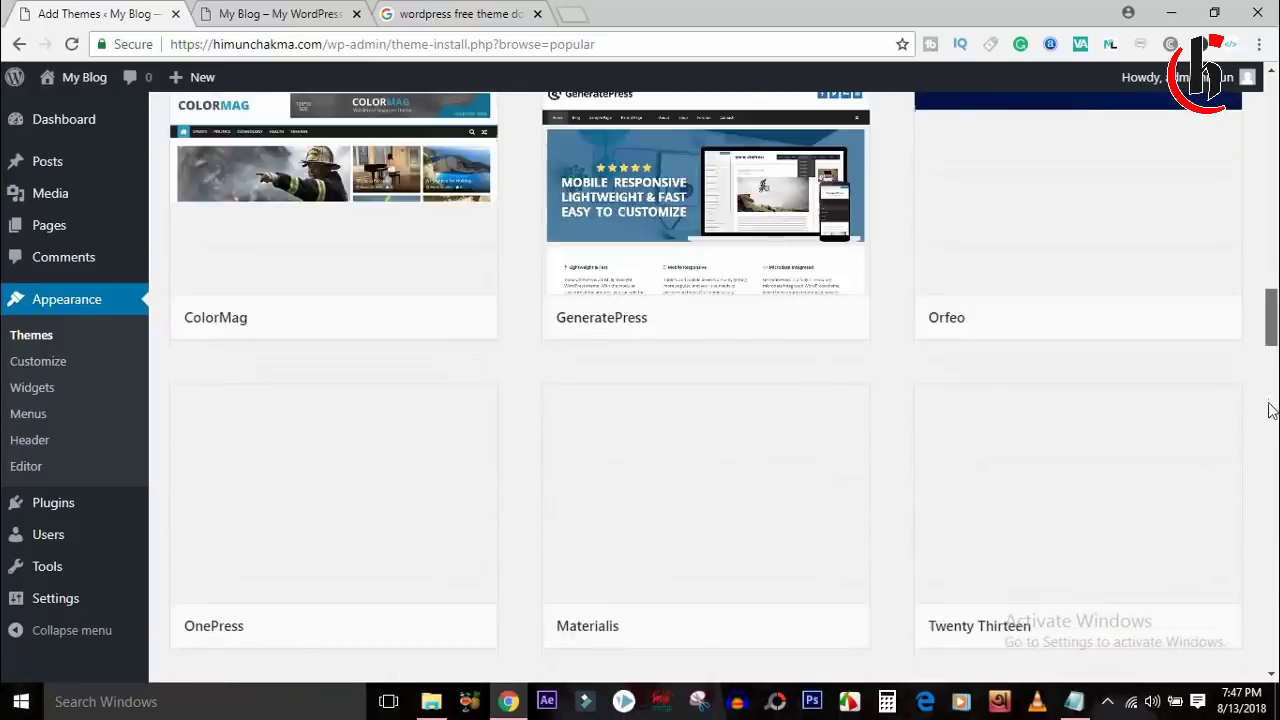
pyautogui.scroll(5, 1258, 188)
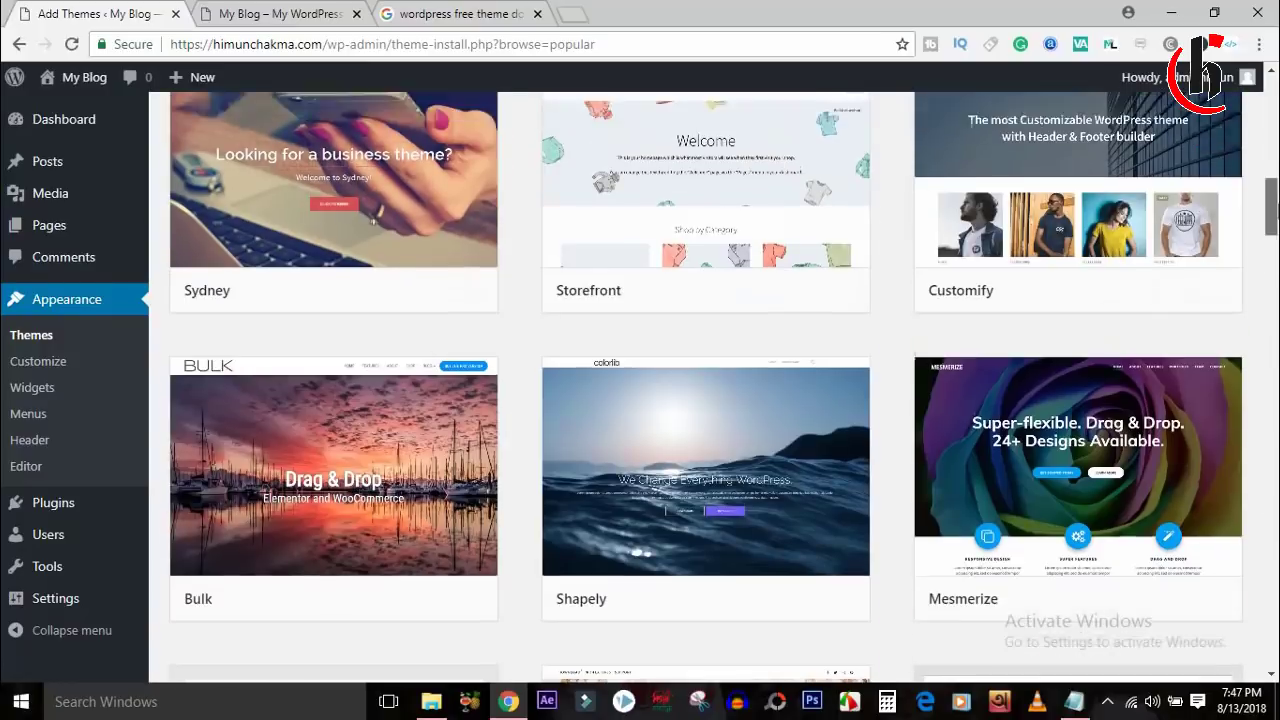
pyautogui.click(452, 14)
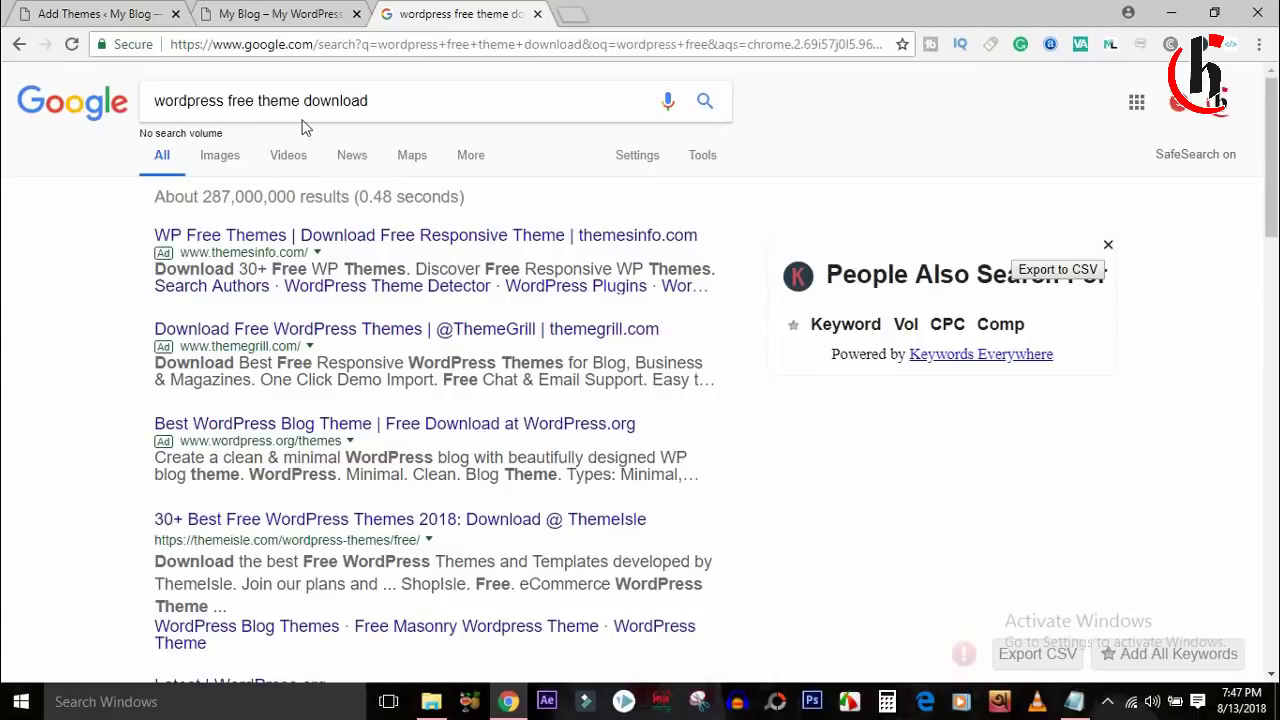
# Search 'newspaper wordpress theme free download' and open the Newspapers theme result in a new tab.
pyautogui.doubleClick(206, 112)
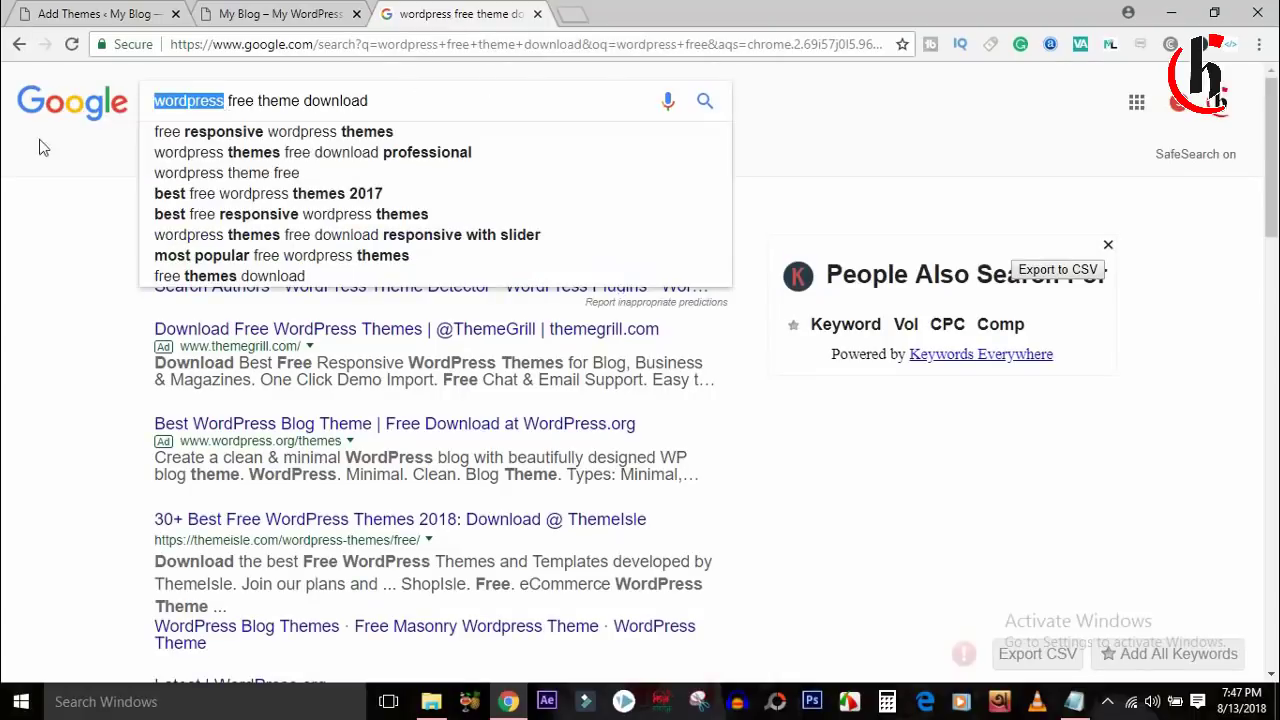
pyautogui.click(157, 101)
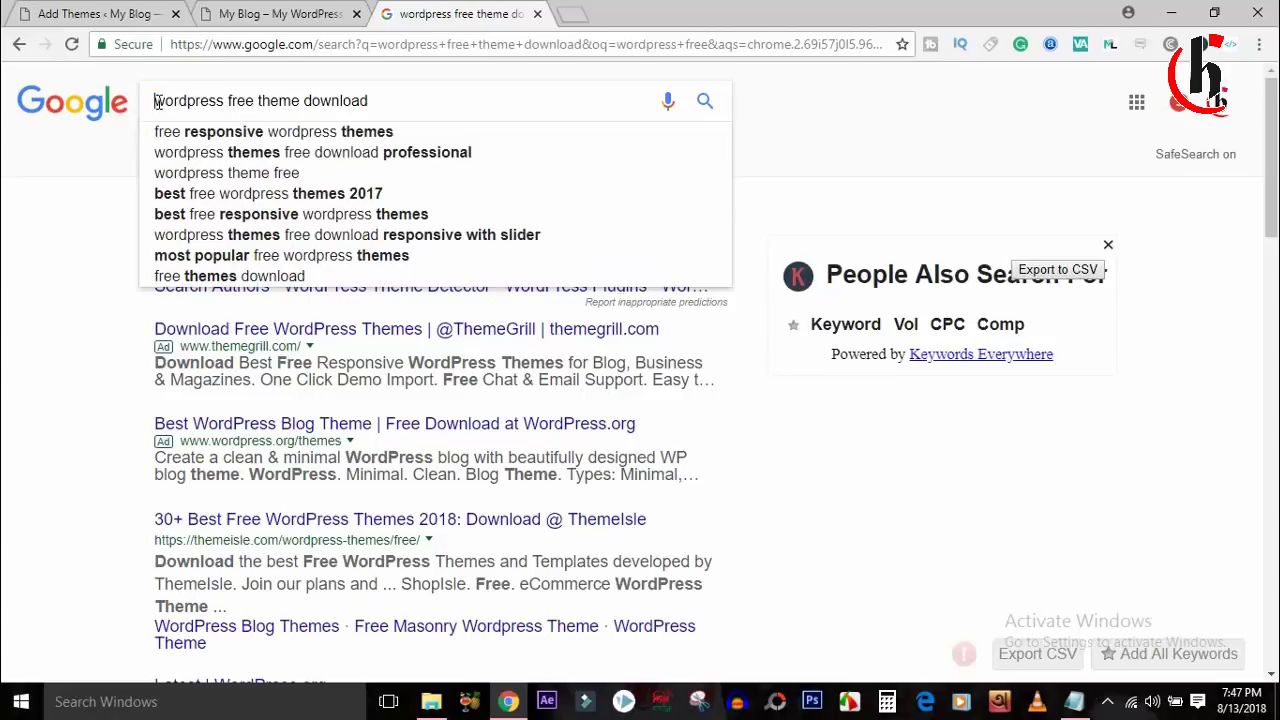
pyautogui.write('news')
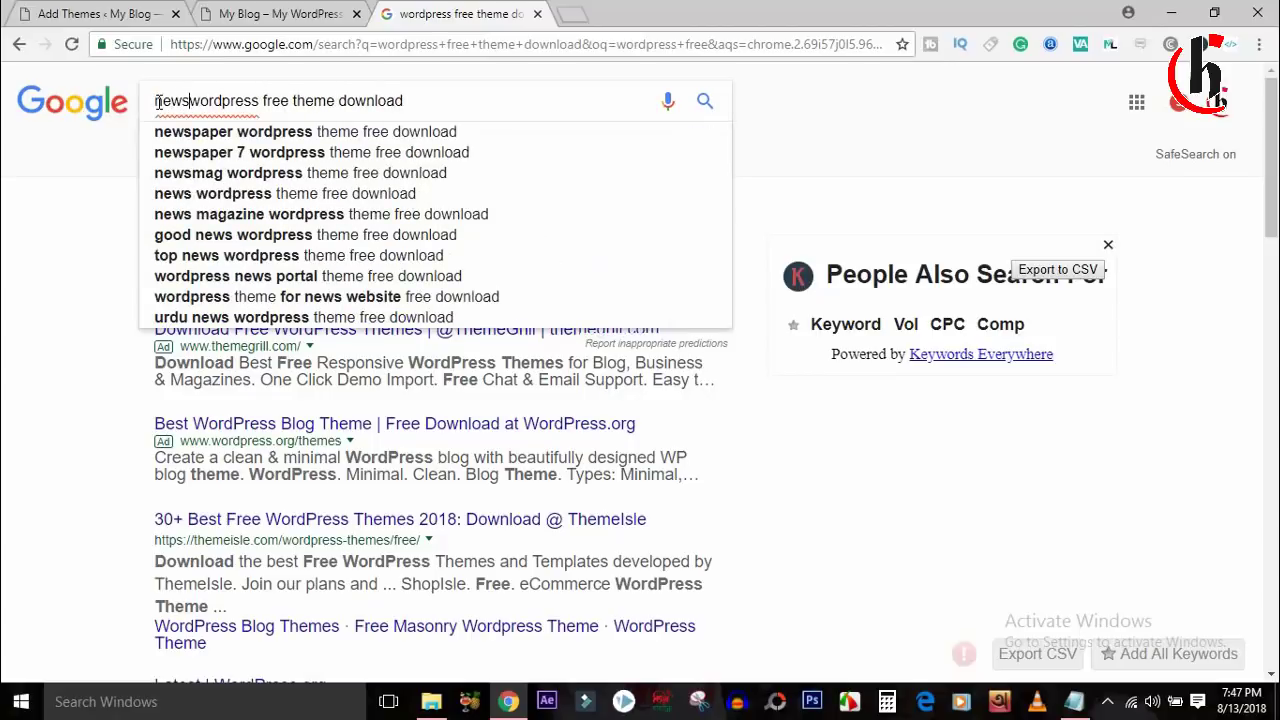
pyautogui.click(322, 131)
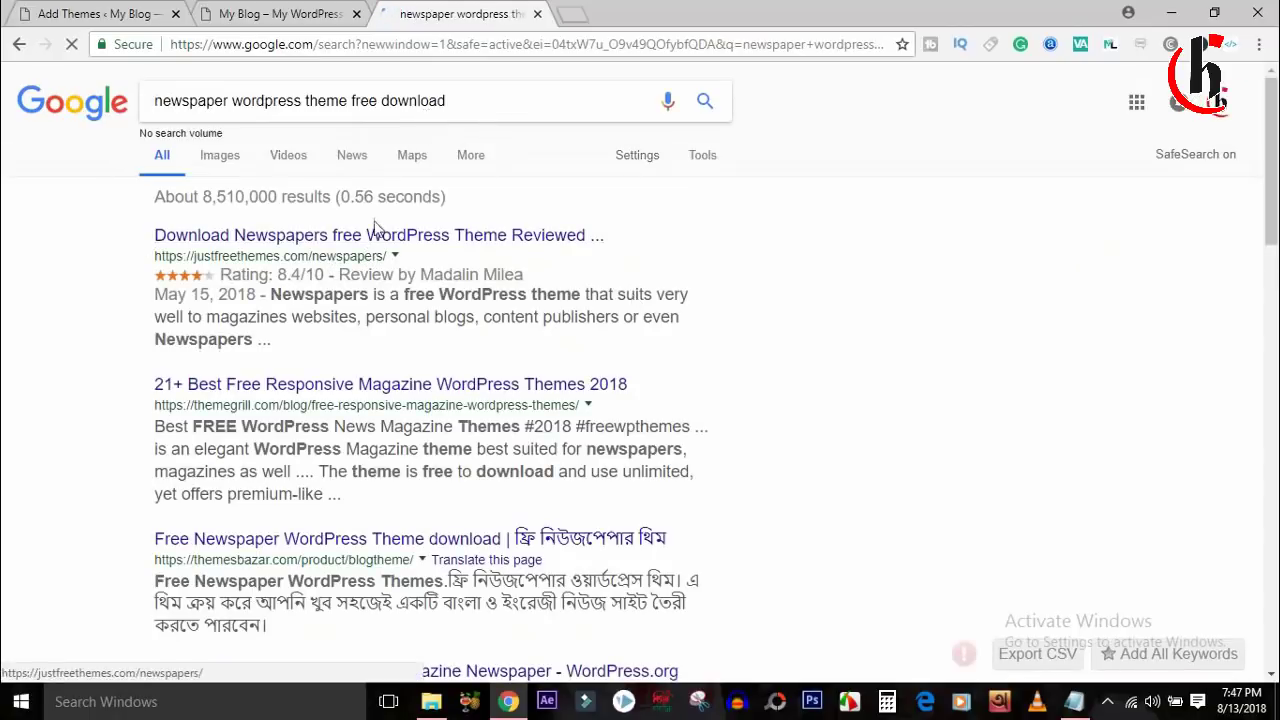
pyautogui.rightClick(374, 238)
pyautogui.click(460, 256)
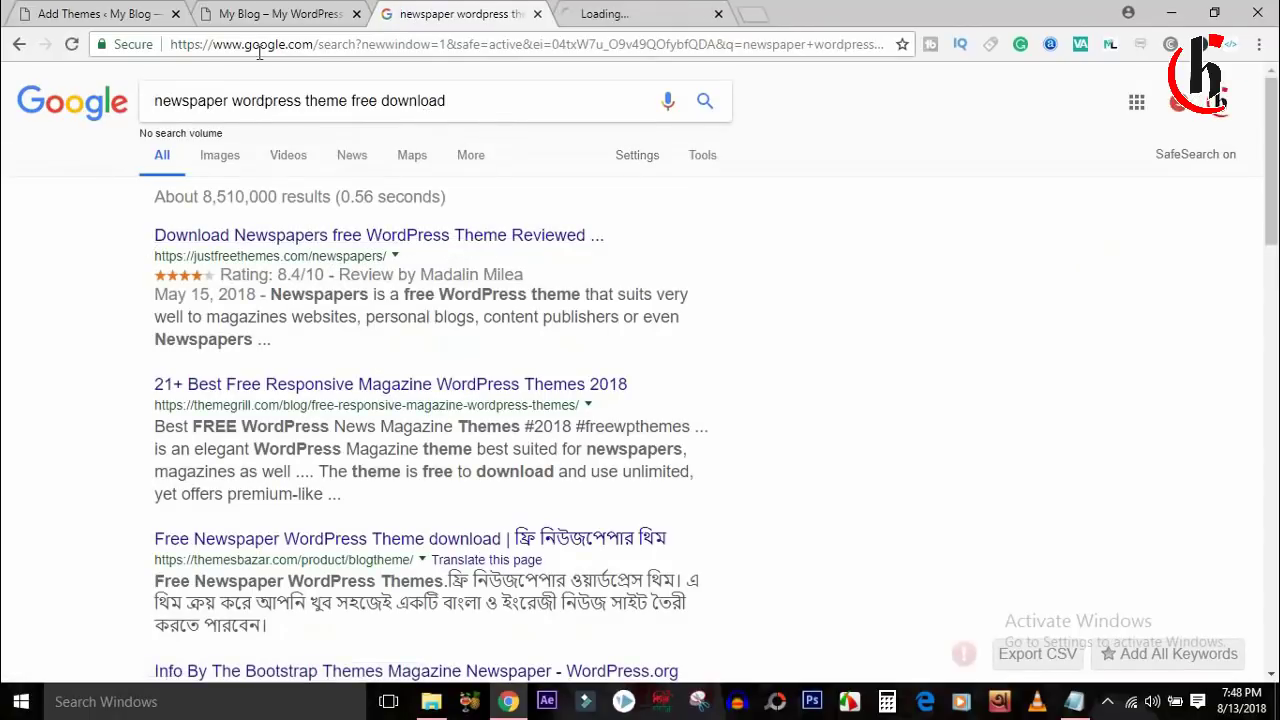
# Change the search to 'ecommerce wordpress theme free download'.
pyautogui.doubleClick(222, 100)
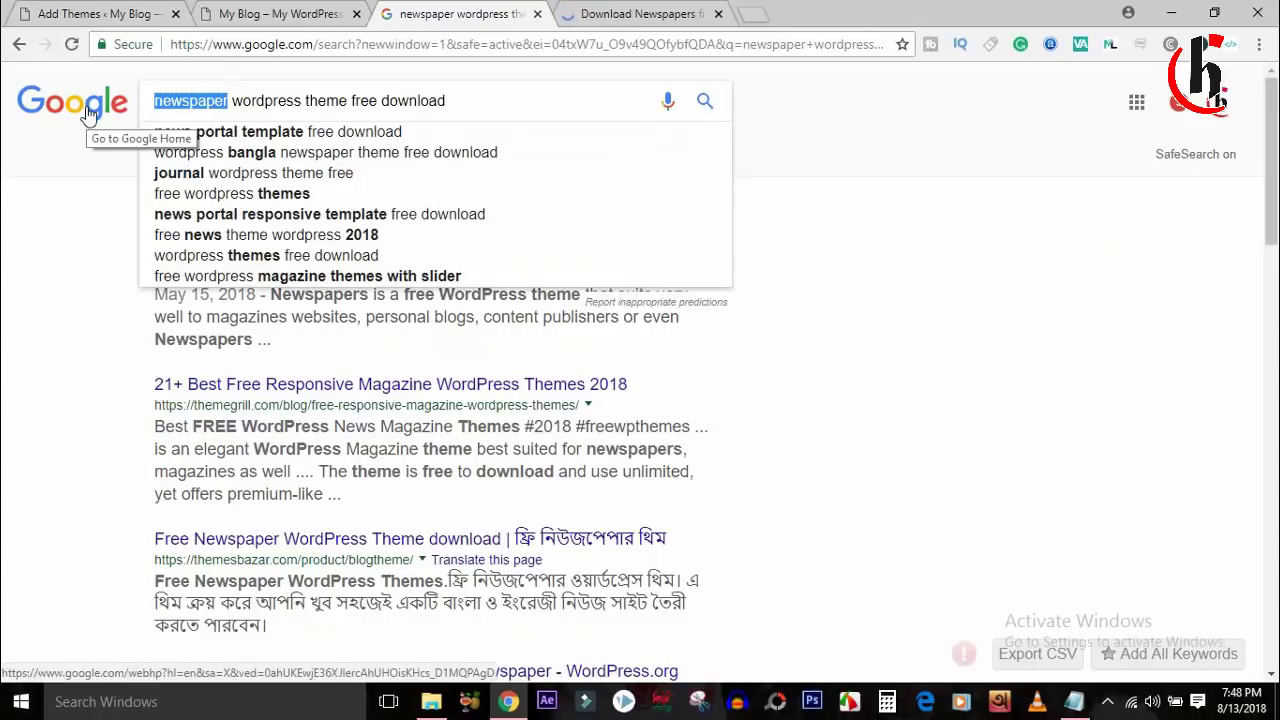
pyautogui.write('ecom')
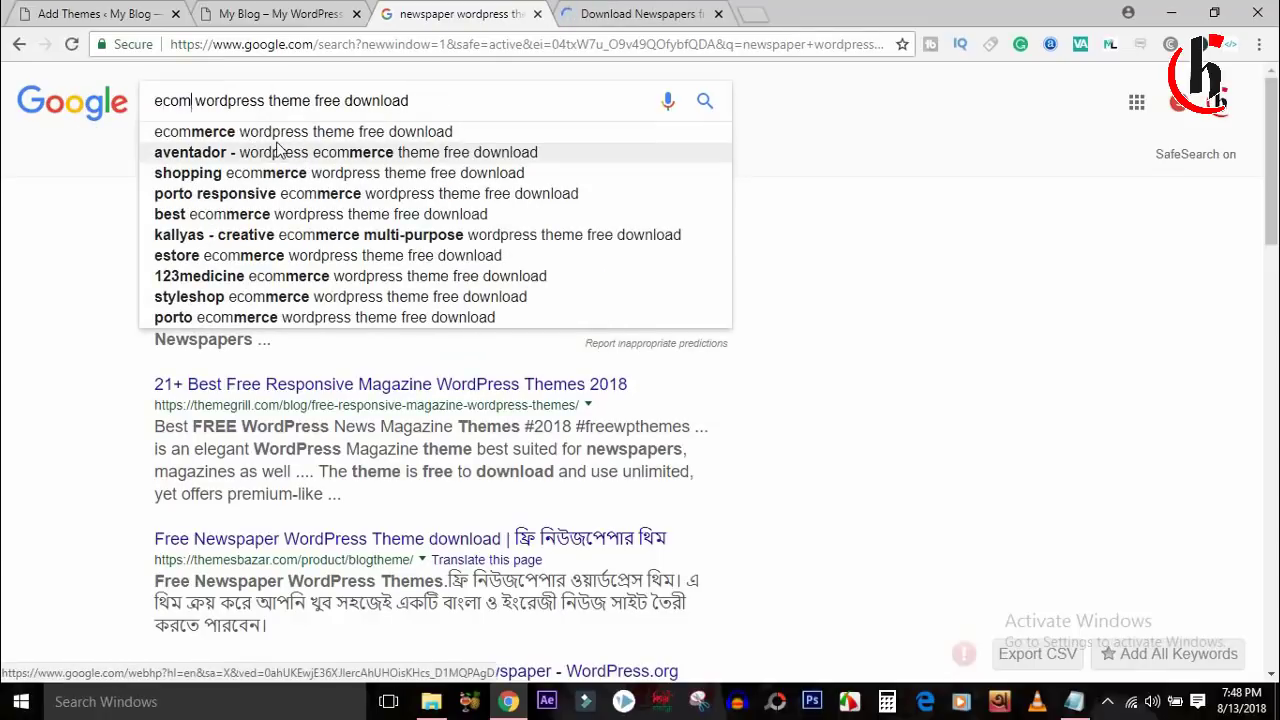
pyautogui.click(278, 134)
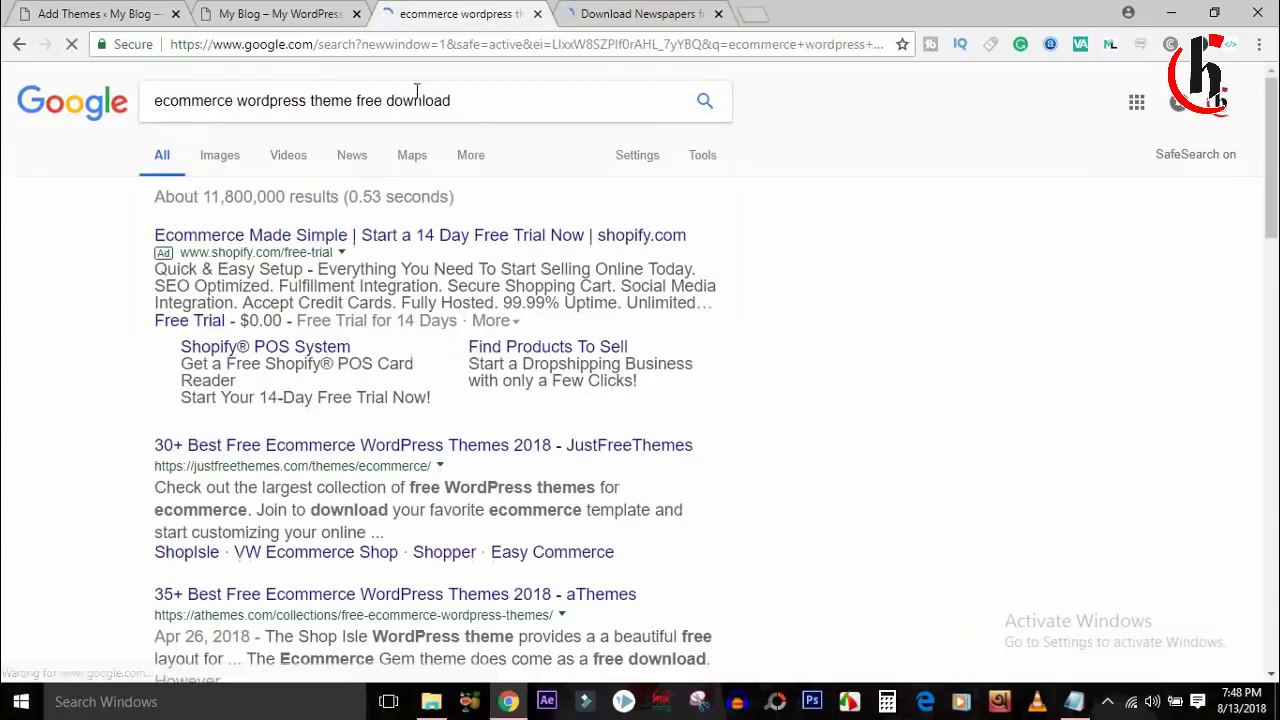
# Look through the justfreethemes Newspapers theme page, then switch to the blog homepage tab.
pyautogui.click(560, 22)
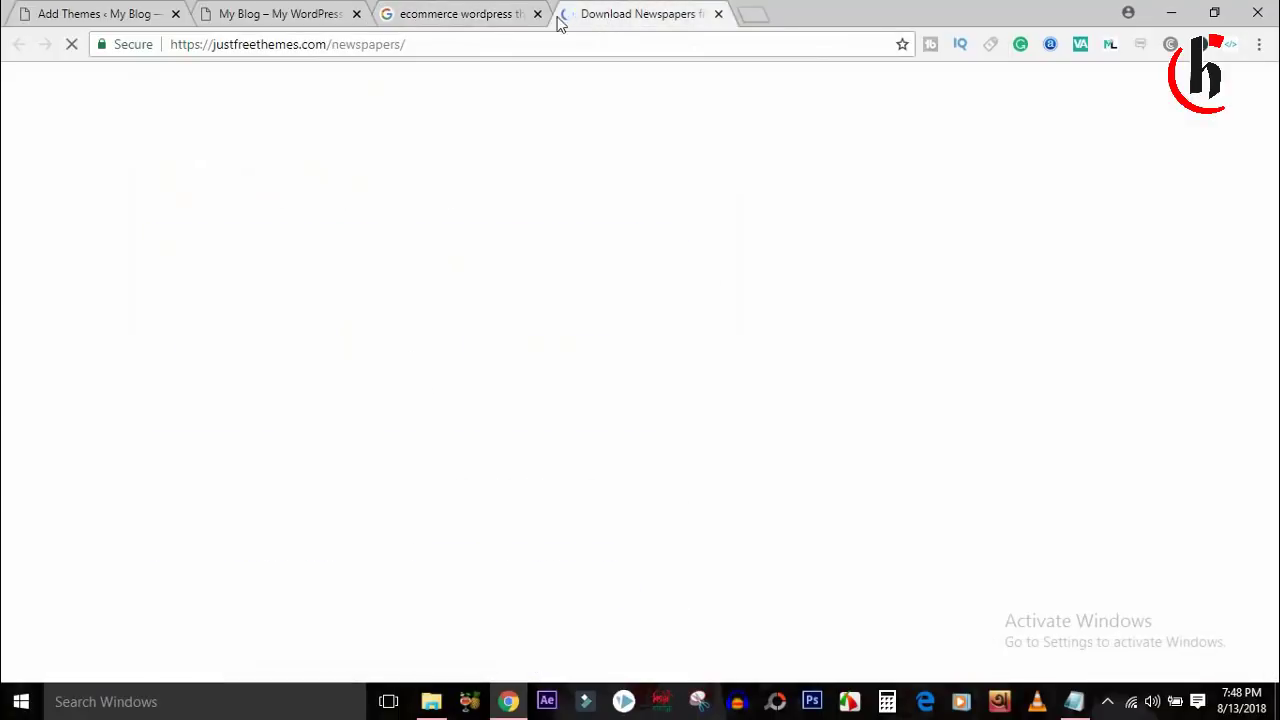
pyautogui.click(463, 8)
pyautogui.click(595, 18)
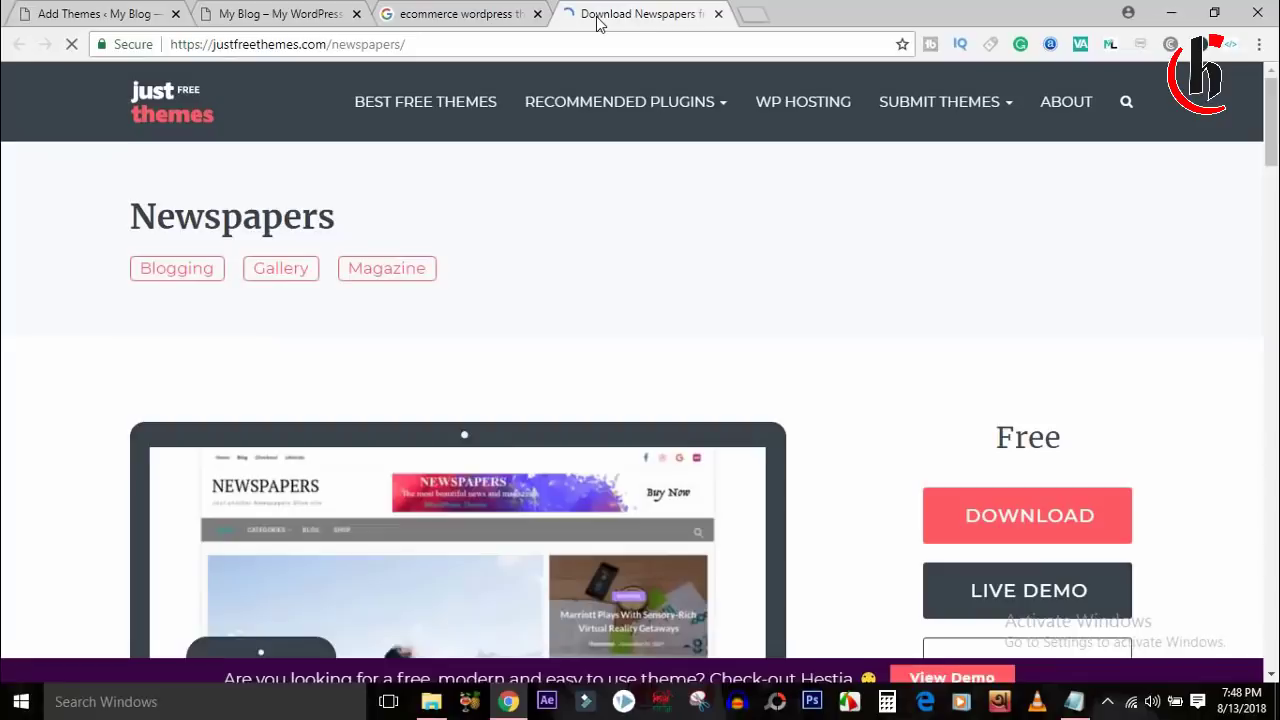
pyautogui.scroll(-2, 640, 400)
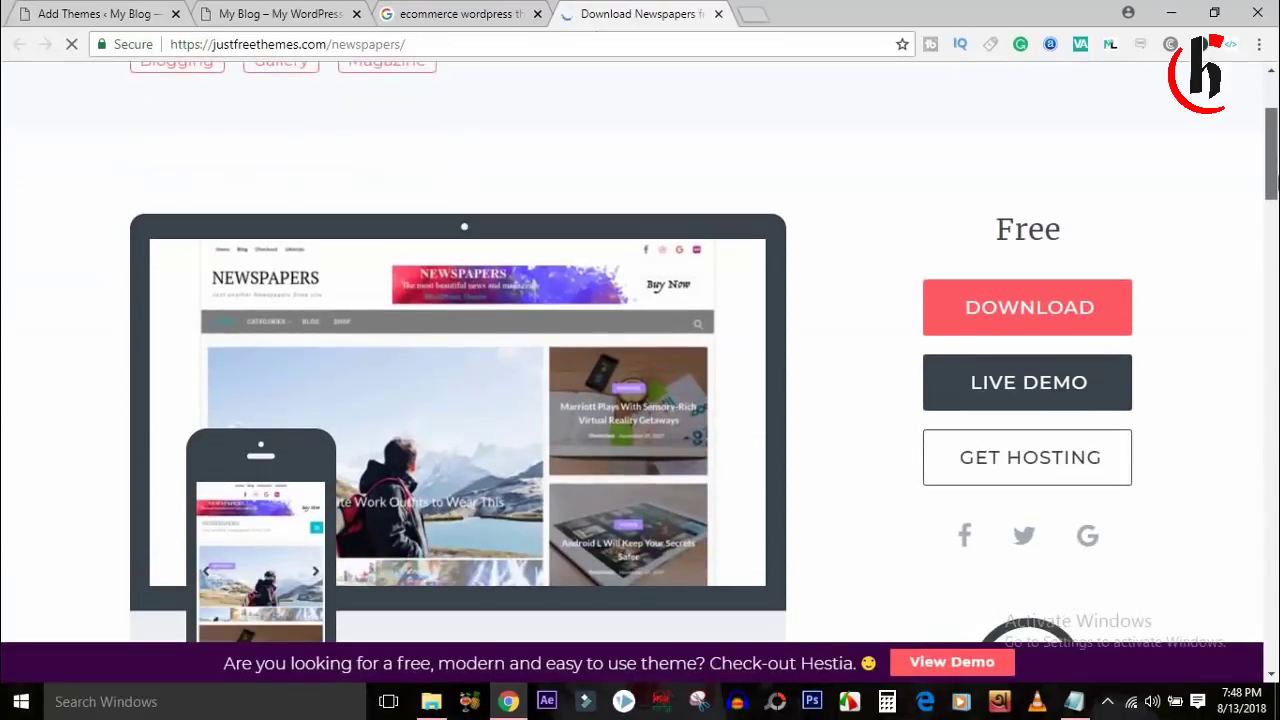
pyautogui.moveTo(1271, 185)
pyautogui.mouseDown()
pyautogui.moveTo(1270, 306)
pyautogui.moveTo(1271, 195)
pyautogui.mouseUp()
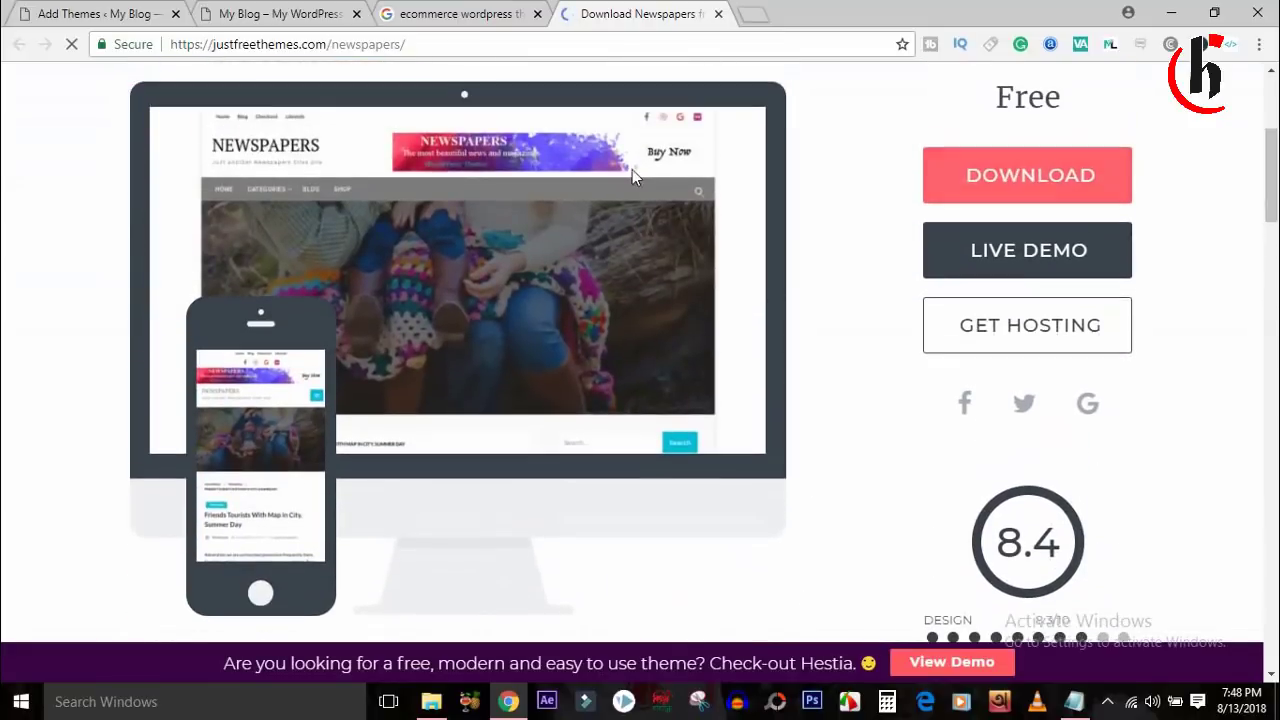
pyautogui.scroll(2, 900, 110)
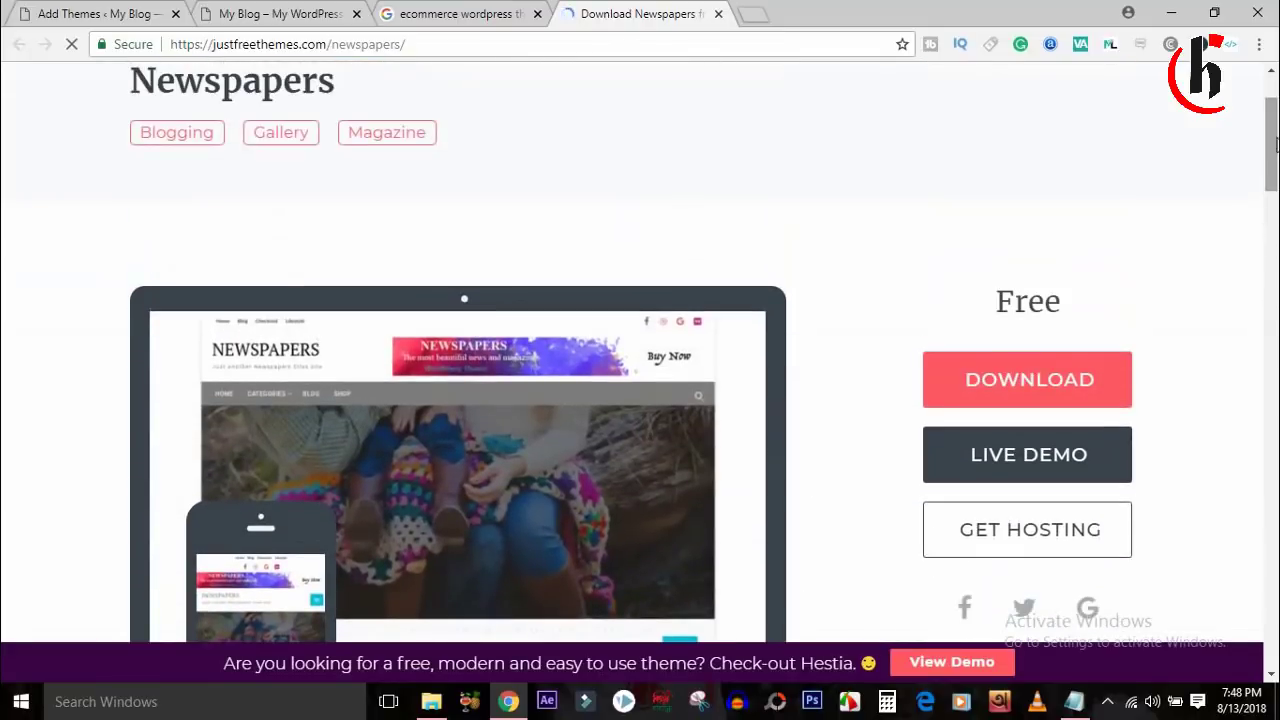
pyautogui.click(480, 10)
pyautogui.click(232, 10)
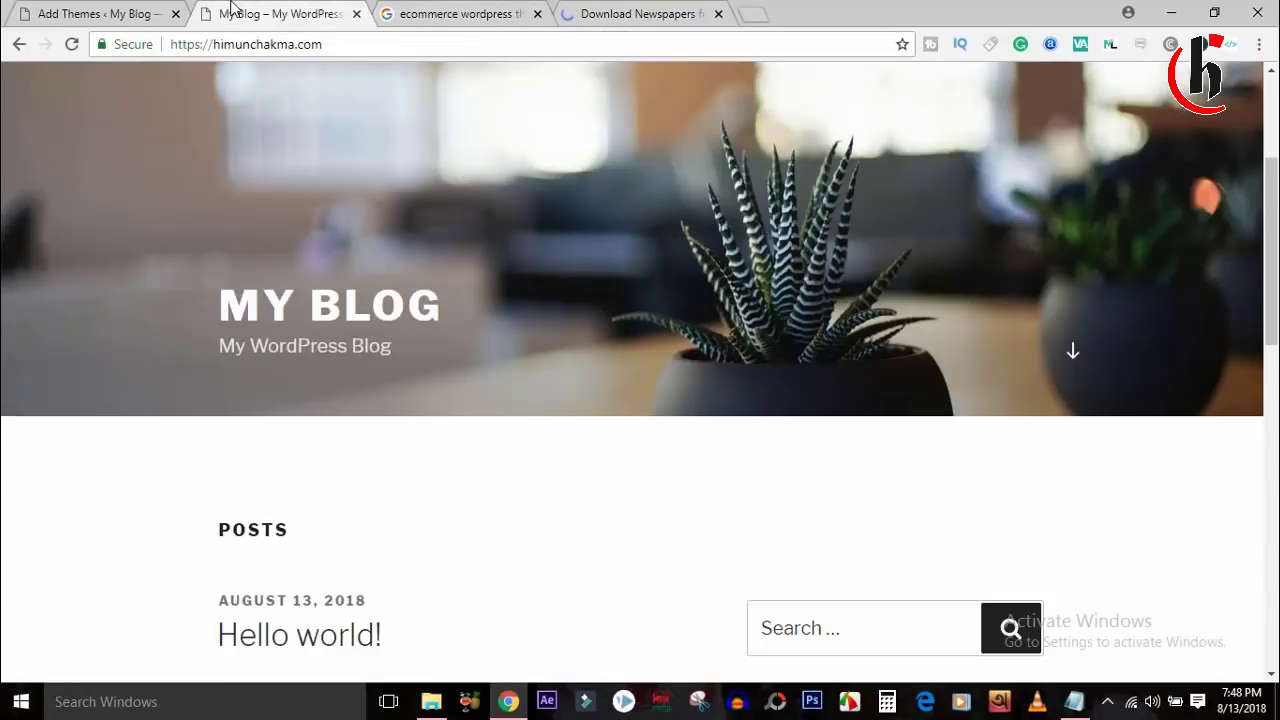
# Install GeneratePress from the Popular themes list and activate it.
pyautogui.click(100, 13)
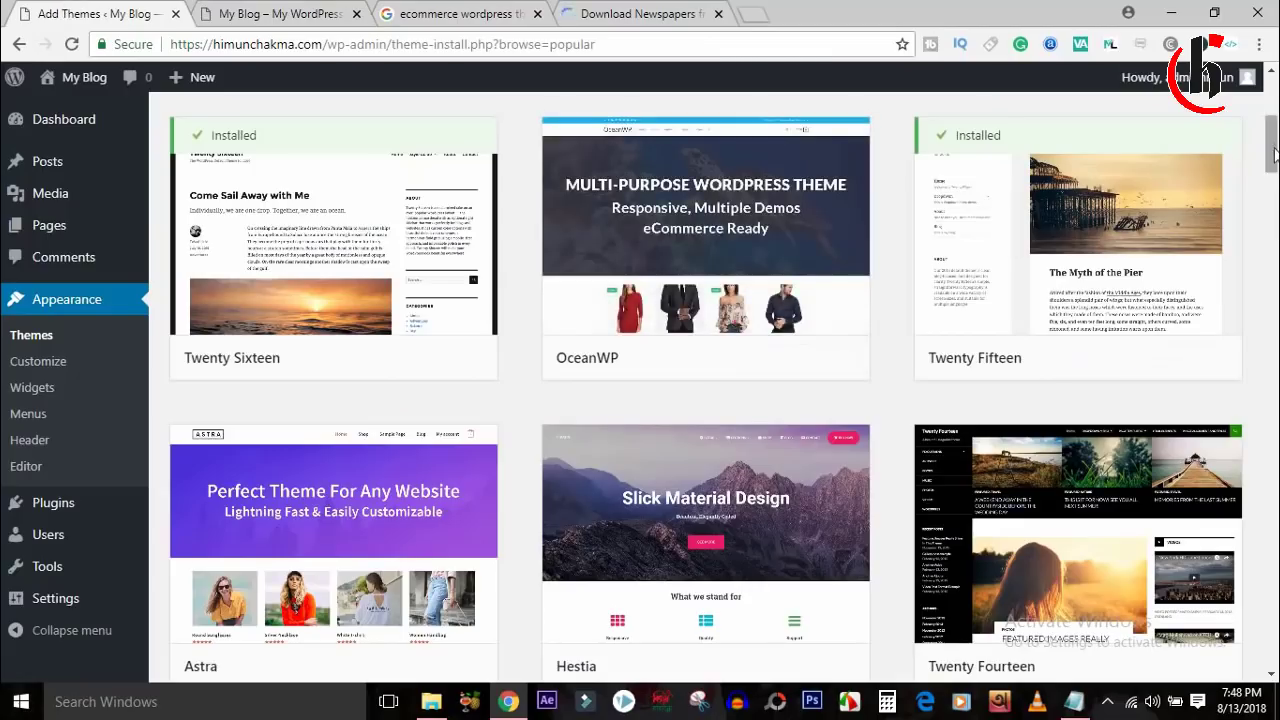
pyautogui.moveTo(1275, 155); pyautogui.dragTo(1274, 298)
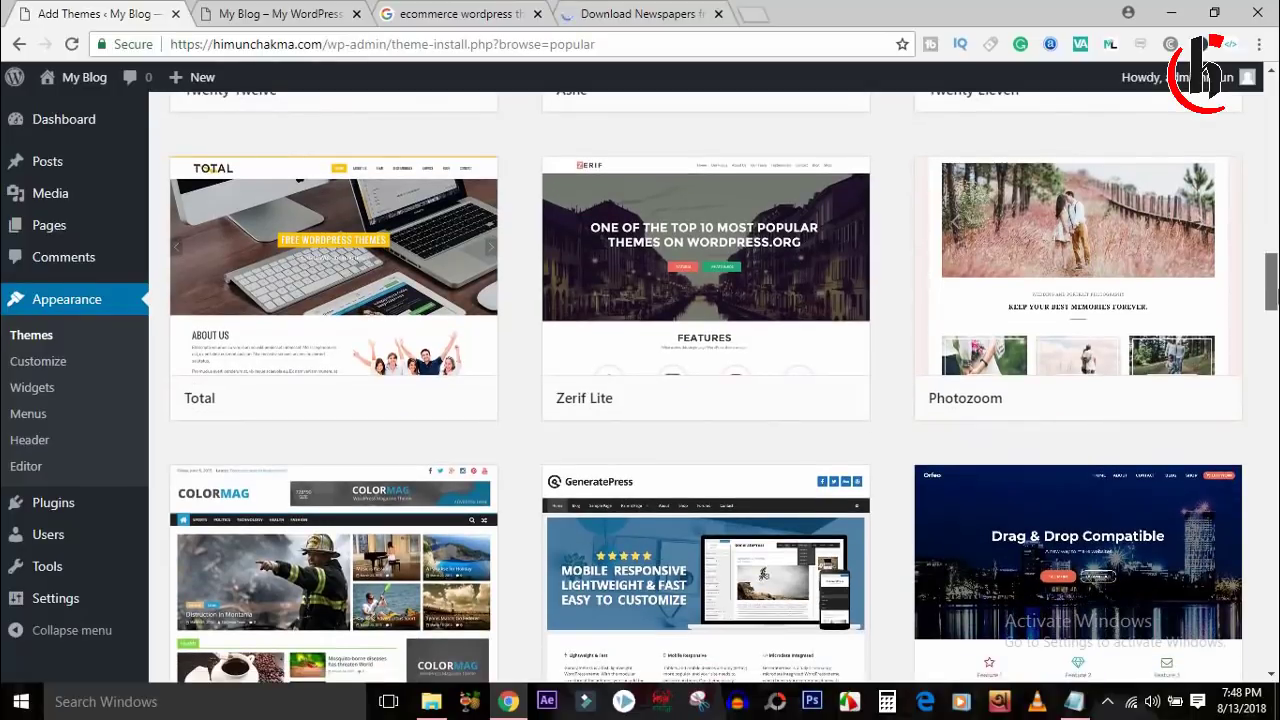
pyautogui.moveTo(377, 331)
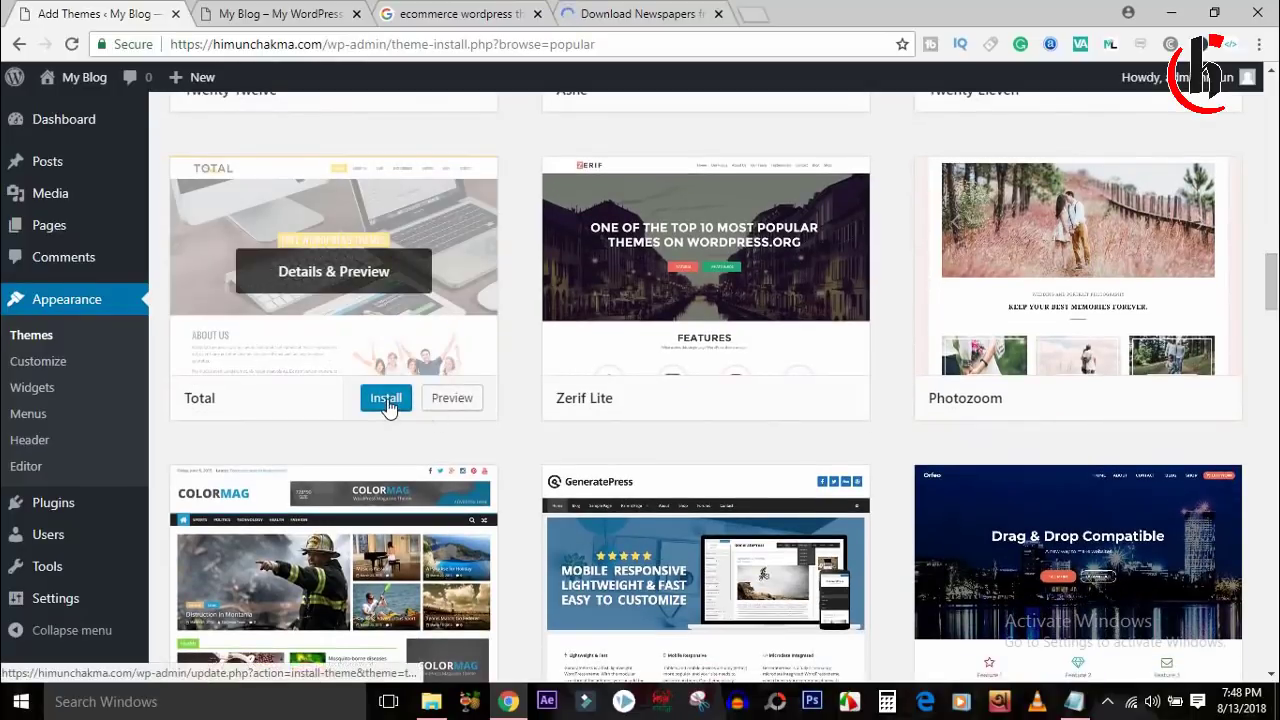
pyautogui.moveTo(1272, 280); pyautogui.dragTo(1272, 310)
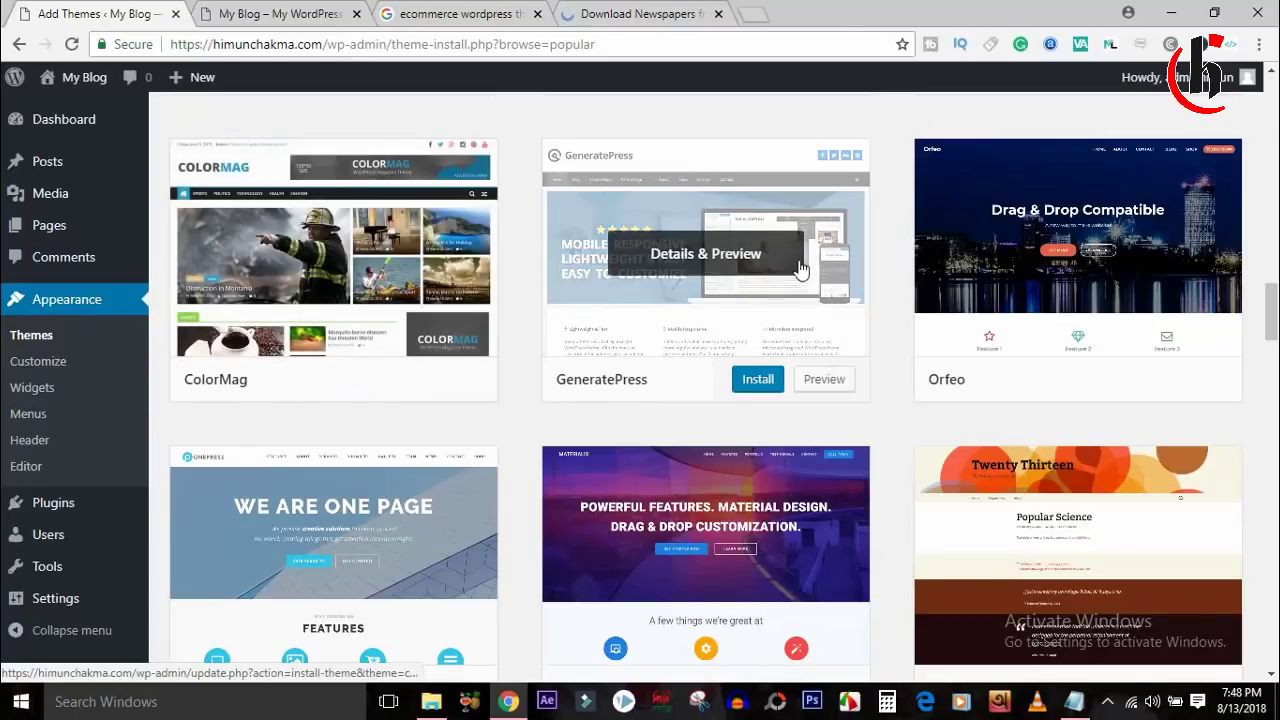
pyautogui.click(766, 388)
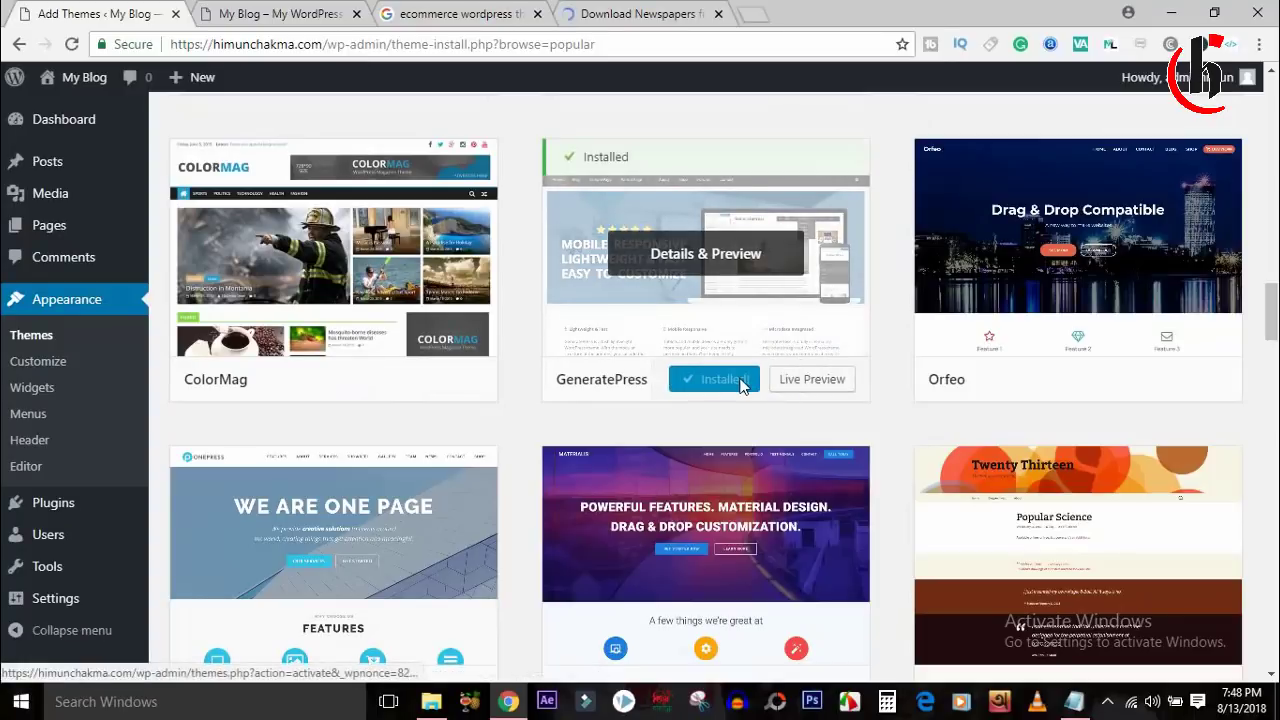
pyautogui.click(728, 379)
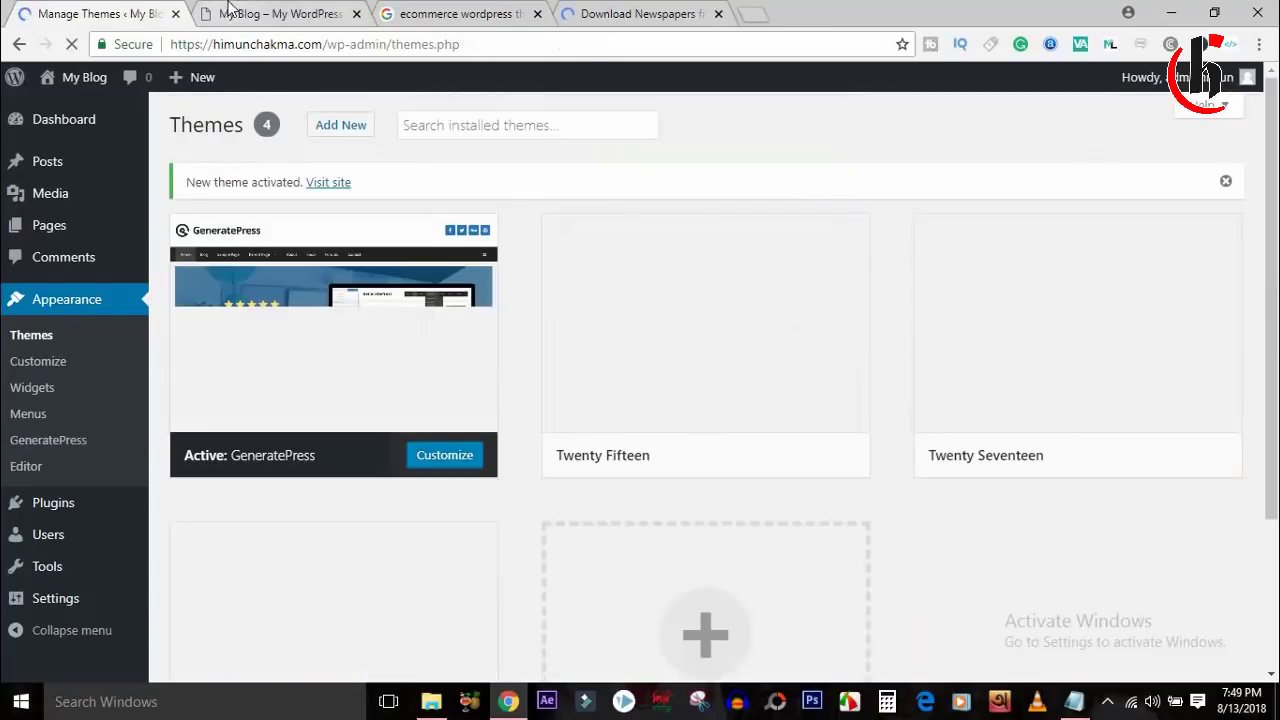
pyautogui.click(240, 14)
pyautogui.click(71, 44)
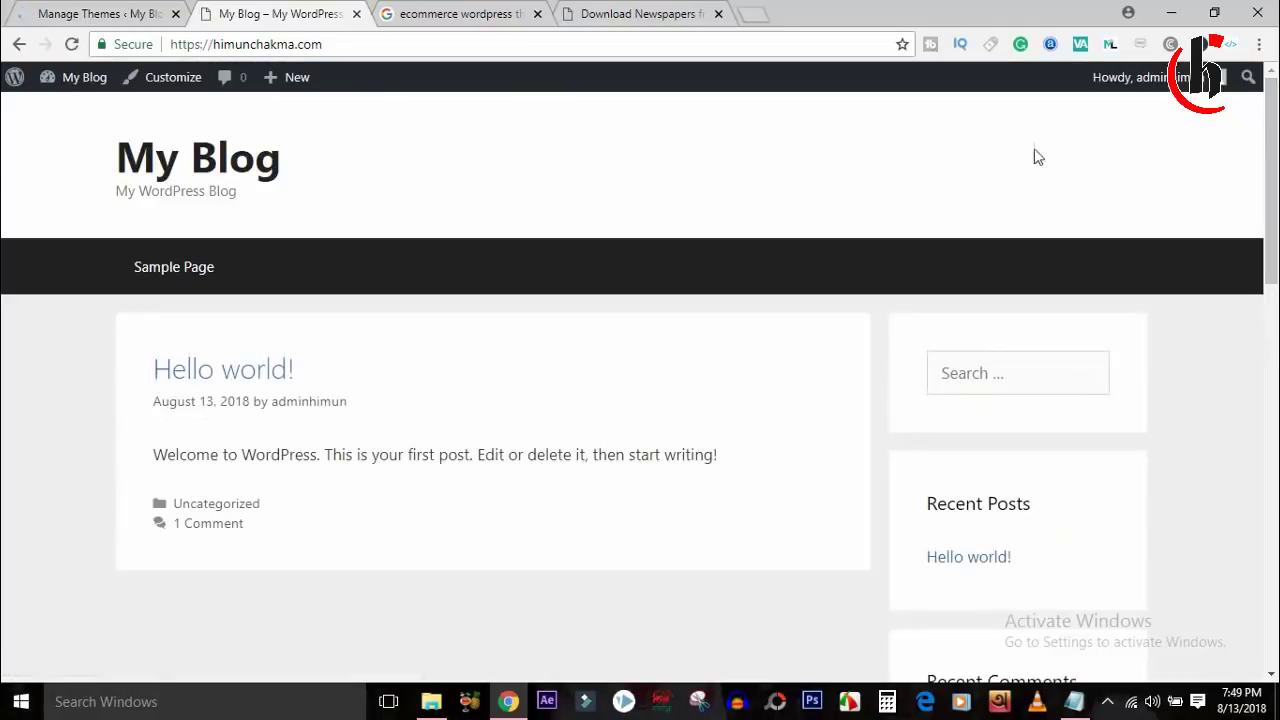
pyautogui.moveTo(1272, 256); pyautogui.dragTo(1275, 597)
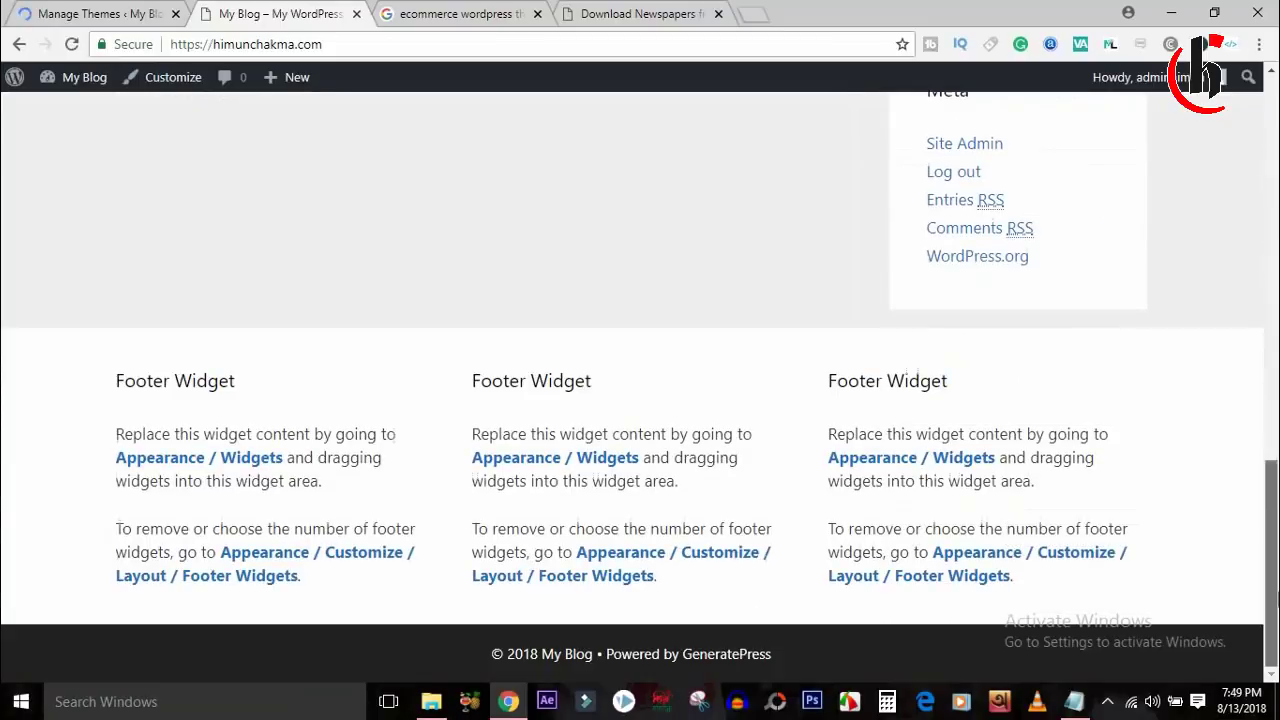
pyautogui.moveTo(118, 381); pyautogui.dragTo(373, 381)
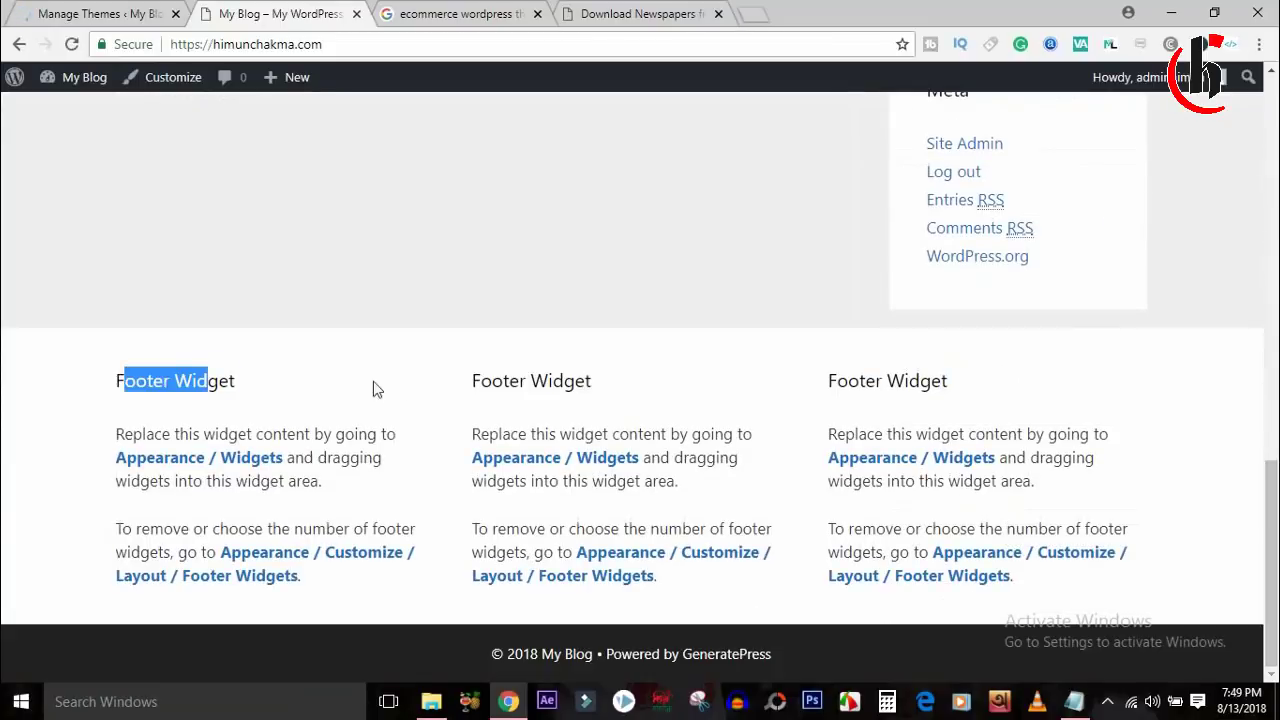
pyautogui.moveTo(473, 381); pyautogui.dragTo(660, 397)
pyautogui.click(710, 395)
pyautogui.moveTo(824, 381); pyautogui.dragTo(955, 387)
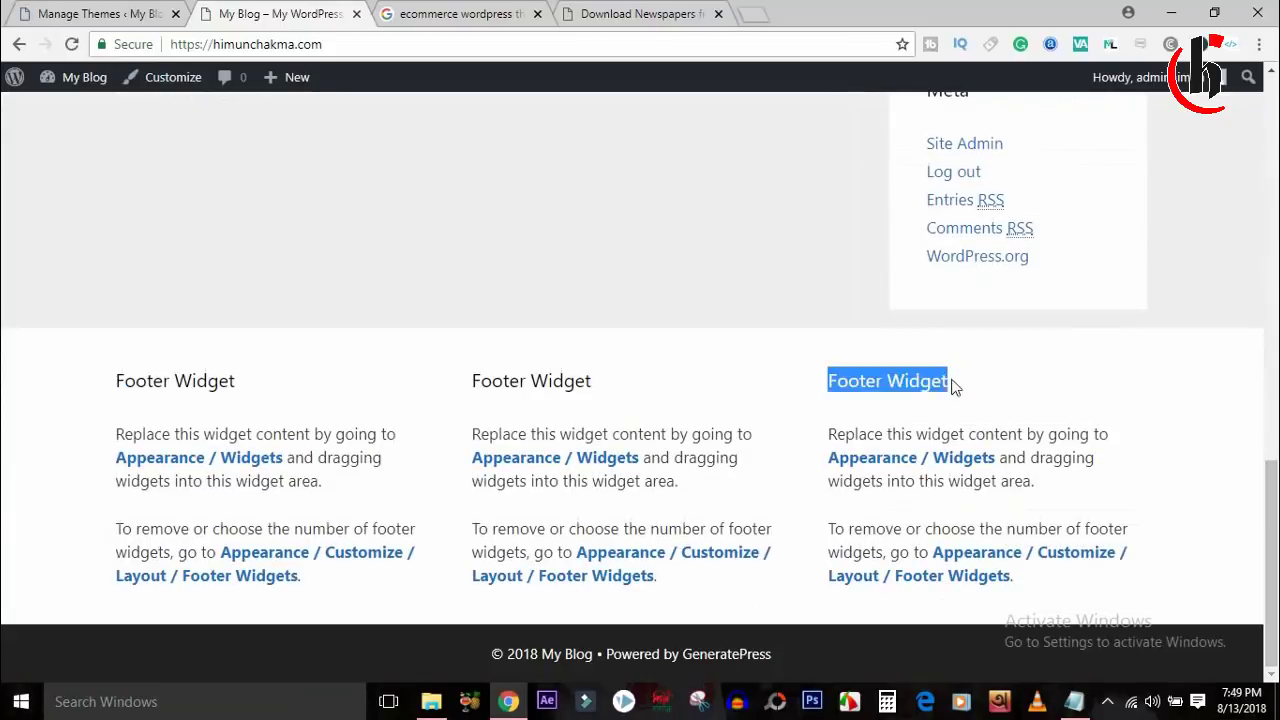
pyautogui.click(955, 388)
pyautogui.moveTo(113, 389); pyautogui.dragTo(290, 374)
pyautogui.moveTo(548, 433); pyautogui.dragTo(612, 433)
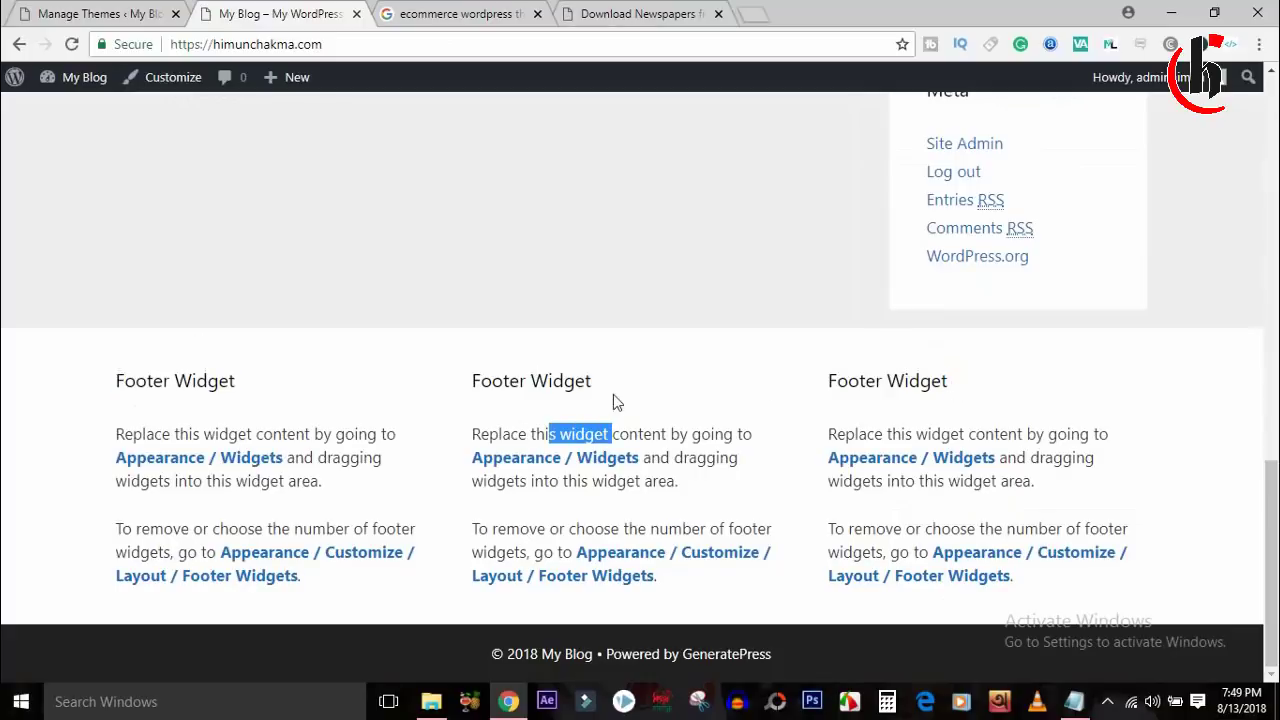
pyautogui.click(967, 372)
pyautogui.scroll(5, 1270, 445)
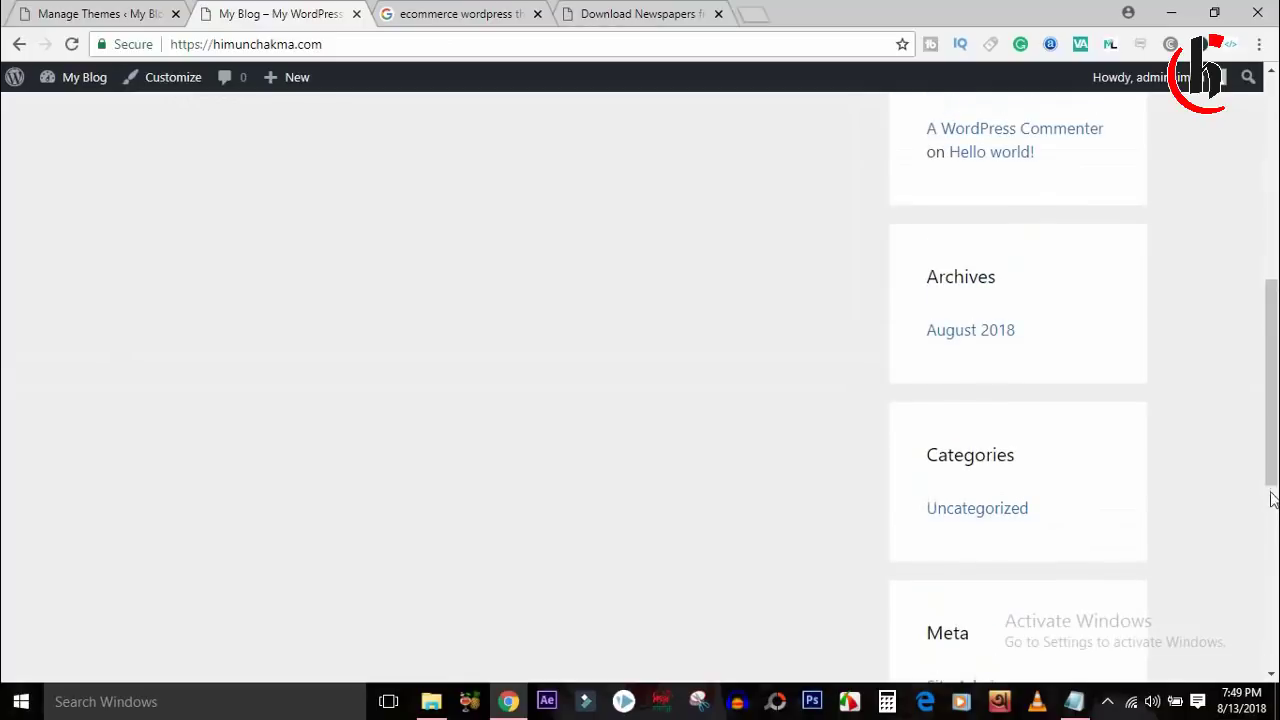
pyautogui.scroll(-5, 1270, 495)
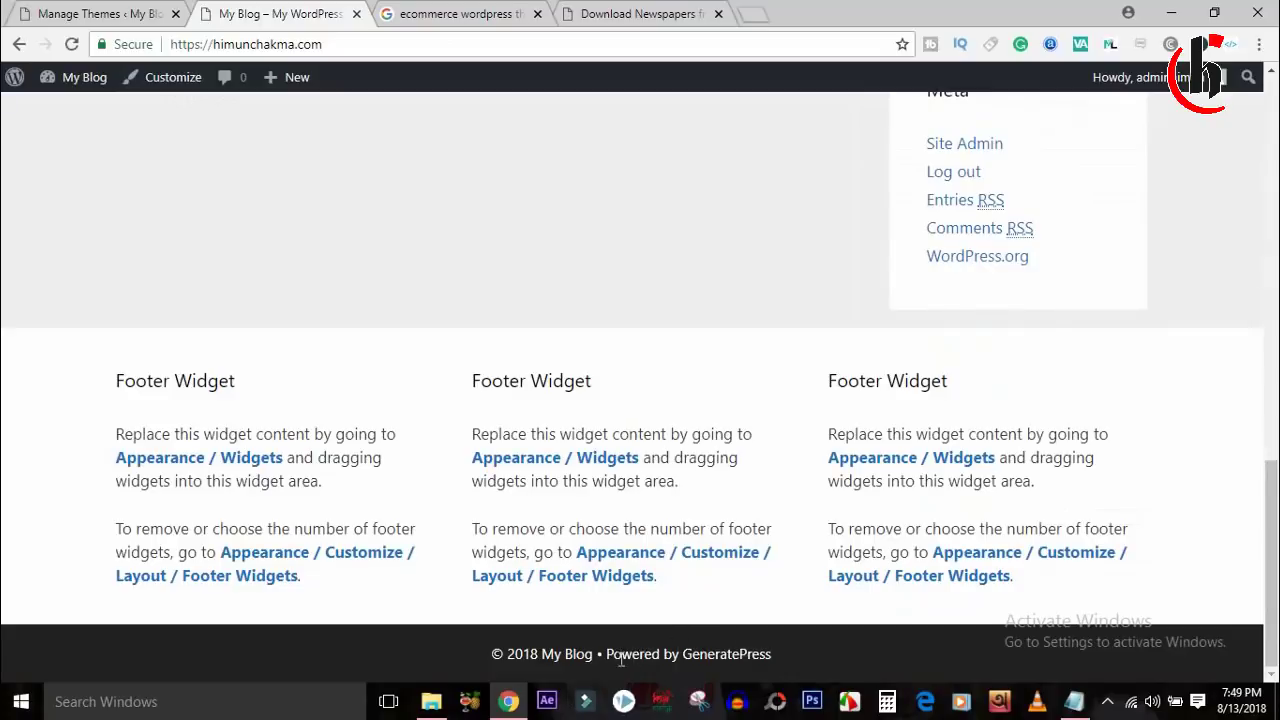
pyautogui.moveTo(608, 658); pyautogui.dragTo(817, 652)
pyautogui.click(815, 654)
pyautogui.moveTo(508, 653); pyautogui.dragTo(731, 648)
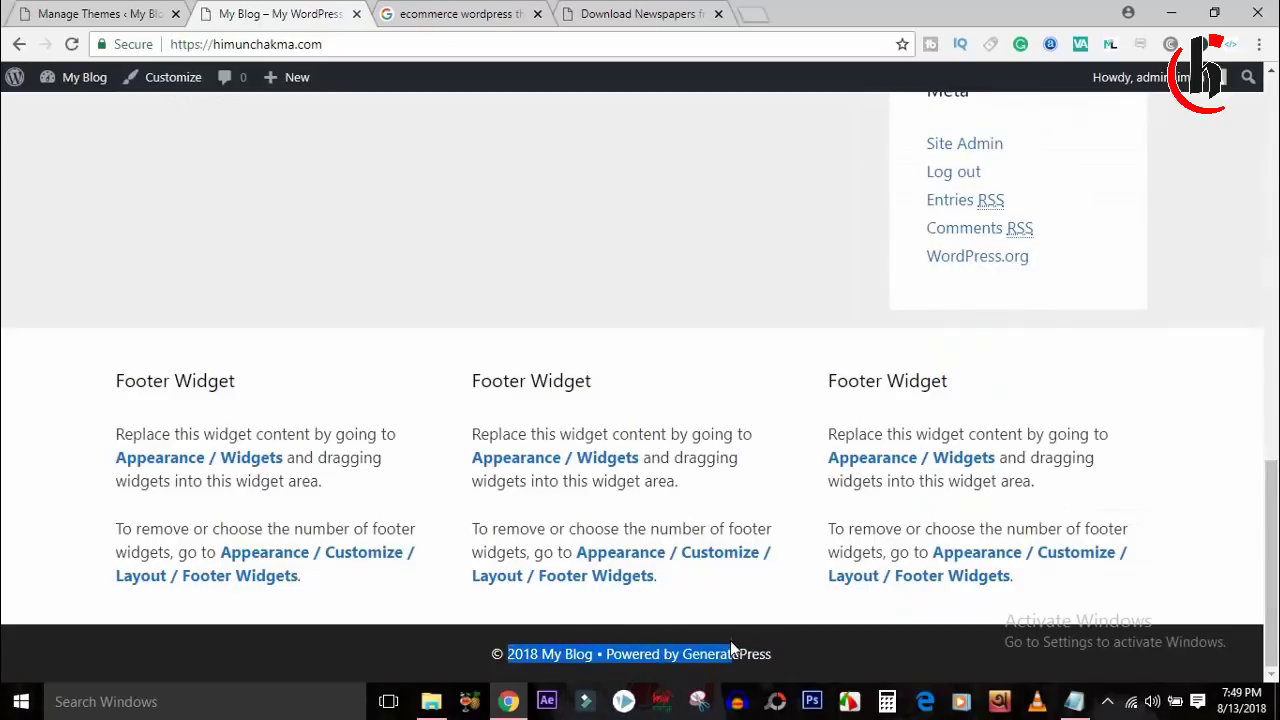
pyautogui.click(731, 648)
pyautogui.moveTo(612, 652); pyautogui.dragTo(835, 645)
pyautogui.click(835, 645)
pyautogui.moveTo(1277, 512); pyautogui.dragTo(1277, 145)
pyautogui.click(100, 14)
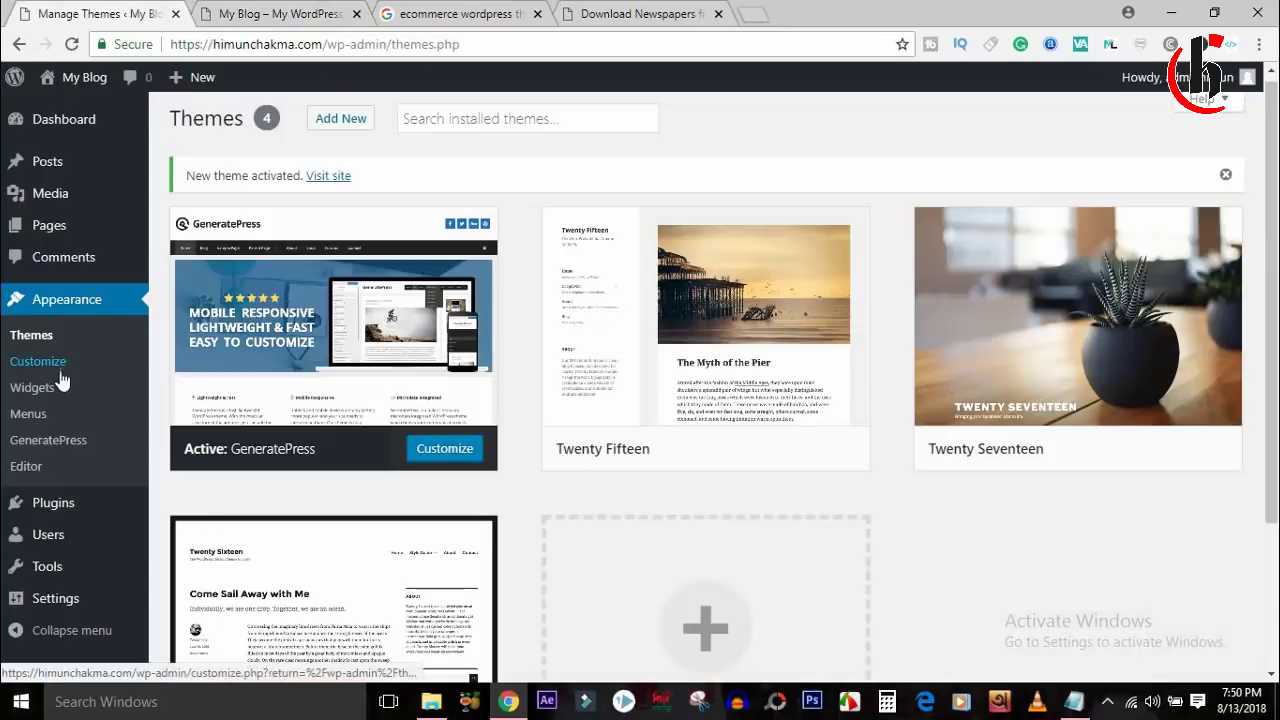
# In Customizer > Site Identity, replace the site title with the owner's name followed by 'Youtub'.
pyautogui.click(58, 367)
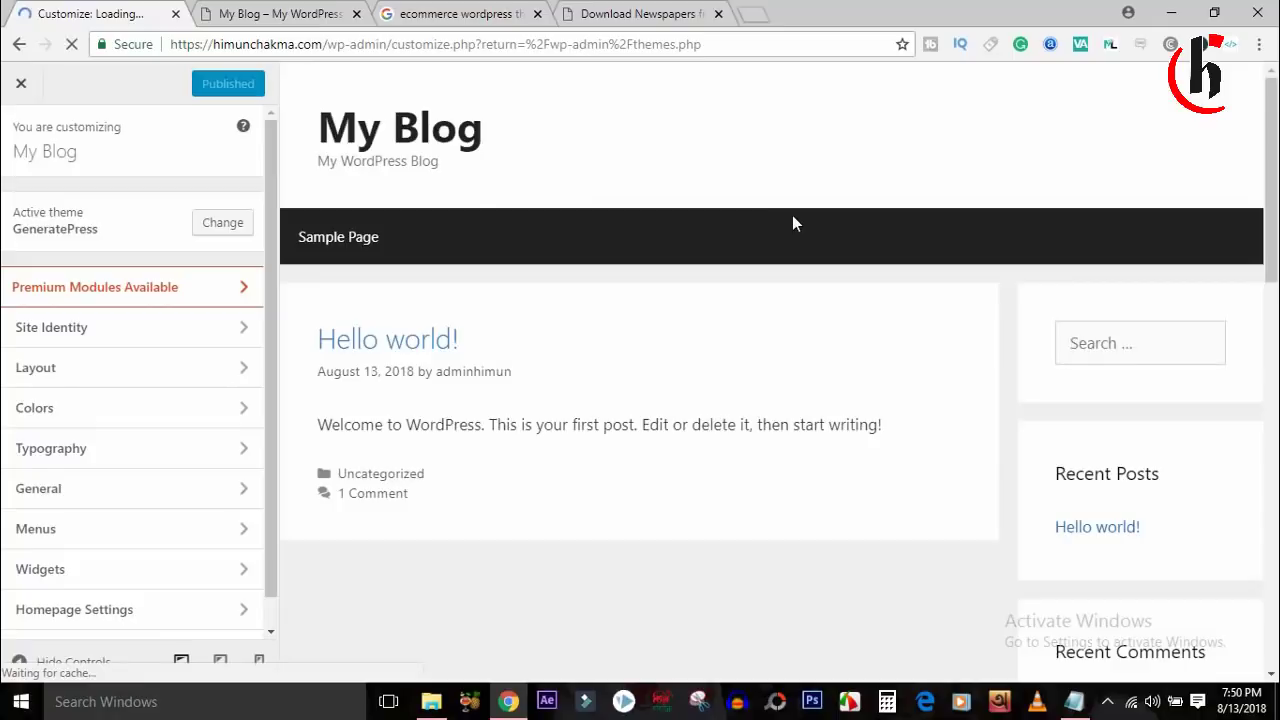
pyautogui.click(220, 338)
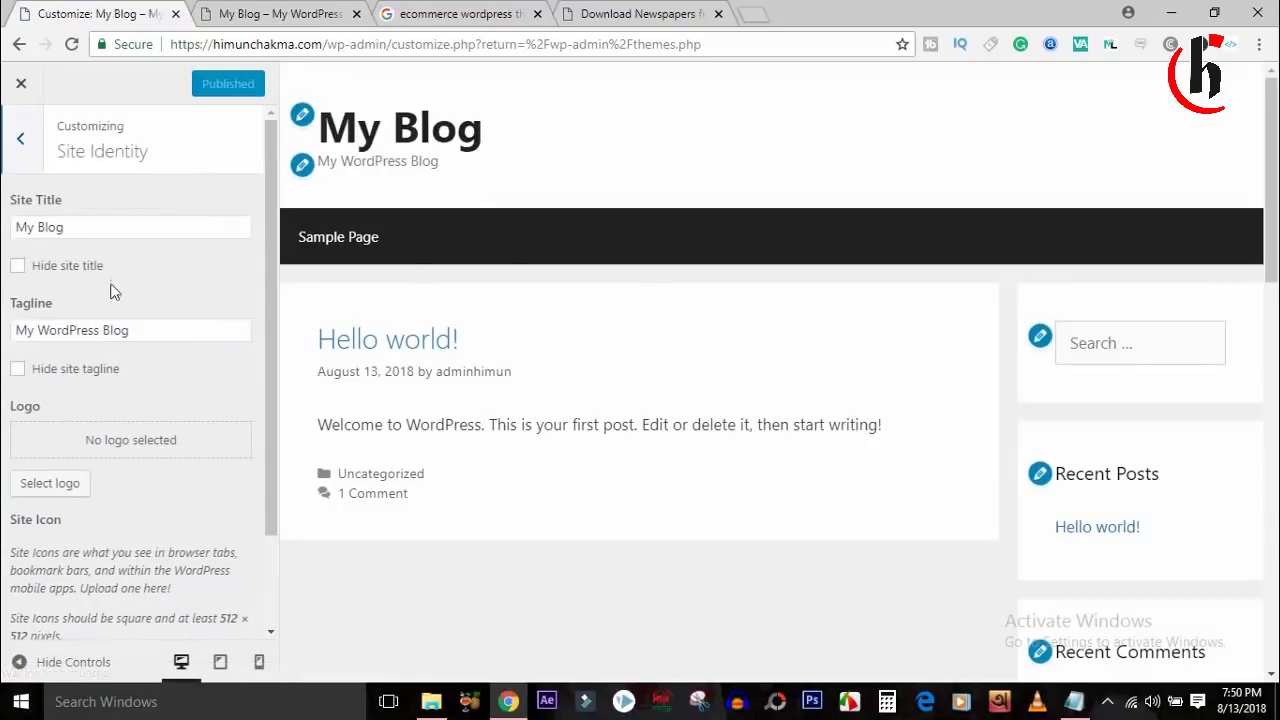
pyautogui.click(78, 224)
pyautogui.hotkey('ctrl', 'a')
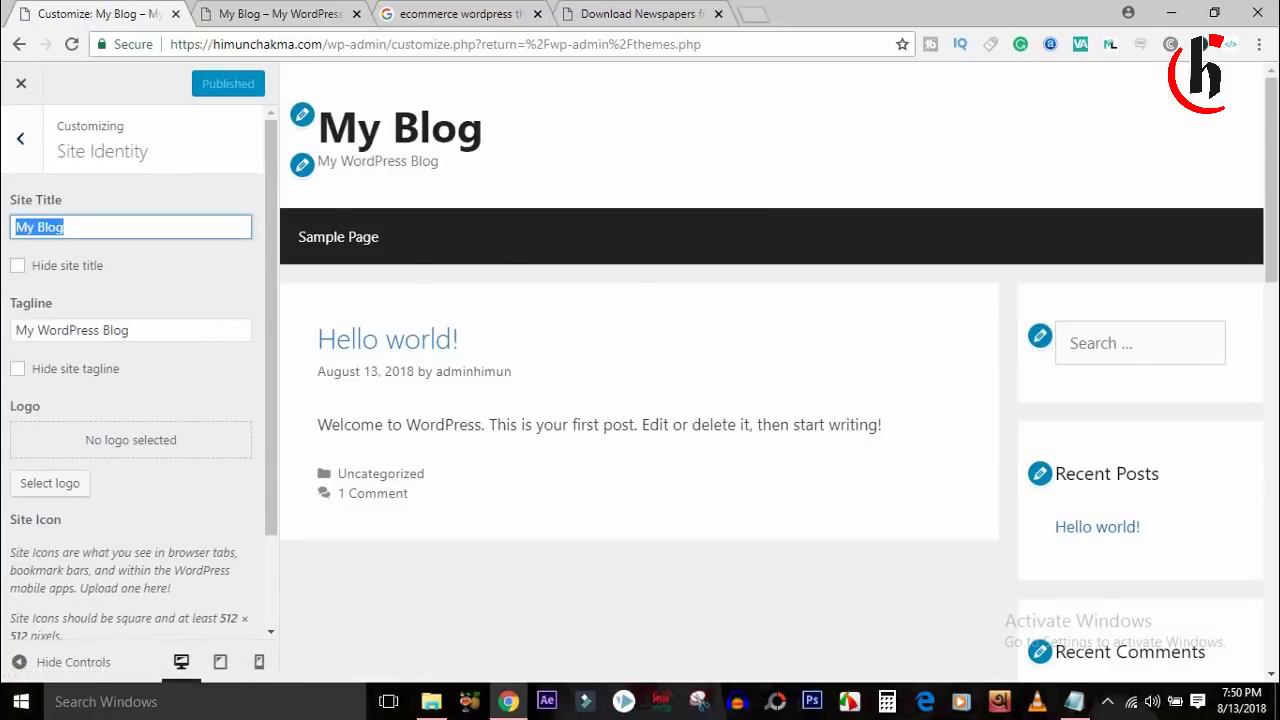
pyautogui.write('HIMU')
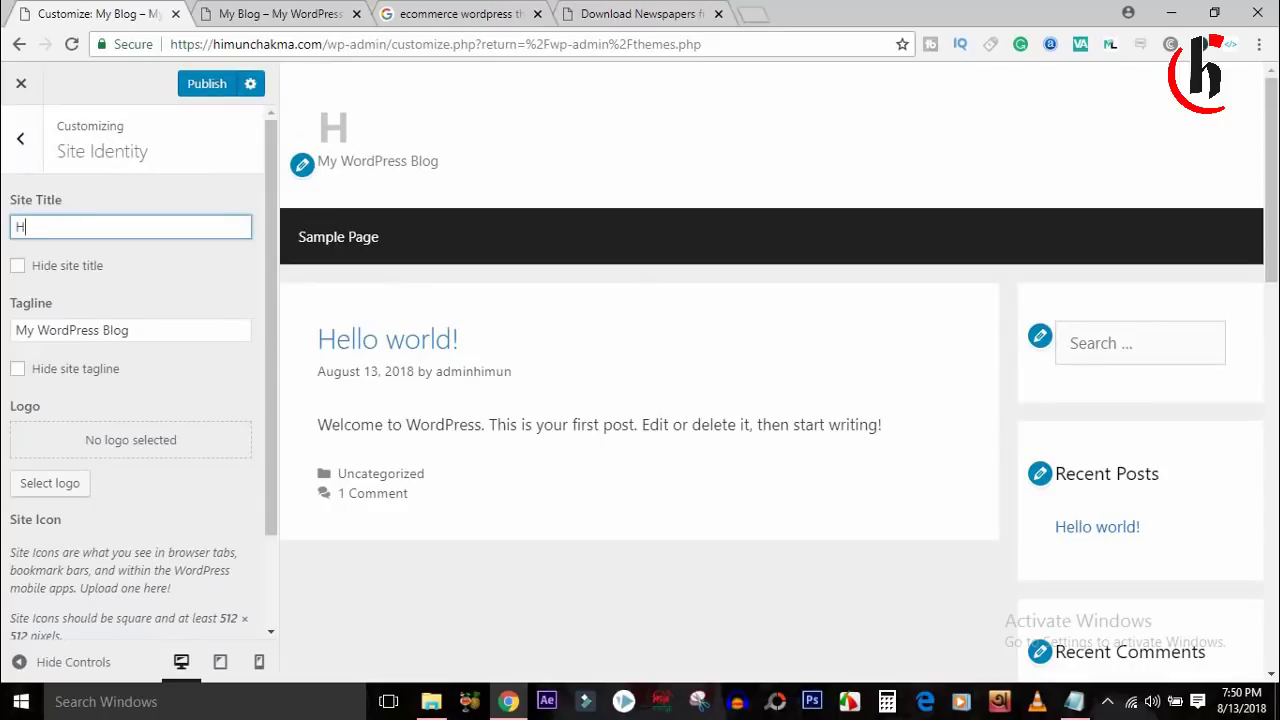
pyautogui.press('BackSpace')
pyautogui.press('BackSpace')
pyautogui.press('BackSpace')
pyautogui.write('imun ')
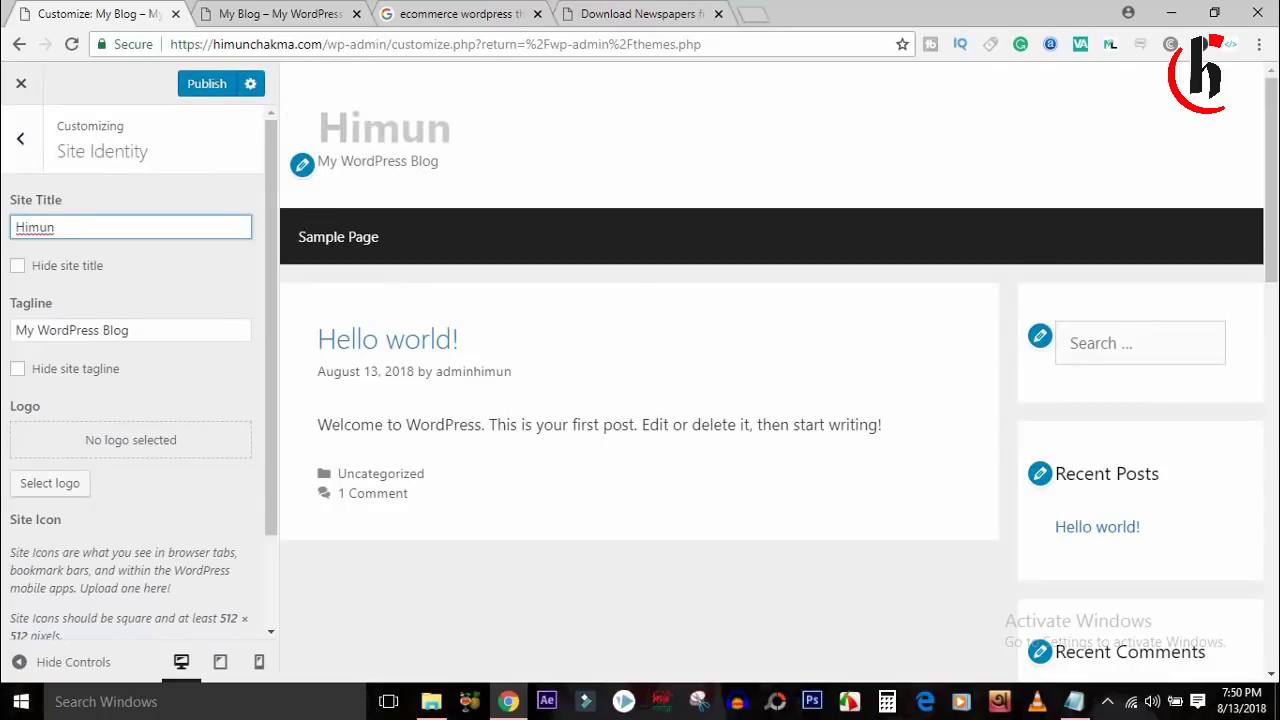
pyautogui.write('Chakma')
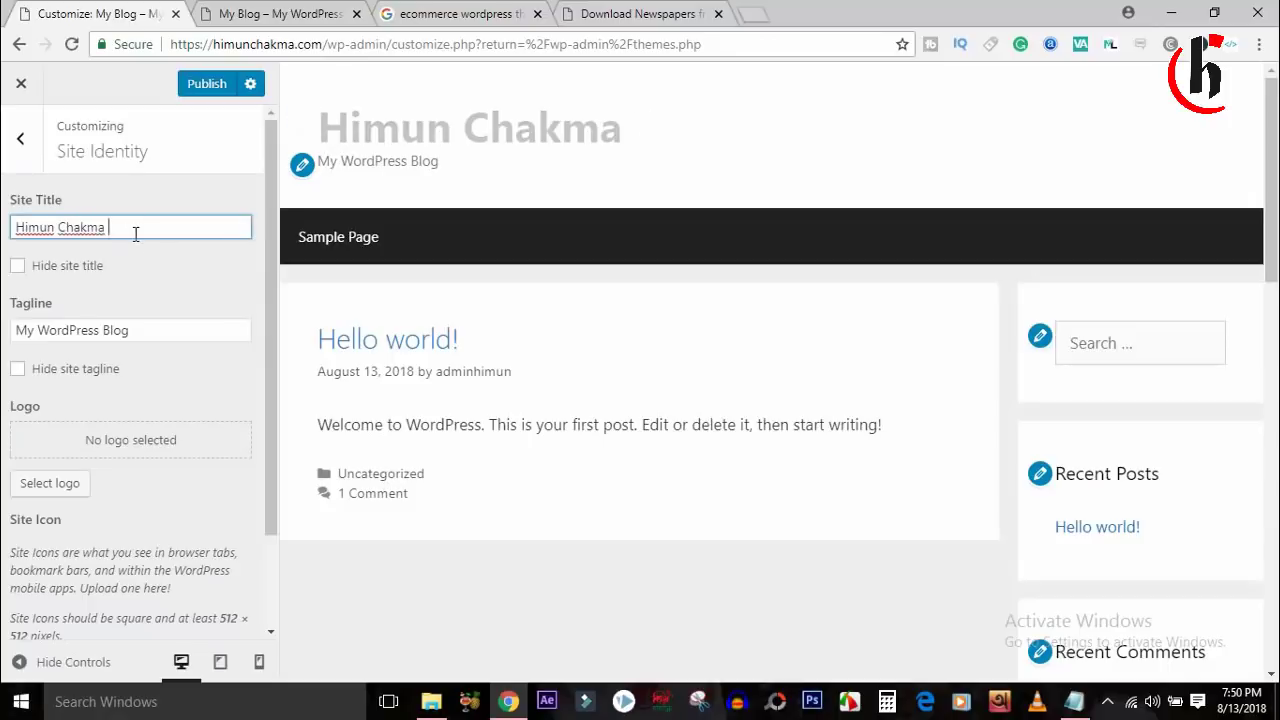
pyautogui.write(' Youtube')
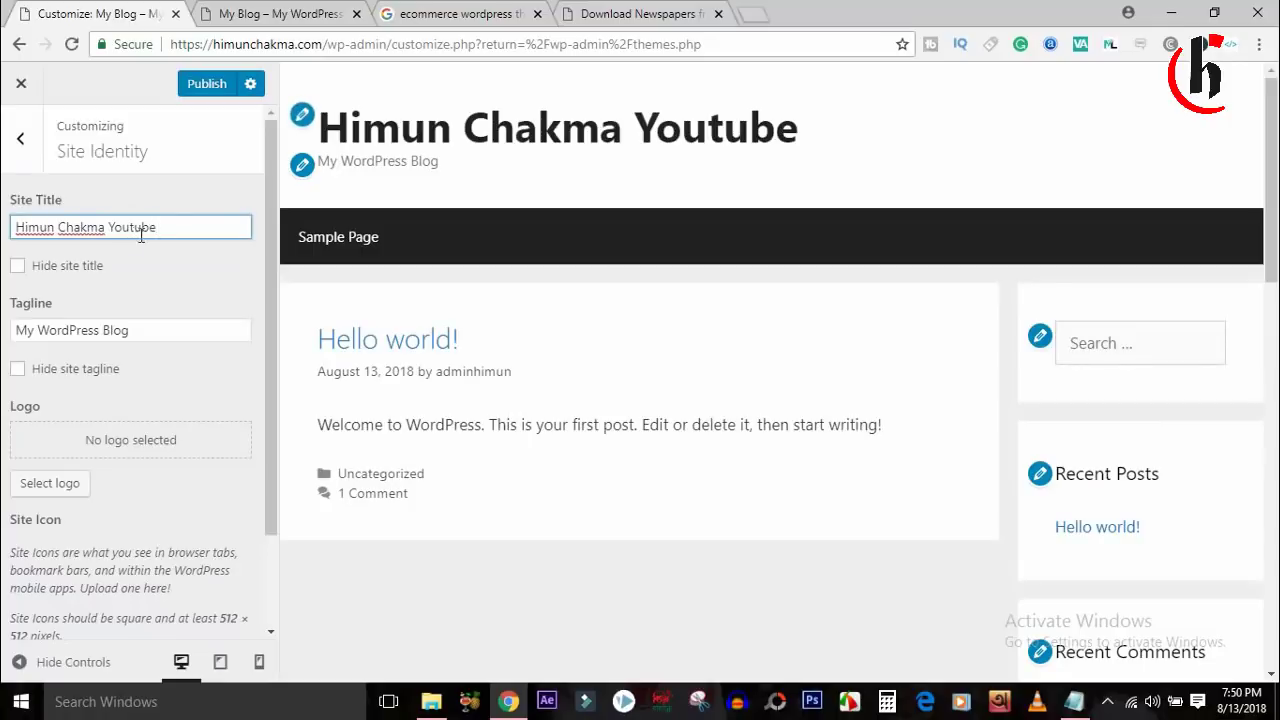
# Trim the title to the owner's name, set the tagline to Chakma Youtuber, and hide it.
pyautogui.tripleClick(160, 338)
pyautogui.click(237, 283)
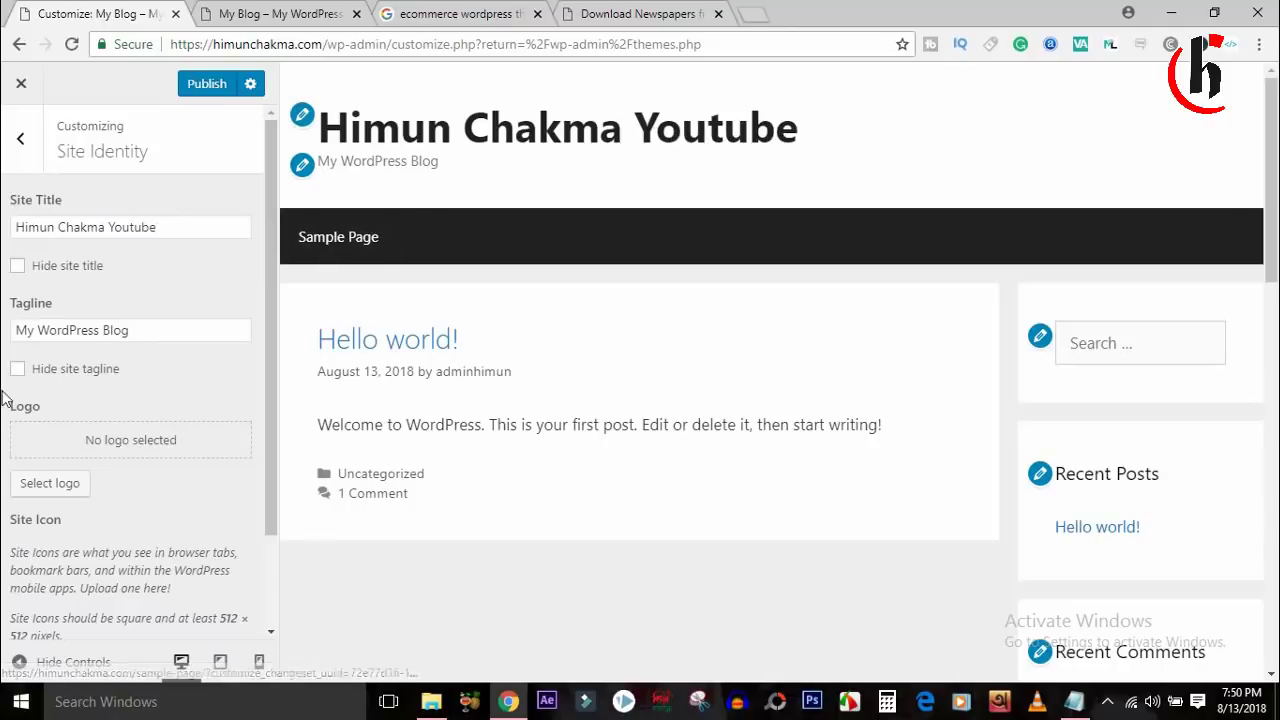
pyautogui.moveTo(178, 234); pyautogui.dragTo(88, 224)
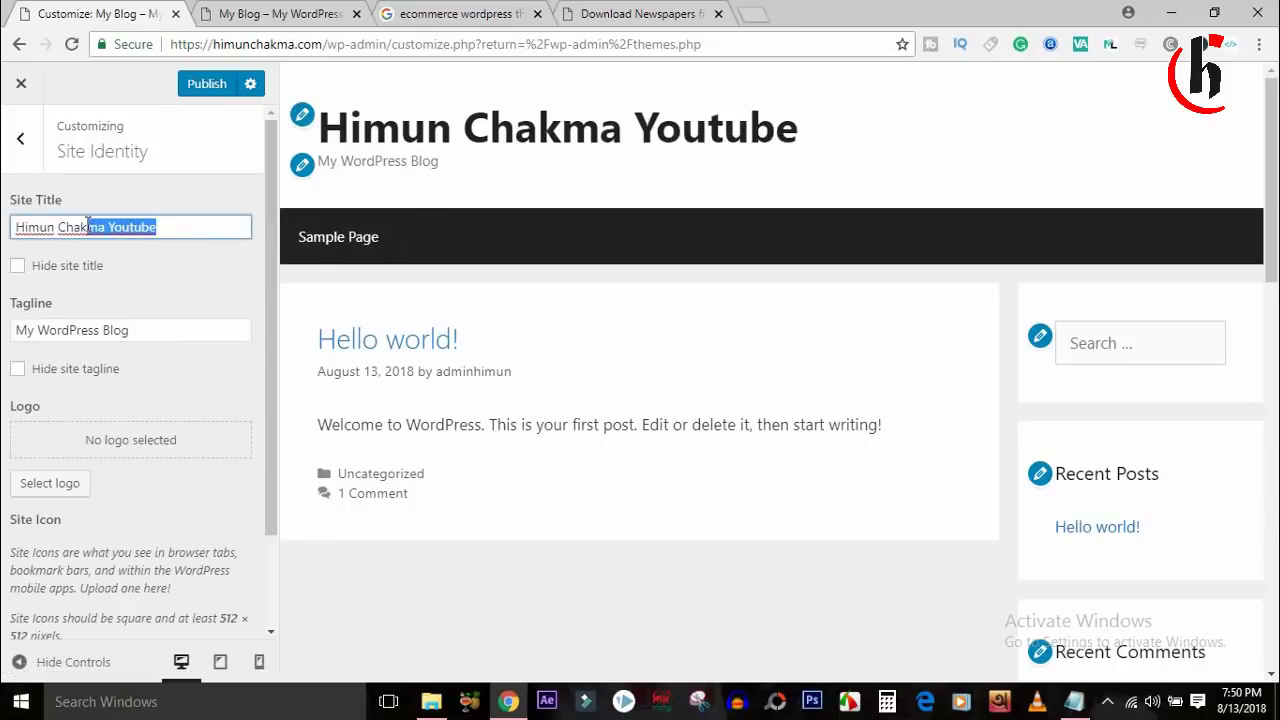
pyautogui.press('BackSpace')
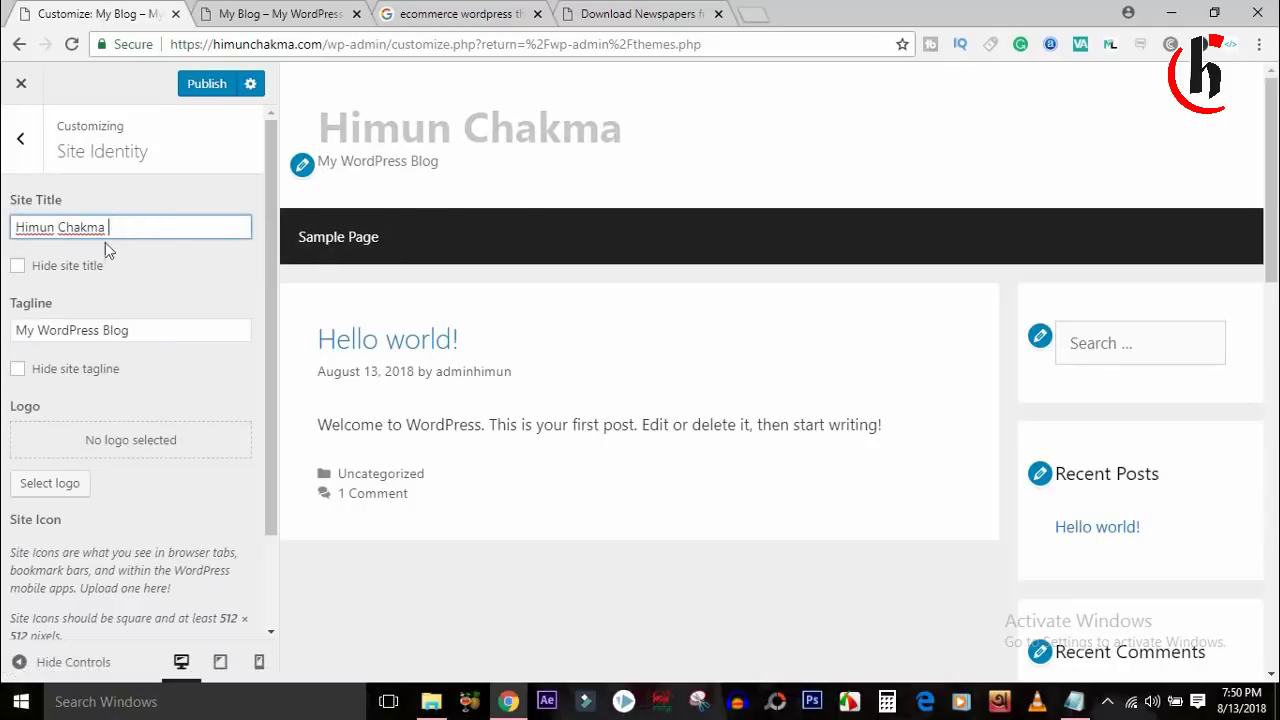
pyautogui.tripleClick(124, 333)
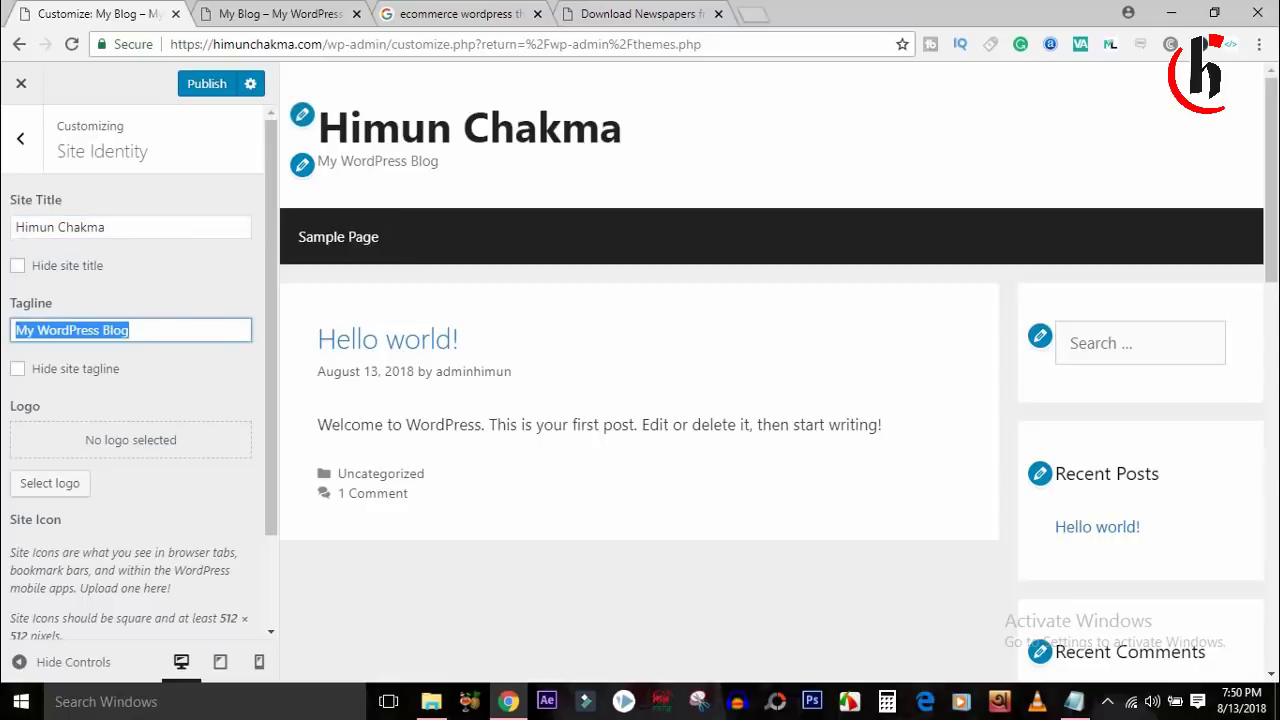
pyautogui.write('Chakma Youtuber')
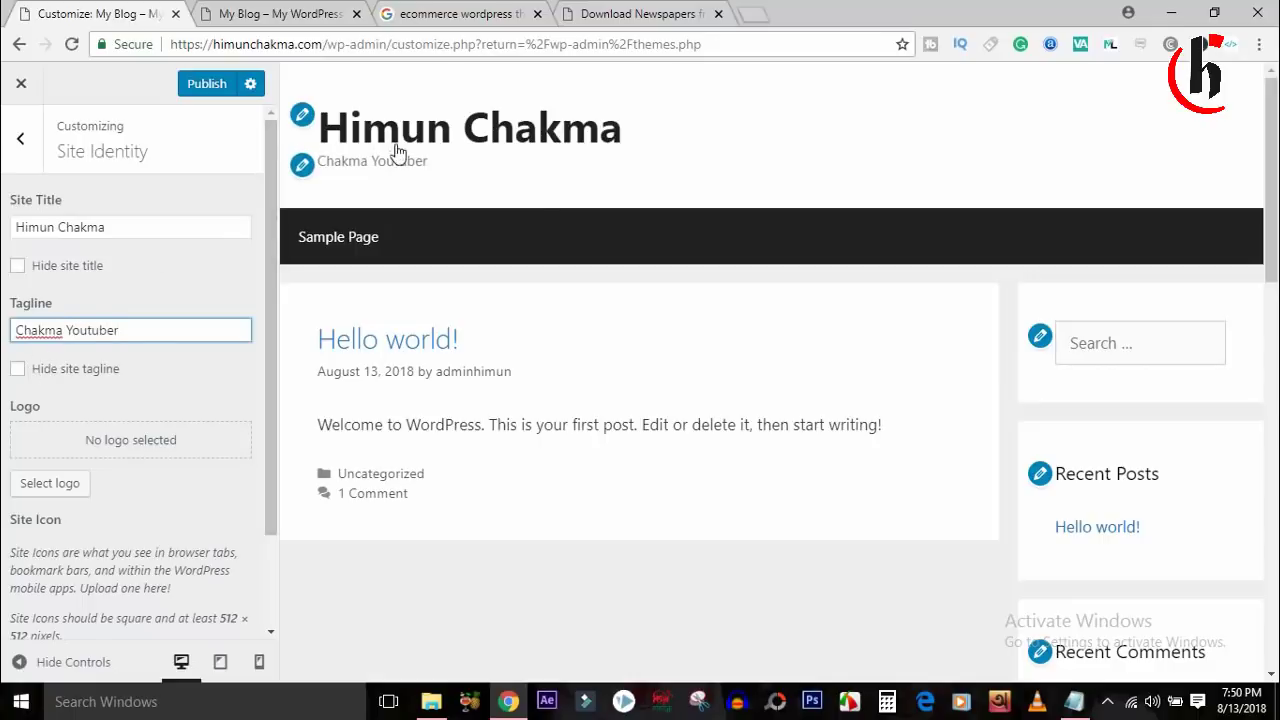
pyautogui.click(20, 370)
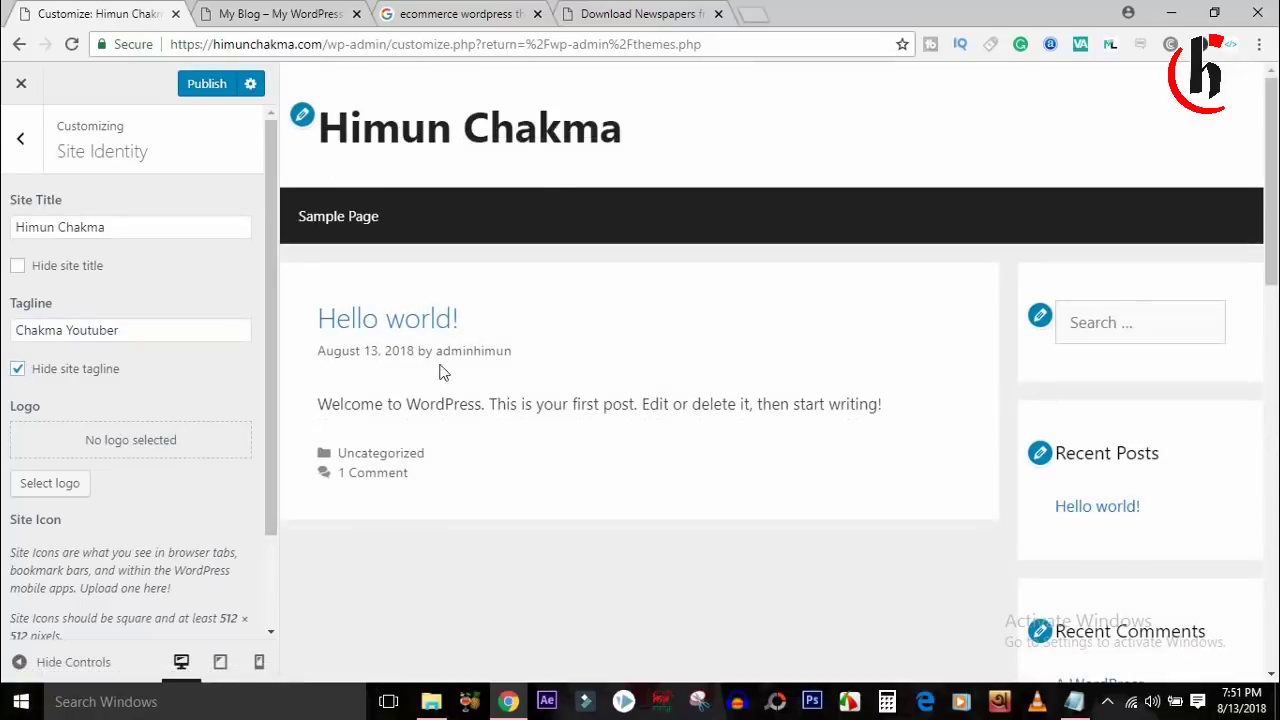
# Upload Desktop\Himun Logo\himun logo1 as the site logo image.
pyautogui.click(45, 487)
pyautogui.click(641, 397)
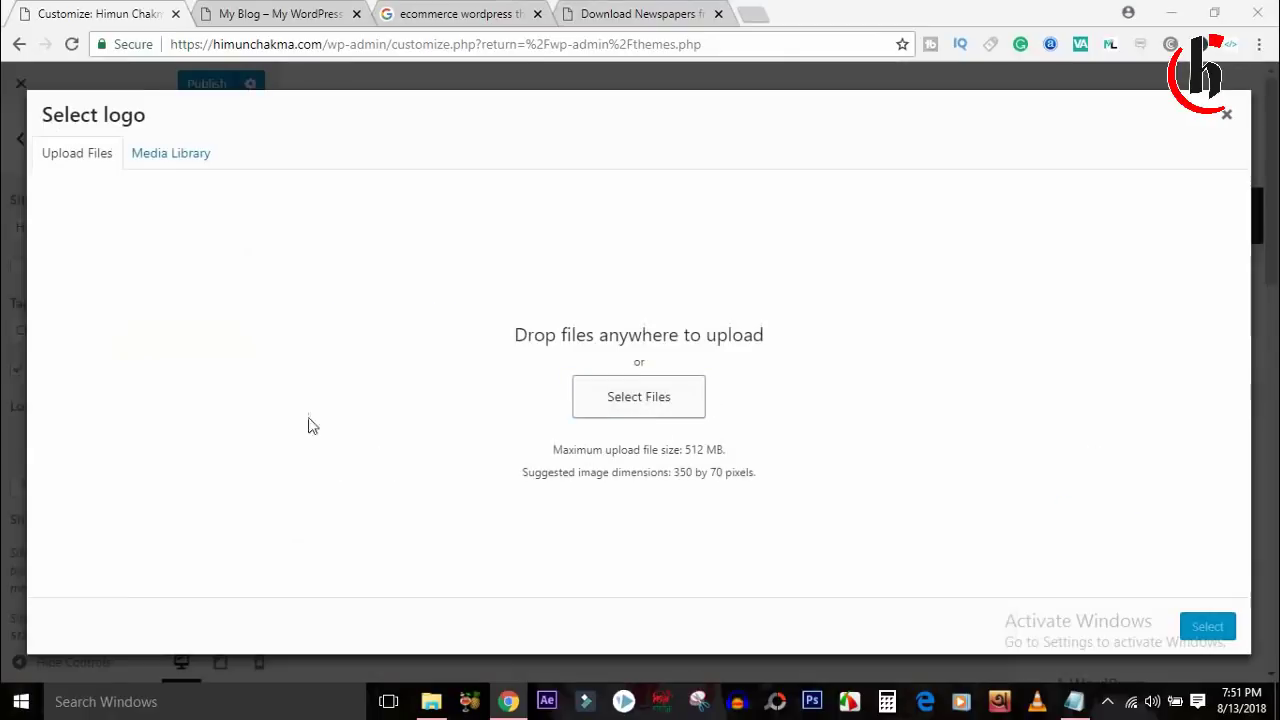
pyautogui.click(84, 176)
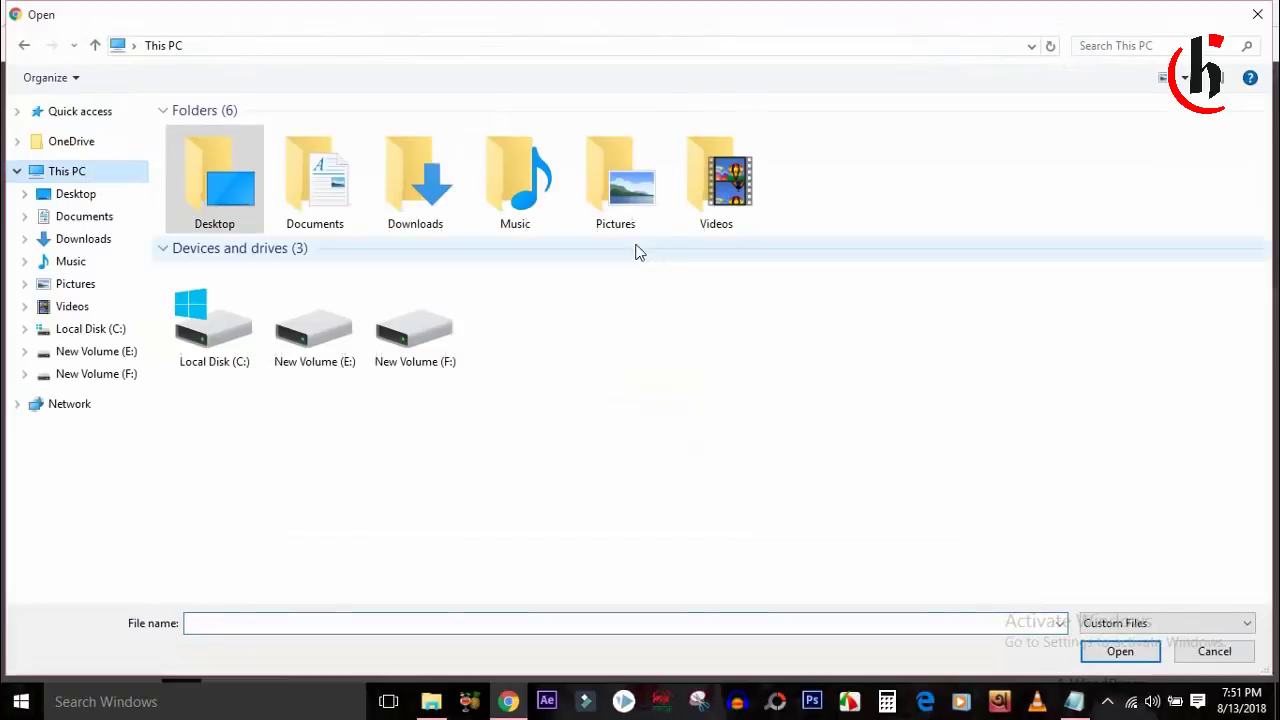
pyautogui.click(76, 194)
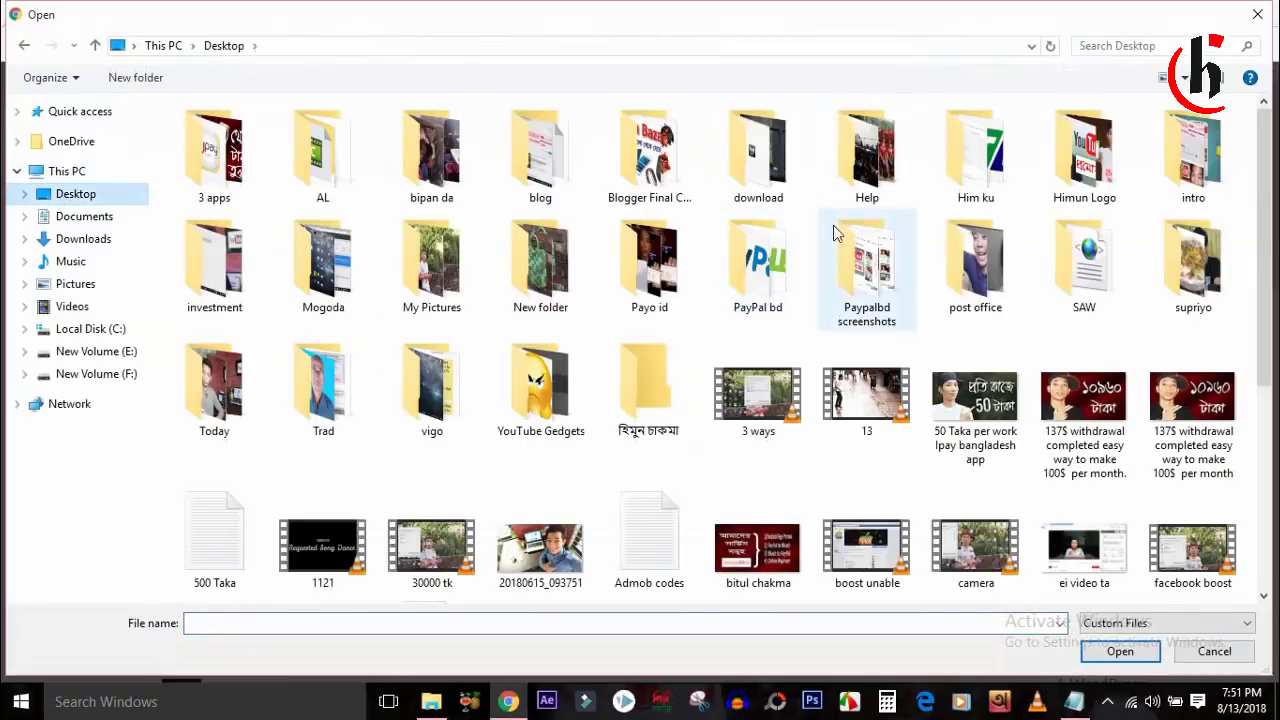
pyautogui.doubleClick(1105, 180)
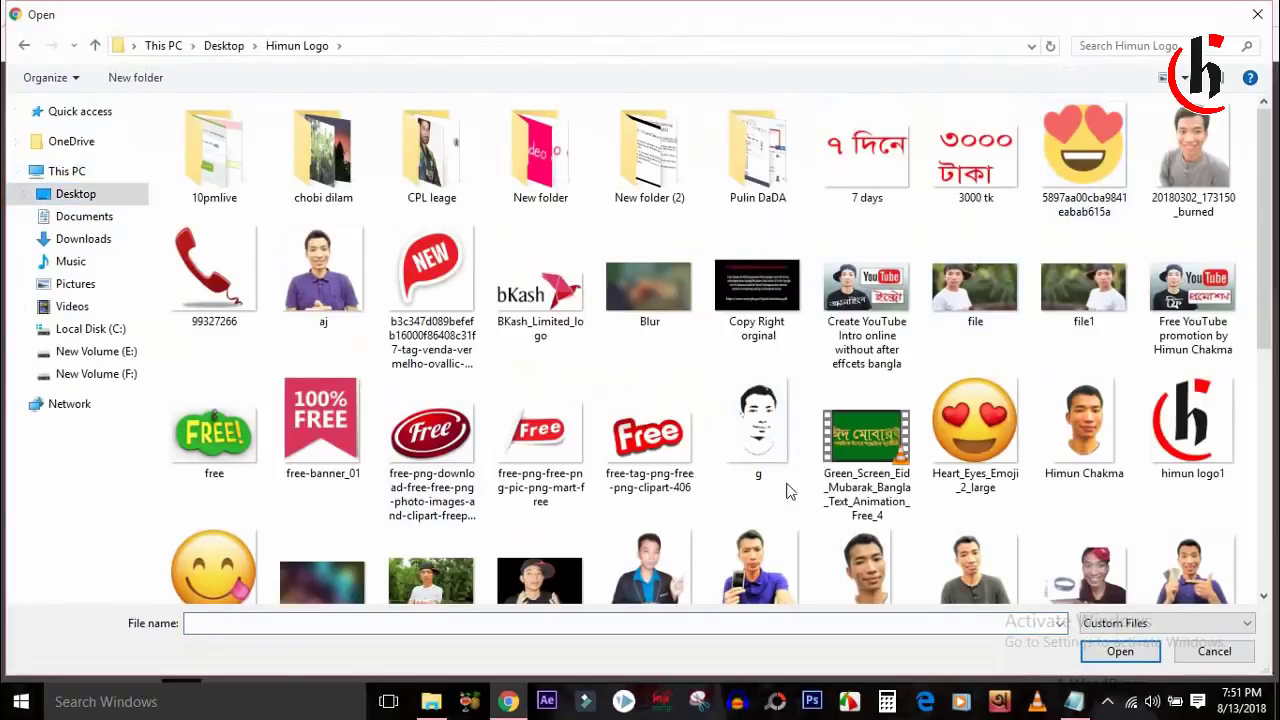
pyautogui.doubleClick(1212, 404)
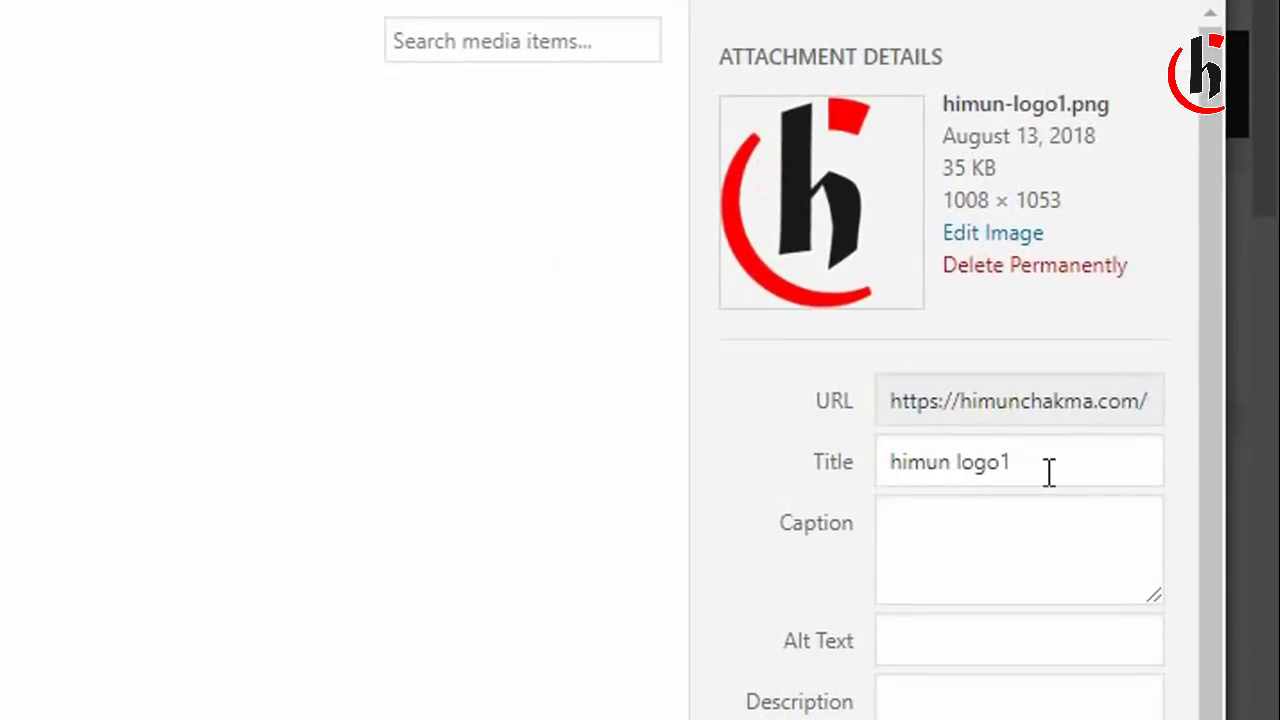
# Set the image title and alt text to the owner's name plus 'logo'.
pyautogui.moveTo(1049, 472); pyautogui.dragTo(955, 472)
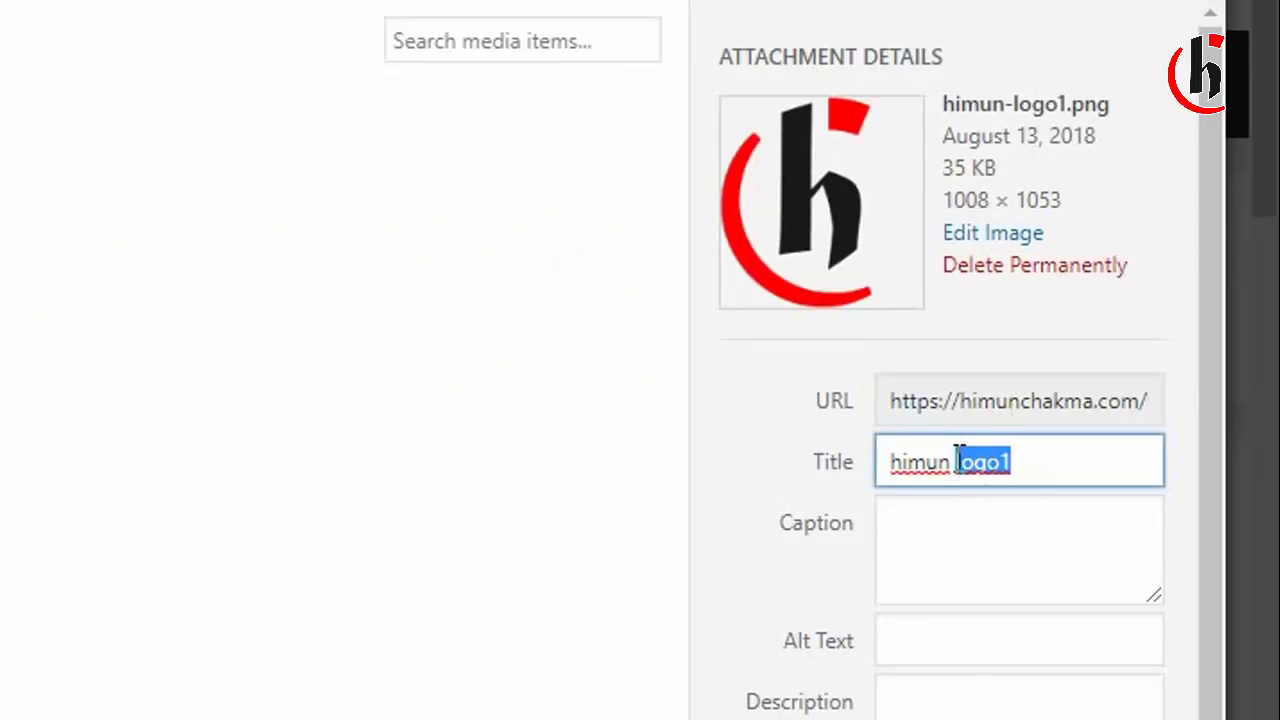
pyautogui.click(960, 463)
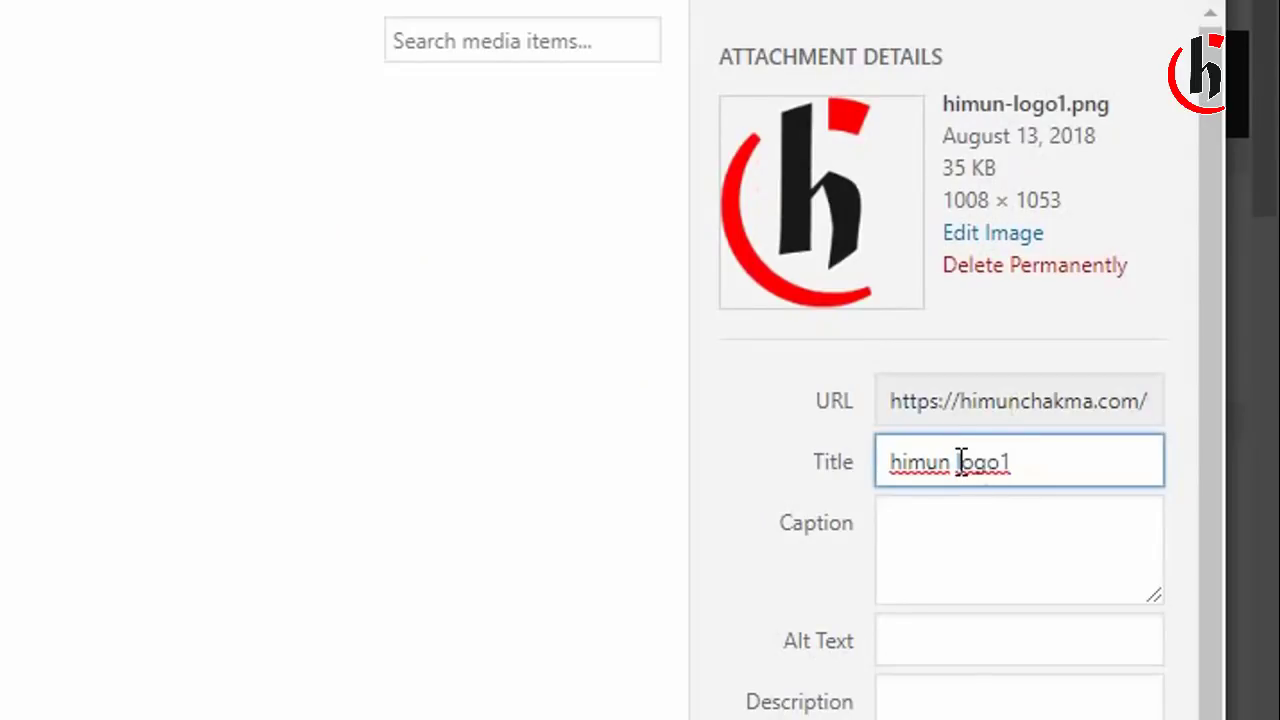
pyautogui.write('chakma')
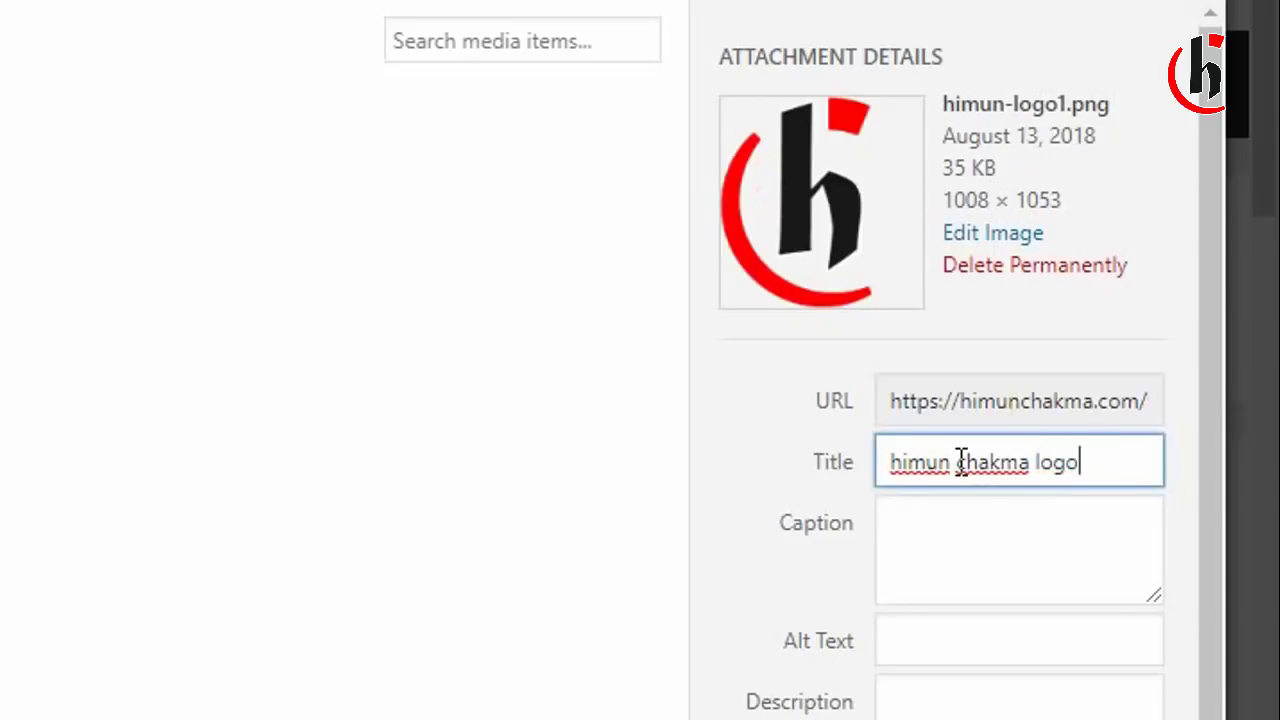
pyautogui.doubleClick(1110, 497)
pyautogui.moveTo(1068, 474); pyautogui.dragTo(893, 478)
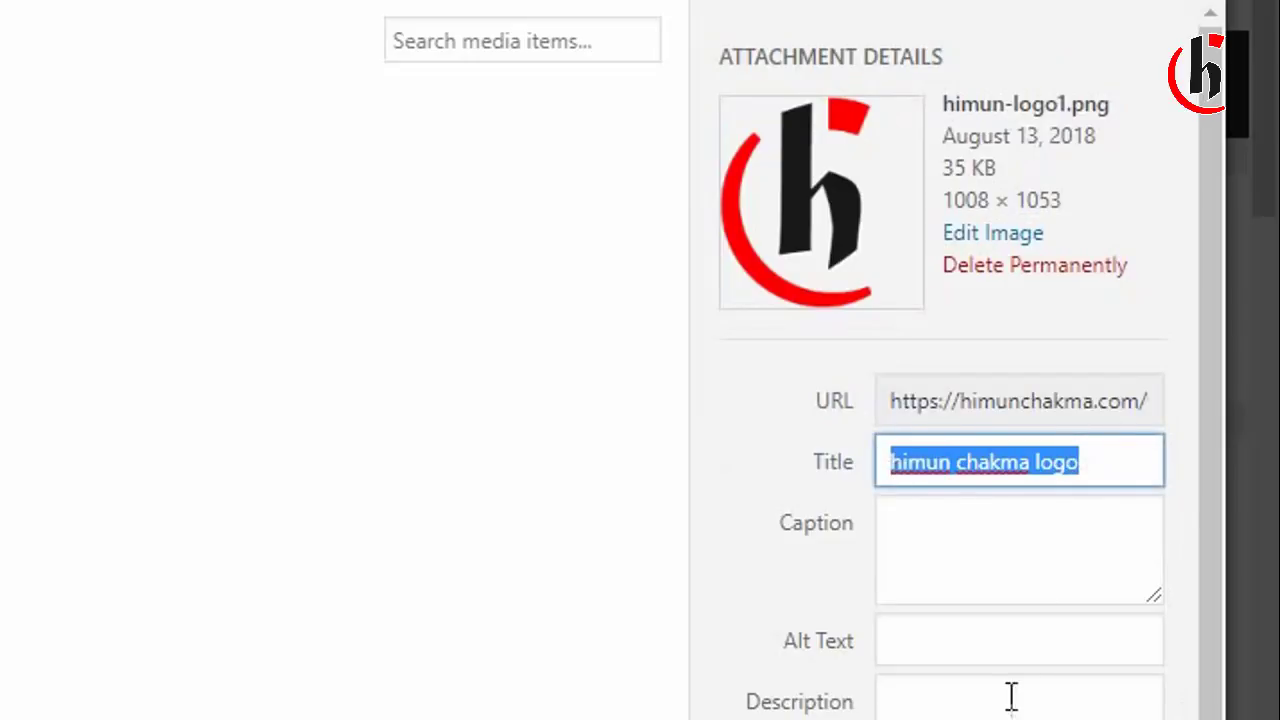
pyautogui.click(969, 643)
pyautogui.write('himun chakma logo')
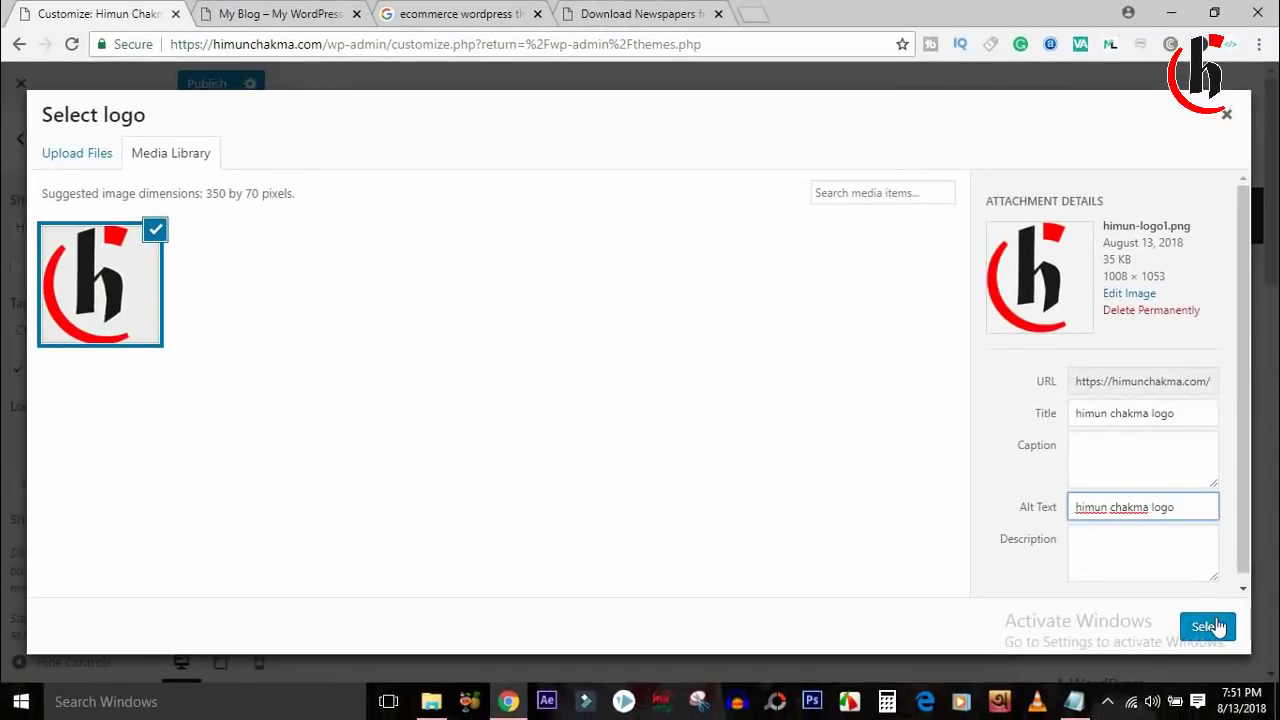
# Select the uploaded image as logo and crop it to cover the whole logo.
pyautogui.click(1207, 627)
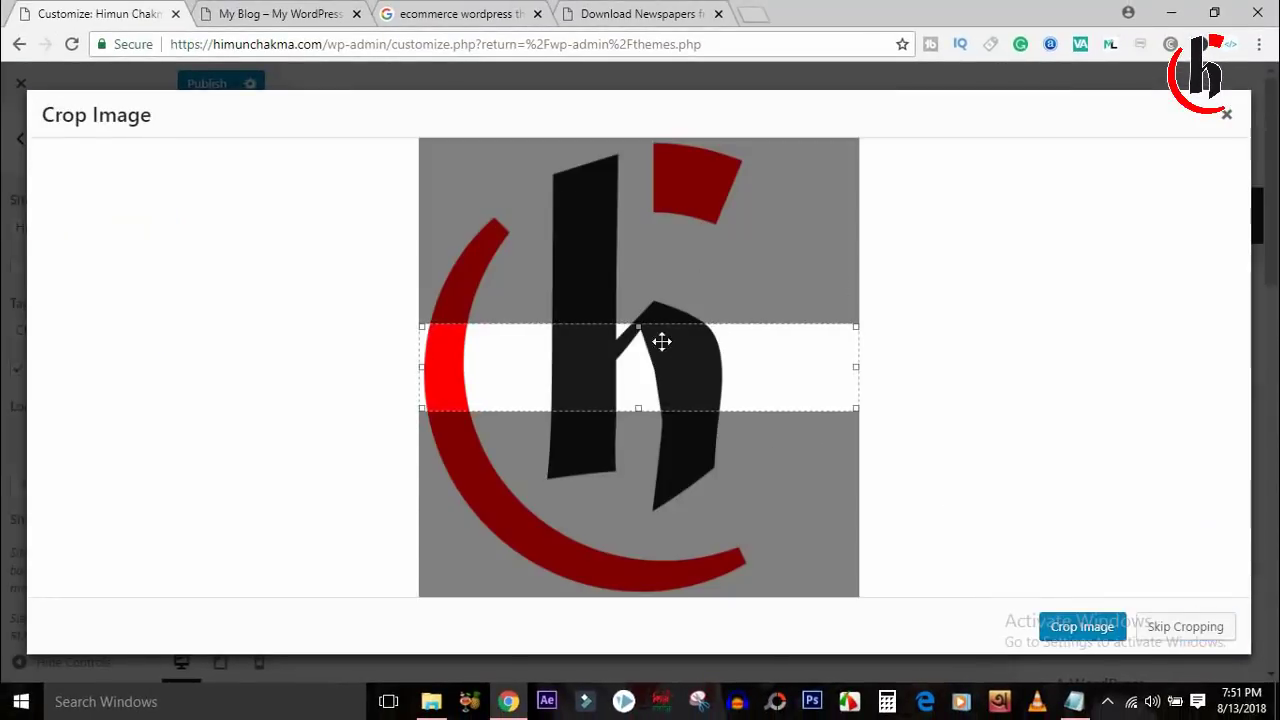
pyautogui.moveTo(636, 405); pyautogui.dragTo(652, 678)
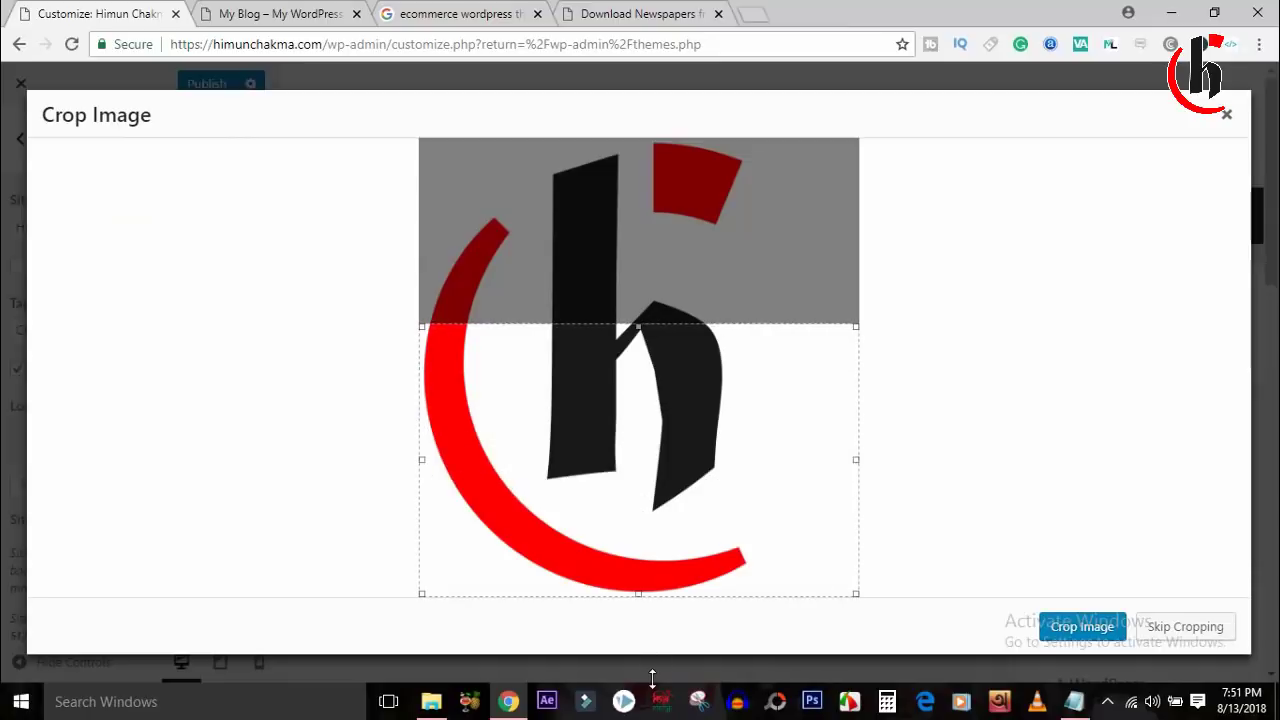
pyautogui.moveTo(638, 325); pyautogui.dragTo(632, 109)
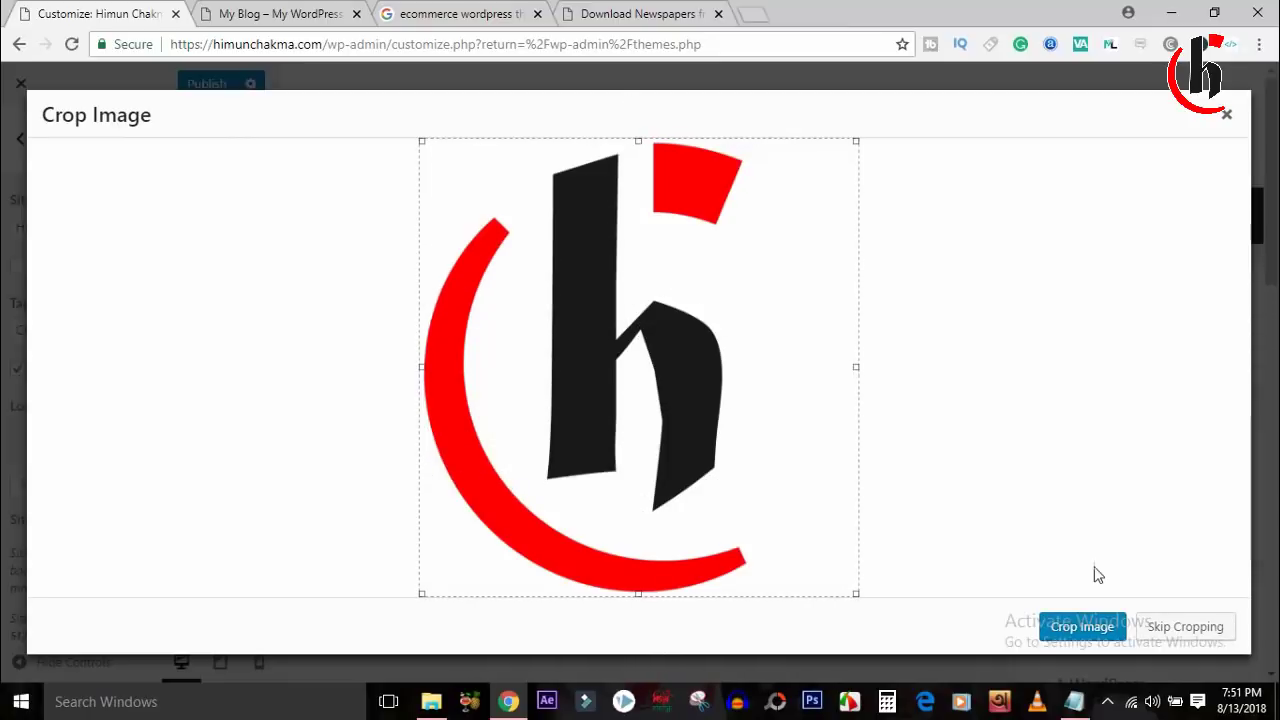
pyautogui.click(1085, 632)
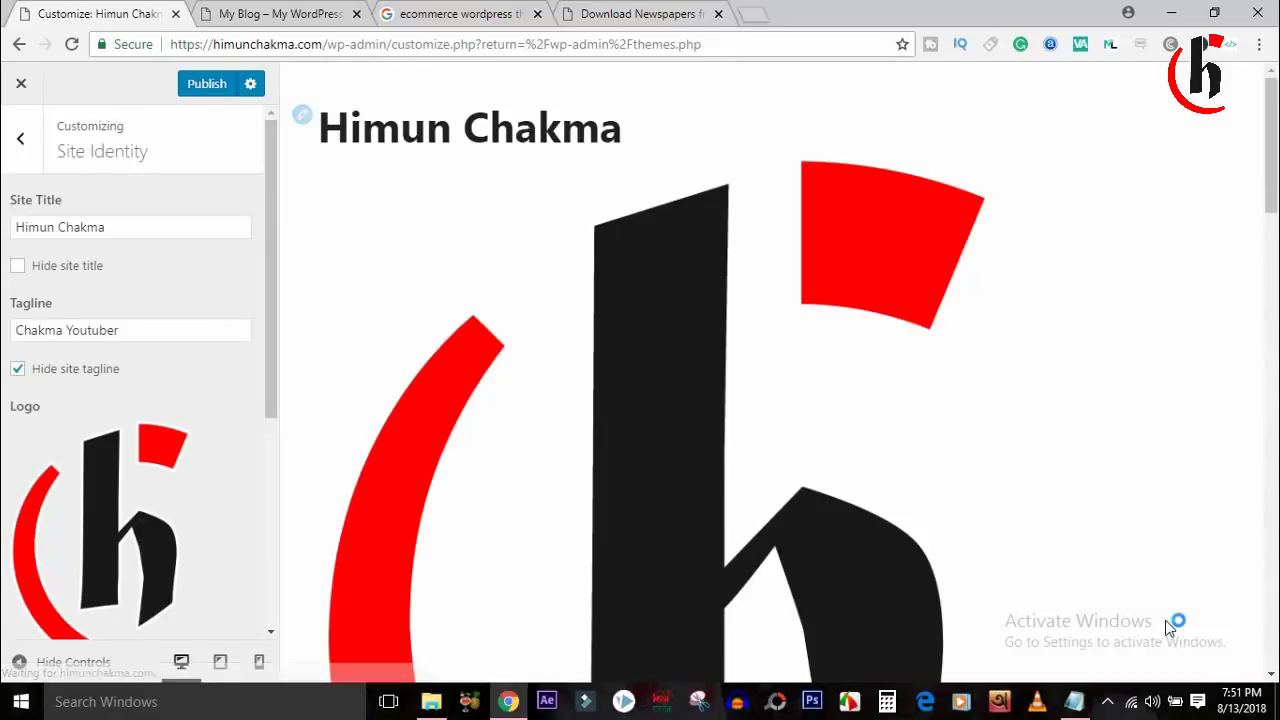
pyautogui.click(1270, 320)
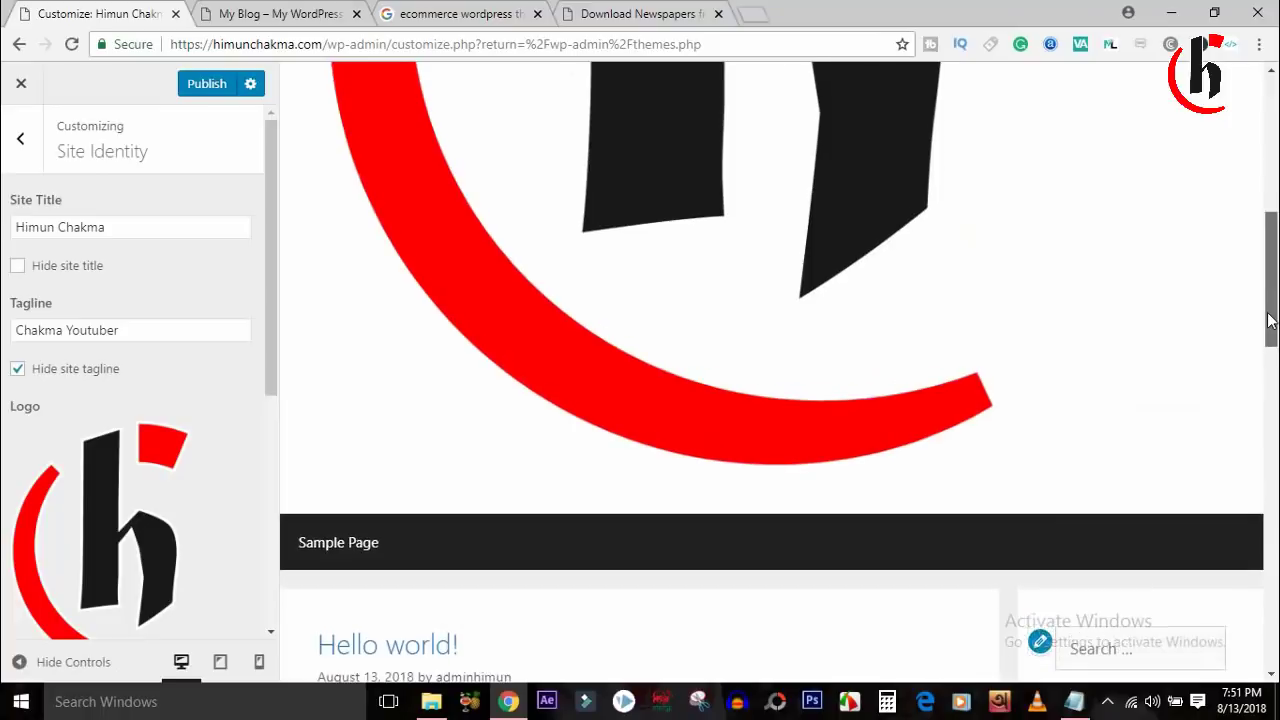
pyautogui.moveTo(1270, 320); pyautogui.dragTo(1270, 310)
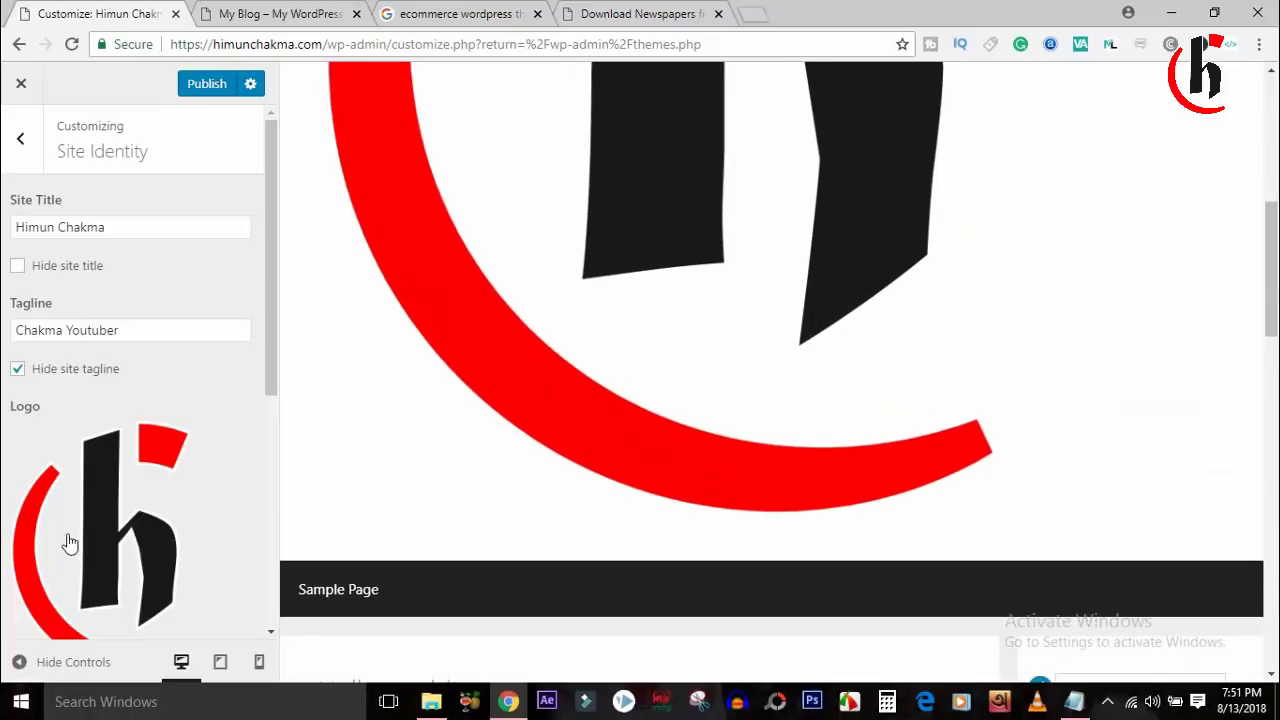
# Reselect the h logo and apply a narrow strip crop instead.
pyautogui.click(141, 497)
pyautogui.click(90, 296)
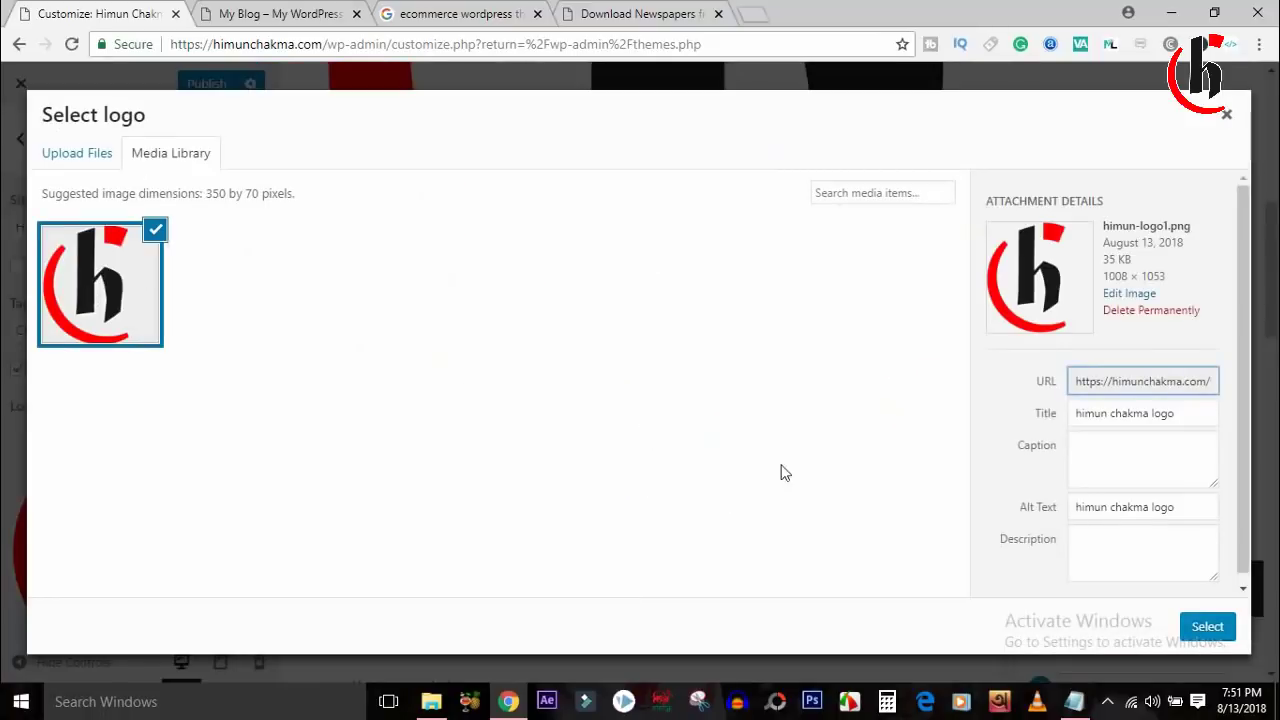
pyautogui.click(1207, 626)
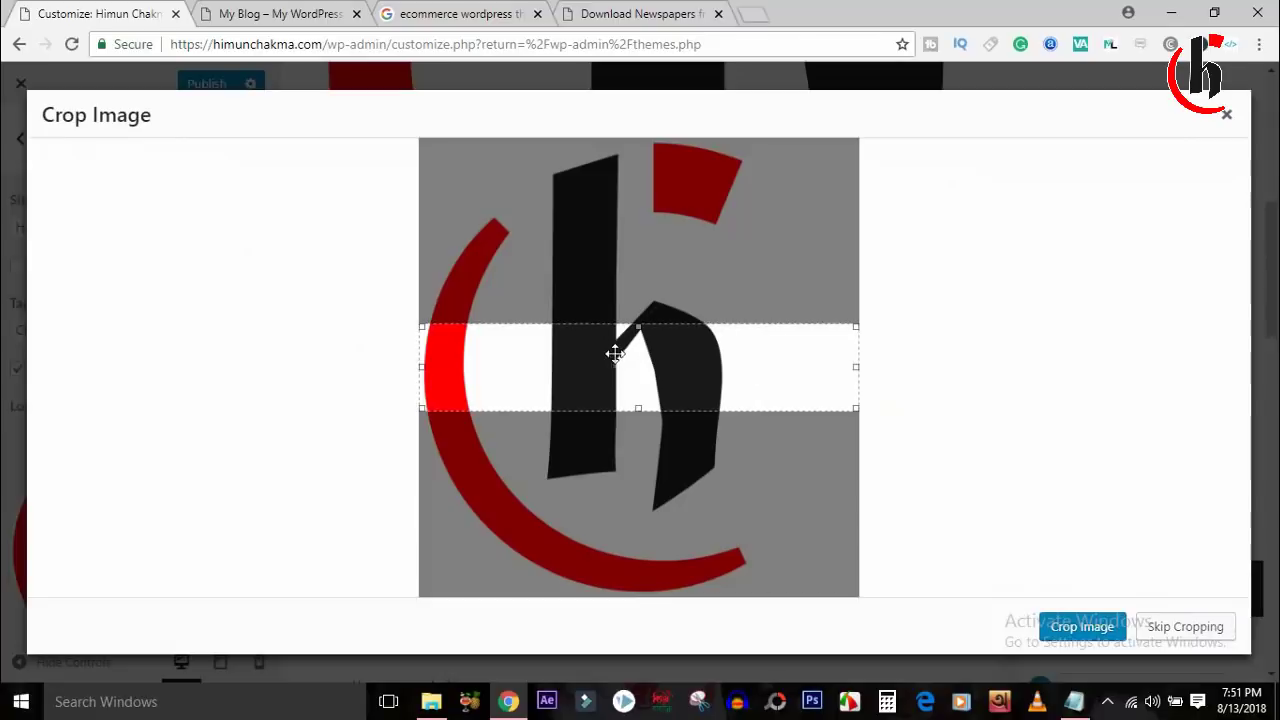
pyautogui.moveTo(609, 354); pyautogui.dragTo(629, 384)
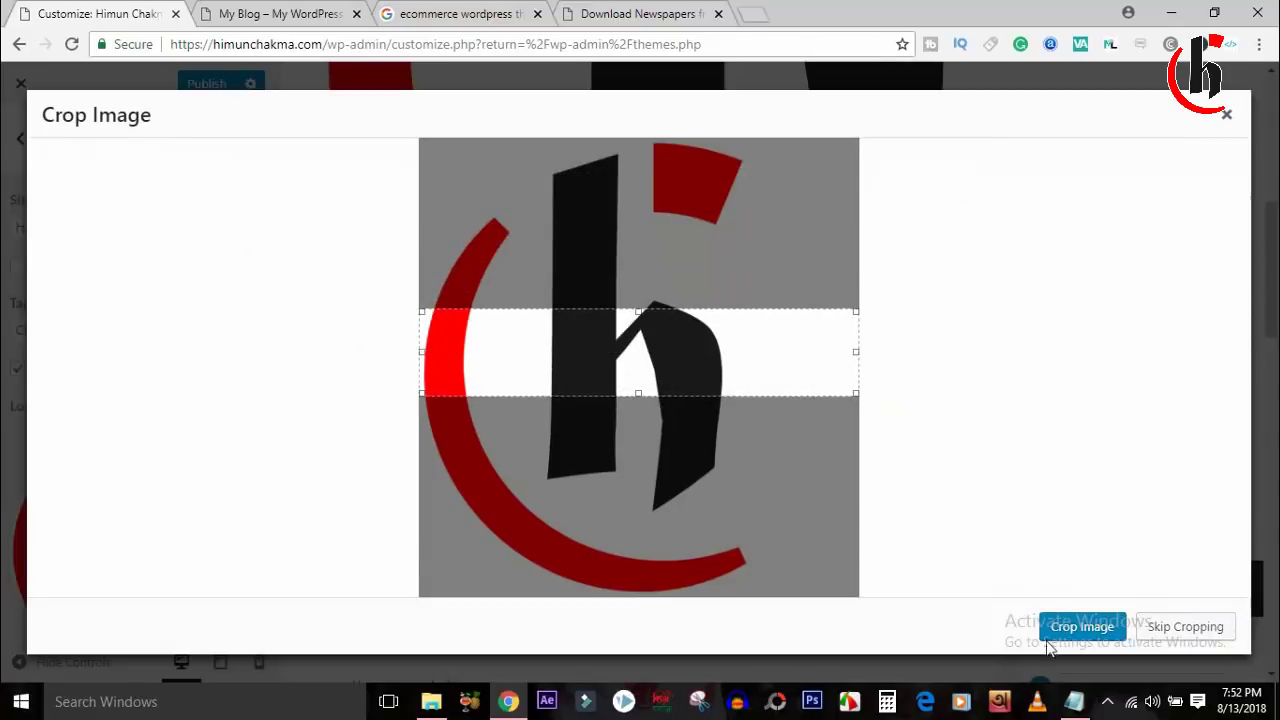
pyautogui.click(1048, 637)
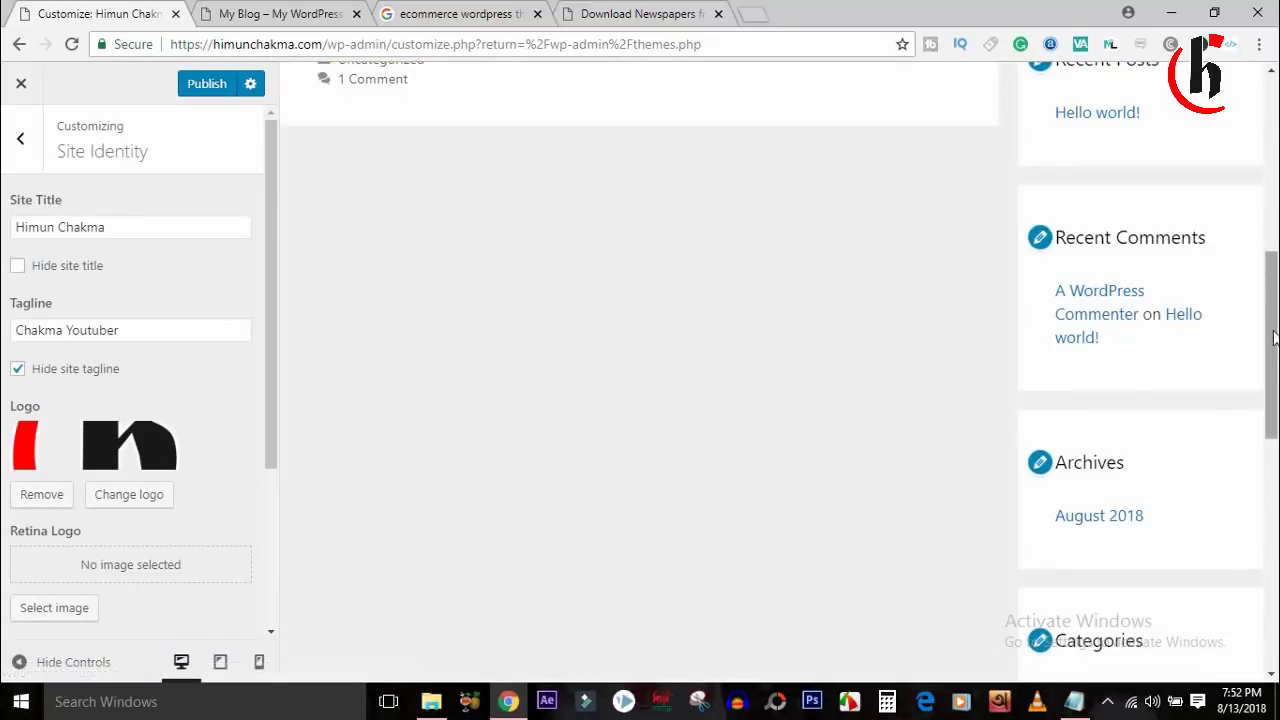
# Remove the logo so the header shows only the site title.
pyautogui.moveTo(1273, 338); pyautogui.dragTo(1273, 37)
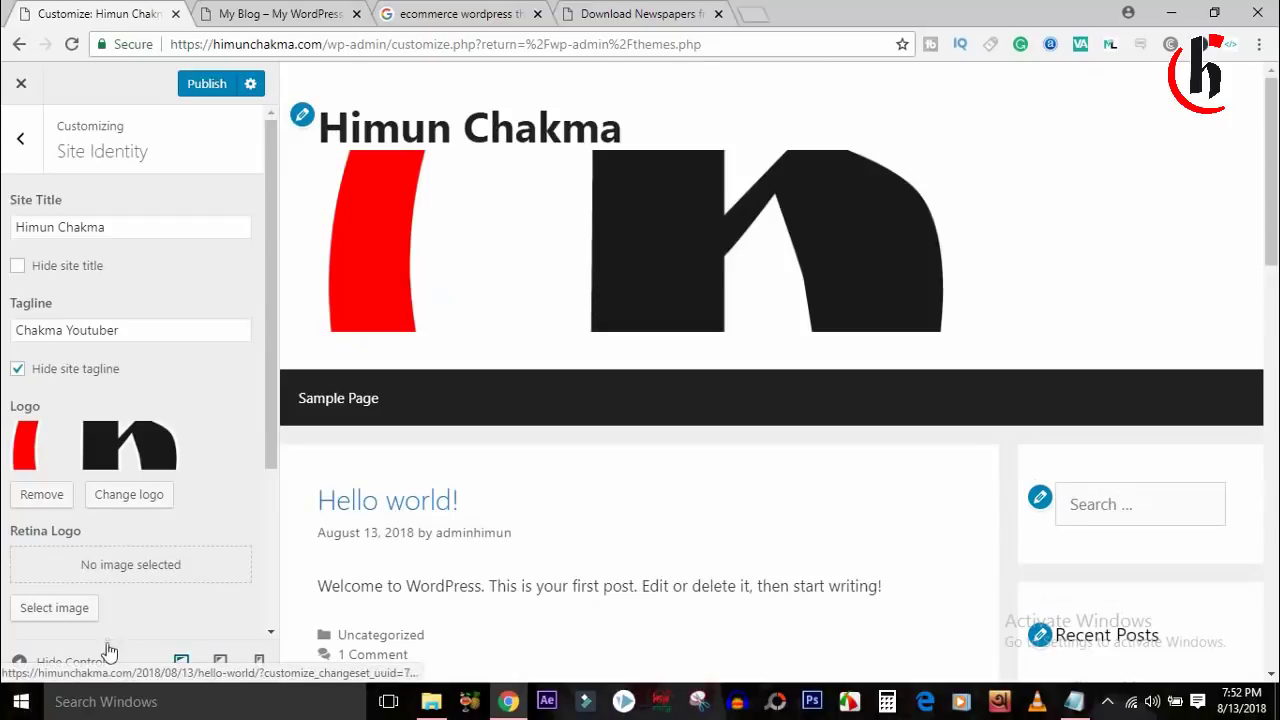
pyautogui.moveTo(271, 409); pyautogui.dragTo(280, 485)
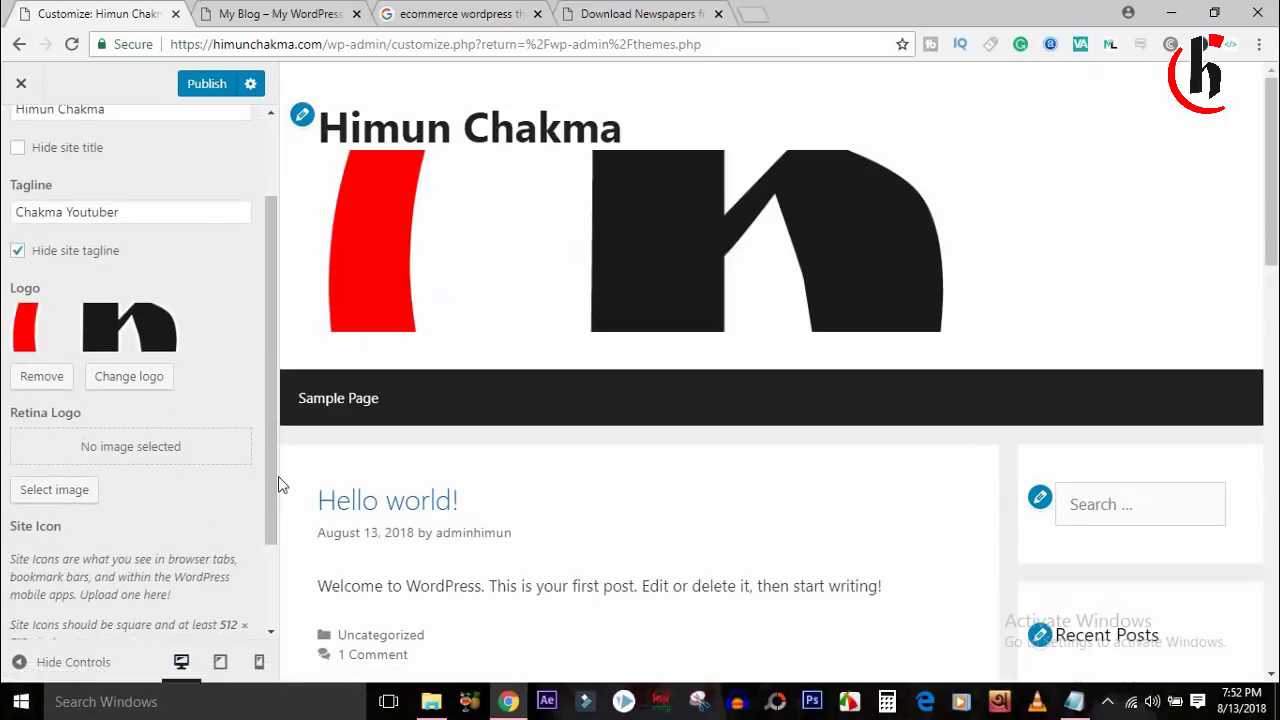
pyautogui.click(42, 378)
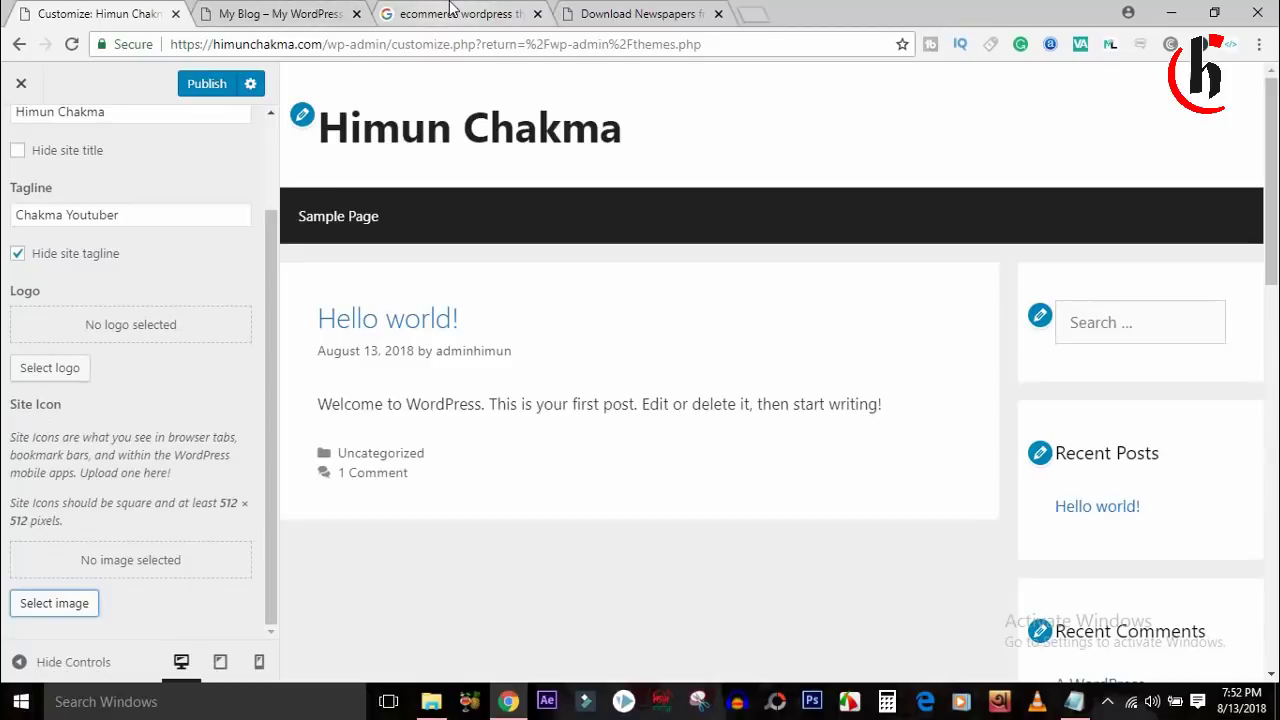
# Close the Newspapers theme tab and open new tabs for facebook.com and the YouTube dashboard.
pyautogui.click(645, 12)
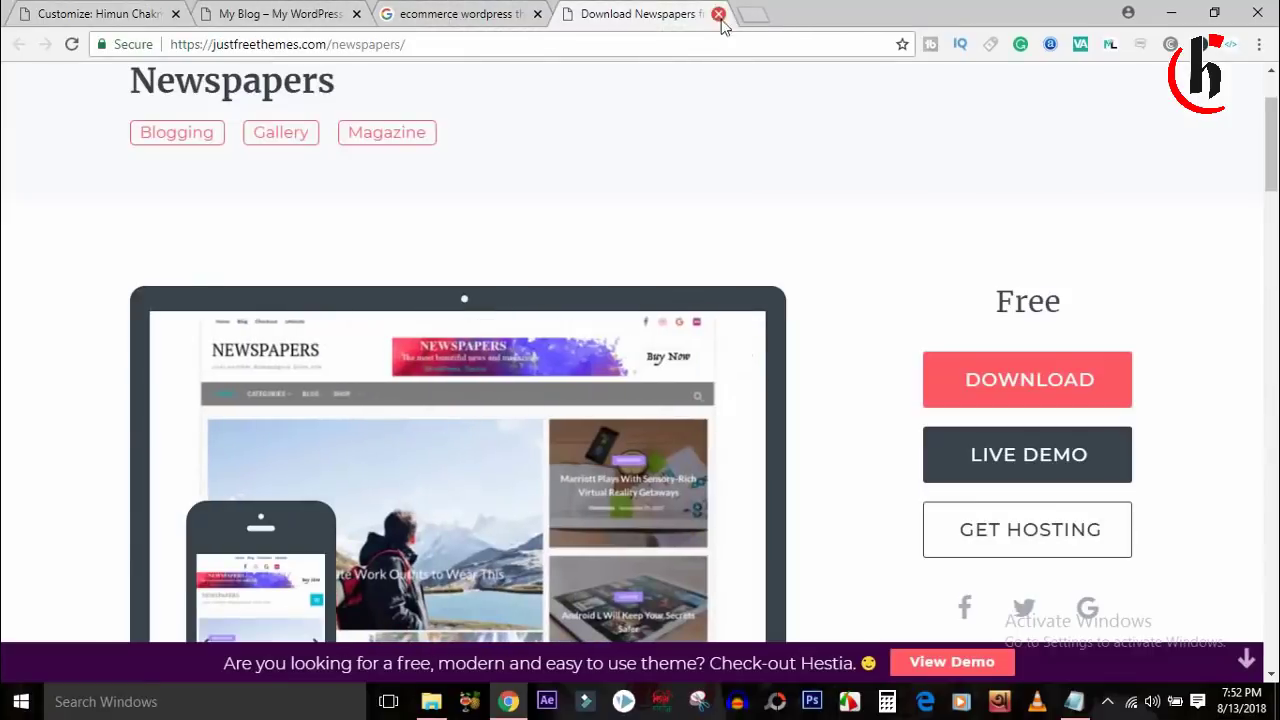
pyautogui.click(718, 14)
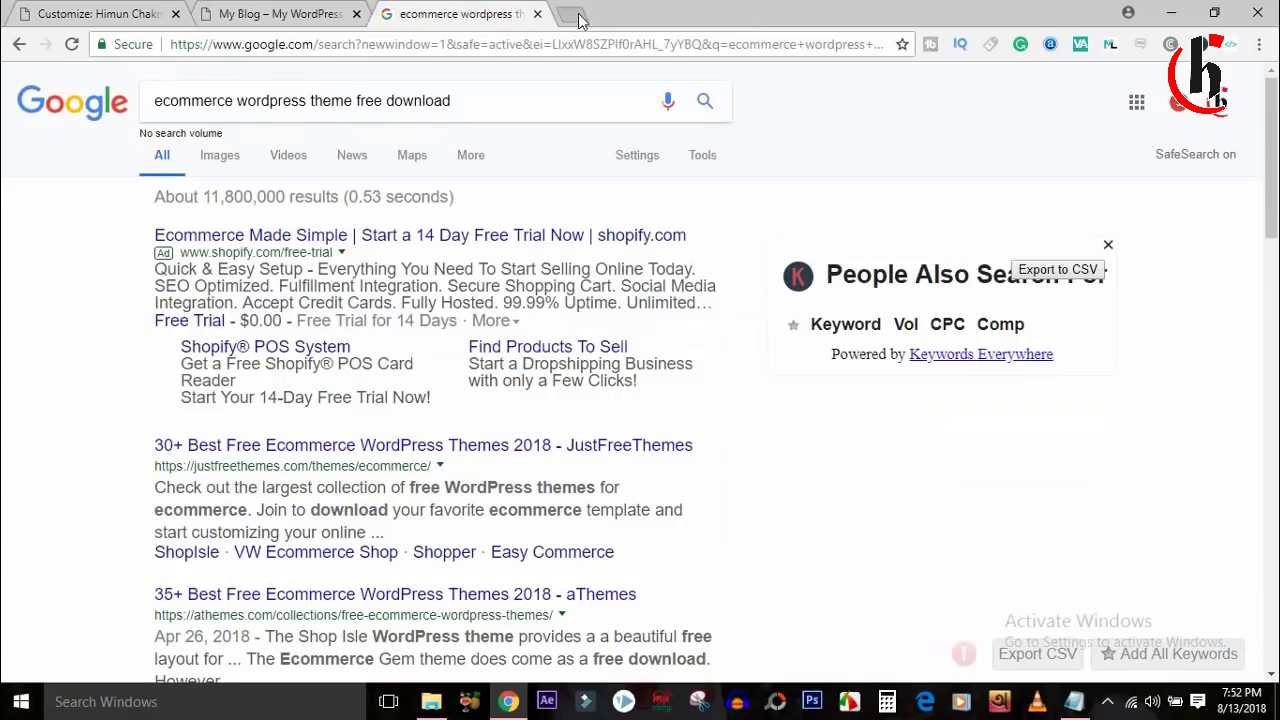
pyautogui.click(571, 14)
pyautogui.write('facebook.com')
pyautogui.press('Return')
pyautogui.hotkey('ctrl', 'shift', 'Tab')
pyautogui.click(752, 14)
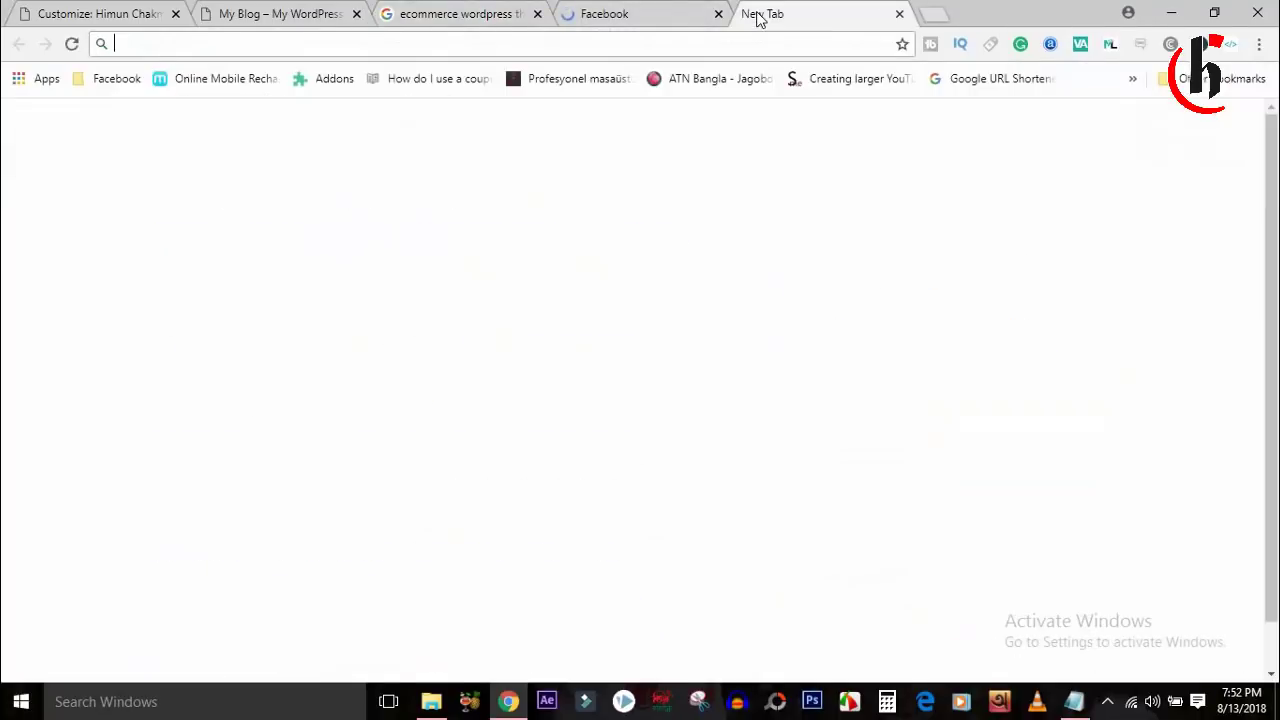
pyautogui.write('googl')
pyautogui.press('BackSpace')
pyautogui.press('BackSpace')
pyautogui.press('BackSpace')
pyautogui.press('BackSpace')
pyautogui.press('BackSpace')
pyautogui.press('BackSpace')
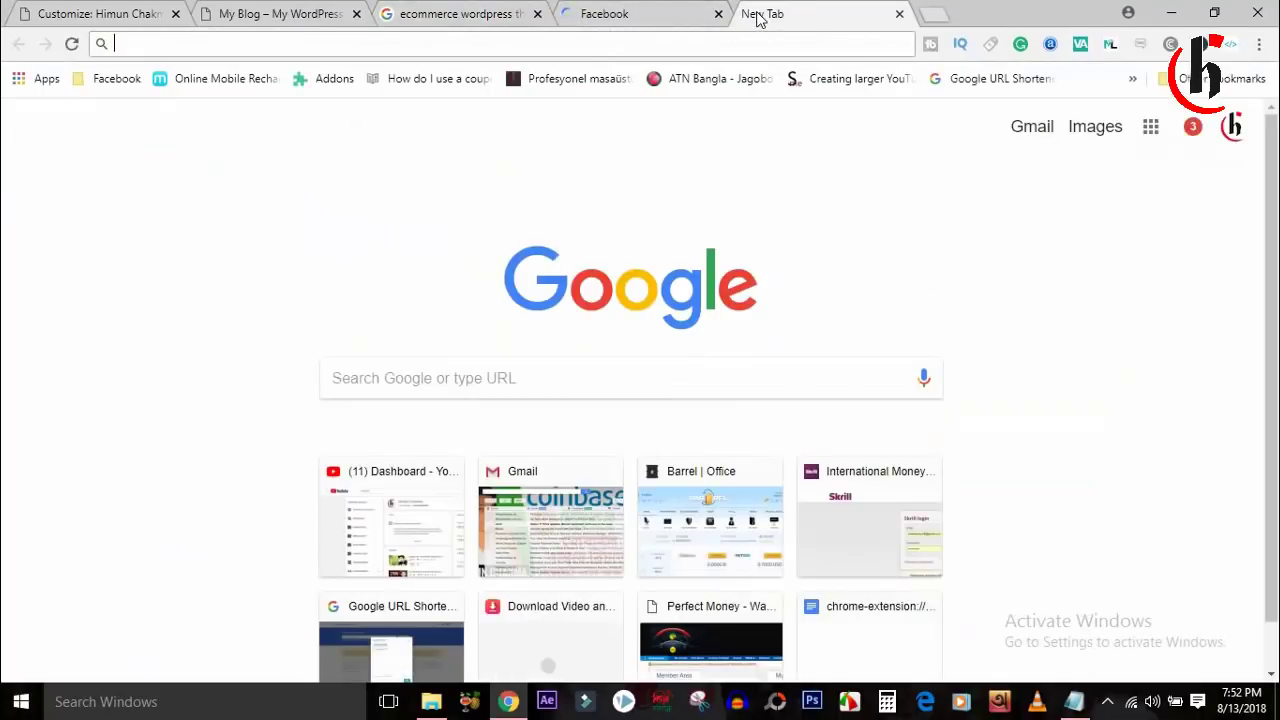
pyautogui.write('yo')
pyautogui.press('Return')
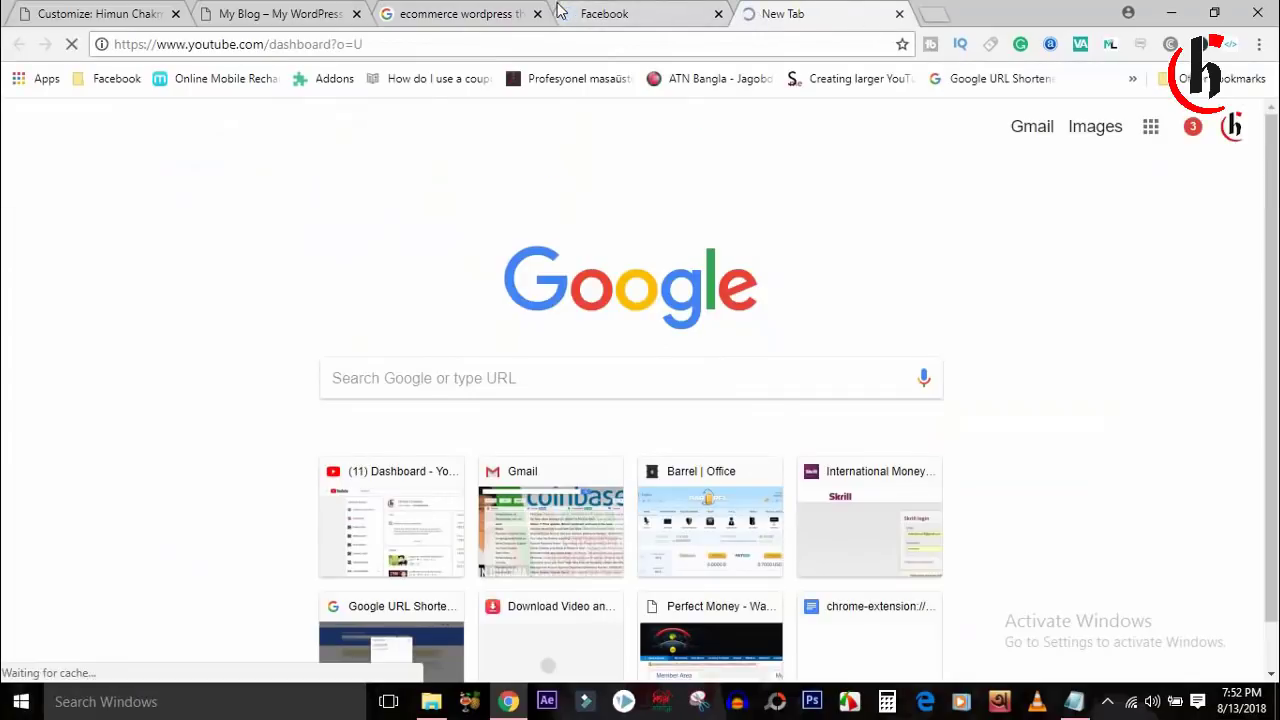
# Flip through the ecommerce search, Facebook and YouTube channel tabs.
pyautogui.click(450, 13)
pyautogui.click(608, 12)
pyautogui.click(800, 14)
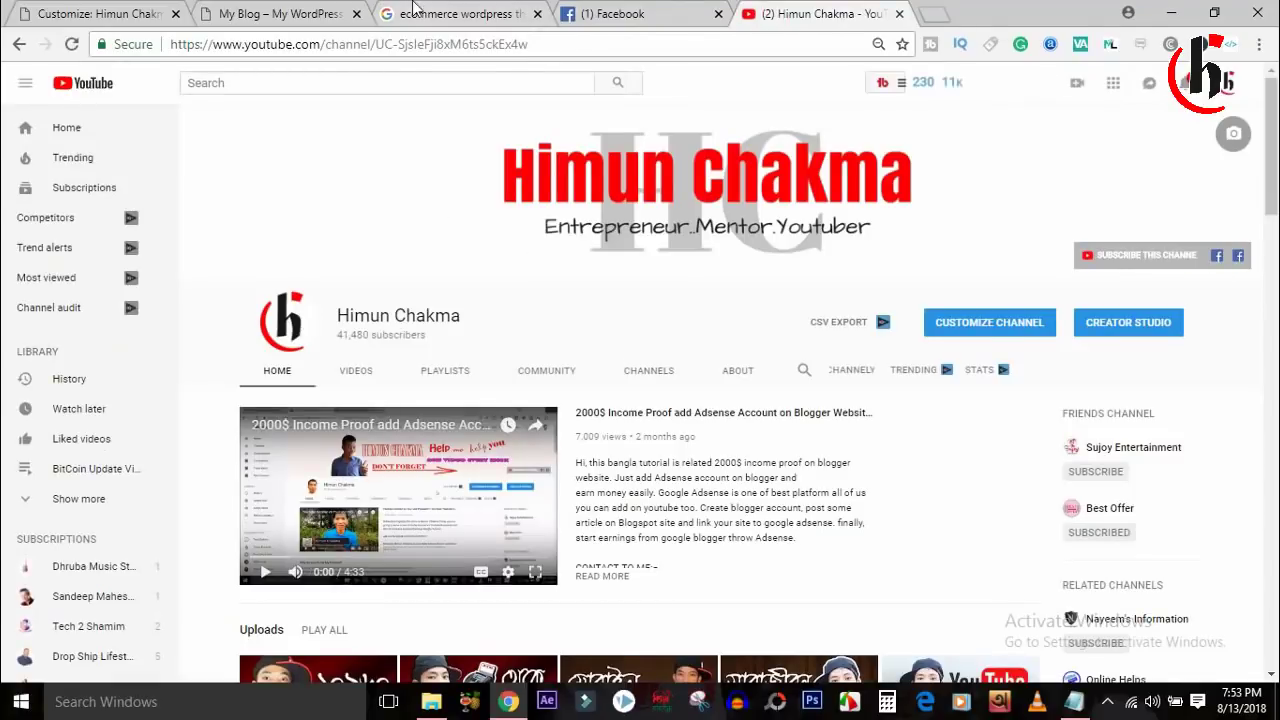
pyautogui.click(388, 14)
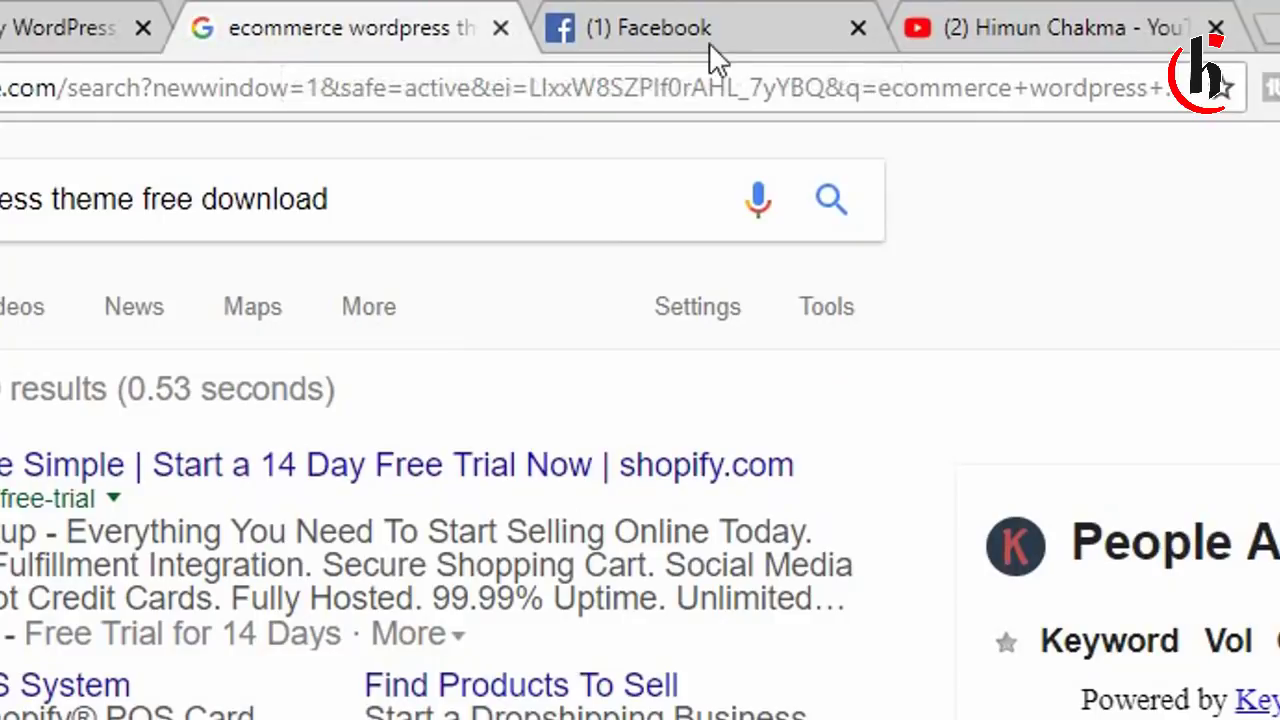
pyautogui.click(643, 37)
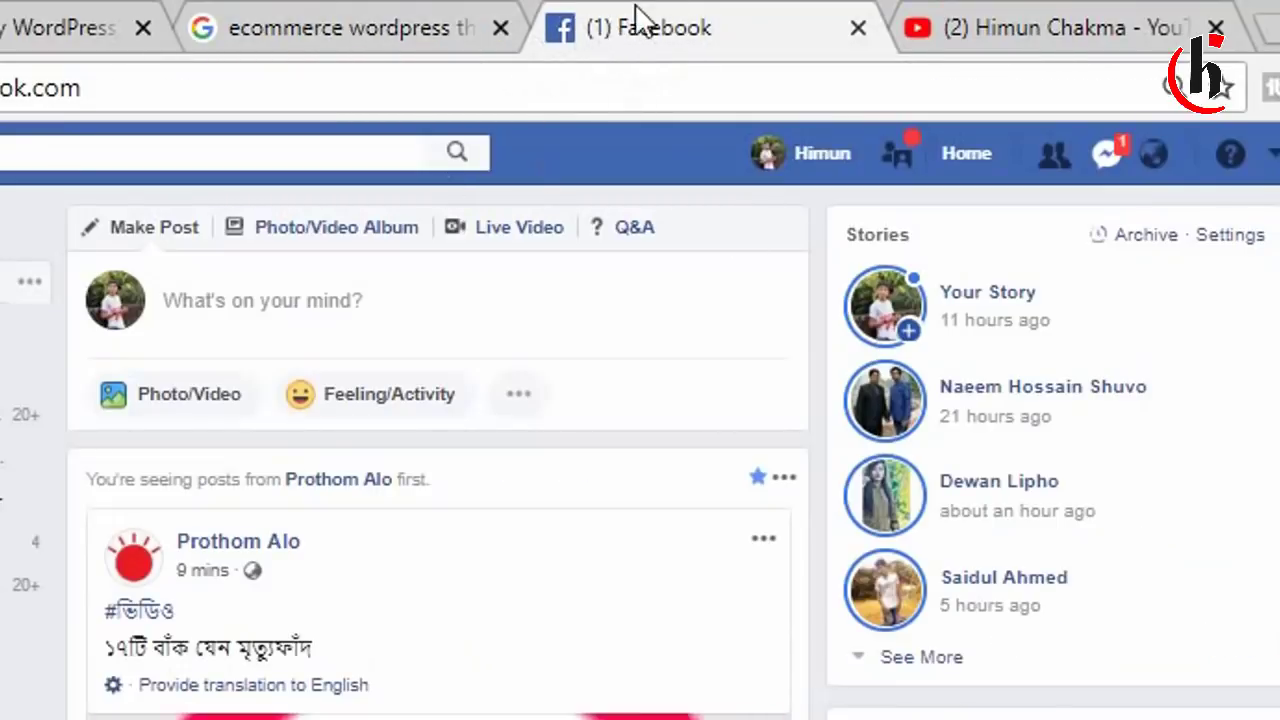
pyautogui.click(1045, 30)
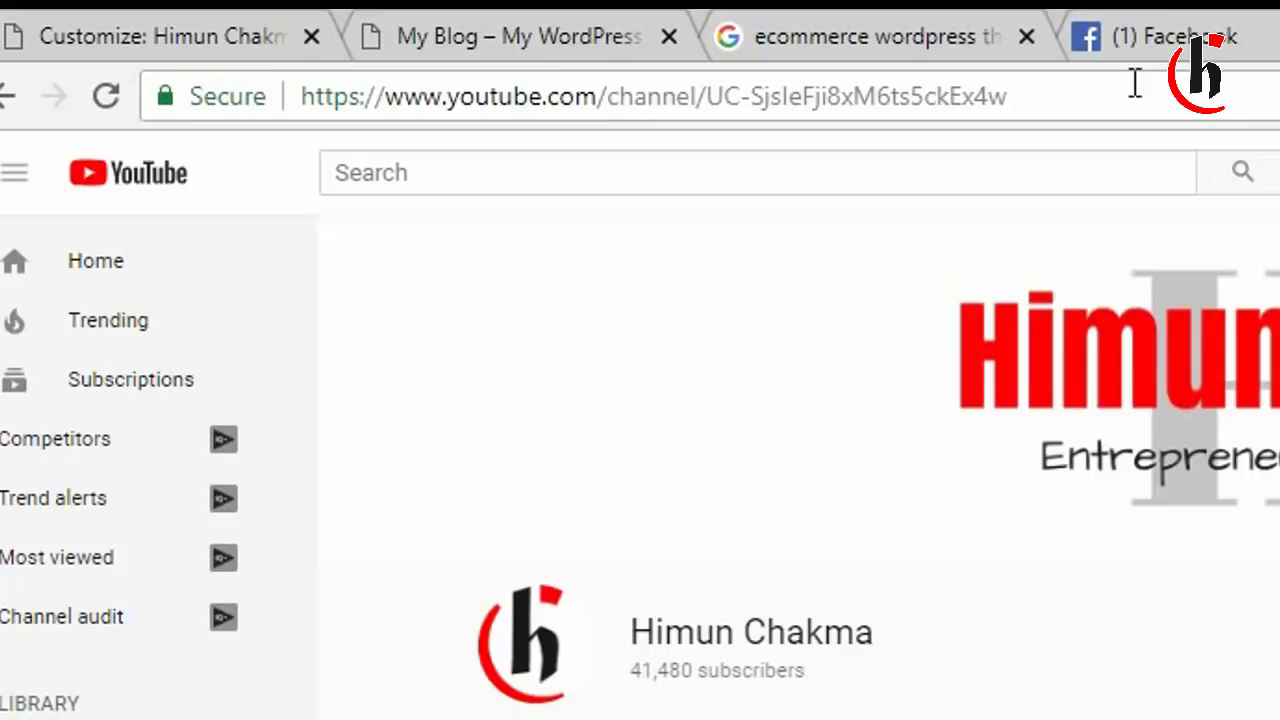
# Reload the My Blog front page, then return to the WordPress Customizer tab.
pyautogui.click(70, 36)
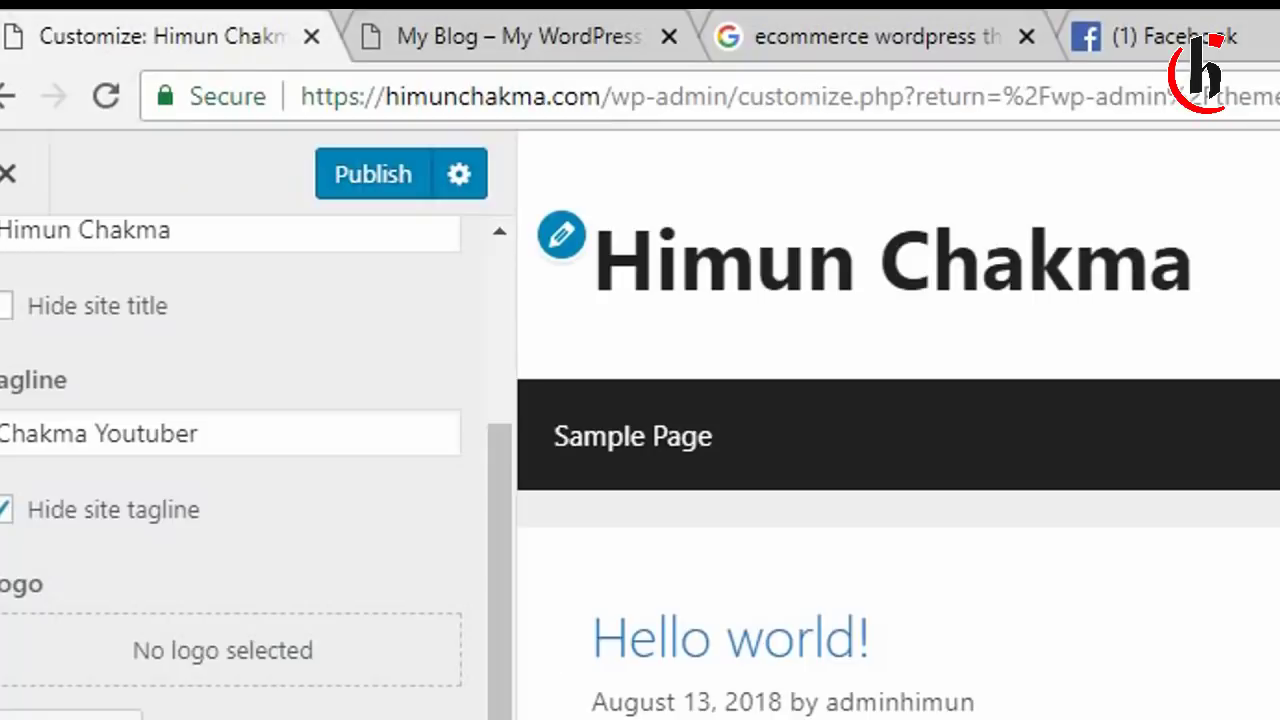
pyautogui.click(636, 28)
pyautogui.click(106, 97)
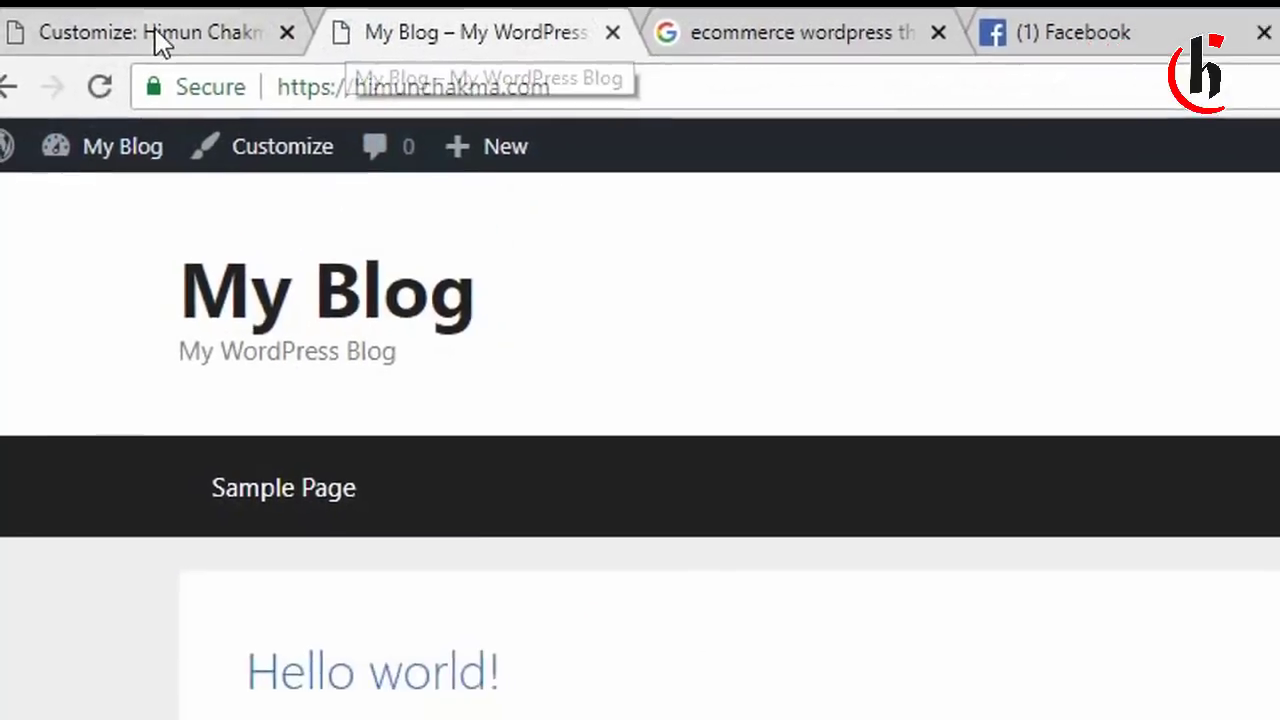
pyautogui.click(160, 36)
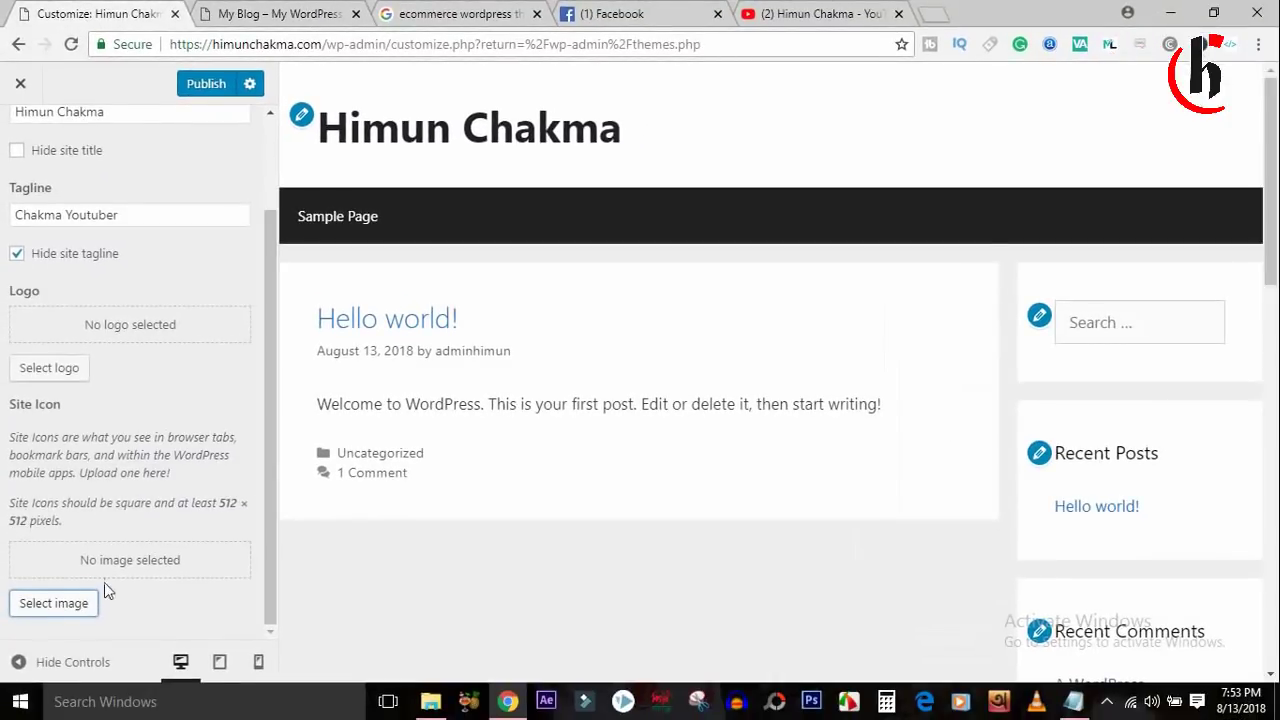
# Set the cropped red-and-black h logo as the site icon, then reload the front page.
pyautogui.click(60, 606)
pyautogui.click(64, 322)
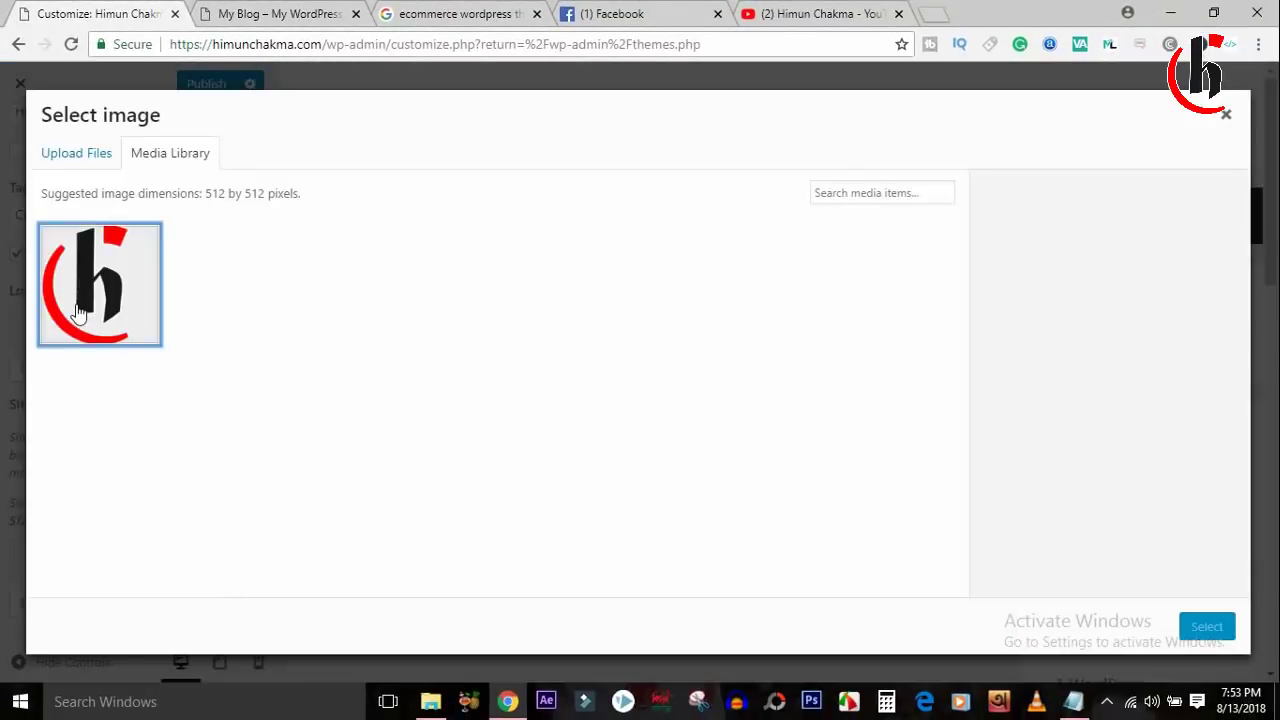
pyautogui.click(1207, 626)
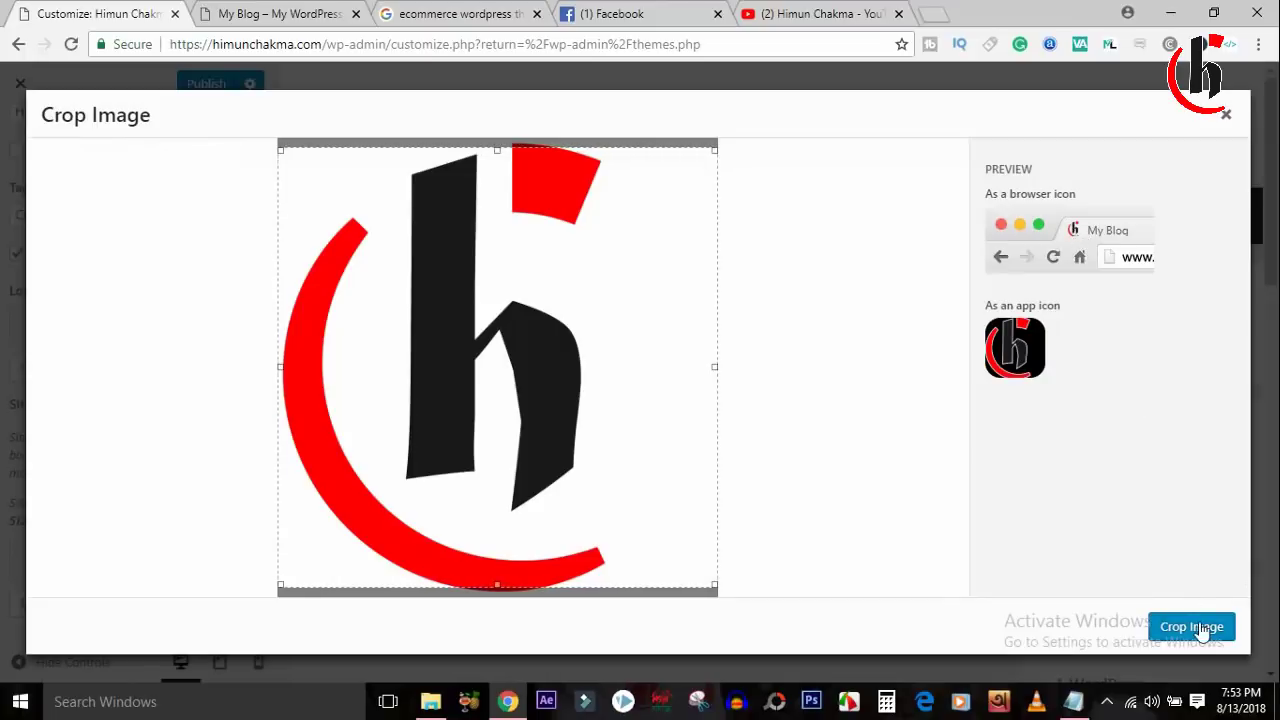
pyautogui.click(1195, 623)
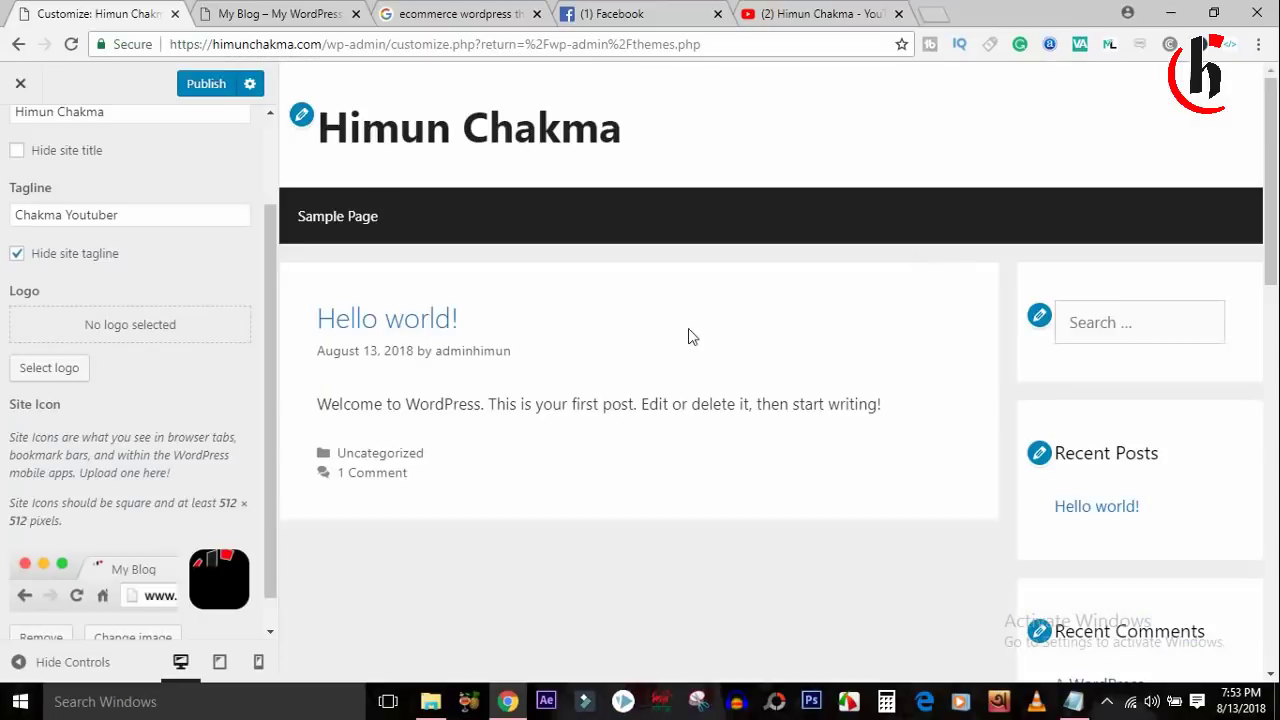
pyautogui.click(256, 17)
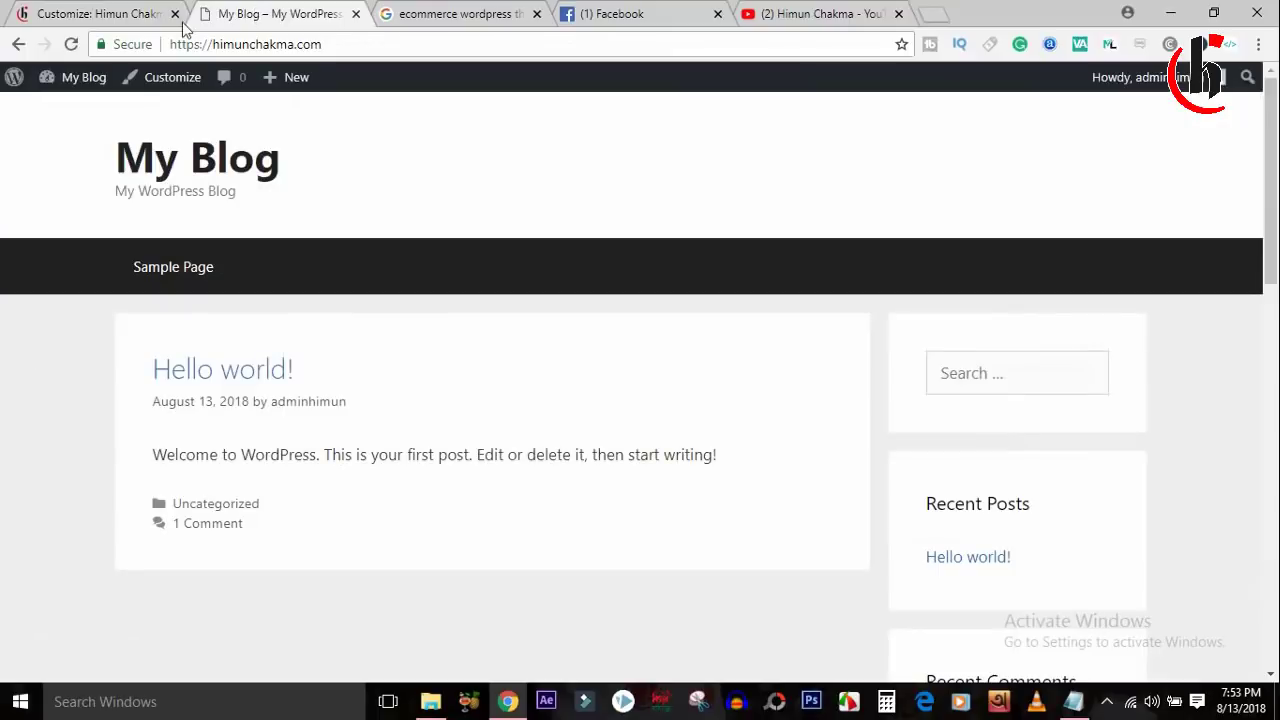
pyautogui.click(67, 46)
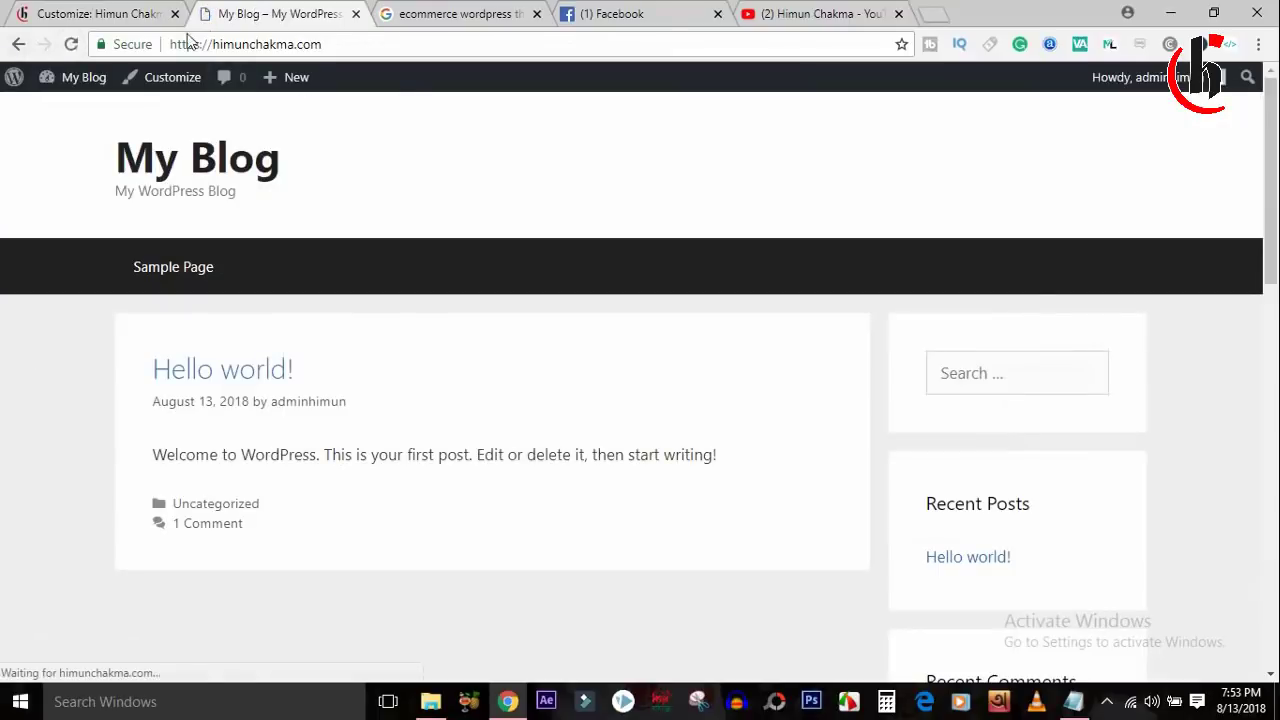
# Publish the Customizer changes and reload the live site to verify the title and tab icon.
pyautogui.click(71, 44)
pyautogui.click(80, 13)
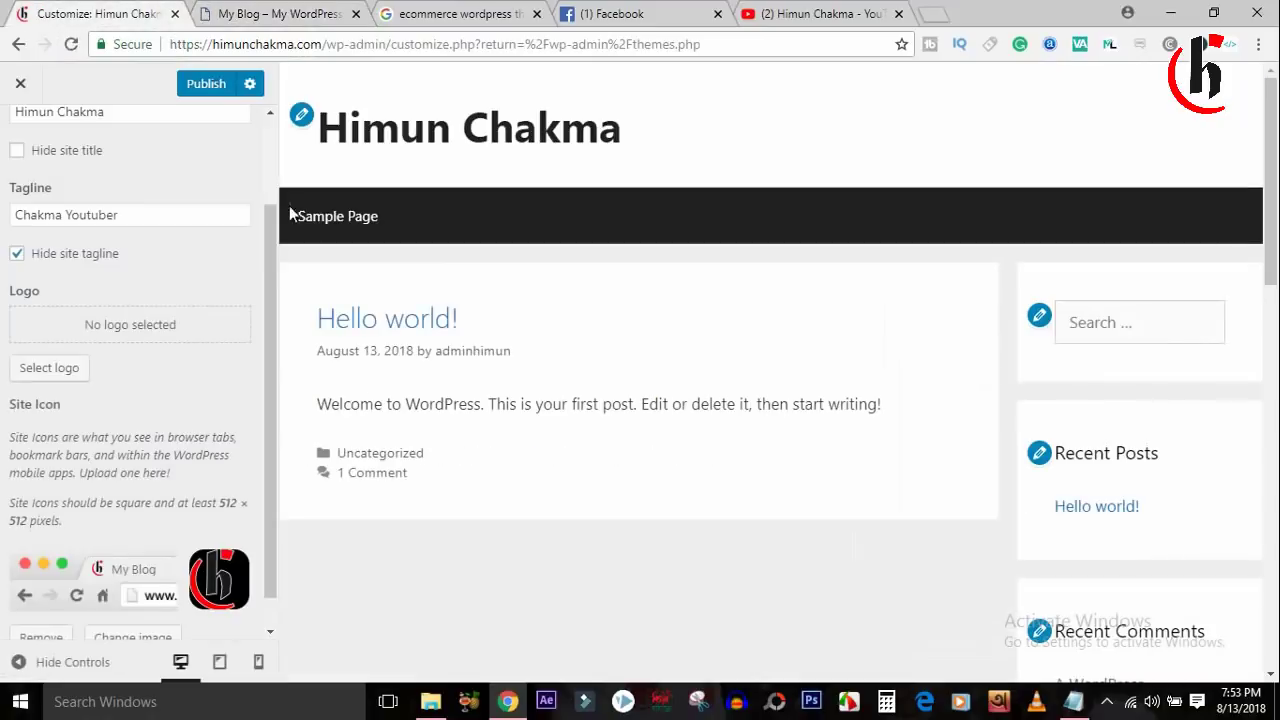
pyautogui.click(207, 85)
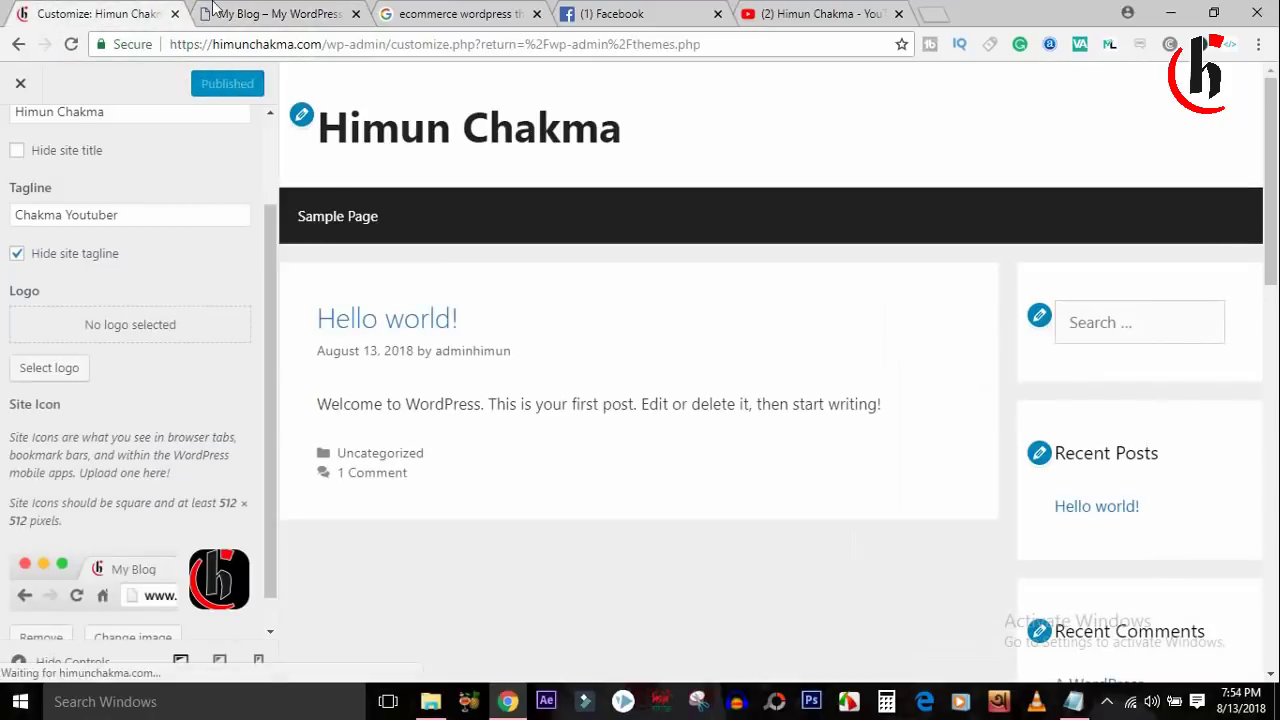
pyautogui.click(330, 13)
pyautogui.click(71, 44)
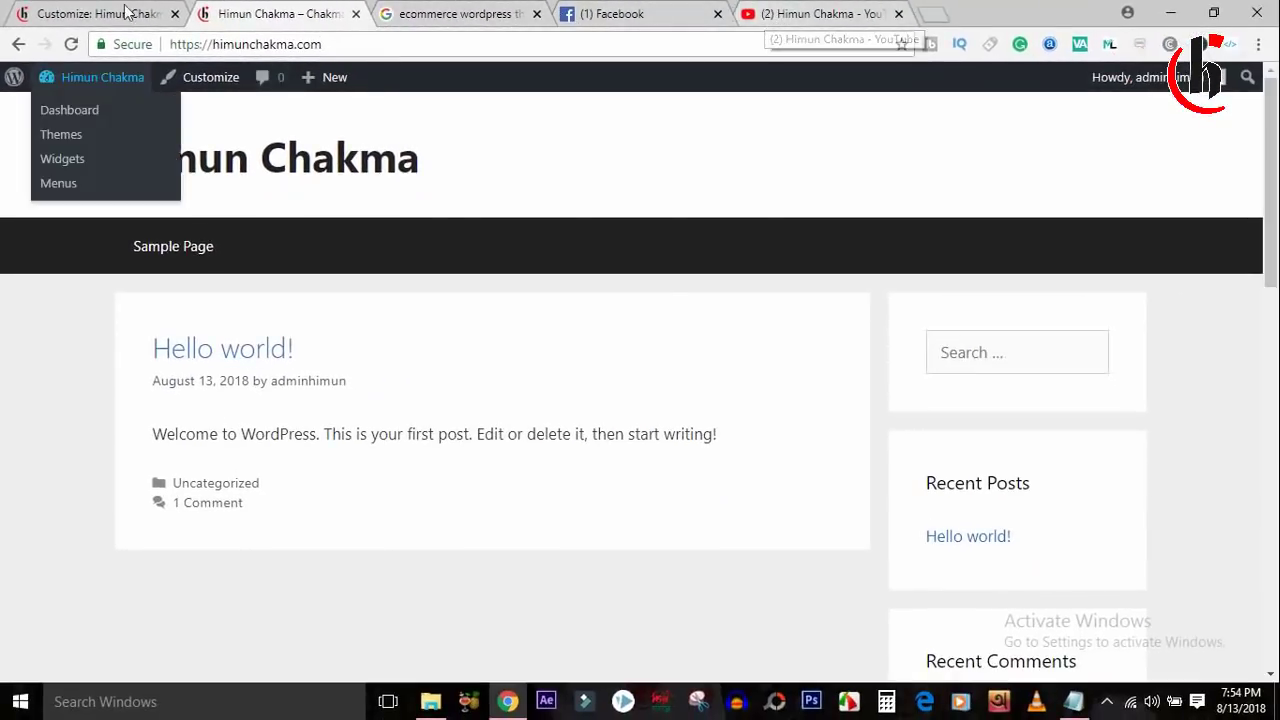
pyautogui.click(88, 12)
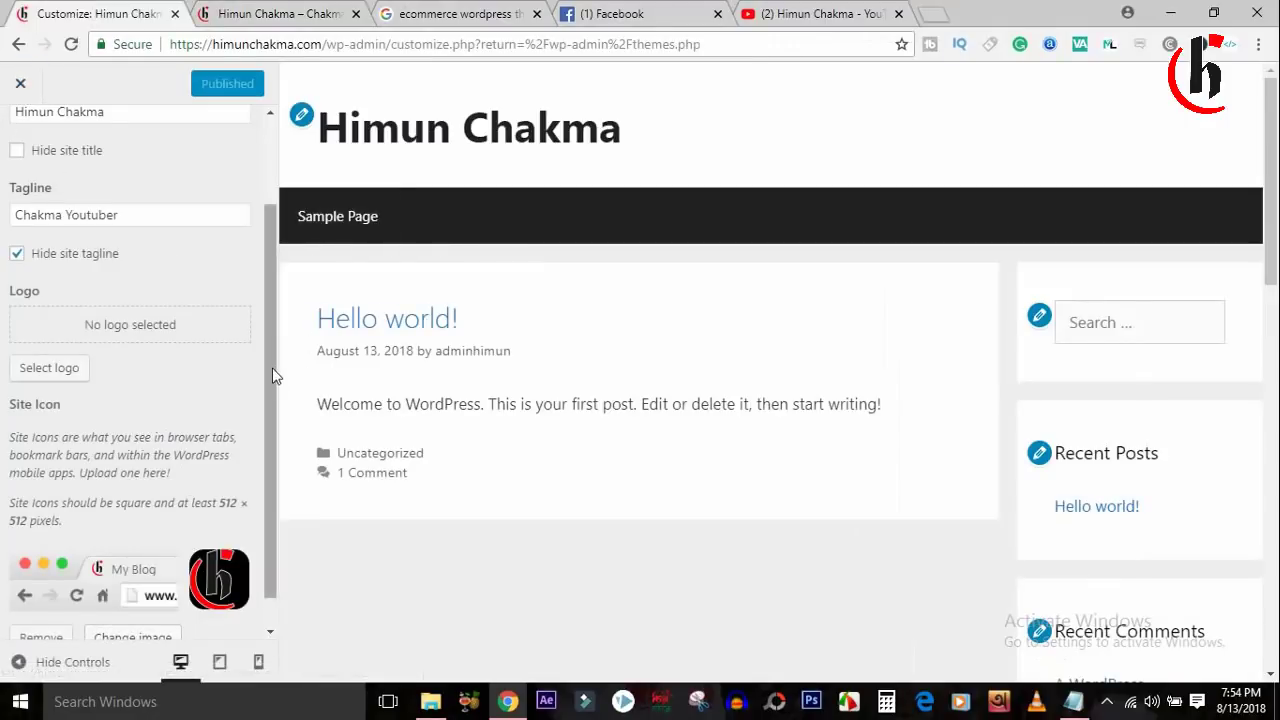
# Preview the site at tablet and phone sizes, return to desktop, then close and reopen the Customizer.
pyautogui.click(220, 663)
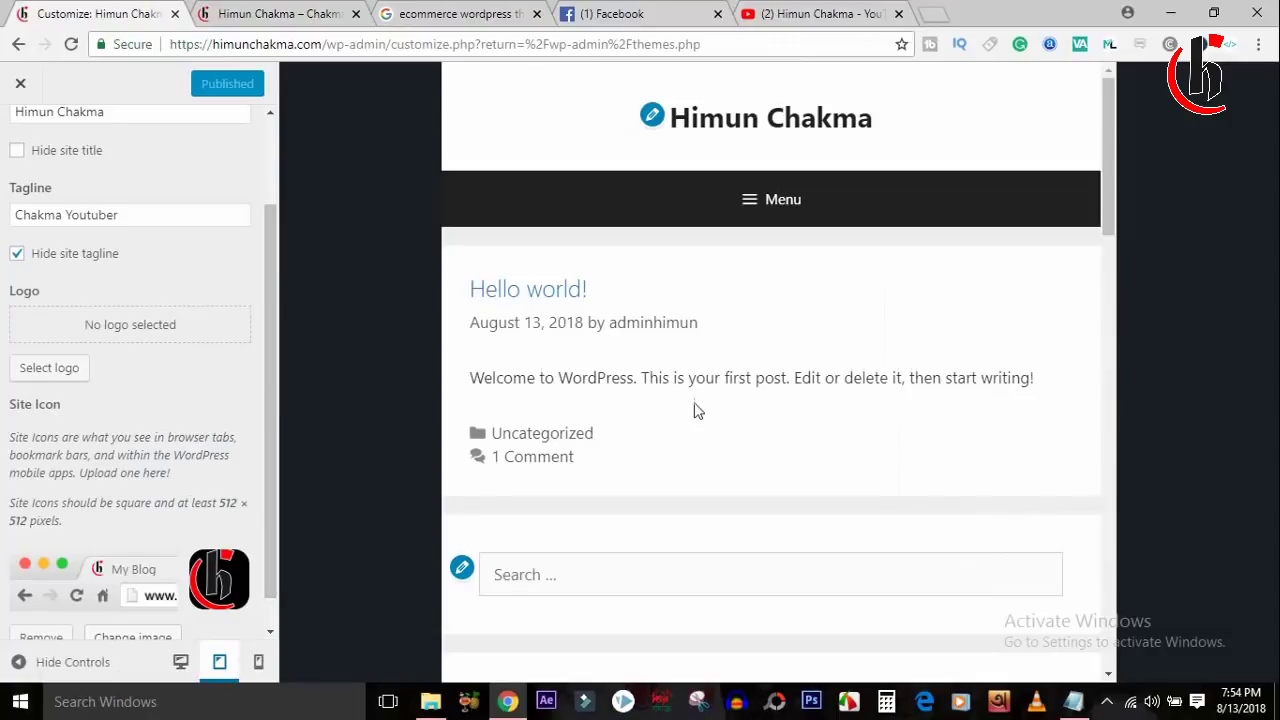
pyautogui.click(258, 662)
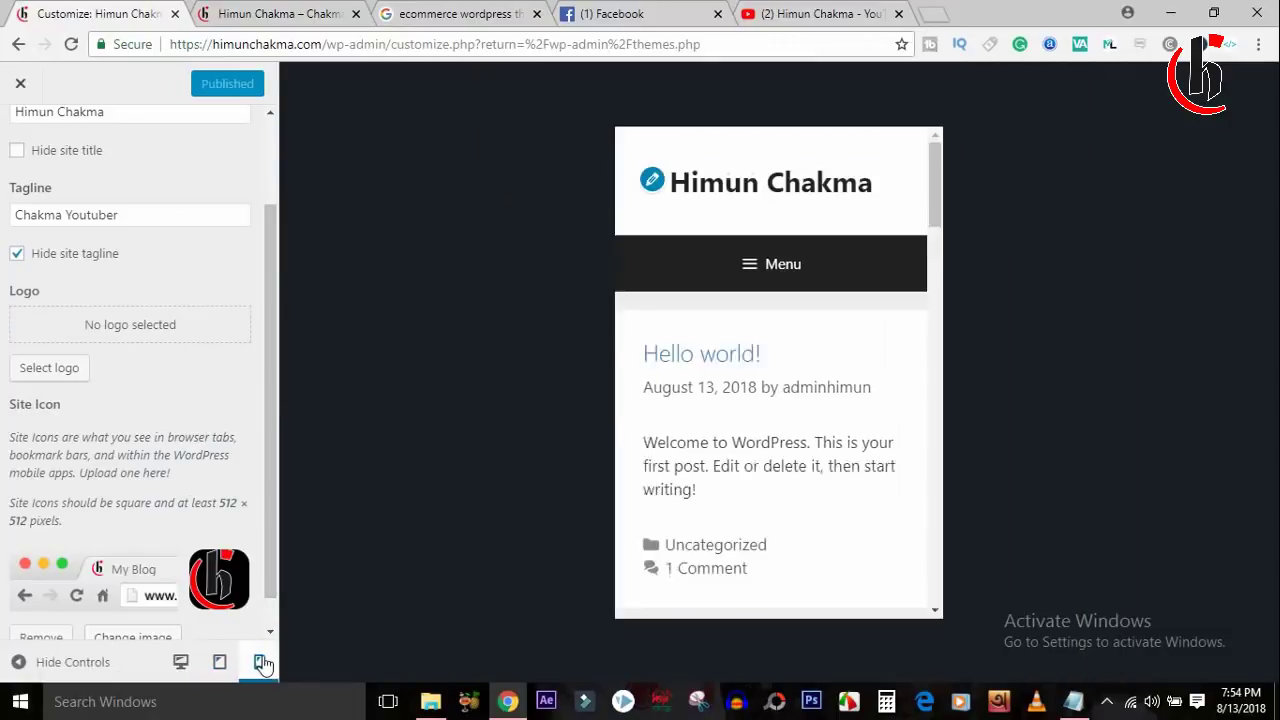
pyautogui.click(181, 662)
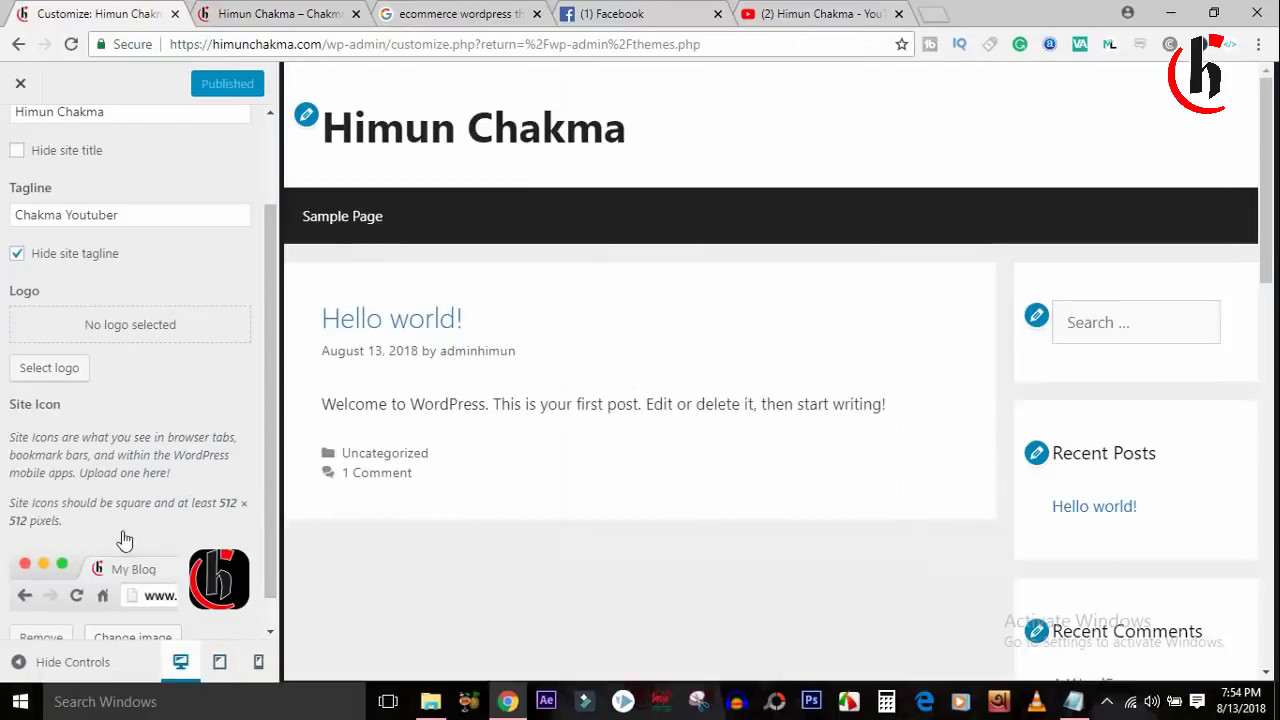
pyautogui.click(18, 84)
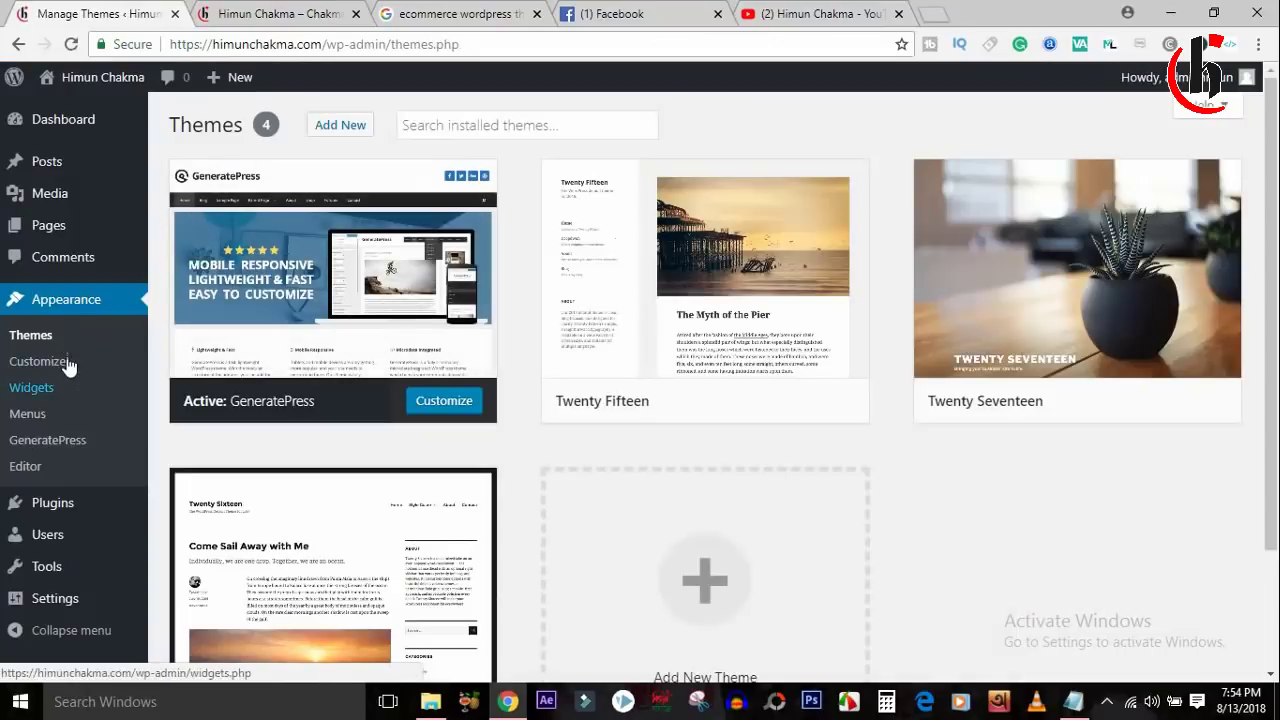
pyautogui.click(66, 359)
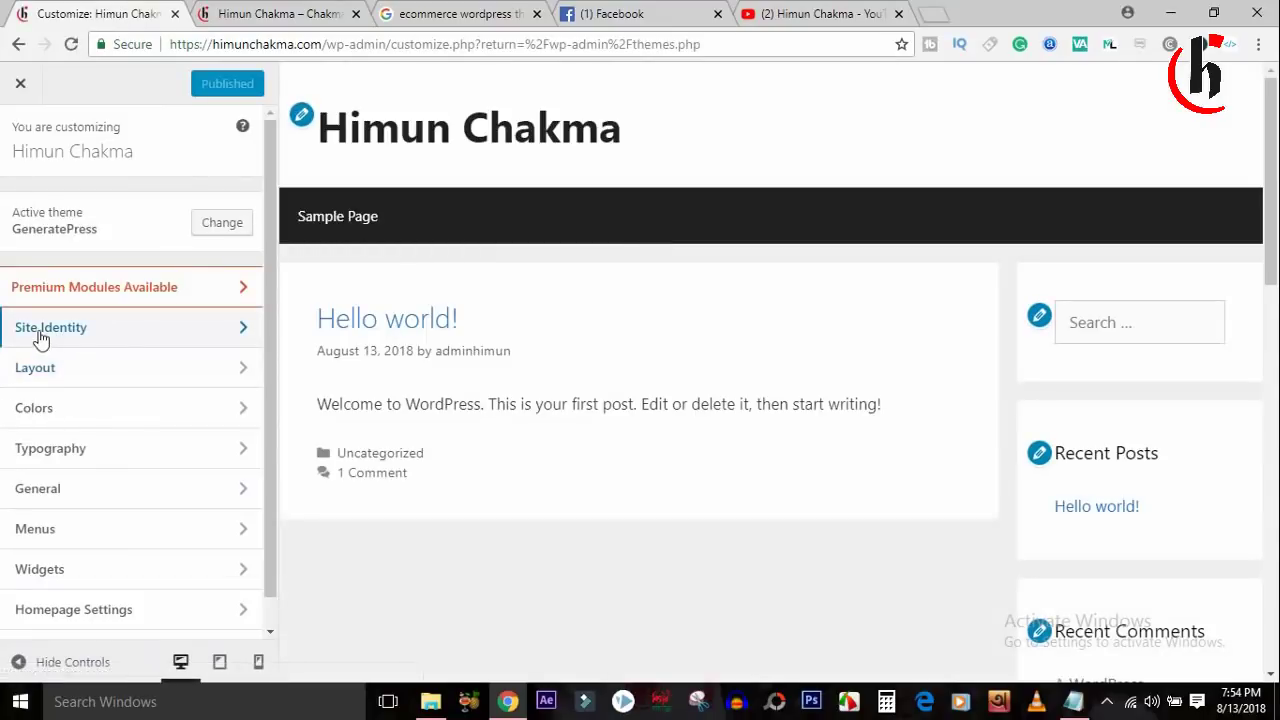
# Review the Layout > Container content layout choices, then open the Header layout settings.
pyautogui.click(118, 367)
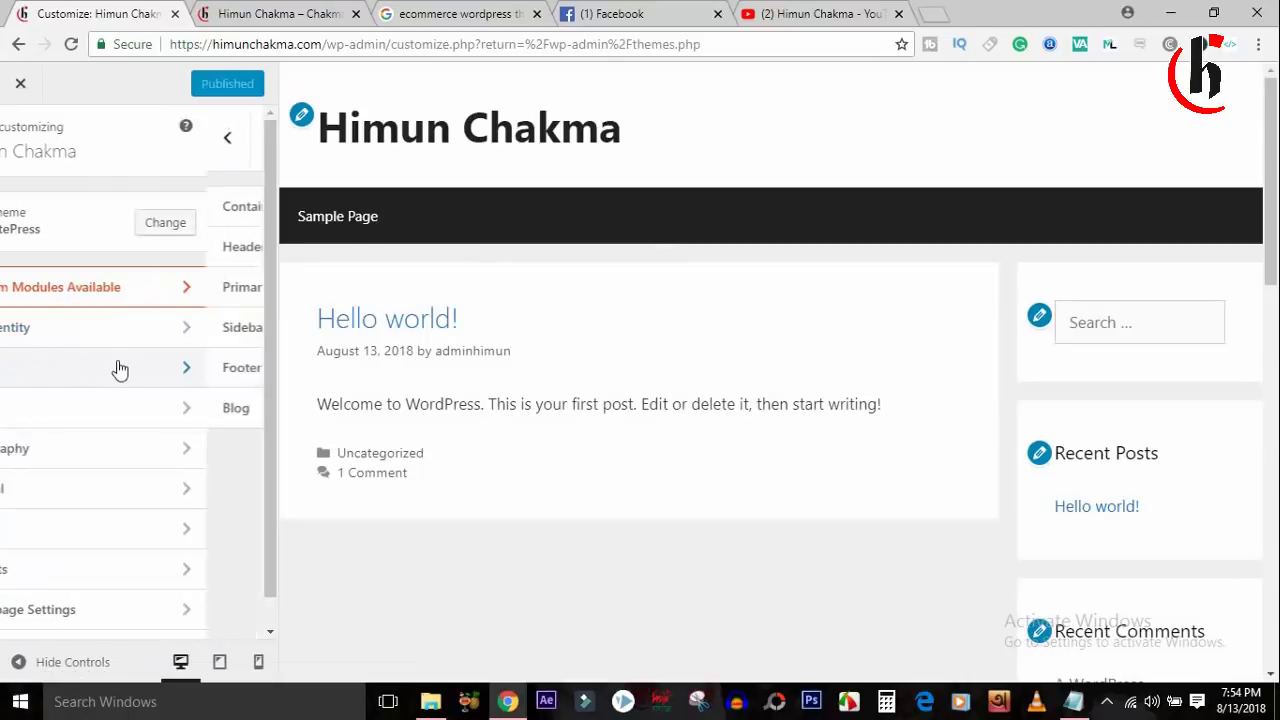
pyautogui.click(134, 210)
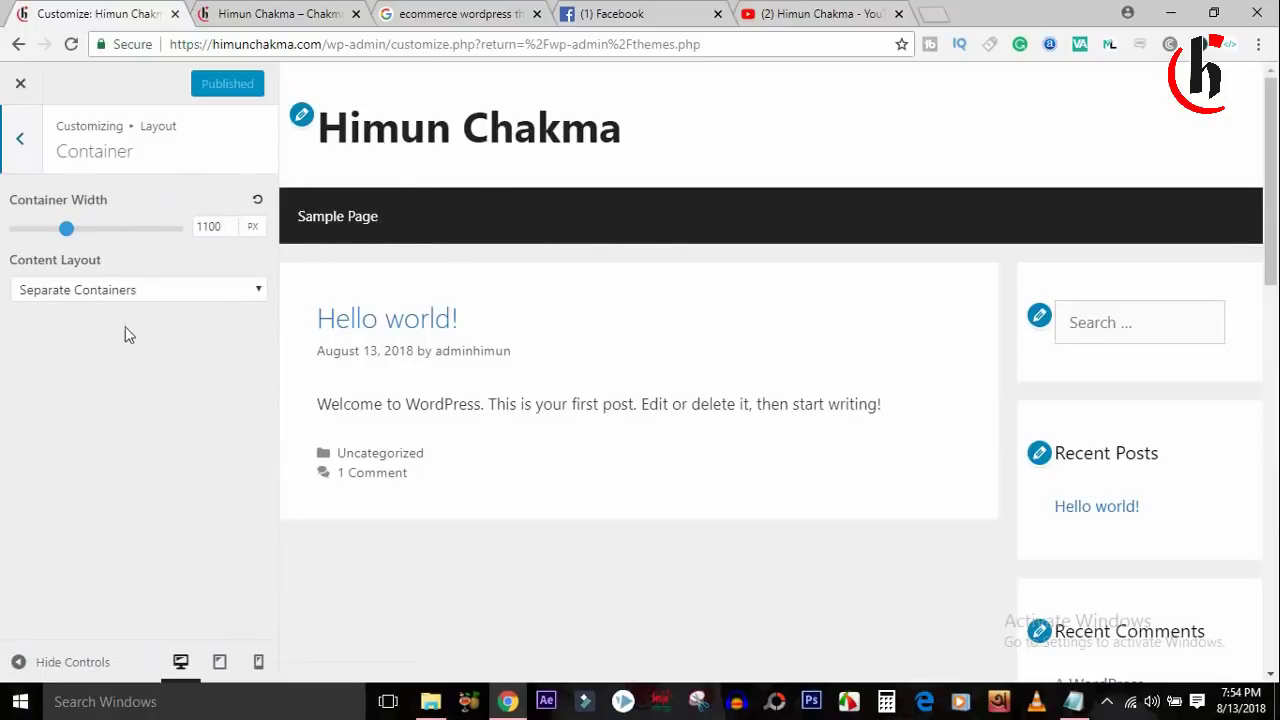
pyautogui.click(149, 290)
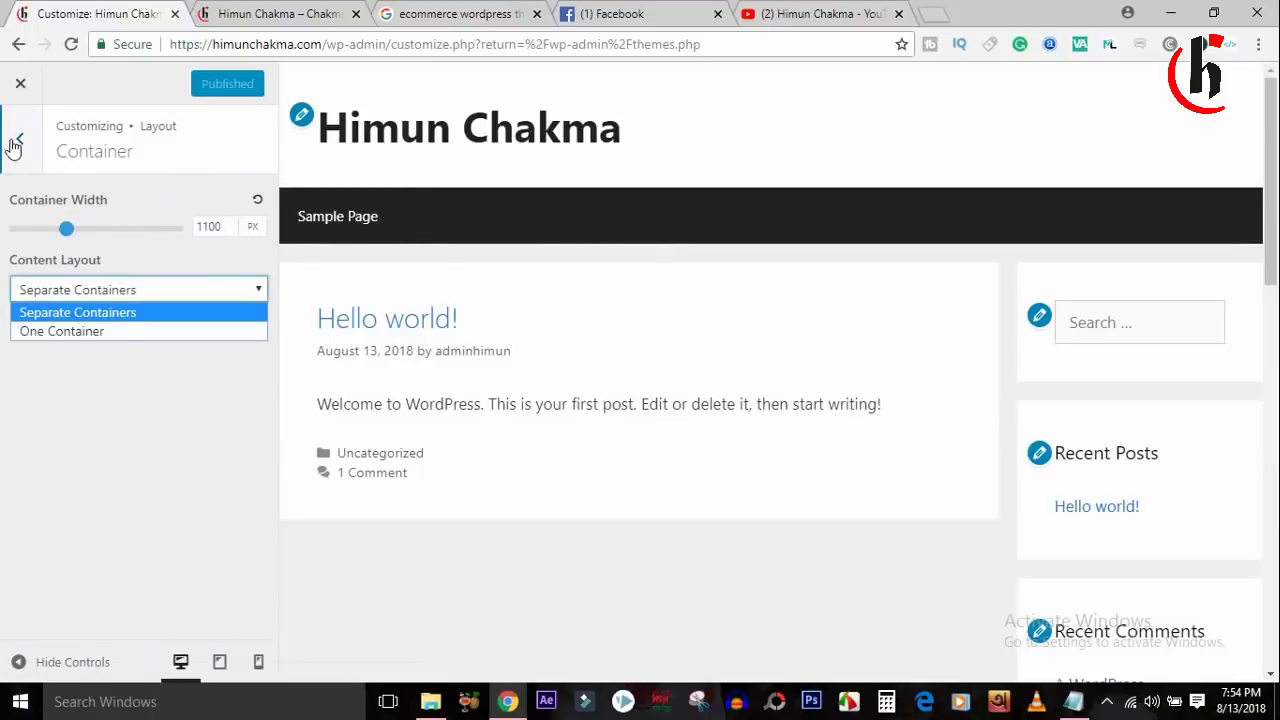
pyautogui.click(20, 138)
pyautogui.click(150, 248)
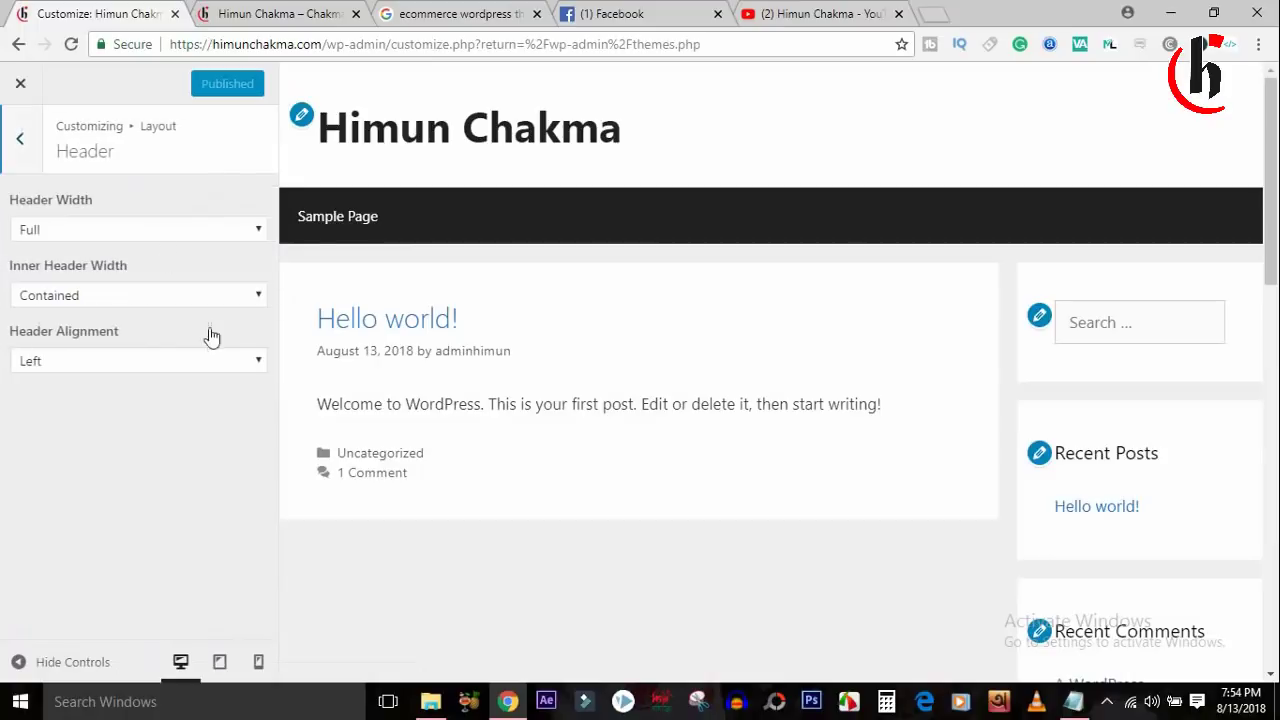
# Review Header Width and Inner Header Width, keeping Full and Contained, with alignment still Left.
pyautogui.click(177, 231)
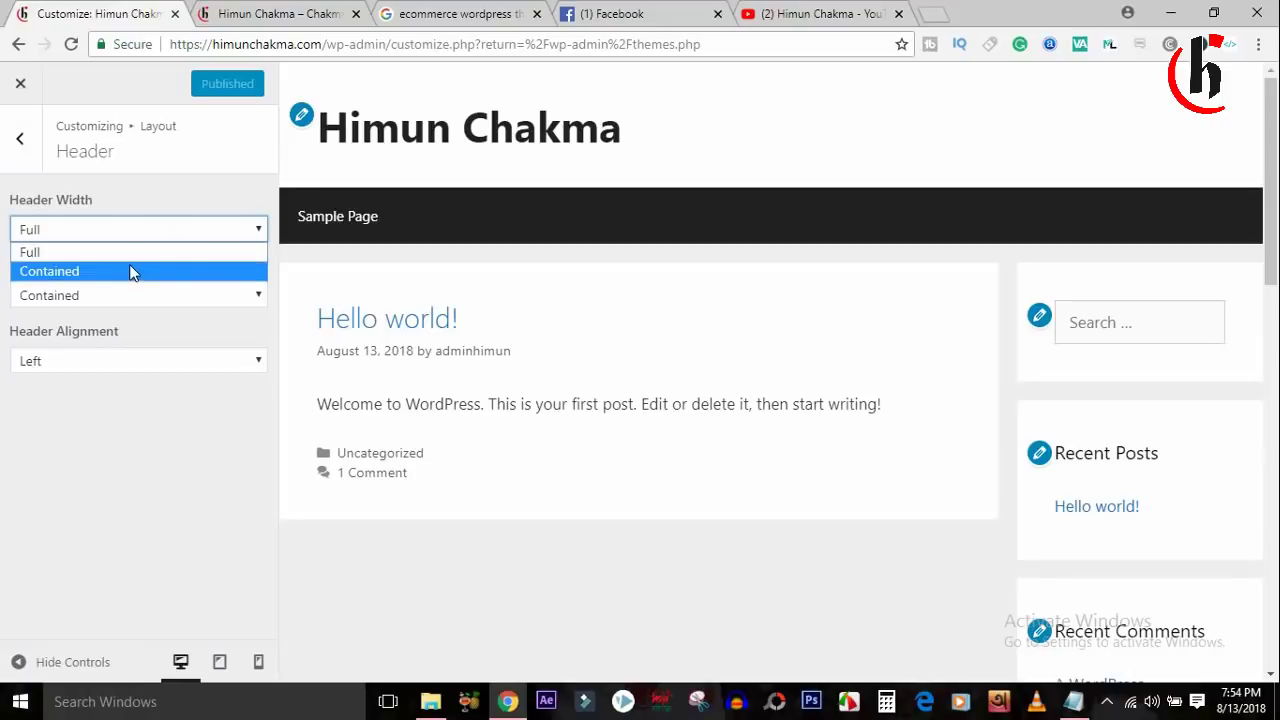
pyautogui.click(153, 360)
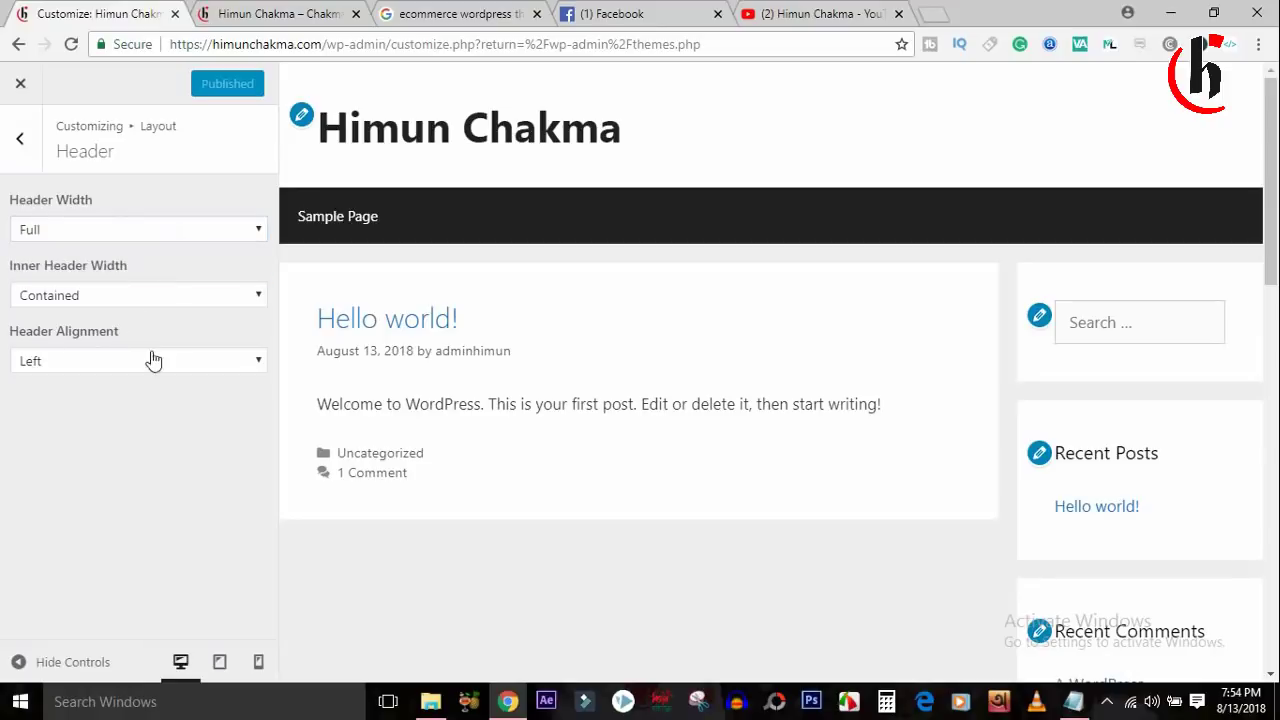
pyautogui.click(155, 297)
pyautogui.click(153, 303)
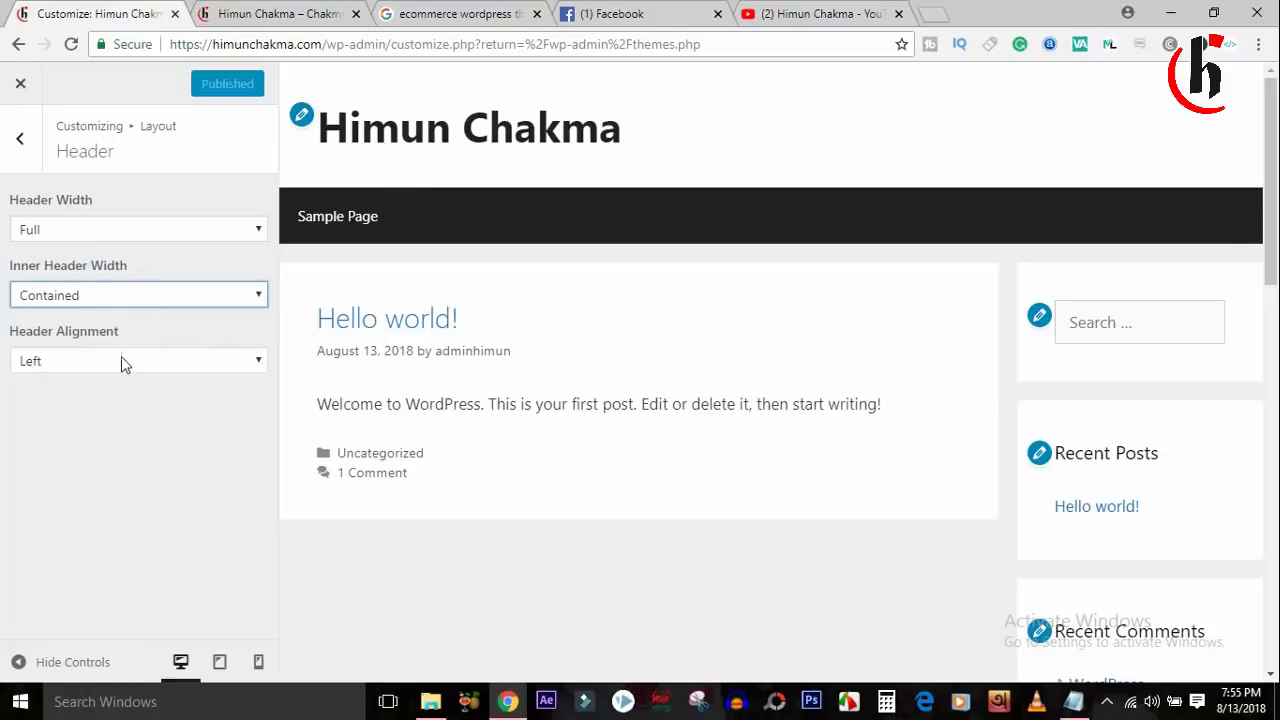
pyautogui.moveTo(11, 337); pyautogui.dragTo(123, 334)
pyautogui.click(123, 334)
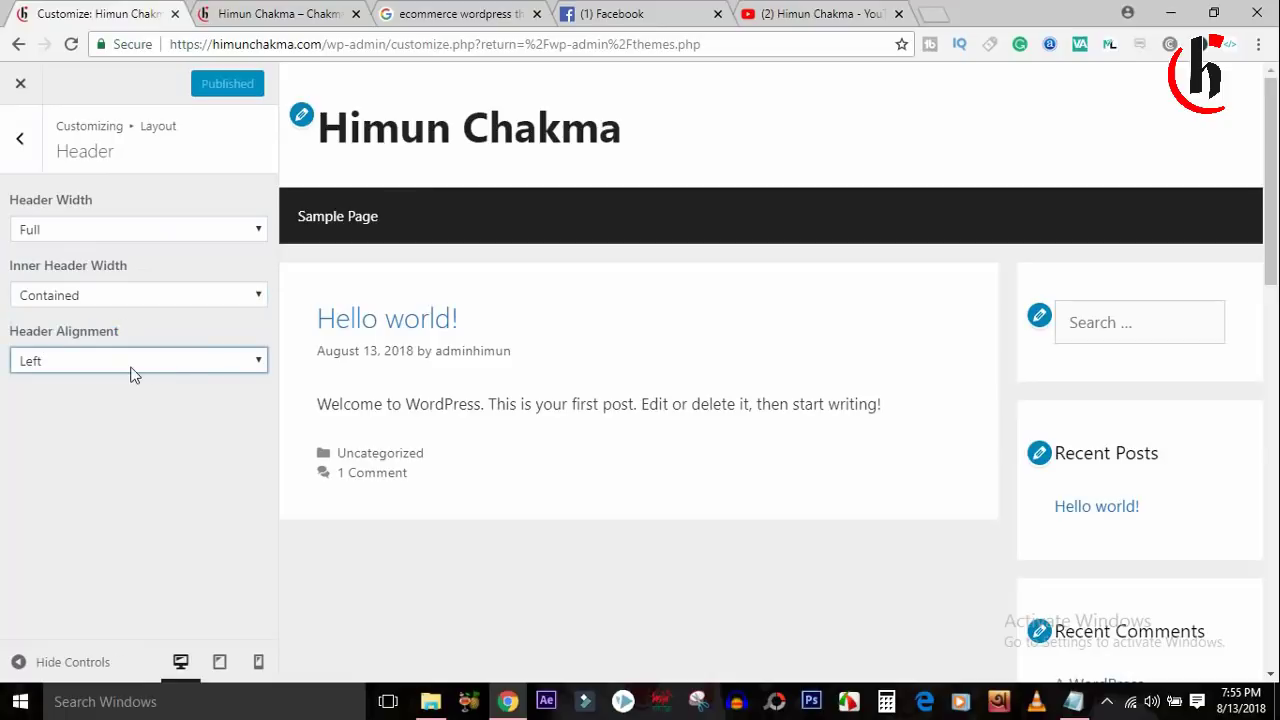
pyautogui.click(135, 362)
pyautogui.click(135, 375)
# Set Header Alignment to Center after briefly trying Right.
pyautogui.click(133, 362)
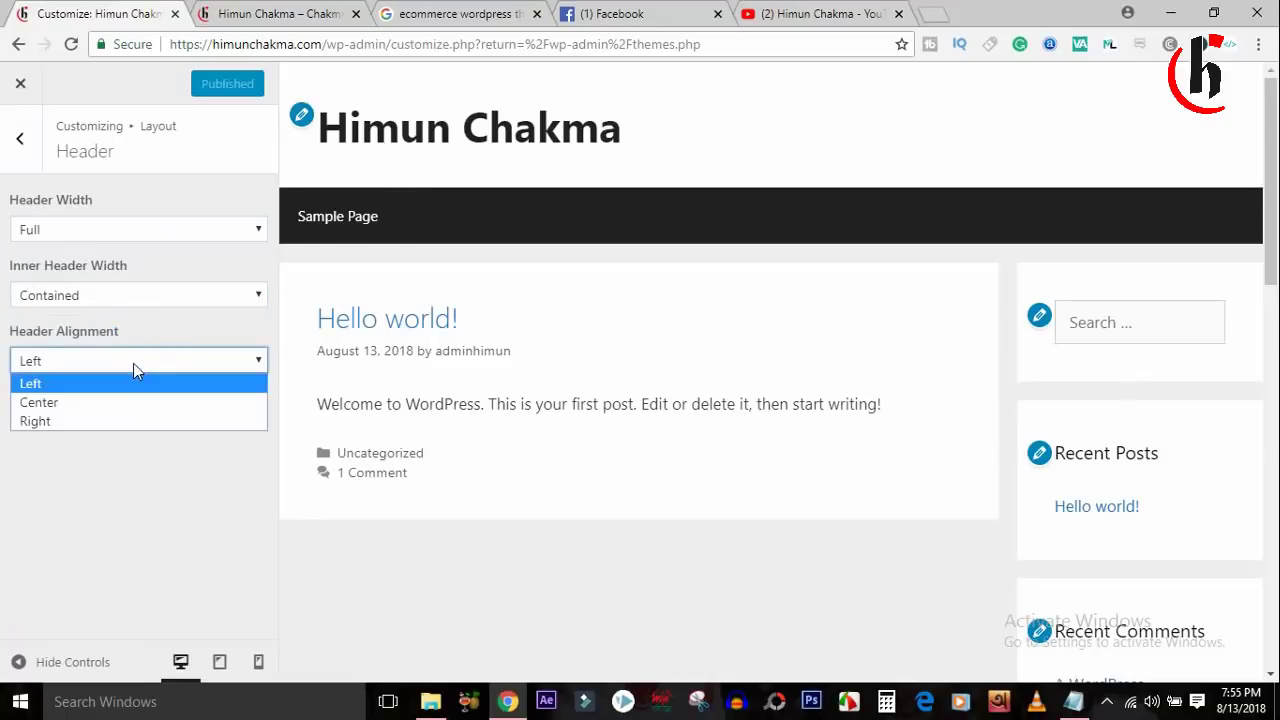
pyautogui.click(87, 405)
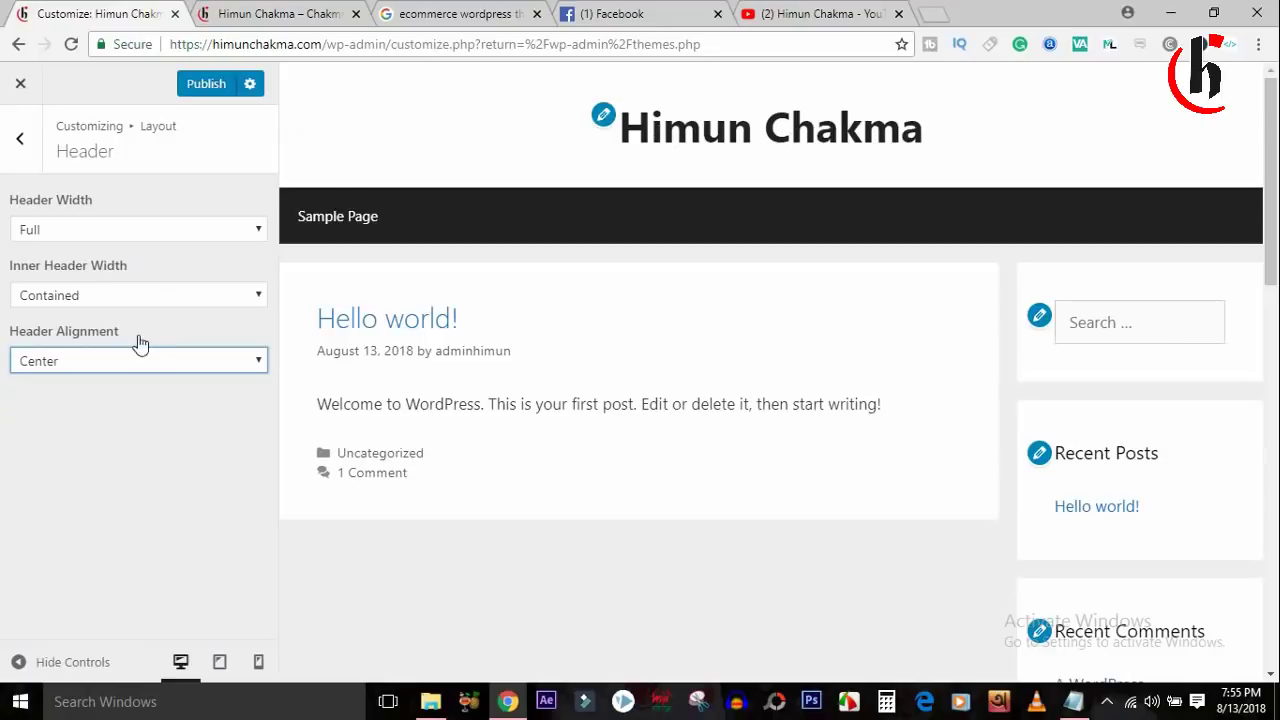
pyautogui.click(130, 362)
pyautogui.click(87, 440)
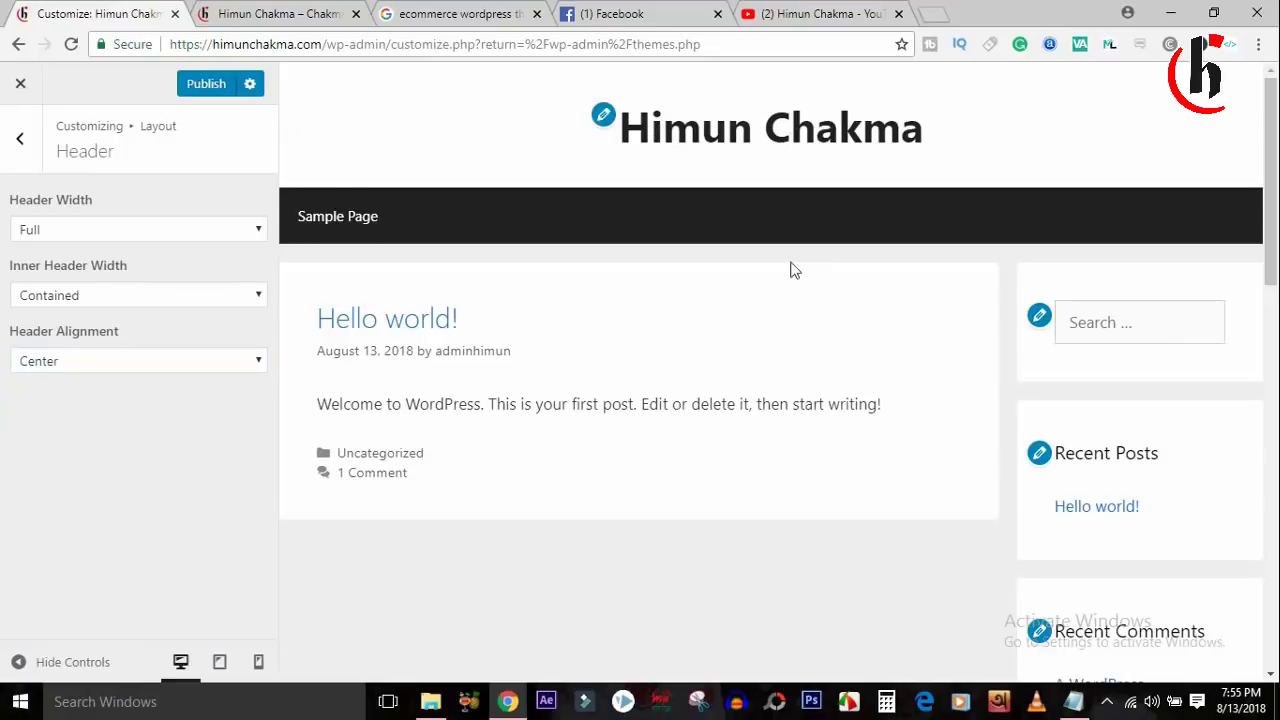
pyautogui.click(143, 362)
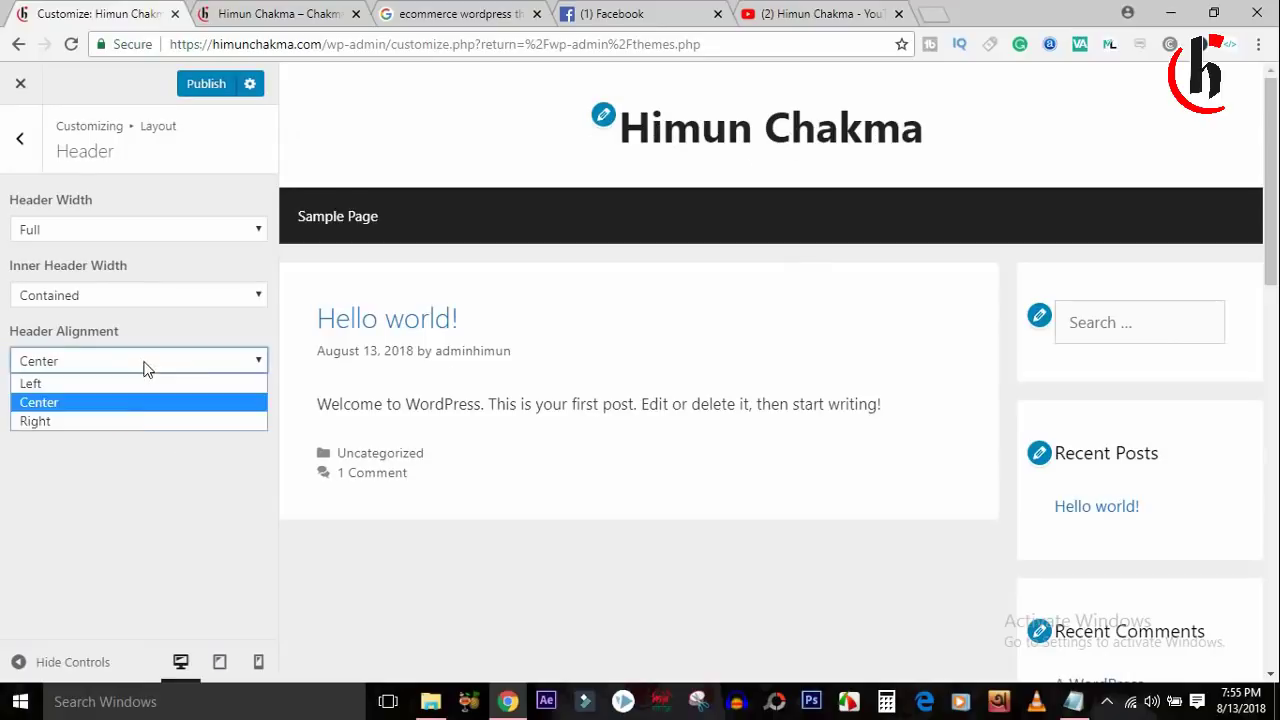
pyautogui.click(106, 423)
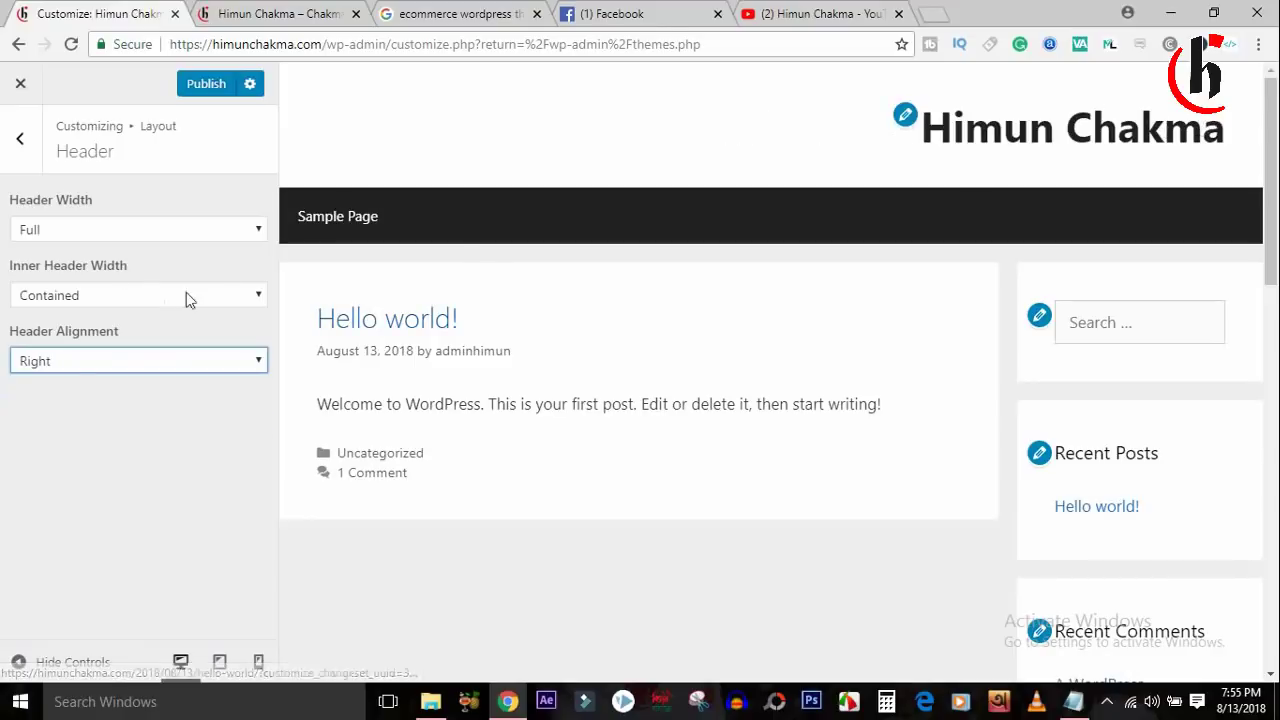
pyautogui.click(84, 360)
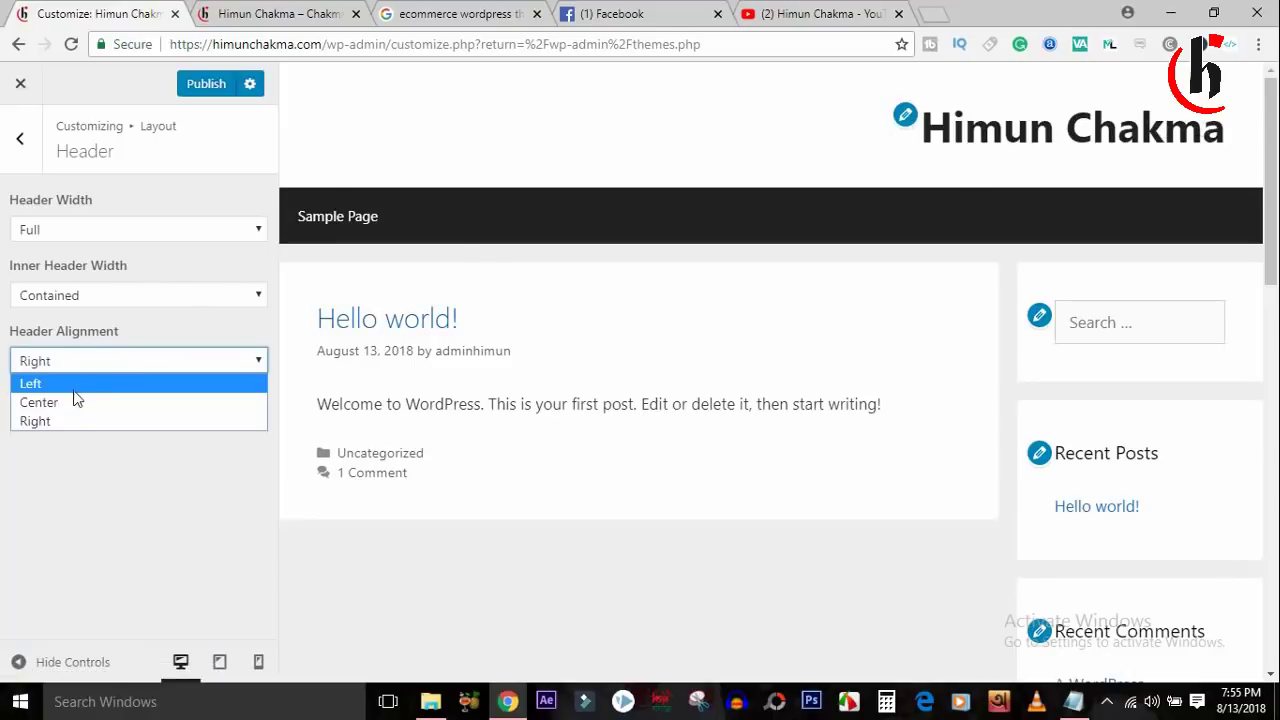
pyautogui.click(66, 404)
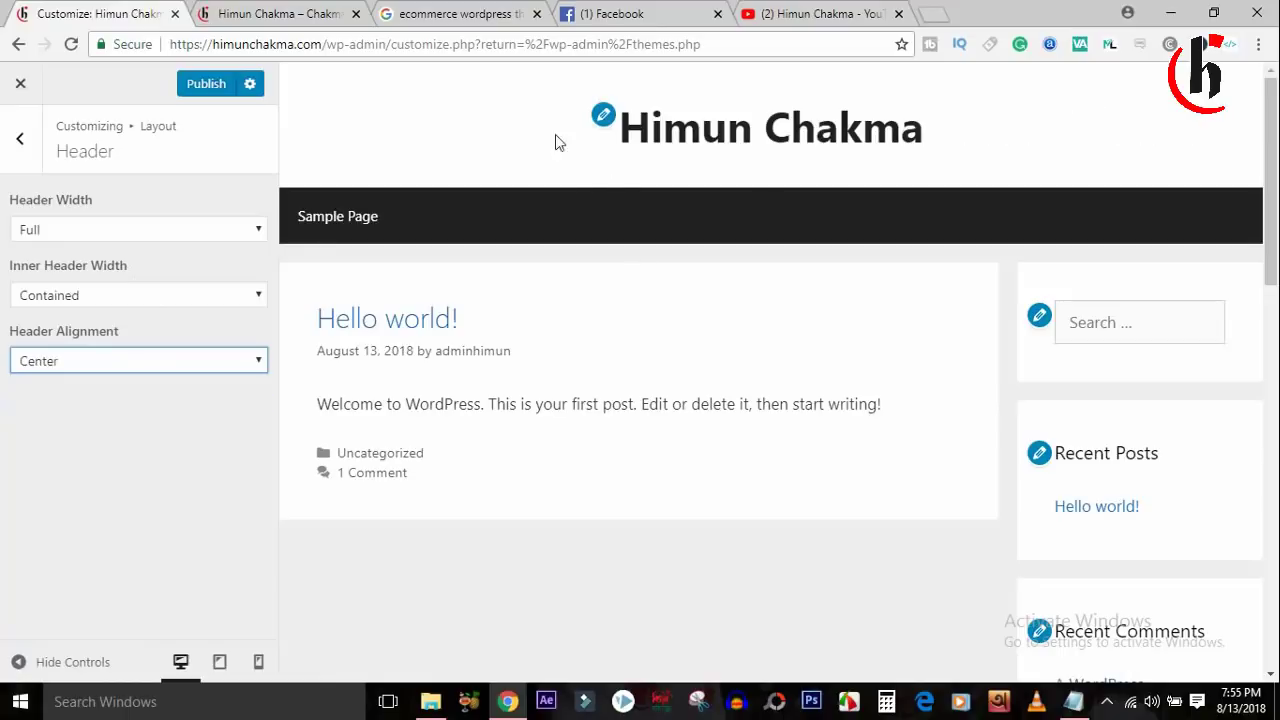
# Publish the centred header and open the Primary Navigation layout settings.
pyautogui.click(234, 92)
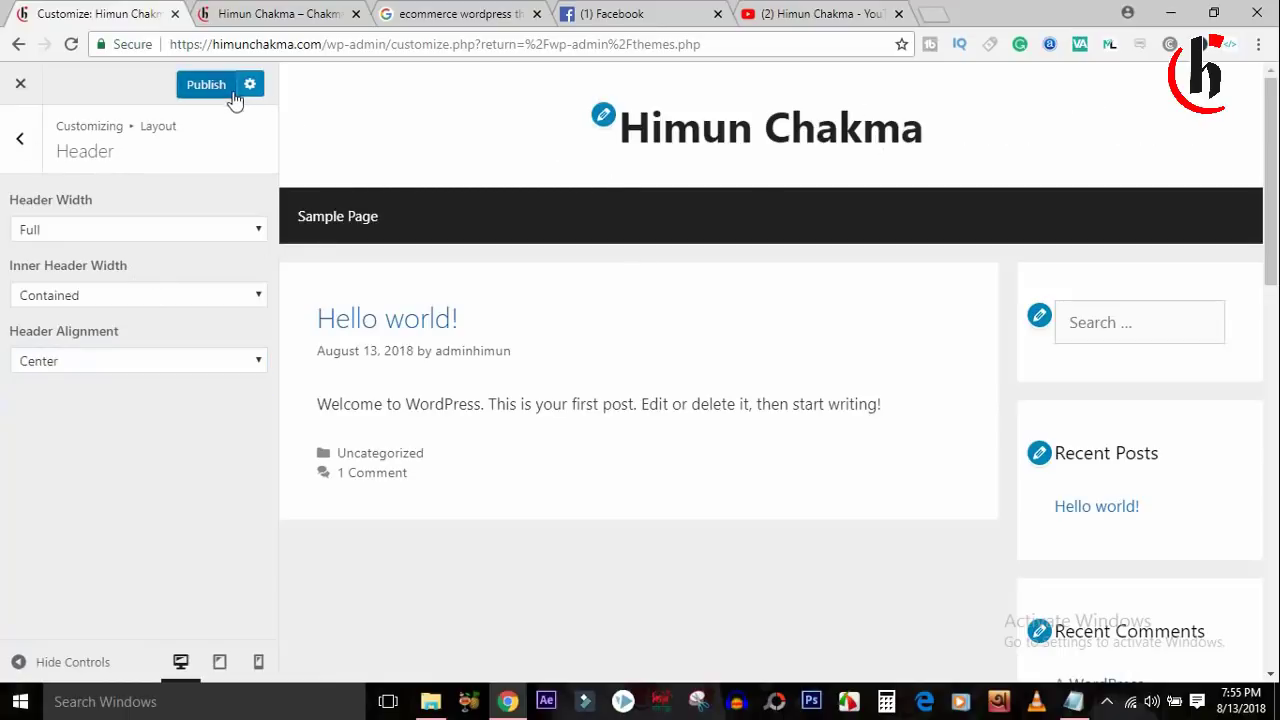
pyautogui.click(20, 138)
pyautogui.click(130, 289)
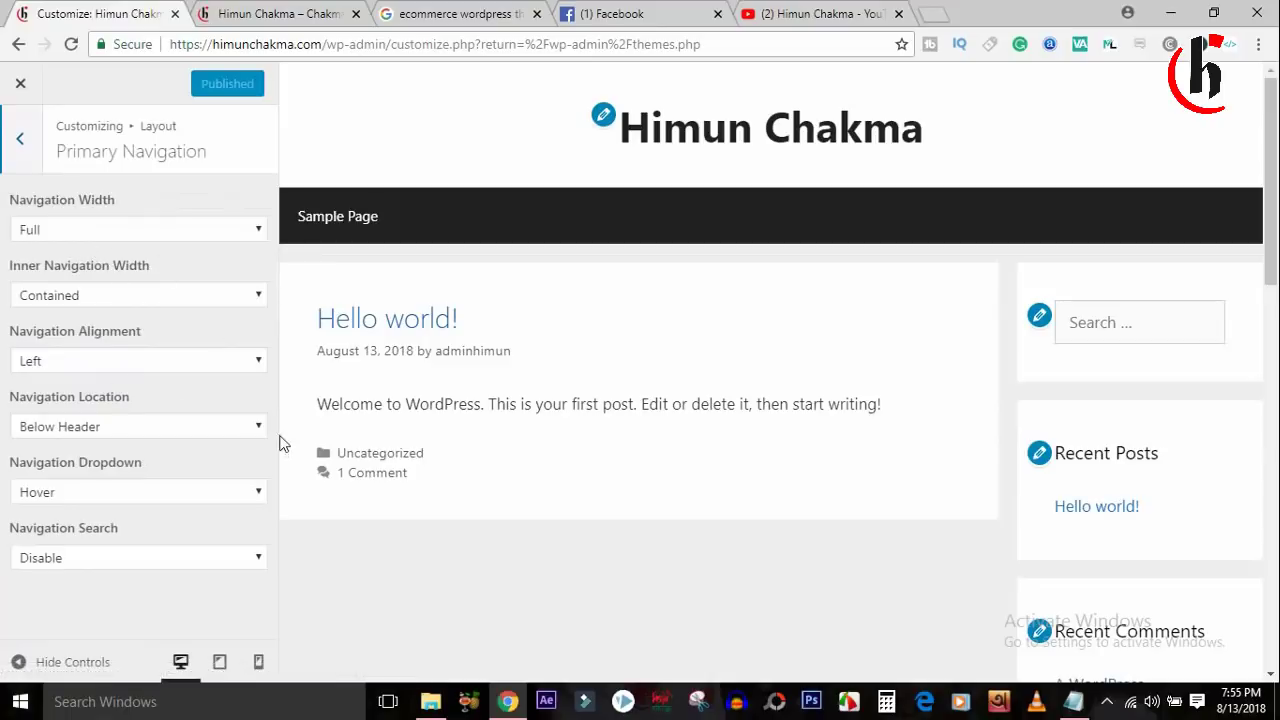
# Check the Sidebar Layout options, keeping Content / Sidebar, then open the Footer layout settings.
pyautogui.click(20, 138)
pyautogui.click(116, 325)
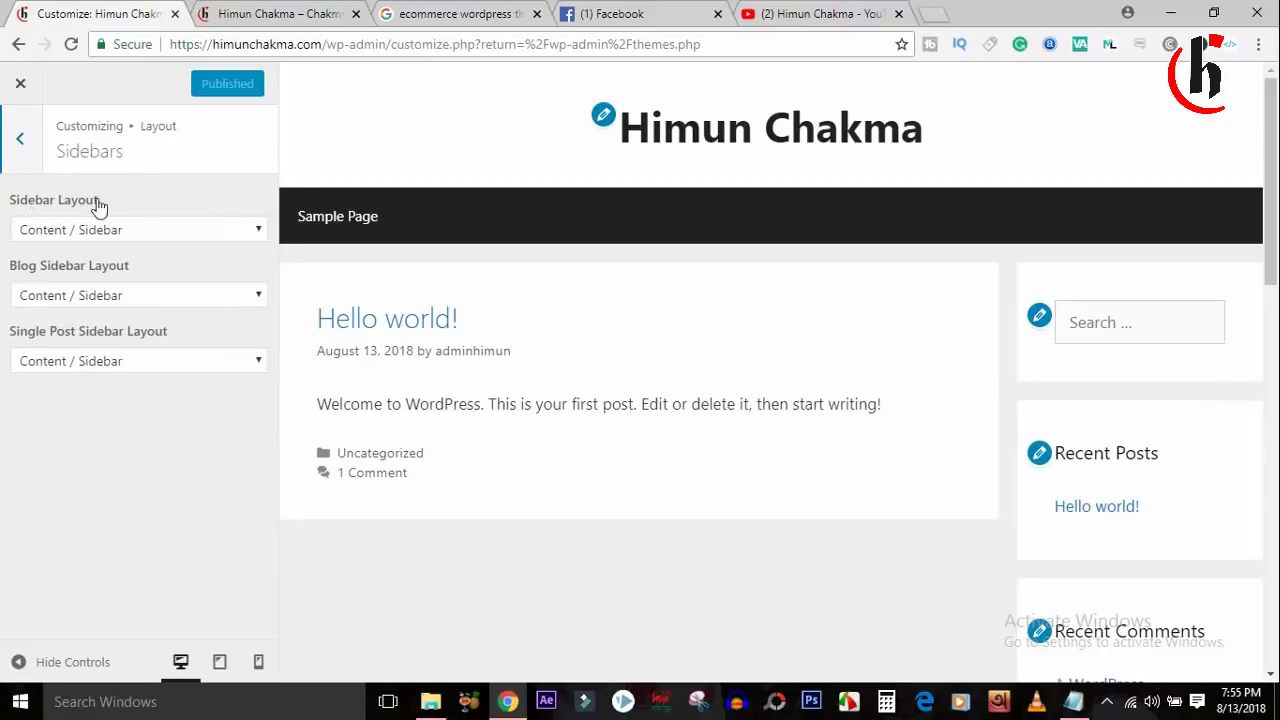
pyautogui.click(150, 229)
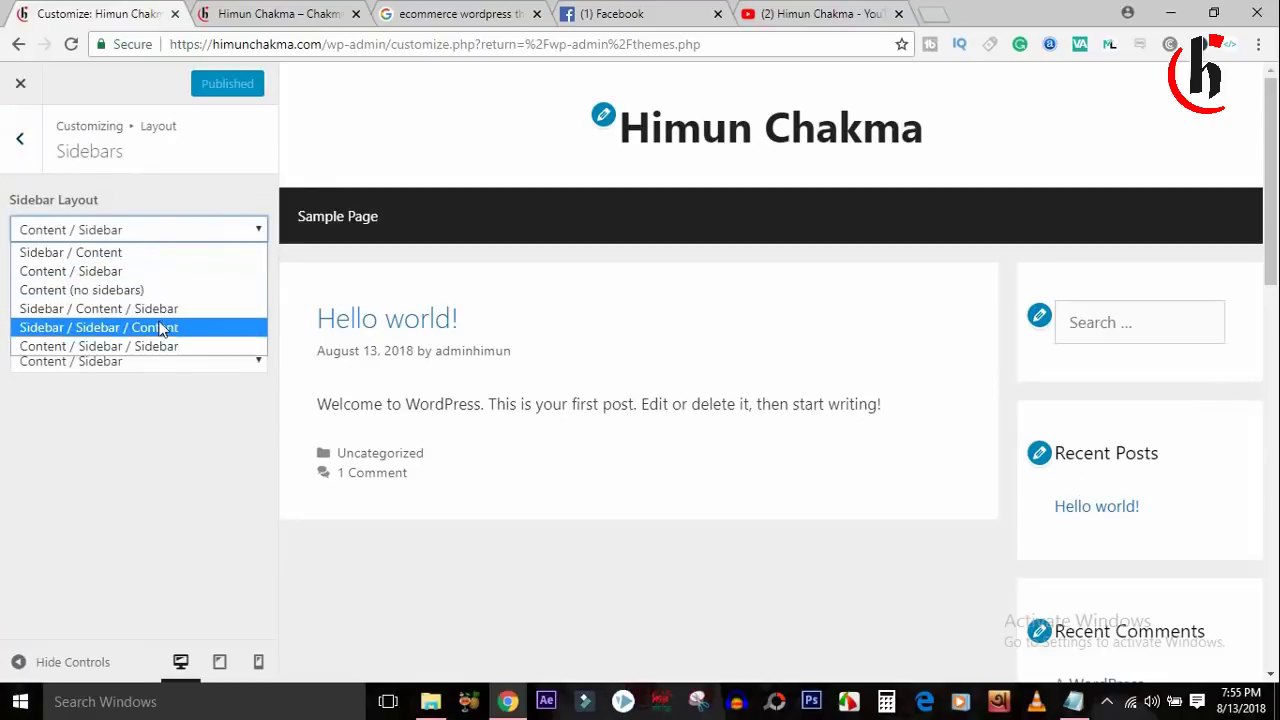
pyautogui.click(150, 418)
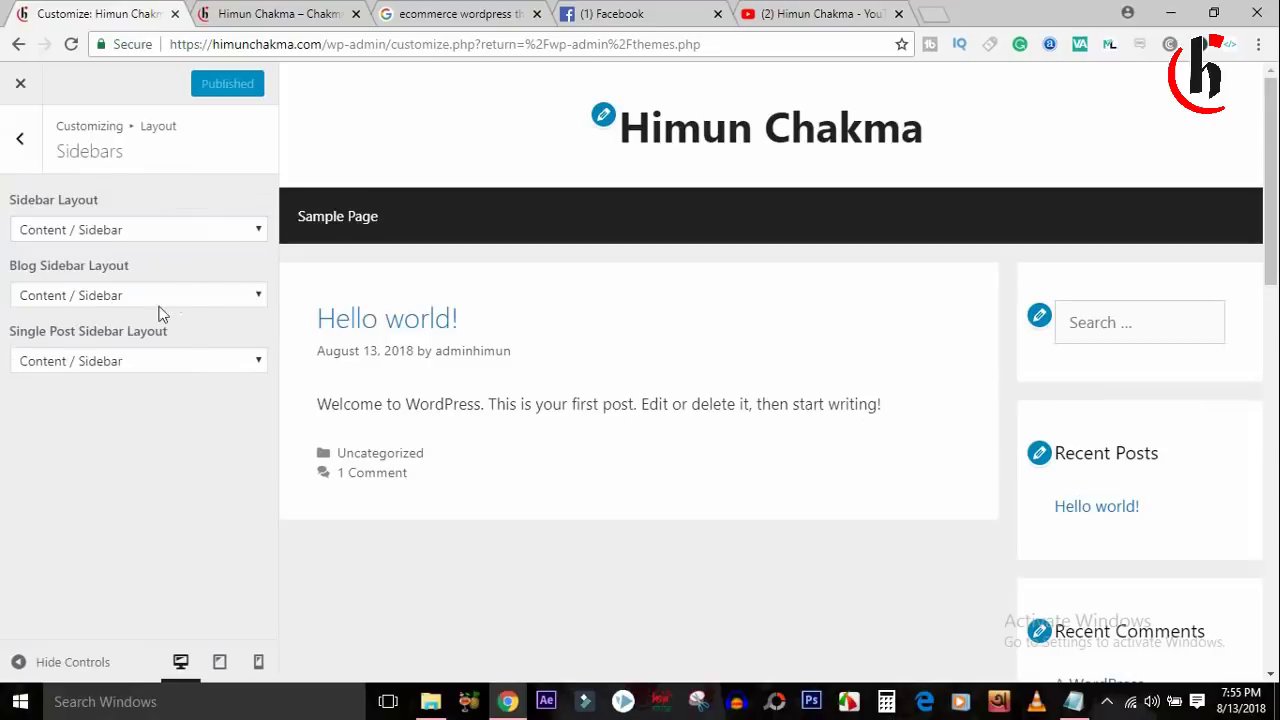
pyautogui.click(18, 142)
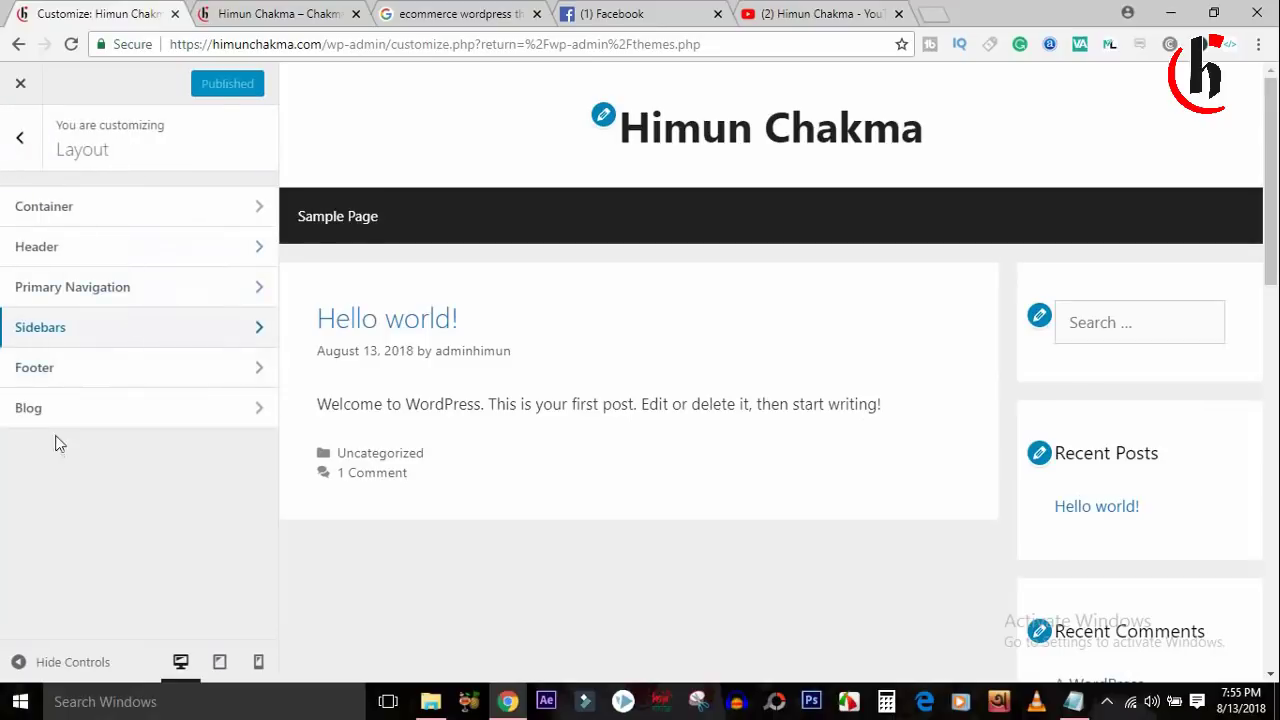
pyautogui.click(147, 370)
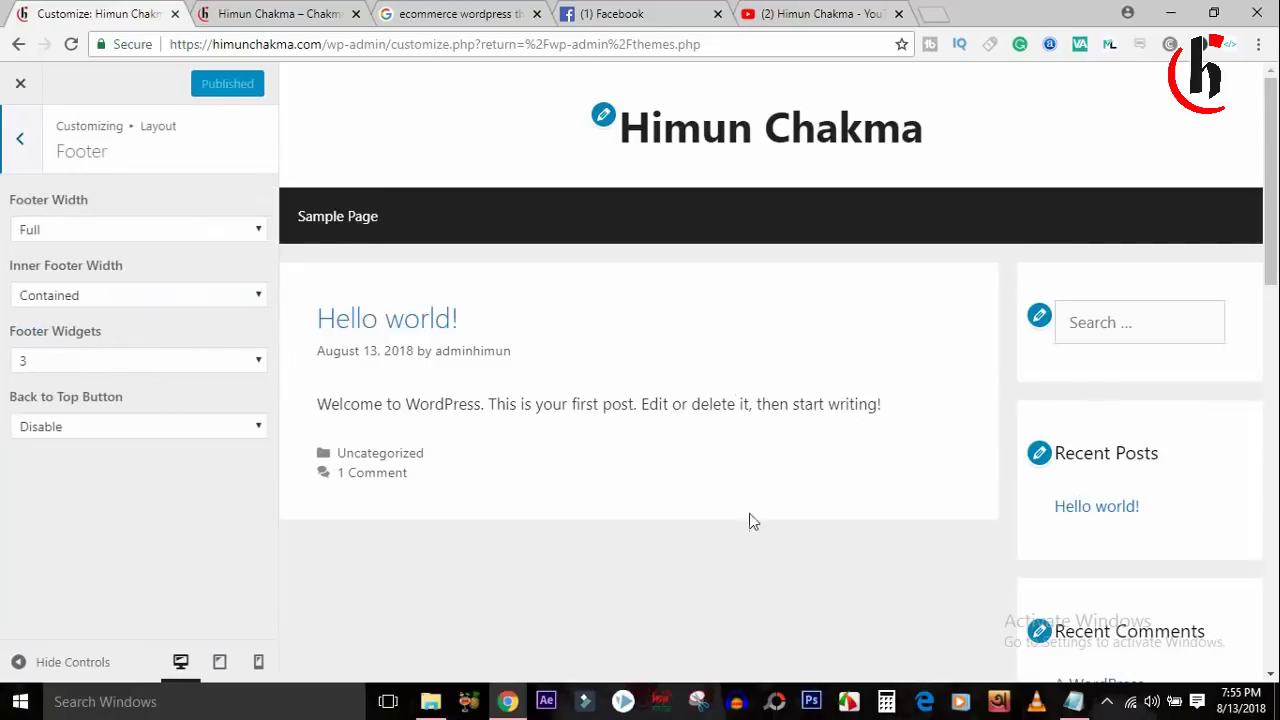
# Inspect the current three-column footer widgets in the preview, keeping 3 selected.
pyautogui.click(258, 357)
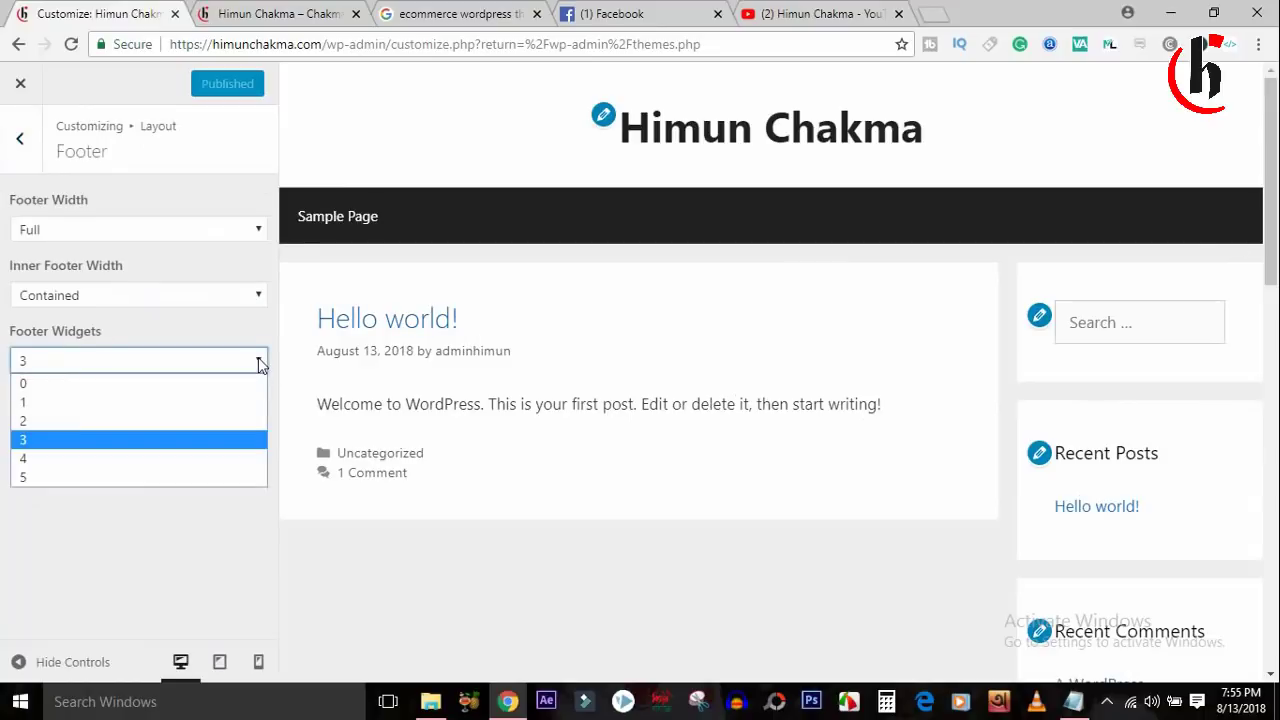
pyautogui.click(258, 357)
pyautogui.scroll(-10, 388, 502)
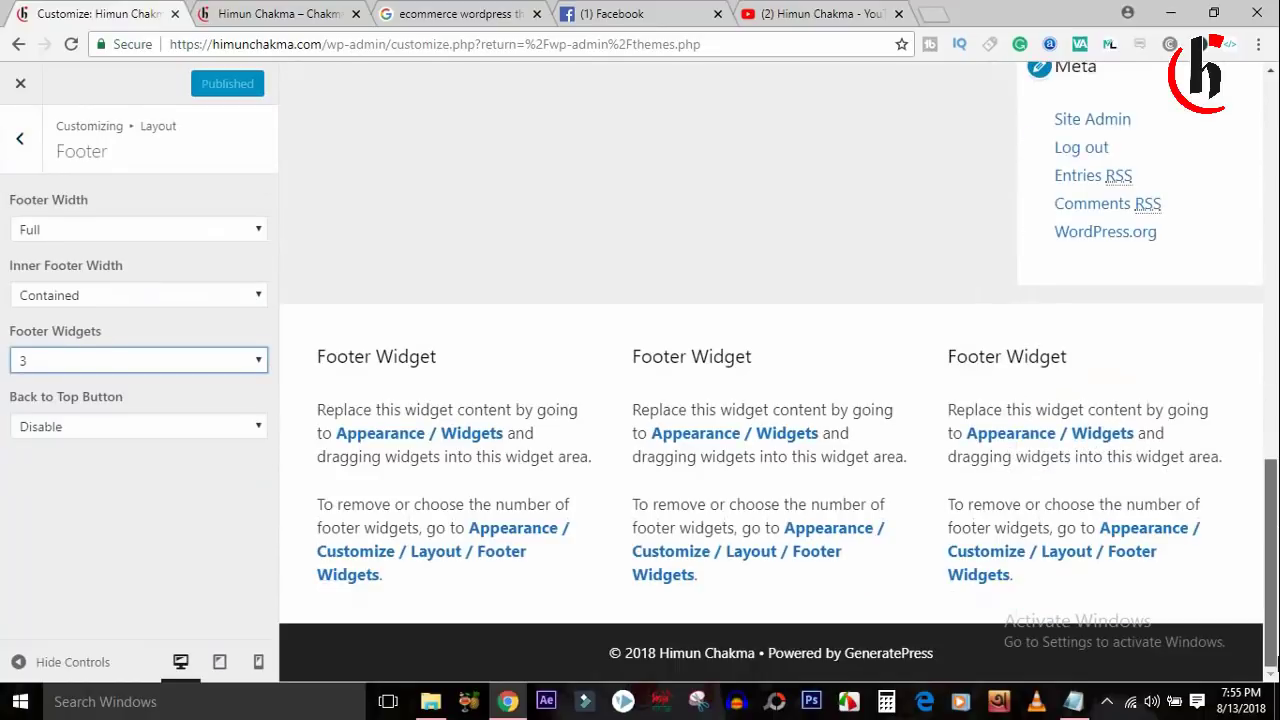
pyautogui.moveTo(326, 356); pyautogui.dragTo(487, 353)
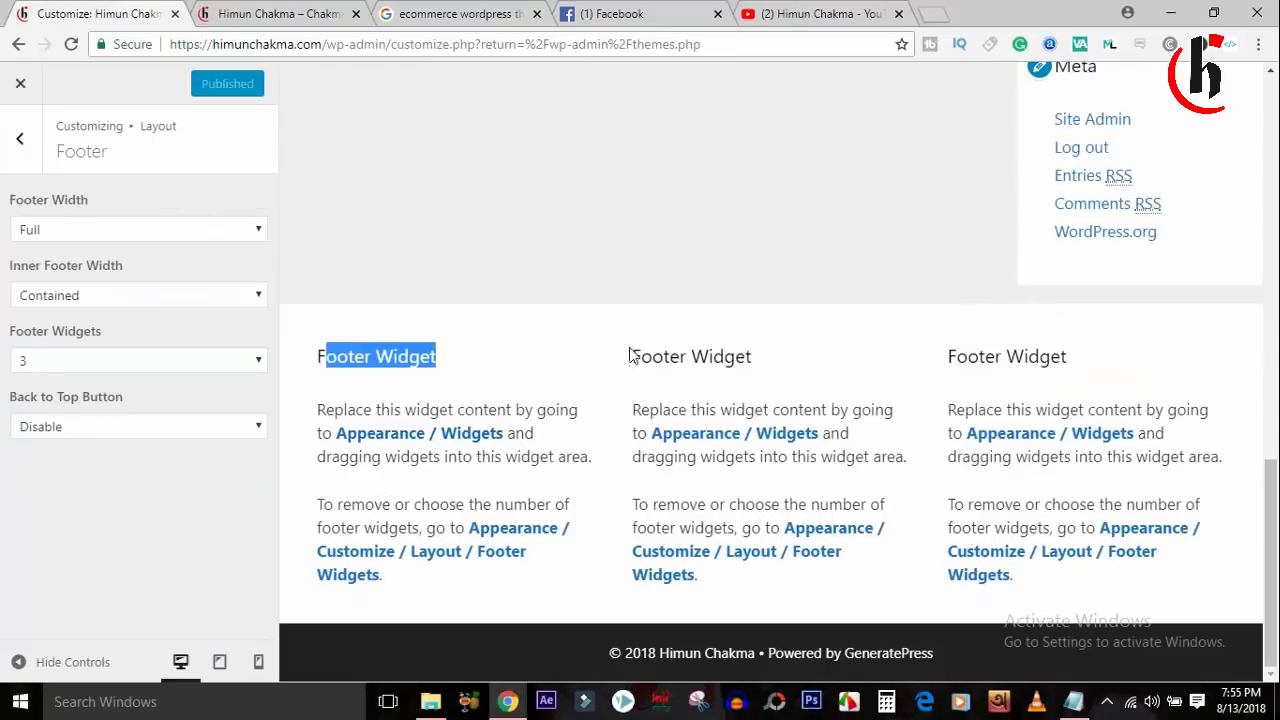
pyautogui.moveTo(629, 356); pyautogui.dragTo(893, 345)
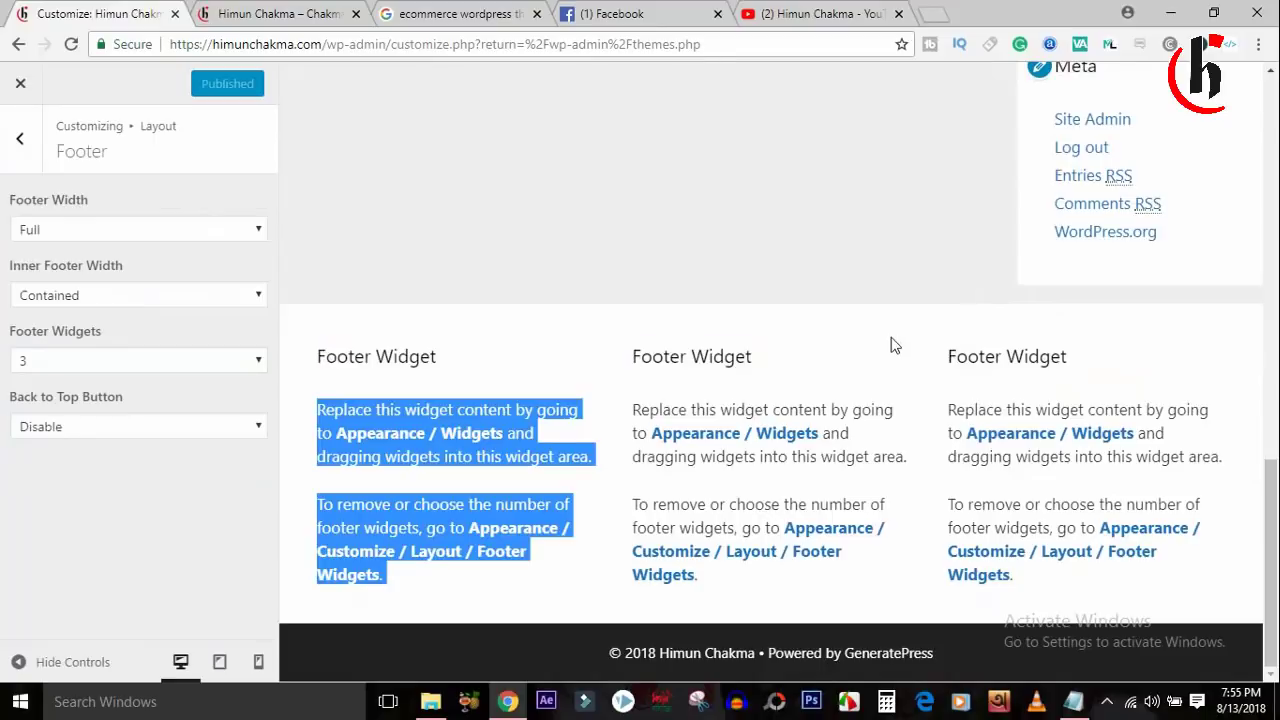
# Preview the footer with four and then five widget columns.
pyautogui.click(65, 362)
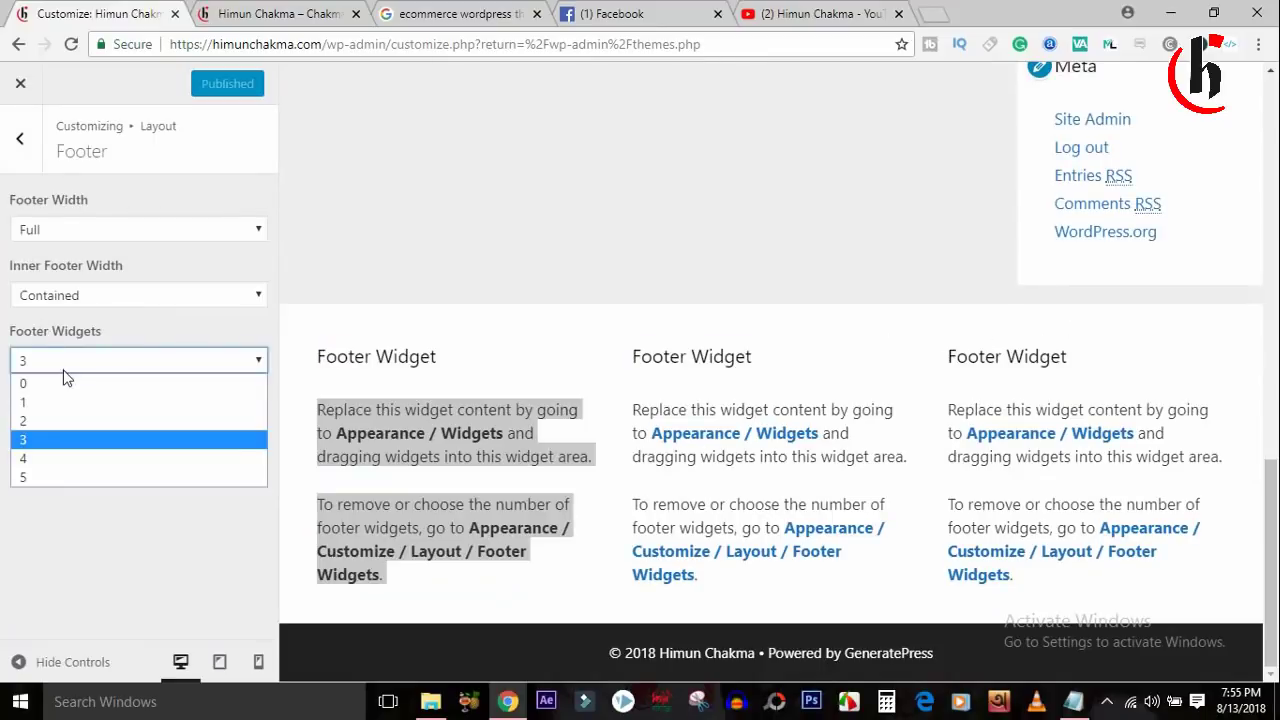
pyautogui.click(87, 461)
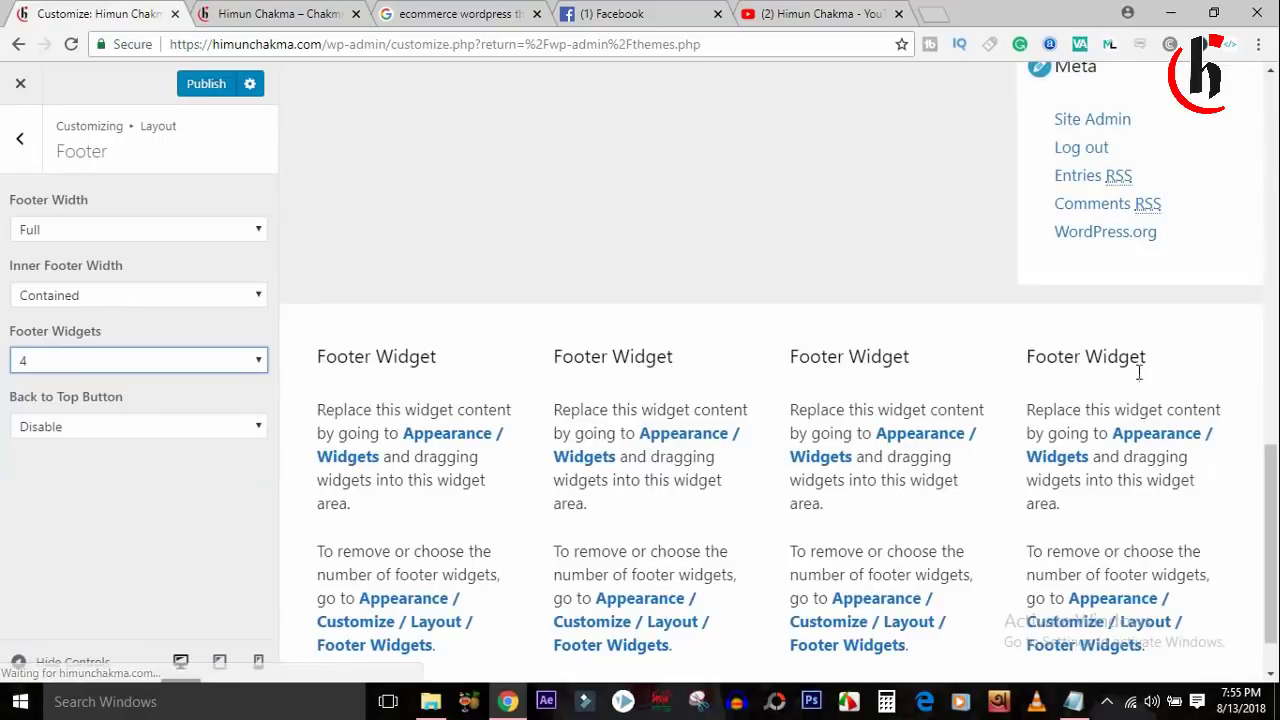
pyautogui.click(240, 362)
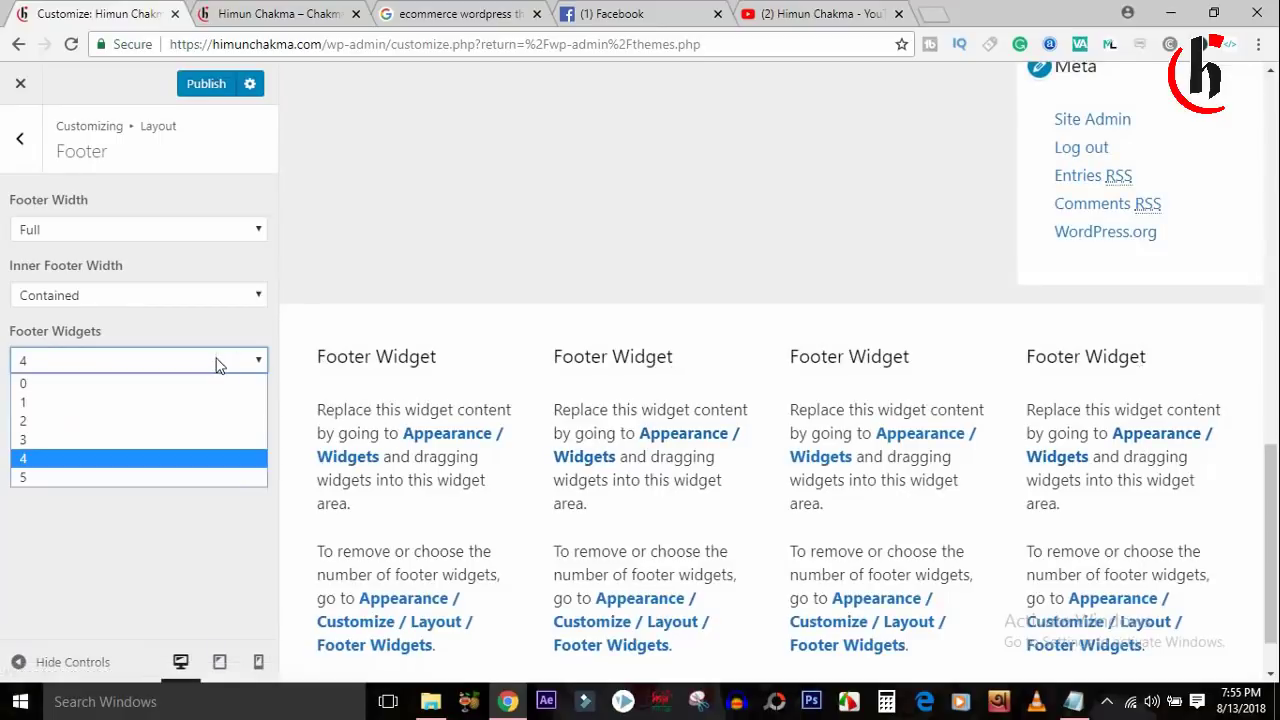
pyautogui.click(112, 470)
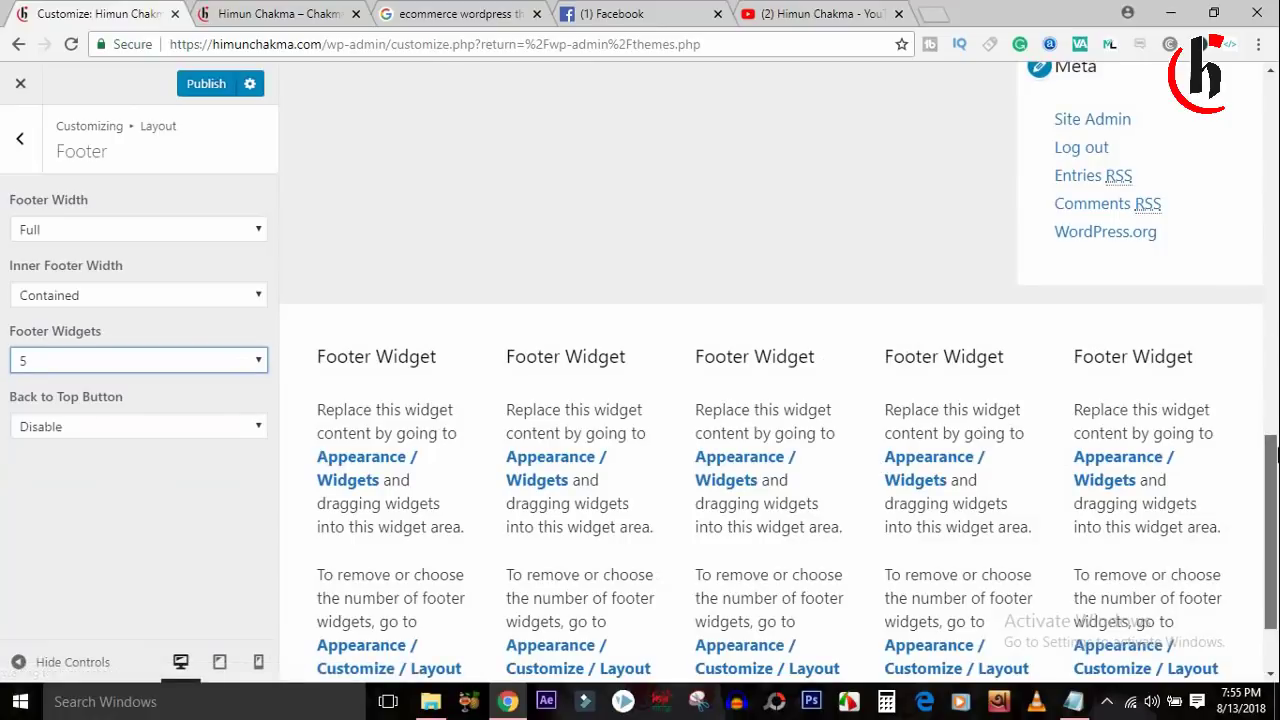
pyautogui.moveTo(1271, 452); pyautogui.dragTo(1271, 464)
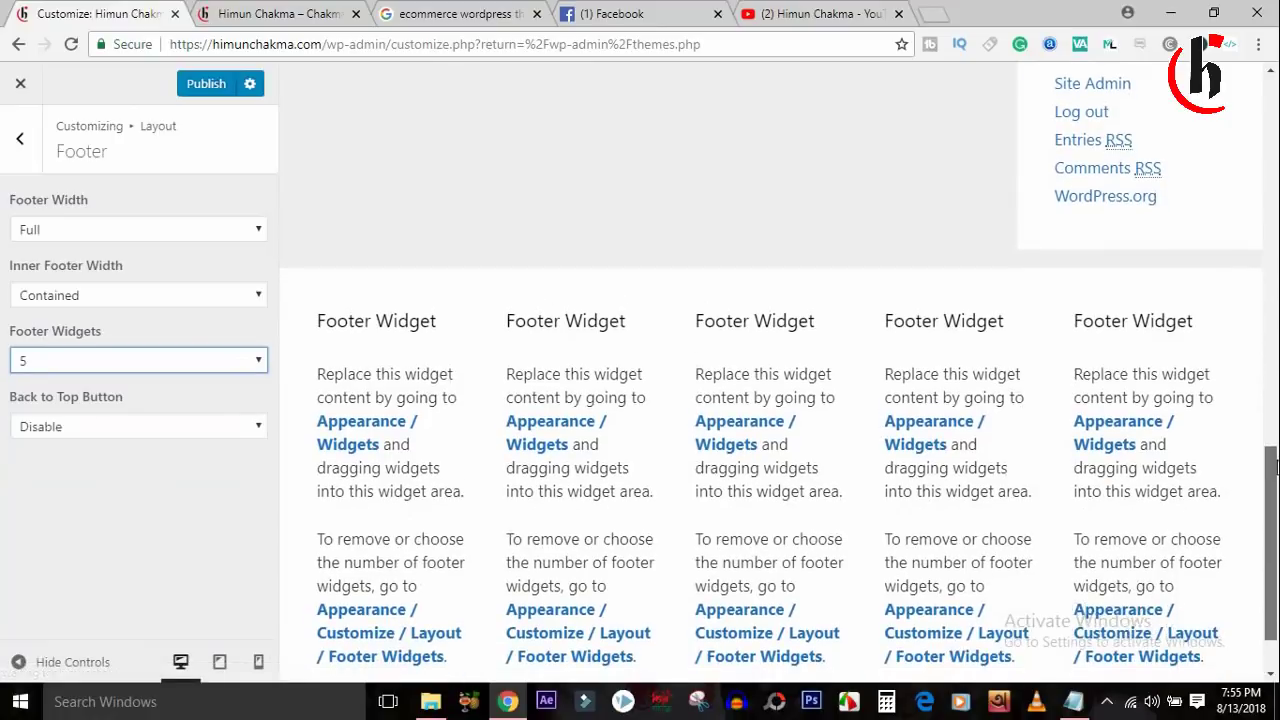
# Set Footer Widgets back to 3 and return to the Layout sections list.
pyautogui.click(95, 361)
pyautogui.click(69, 453)
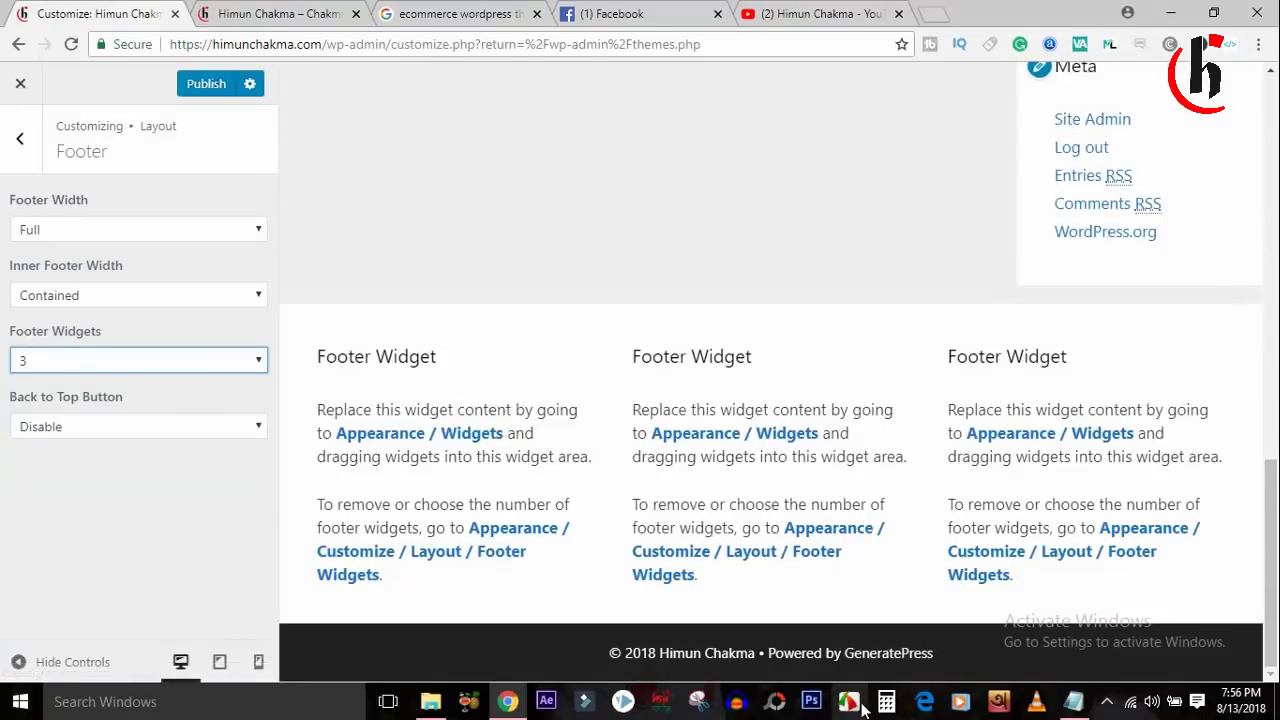
pyautogui.click(856, 703)
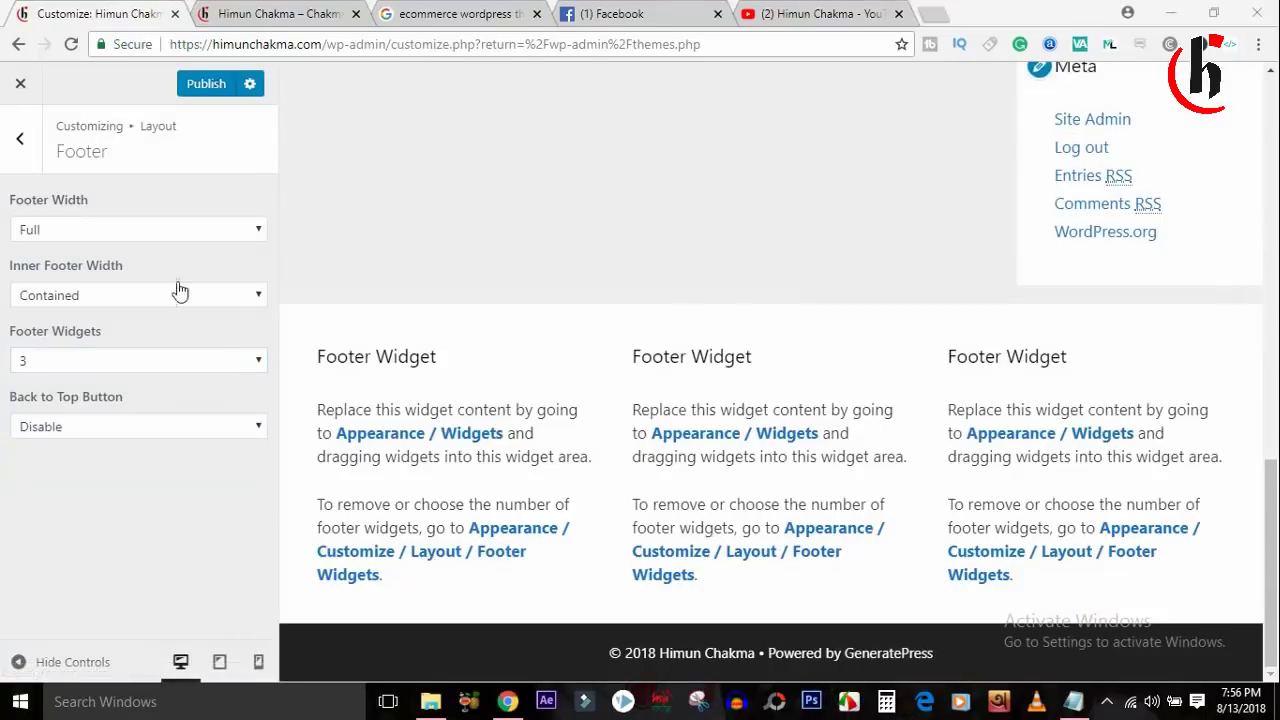
pyautogui.click(19, 138)
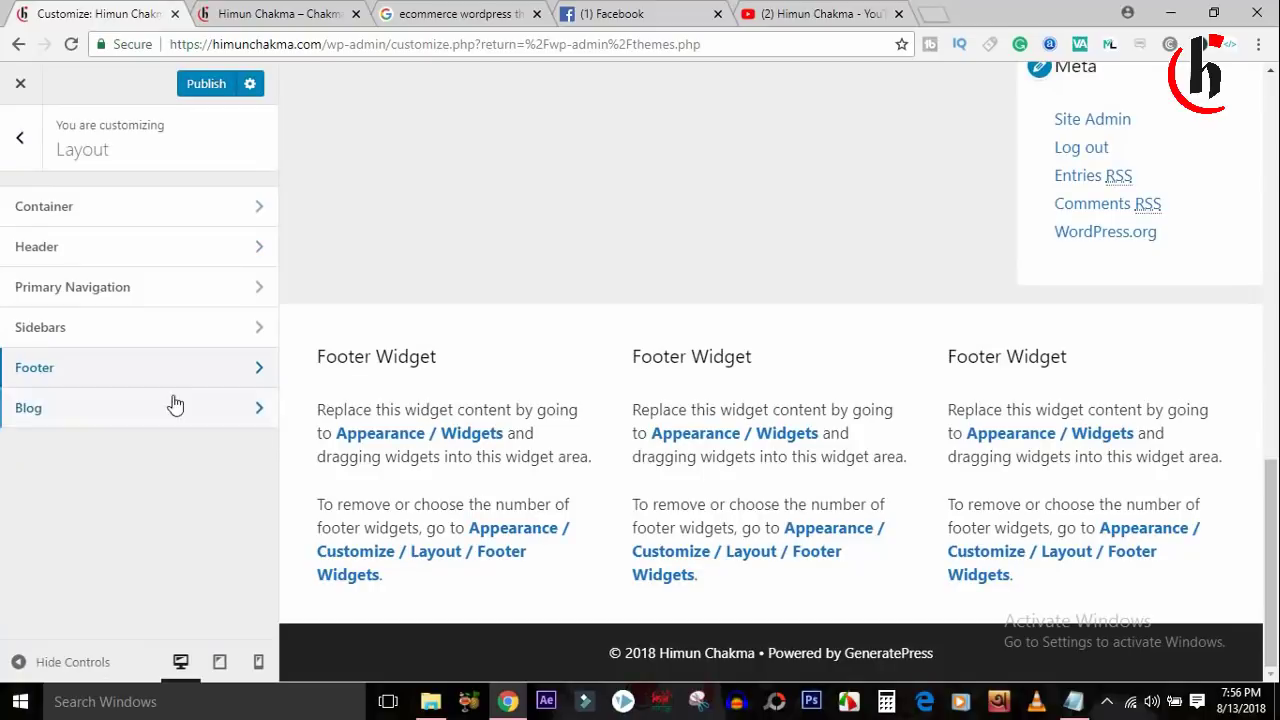
# Change the Blog Content Type from Excerpt to Full and publish the layout changes.
pyautogui.click(143, 407)
pyautogui.click(145, 230)
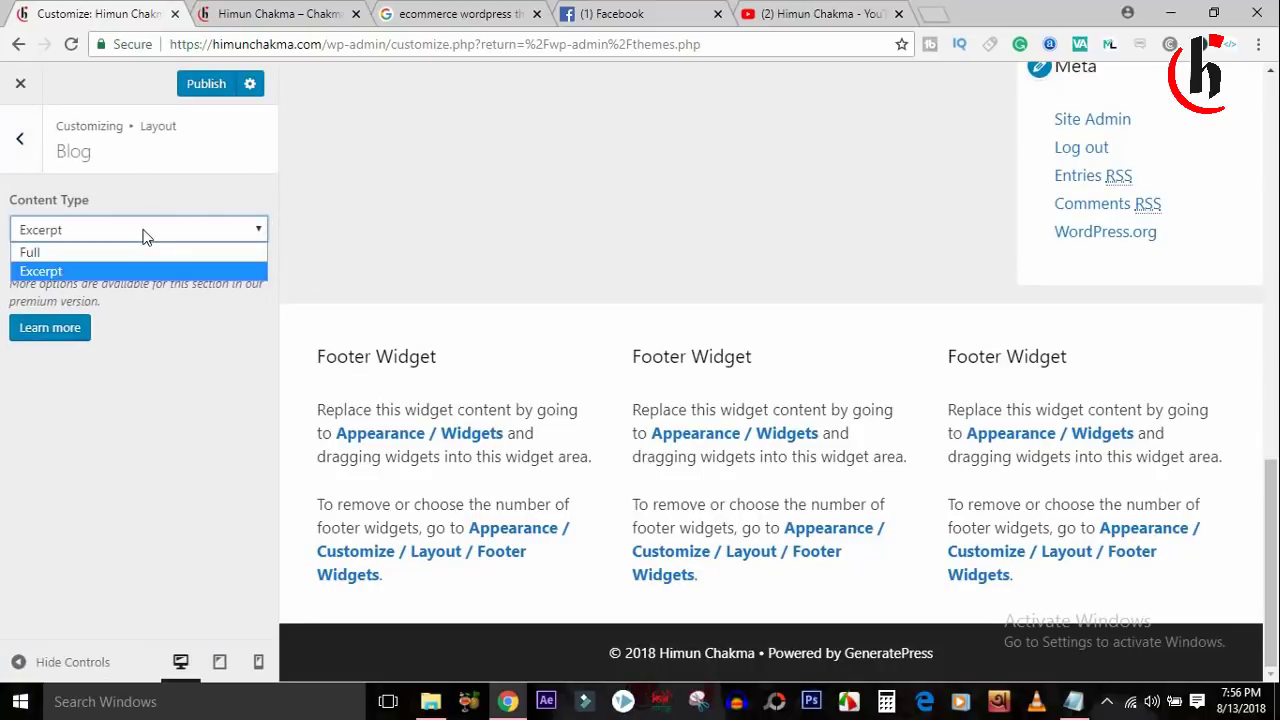
pyautogui.click(80, 272)
pyautogui.click(71, 232)
pyautogui.click(71, 254)
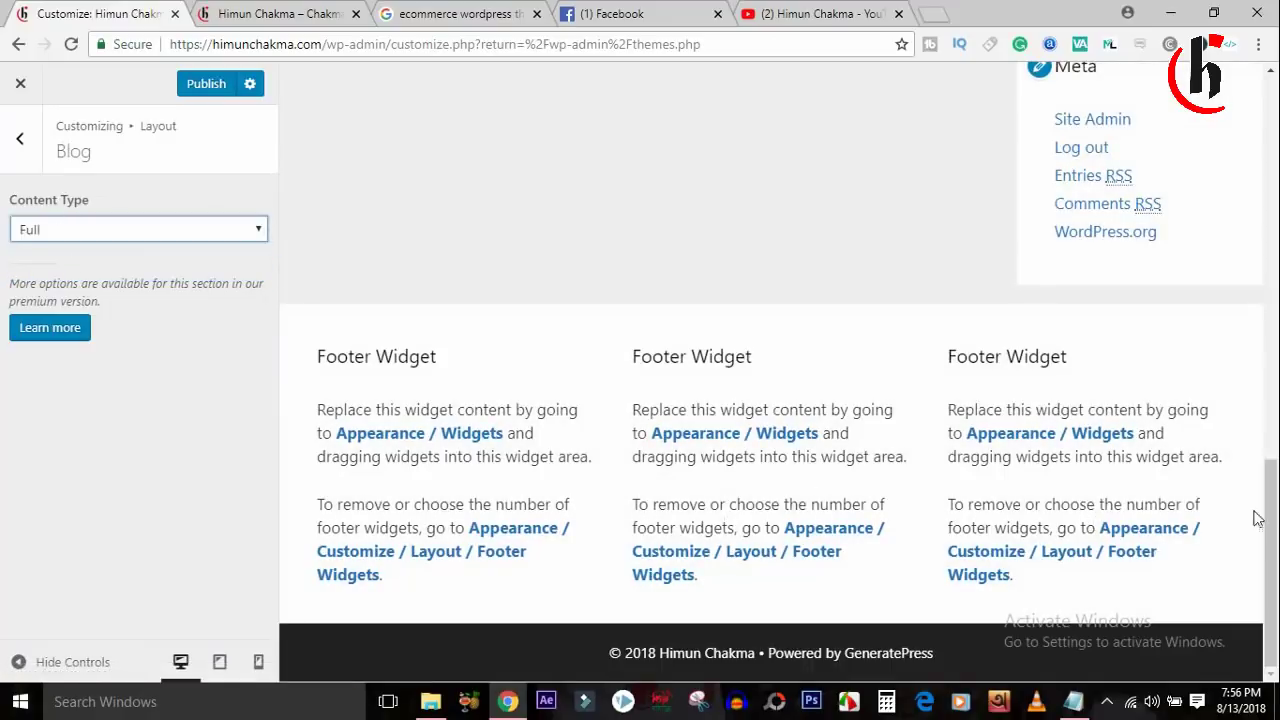
pyautogui.moveTo(1258, 518); pyautogui.dragTo(1258, 164)
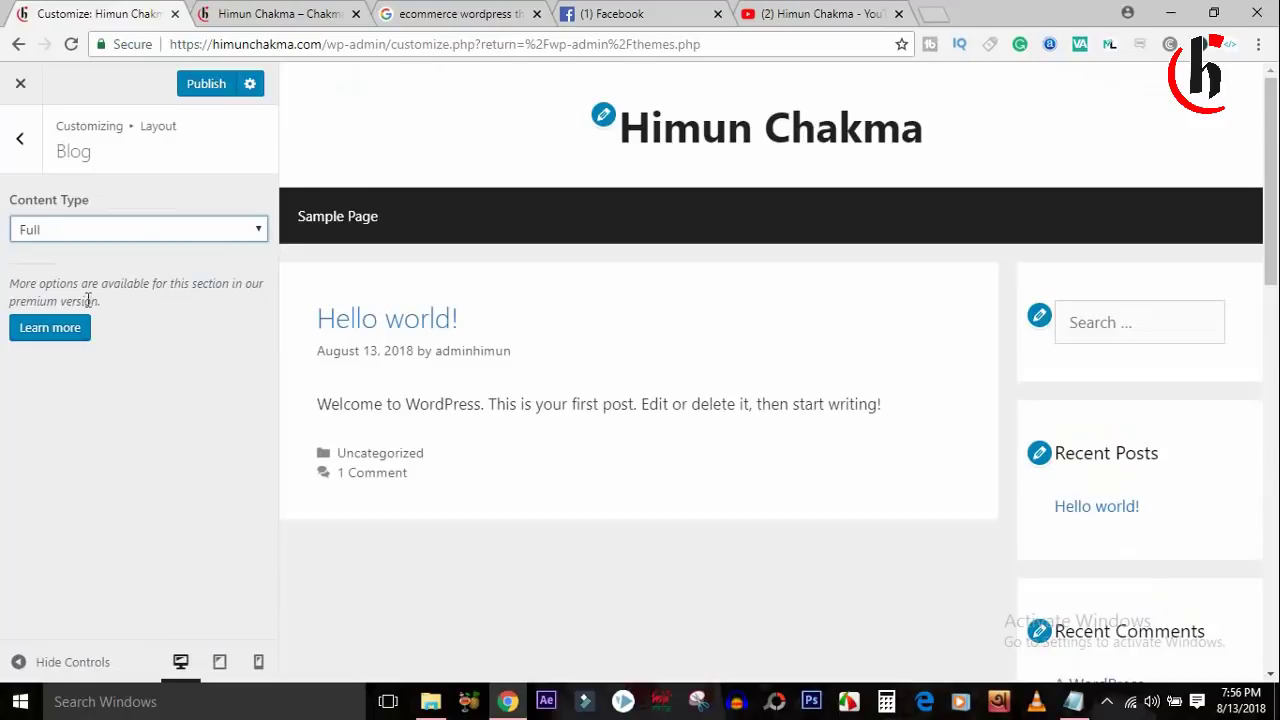
pyautogui.click(21, 155)
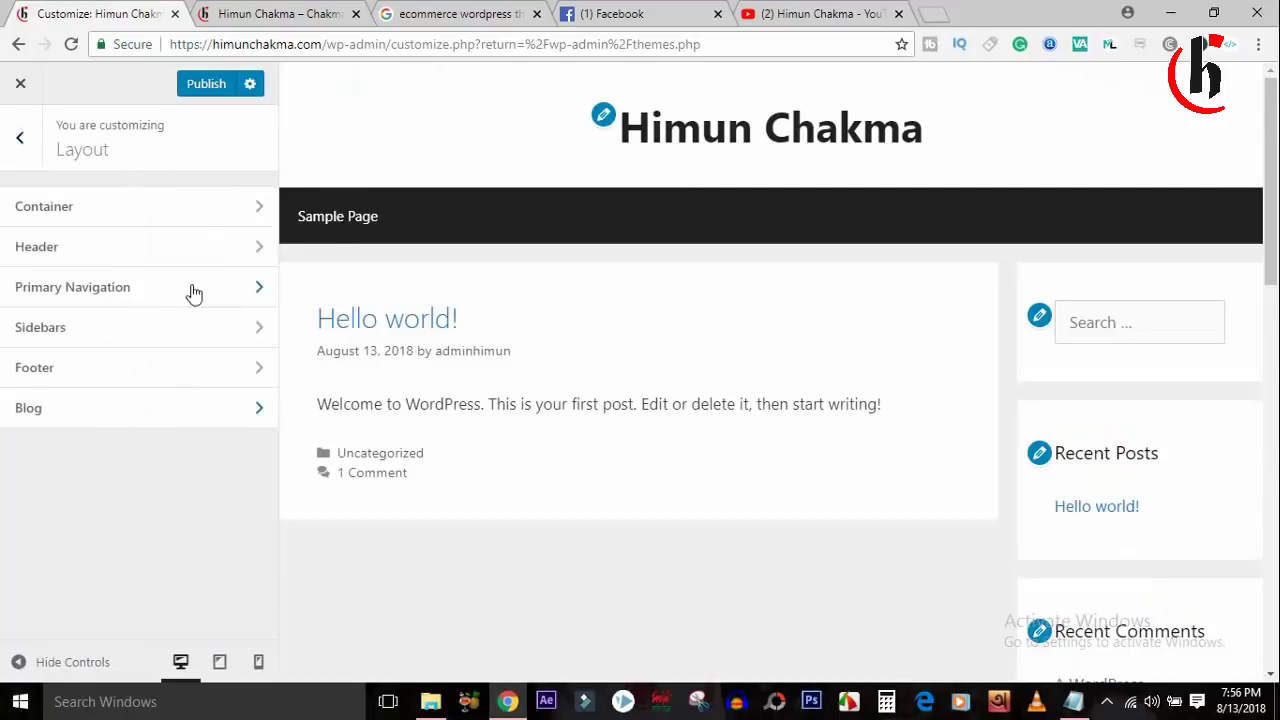
pyautogui.click(207, 85)
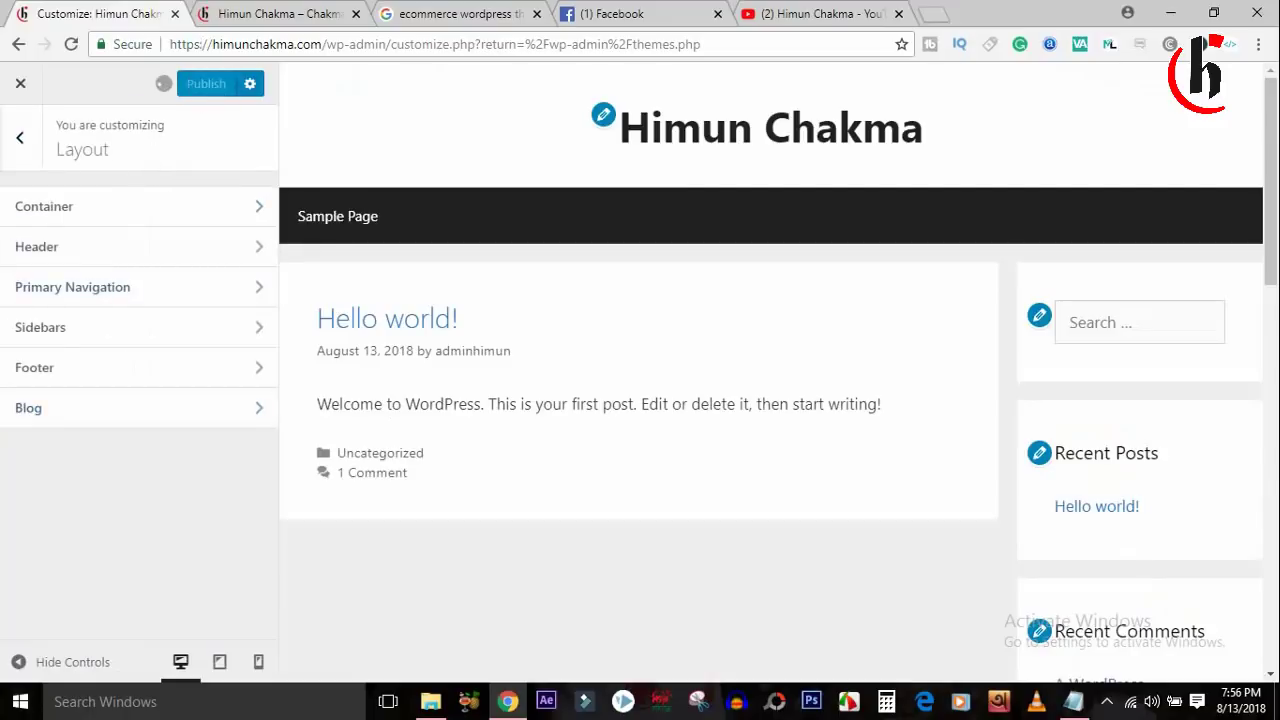
# In Colors, try a red Text Color on the post body text.
pyautogui.click(22, 145)
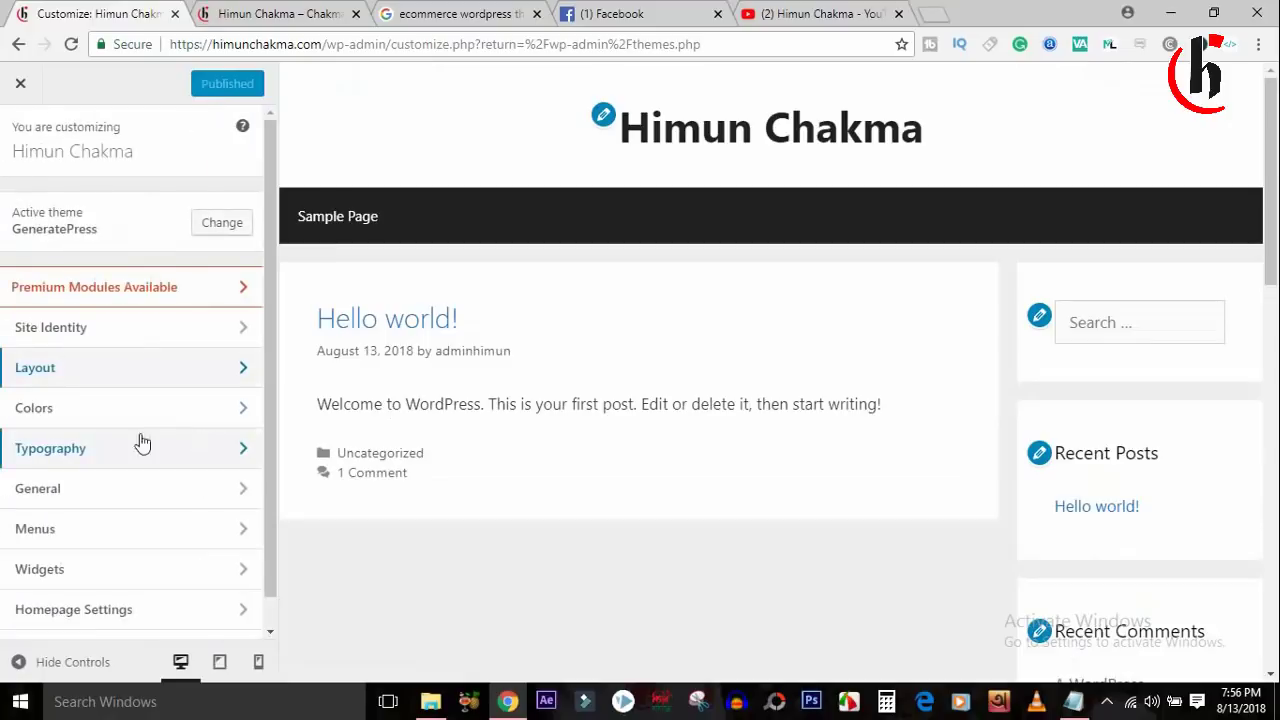
pyautogui.click(103, 418)
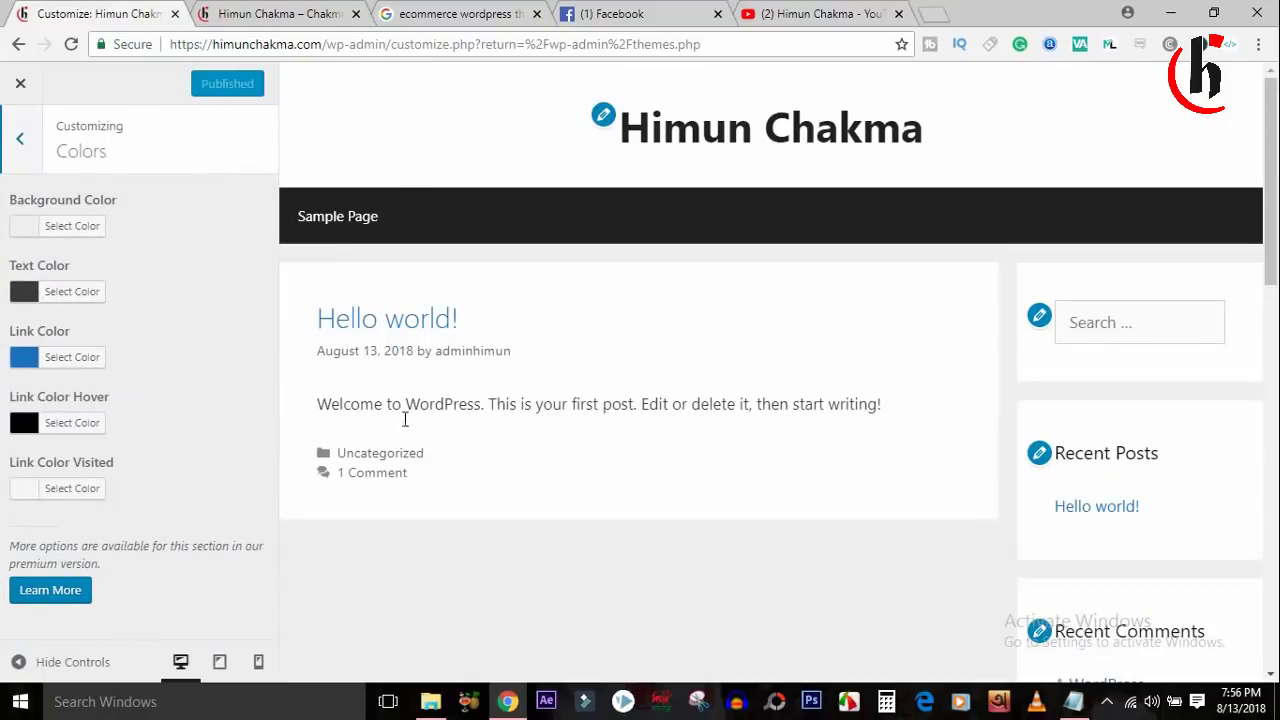
pyautogui.moveTo(386, 402); pyautogui.dragTo(675, 404)
pyautogui.click(675, 404)
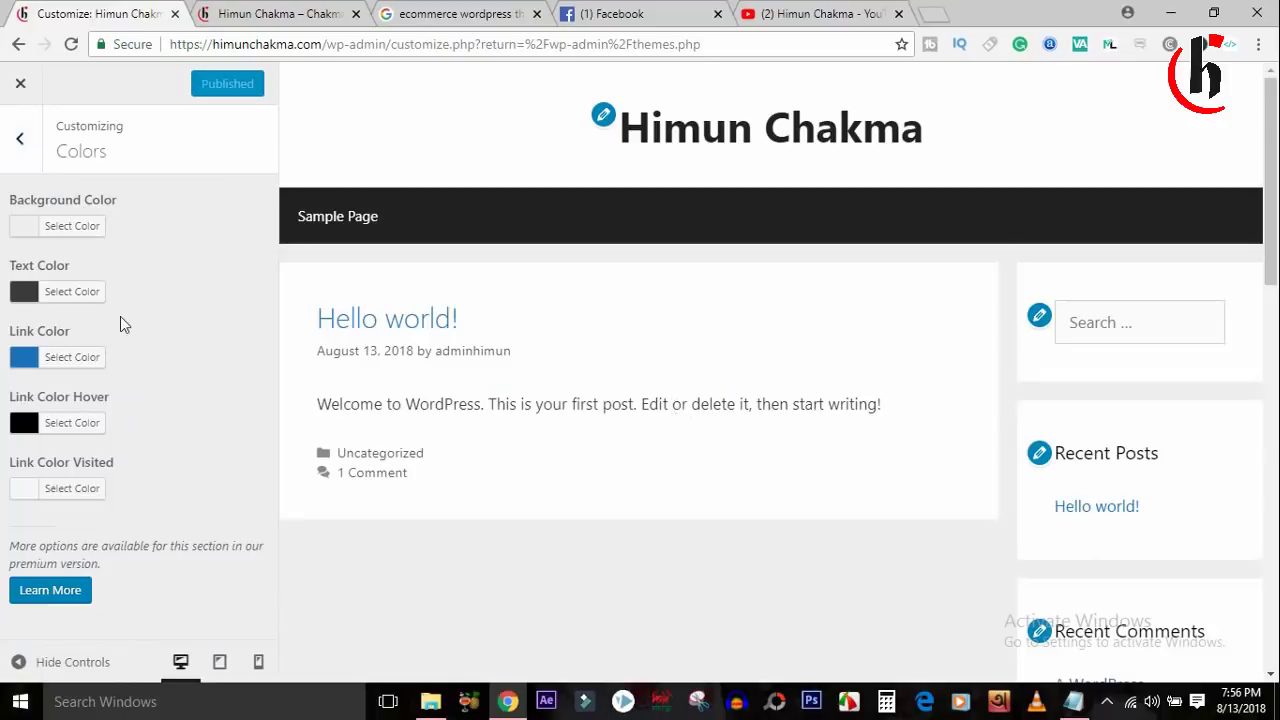
pyautogui.click(40, 293)
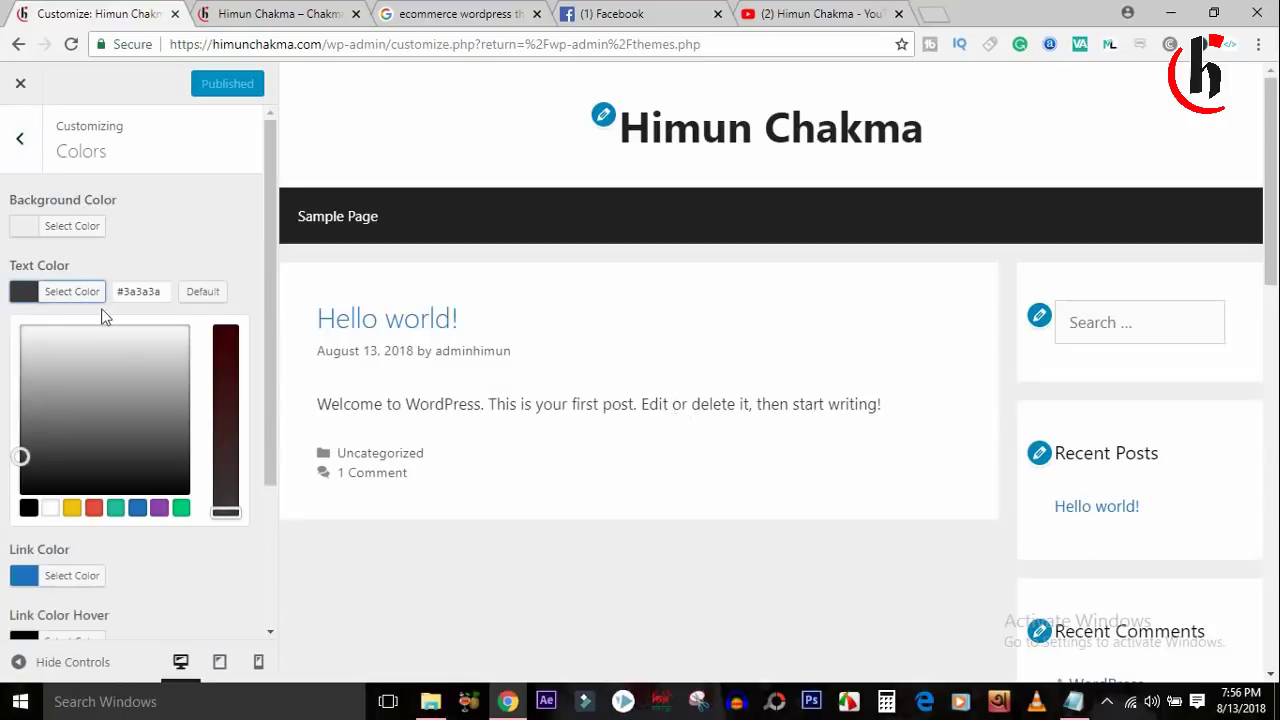
pyautogui.click(93, 509)
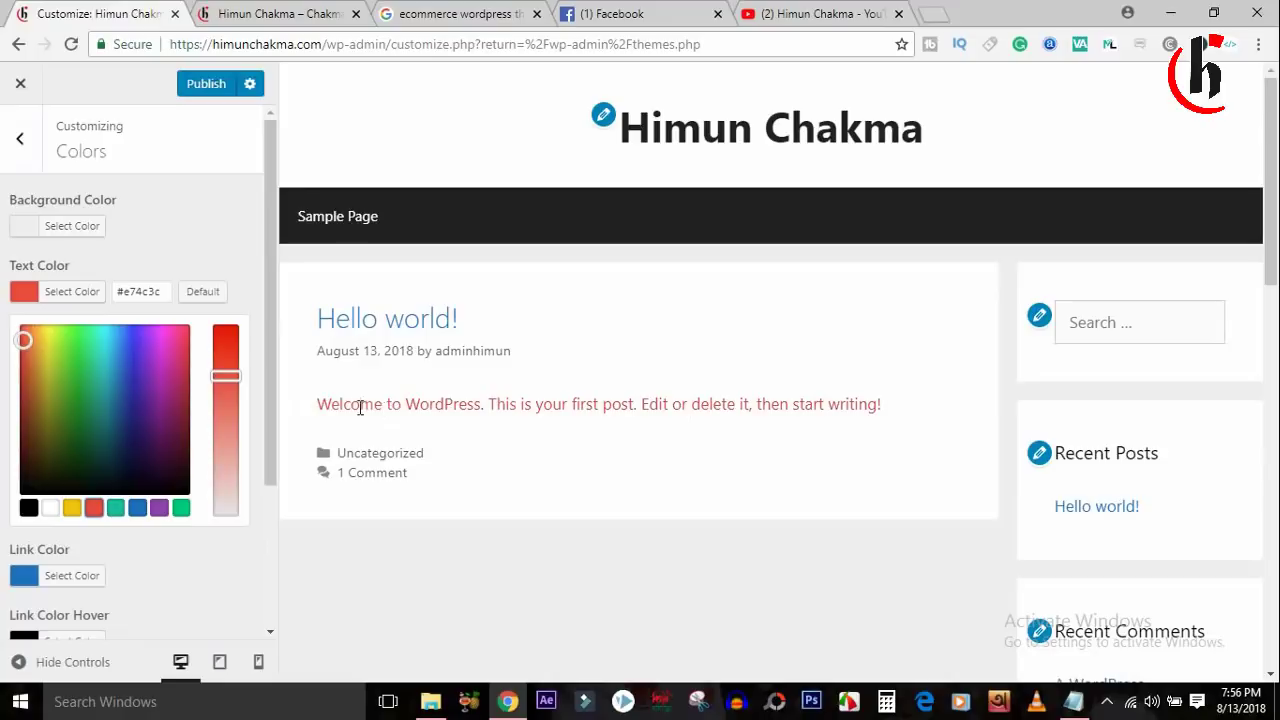
# Switch the Text Color to black (#000000) and return to the main sections list.
pyautogui.moveTo(373, 405); pyautogui.dragTo(693, 424)
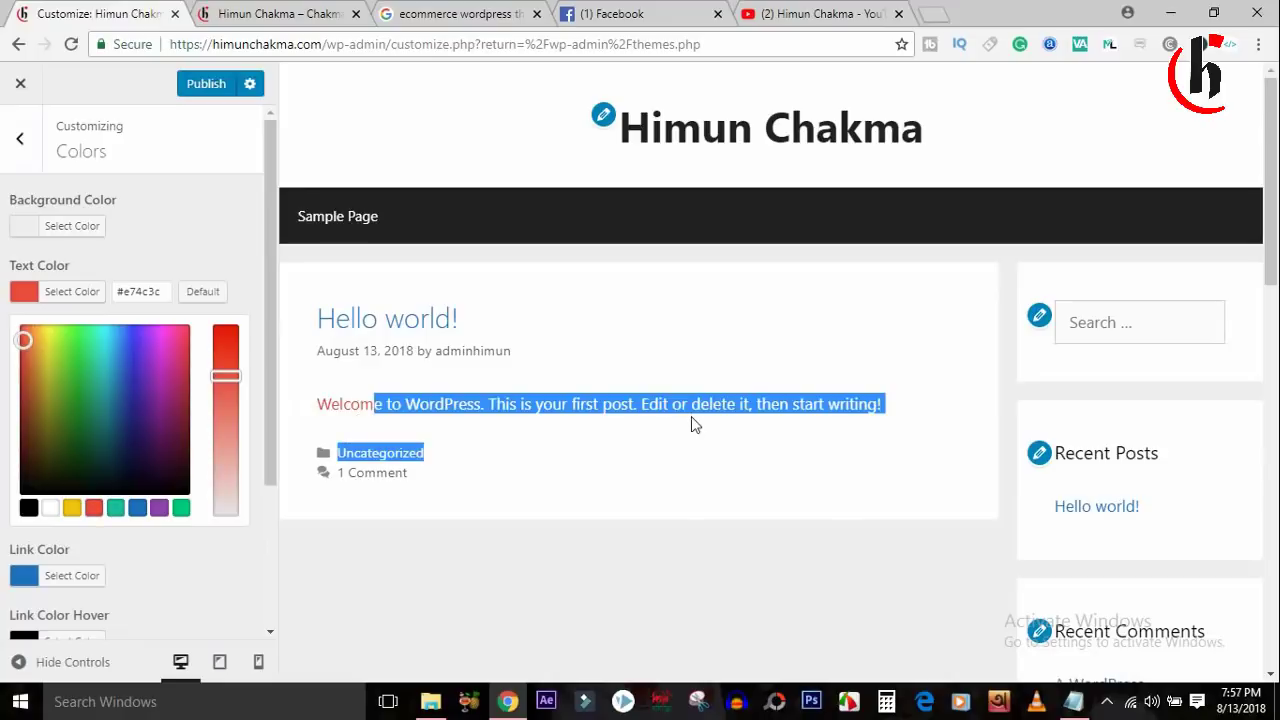
pyautogui.click(29, 508)
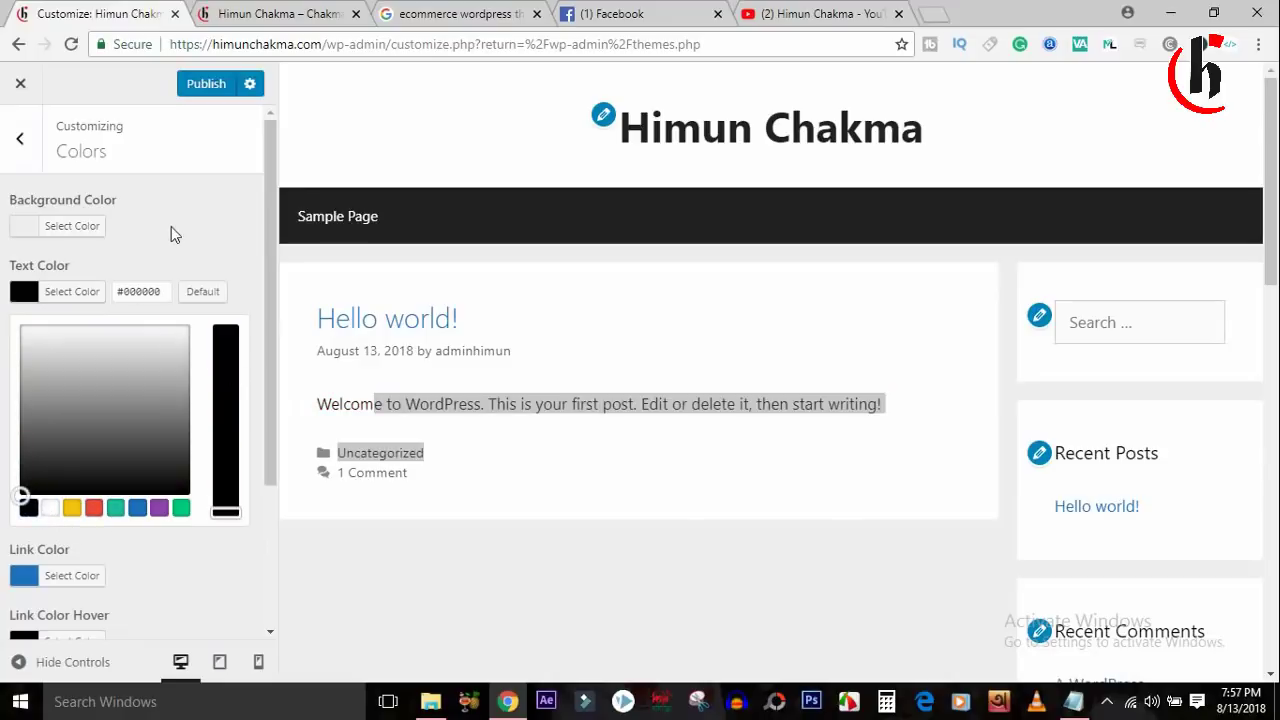
pyautogui.click(508, 426)
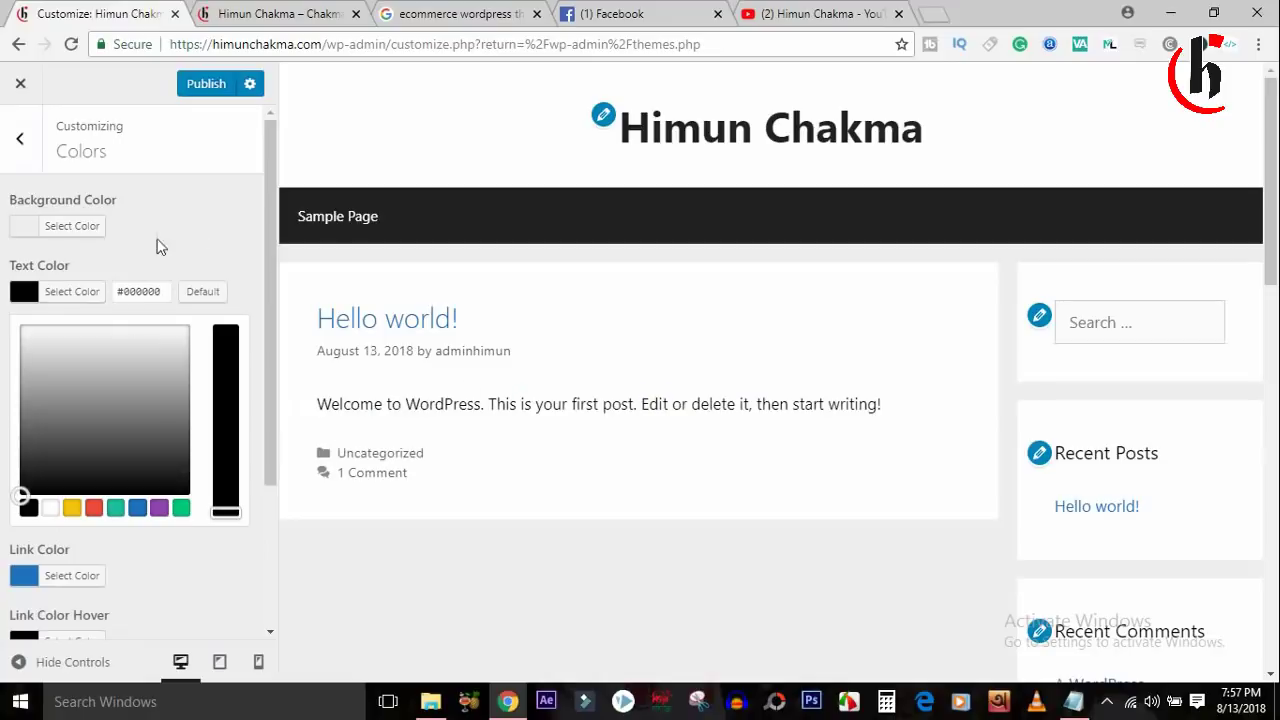
pyautogui.click(229, 614)
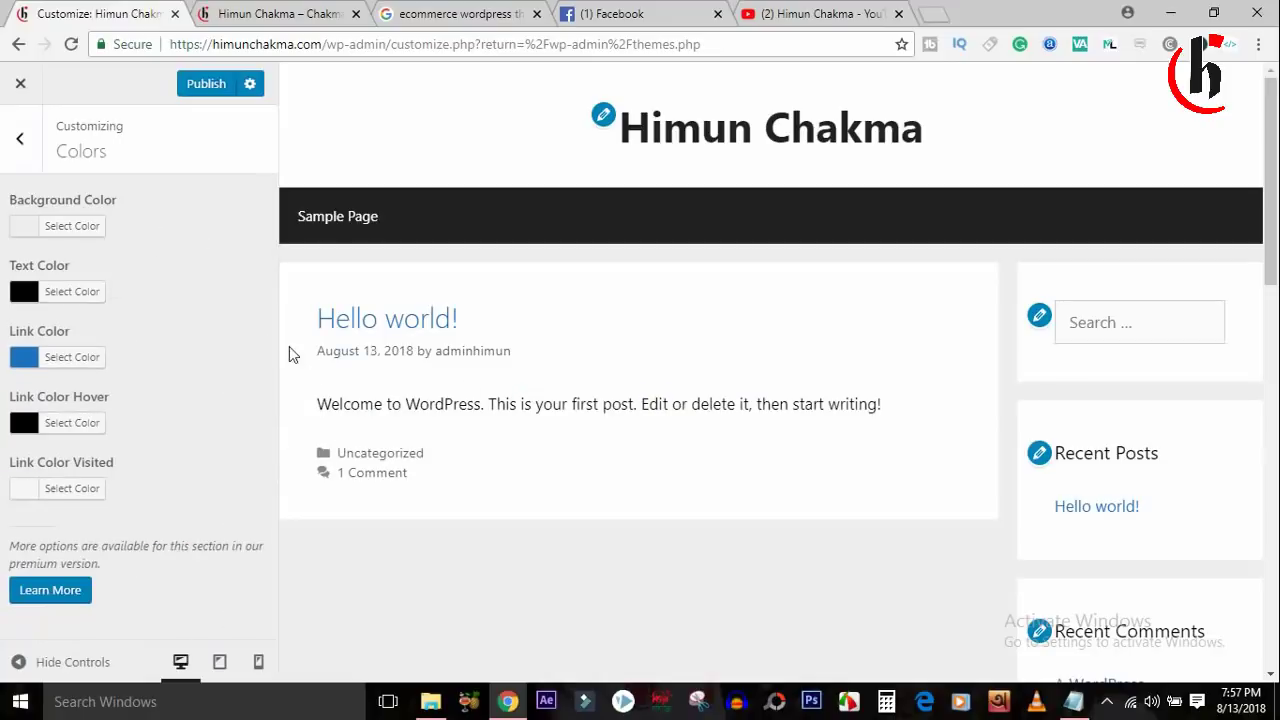
pyautogui.click(20, 140)
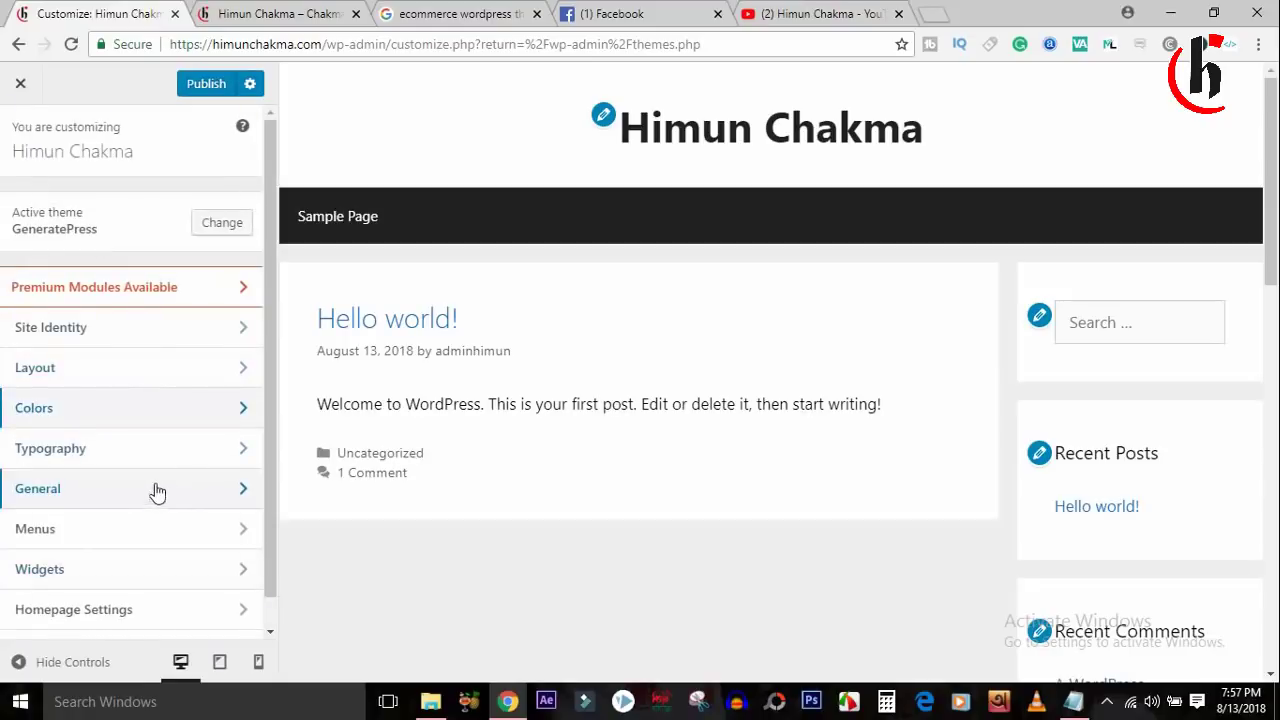
# Glance at the Typography and General settings, then open the Menus section.
pyautogui.click(152, 449)
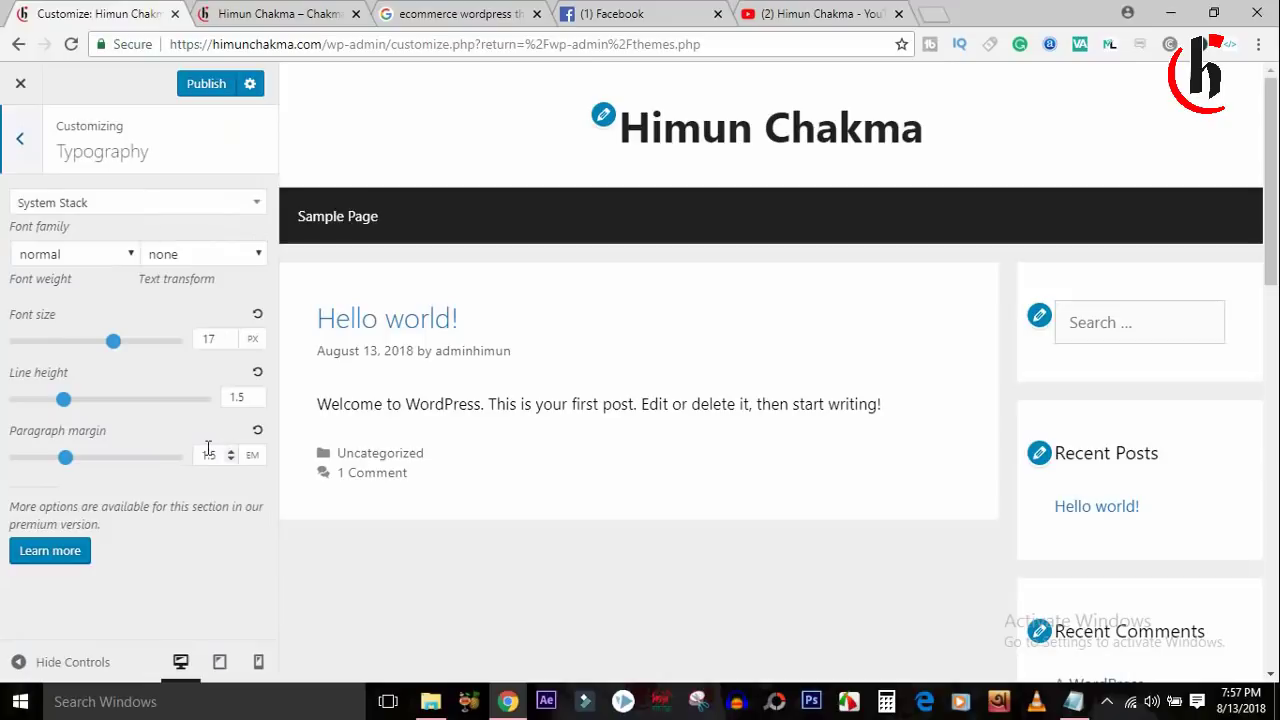
pyautogui.click(22, 160)
pyautogui.click(108, 496)
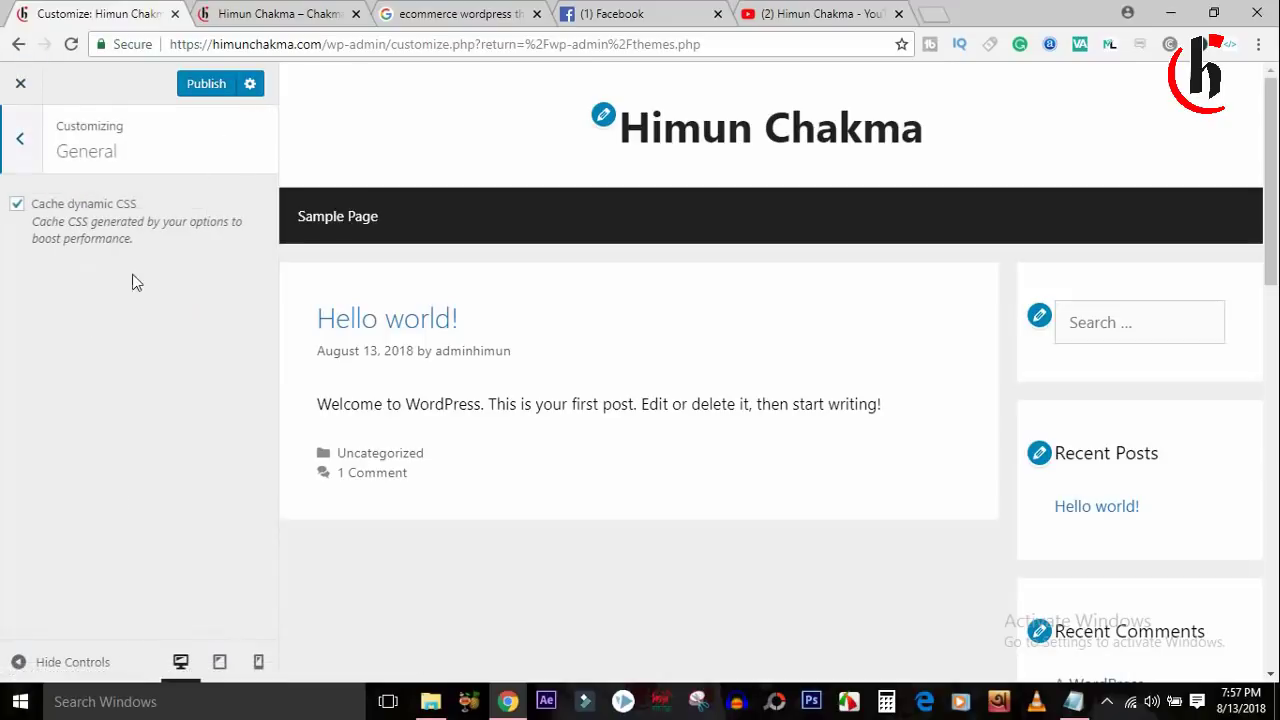
pyautogui.click(24, 152)
pyautogui.click(104, 536)
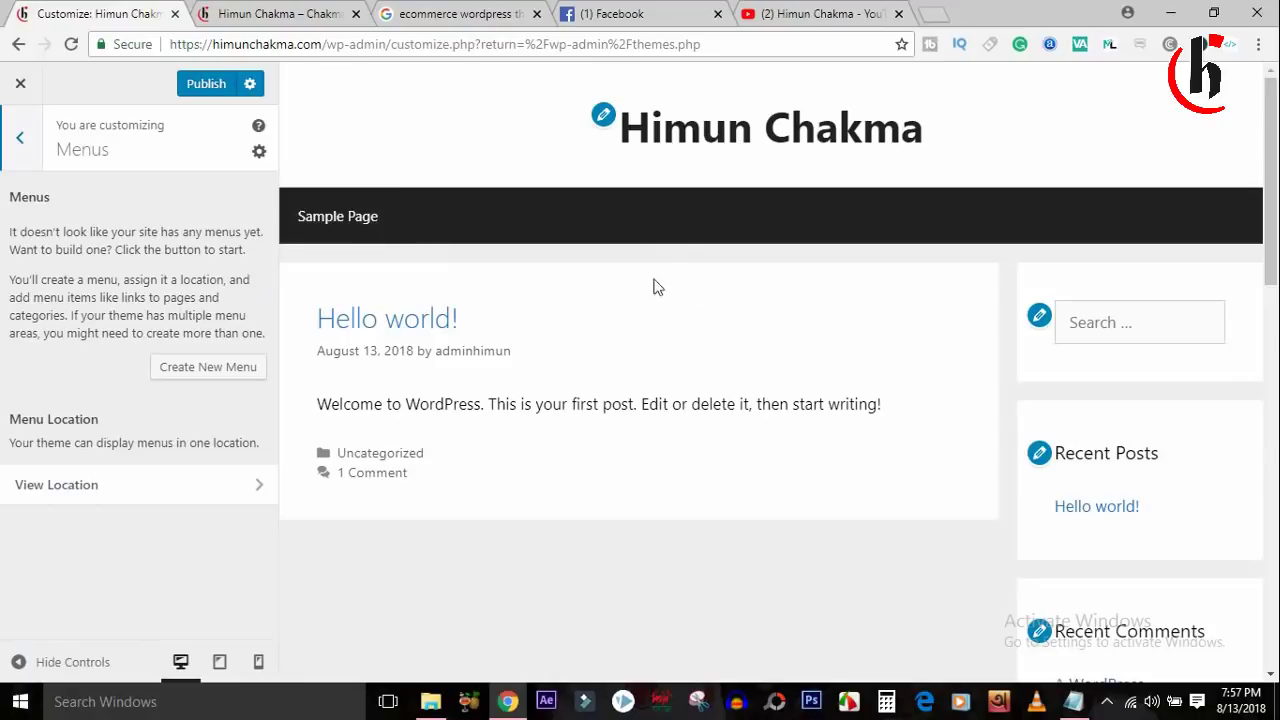
# Create a new menu named Home assigned to the Primary Menu location.
pyautogui.click(216, 371)
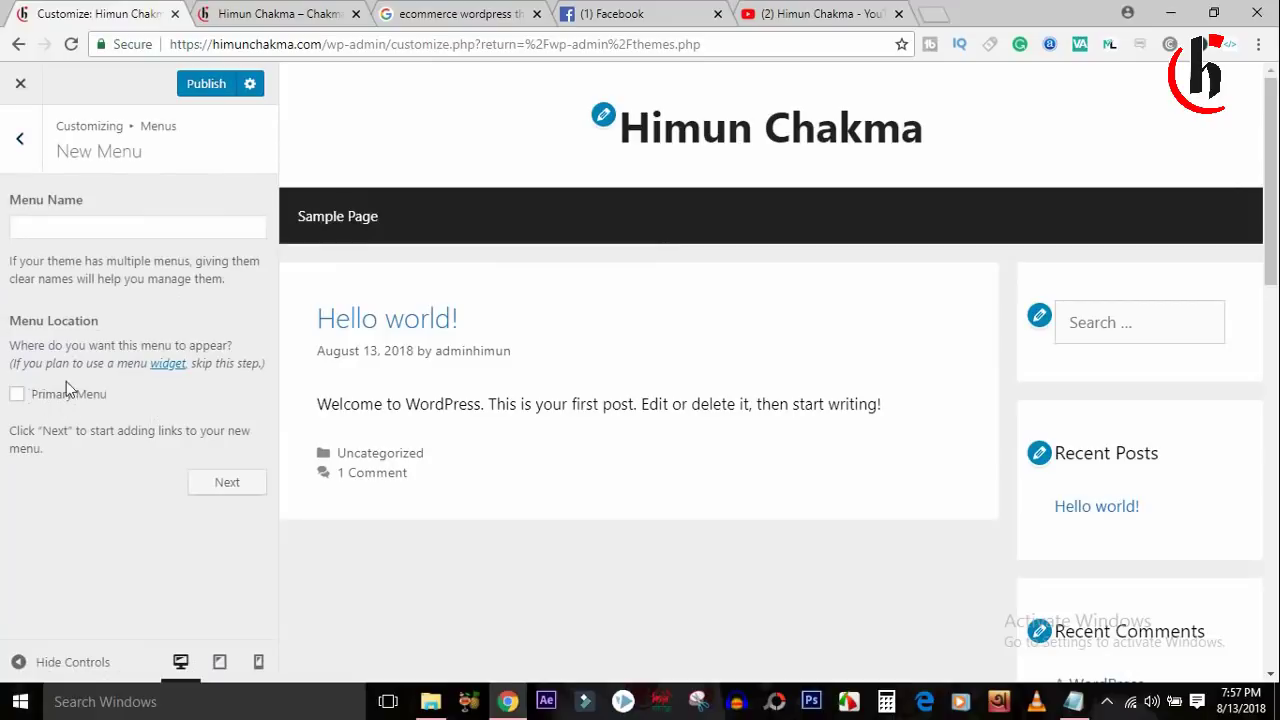
pyautogui.click(17, 394)
pyautogui.click(237, 484)
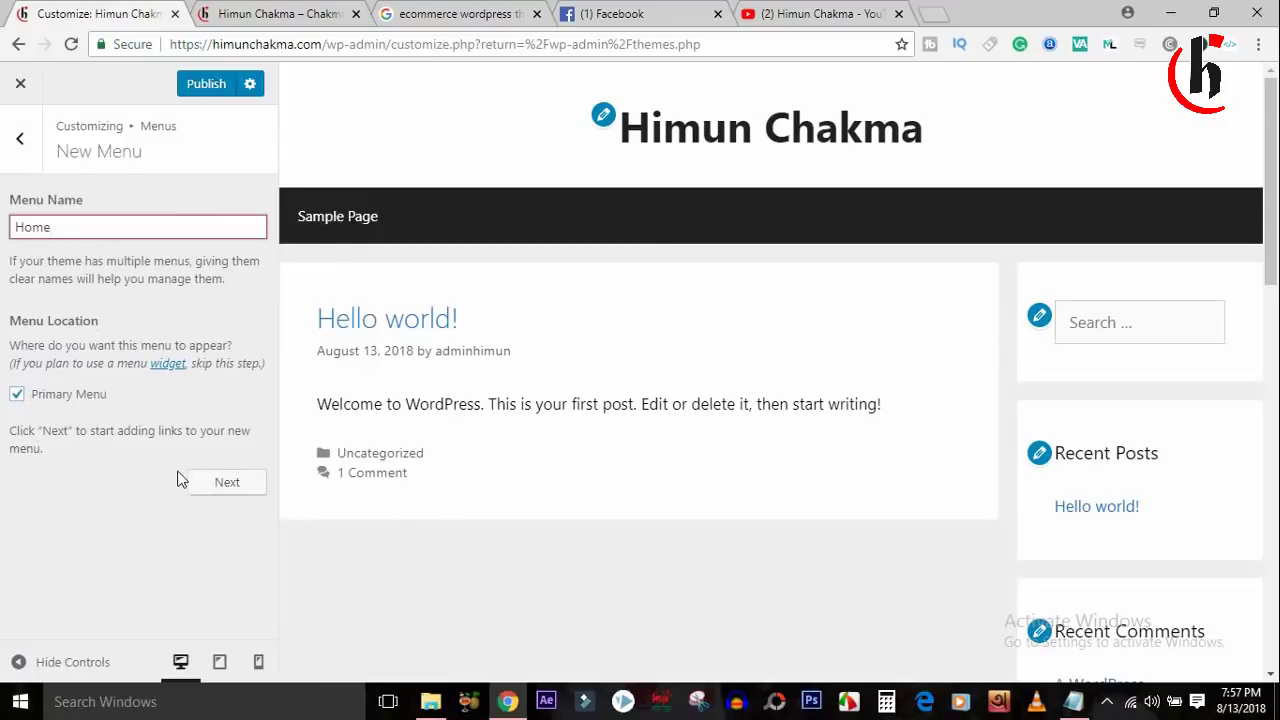
pyautogui.click(229, 484)
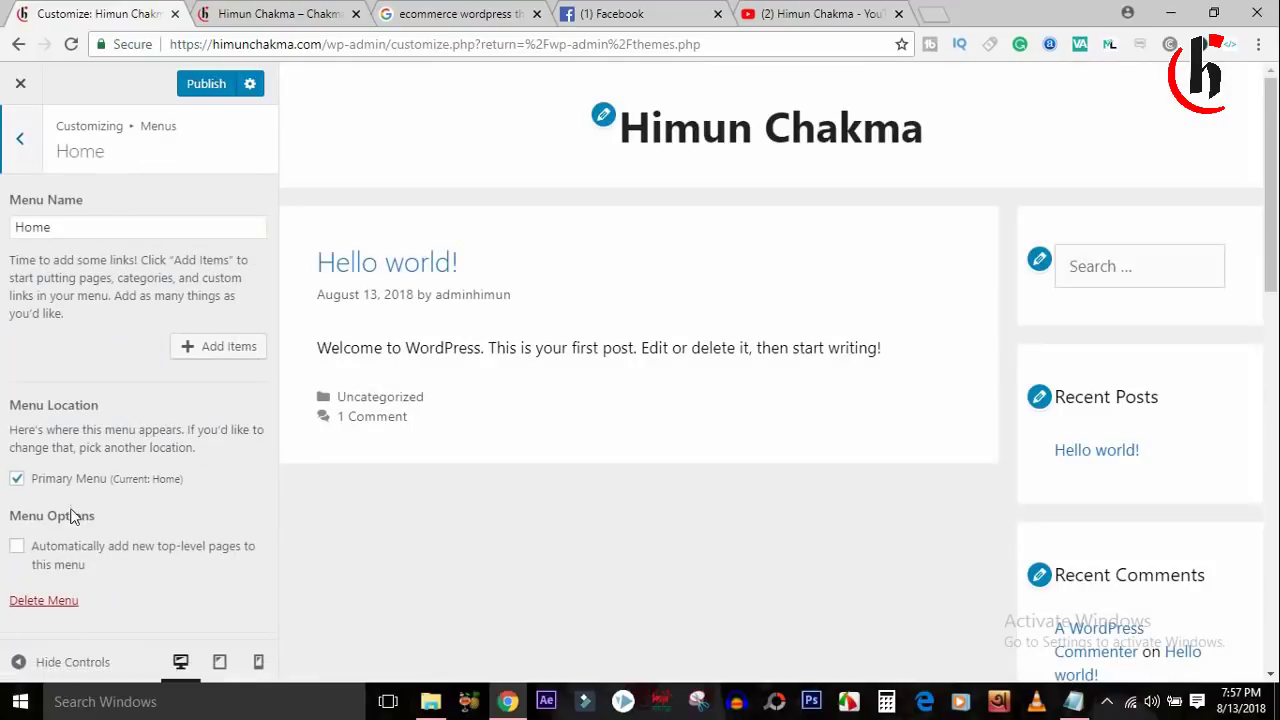
# Add the Home link and a new About Us page to the Home menu.
pyautogui.click(220, 348)
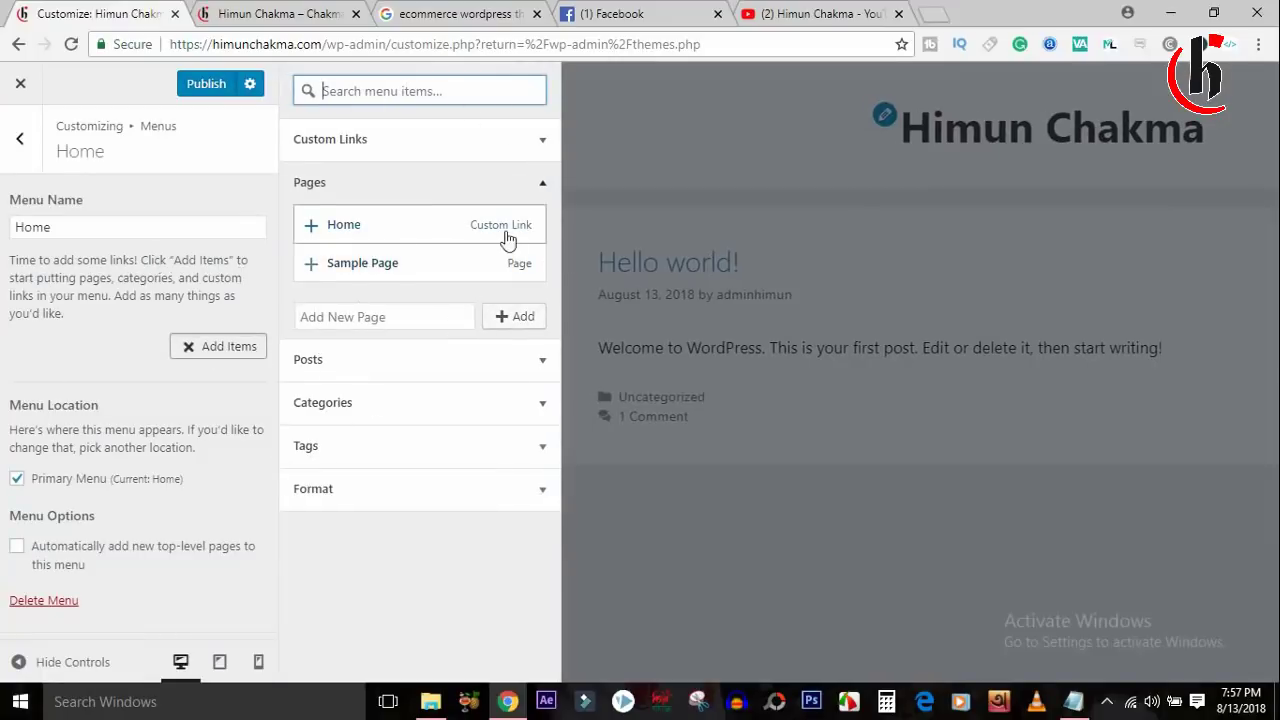
pyautogui.click(331, 228)
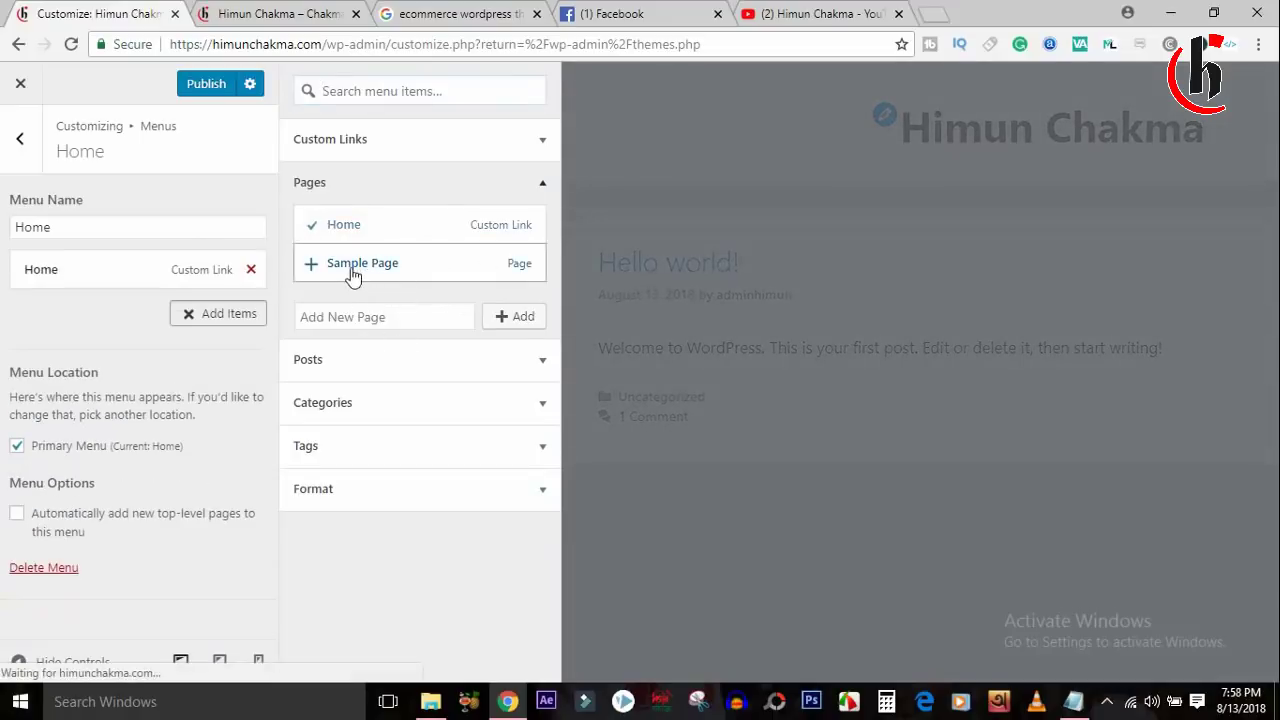
pyautogui.click(332, 318)
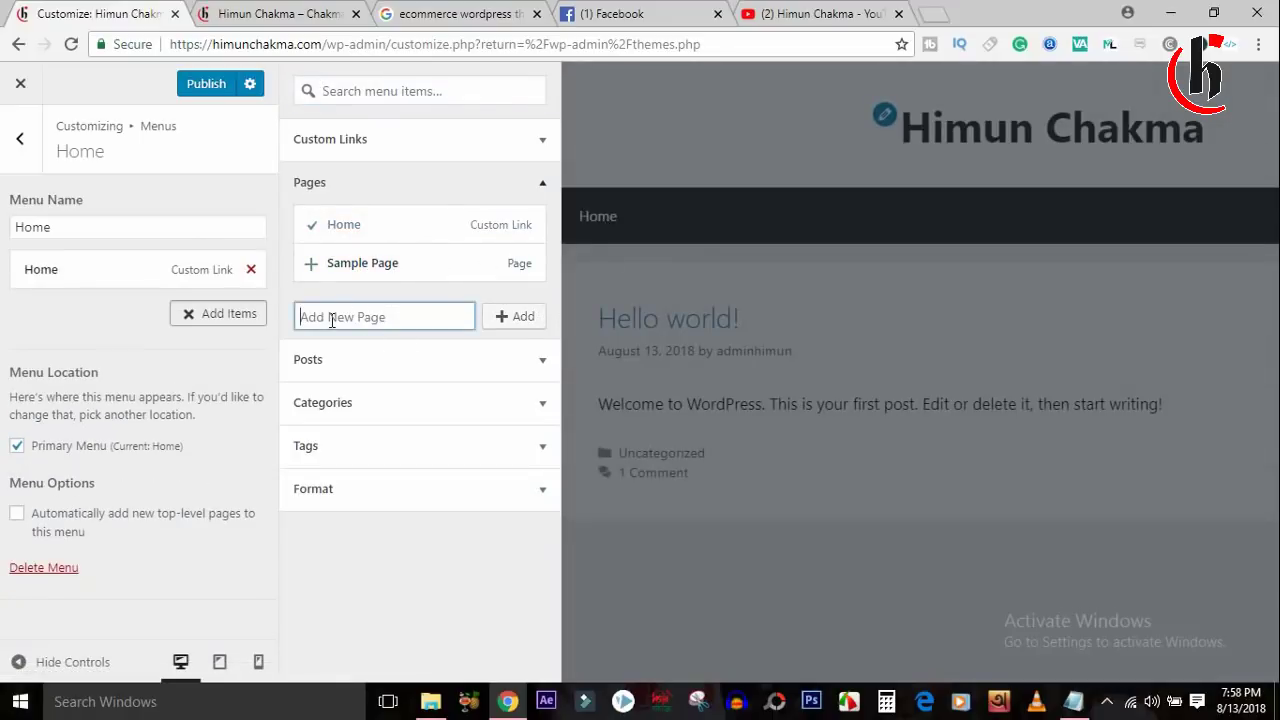
pyautogui.write('About Us')
pyautogui.click(514, 316)
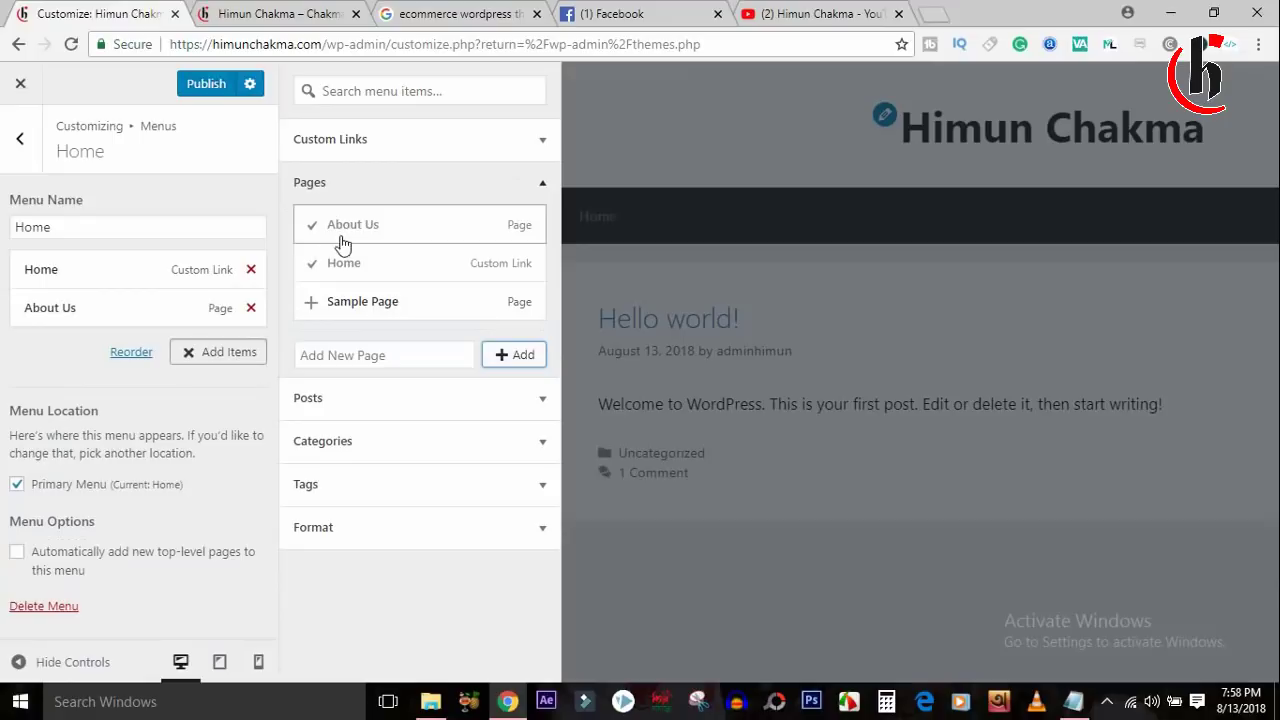
# Add new Privacy Policy and YouTube pages to the menu.
pyautogui.click(350, 356)
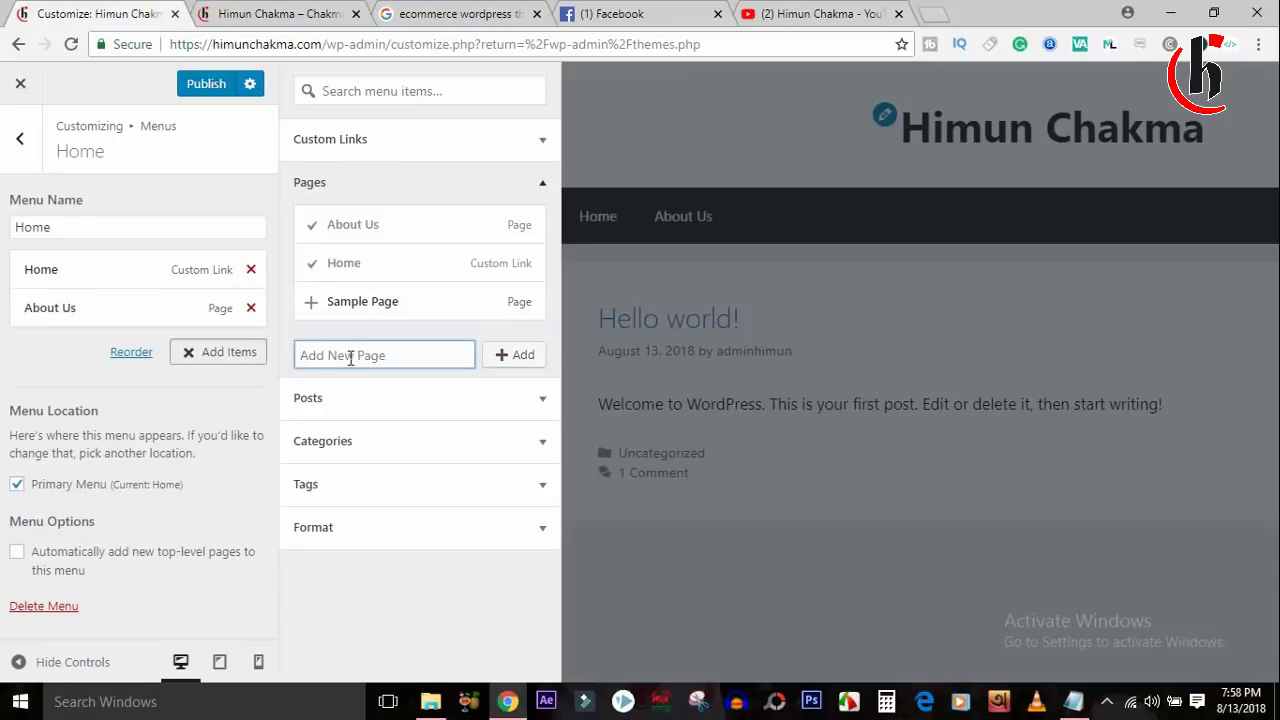
pyautogui.write('C')
pyautogui.press('BackSpace')
pyautogui.press('BackSpace')
pyautogui.press('BackSpace')
pyautogui.press('BackSpace')
pyautogui.write('Pr')
pyautogui.write('ivacy')
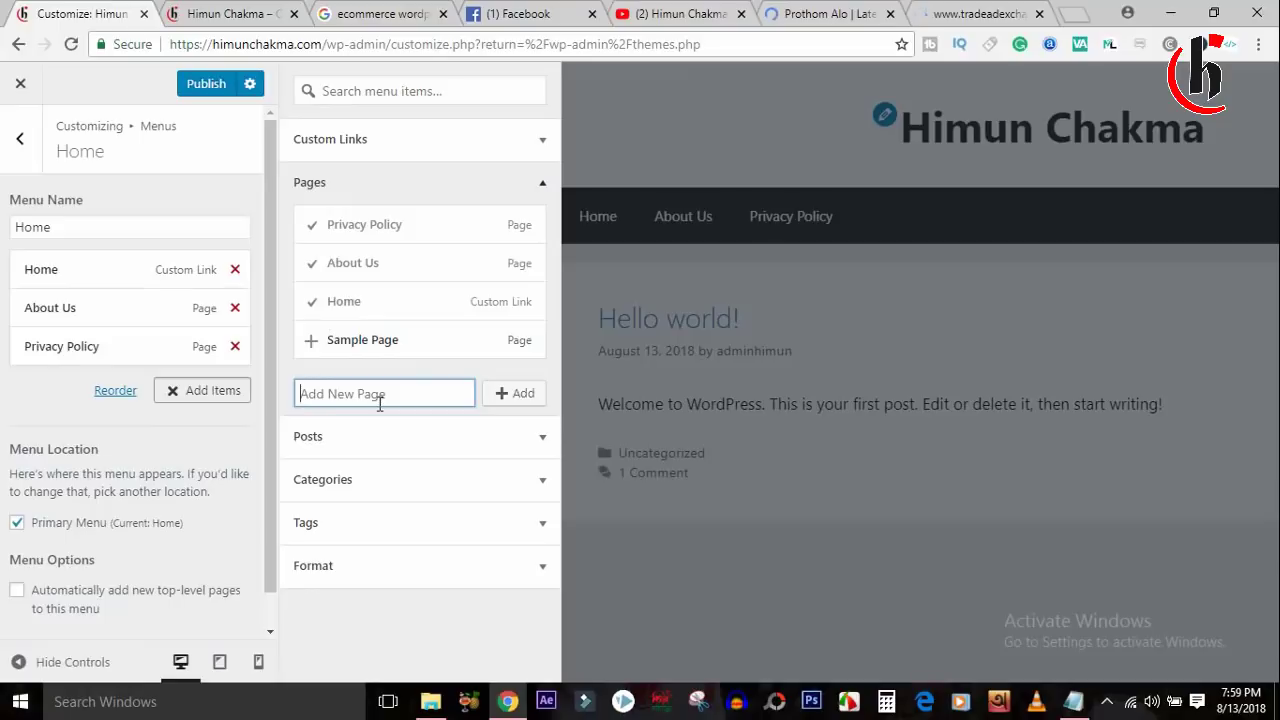
pyautogui.write('YouTube')
pyautogui.click(503, 398)
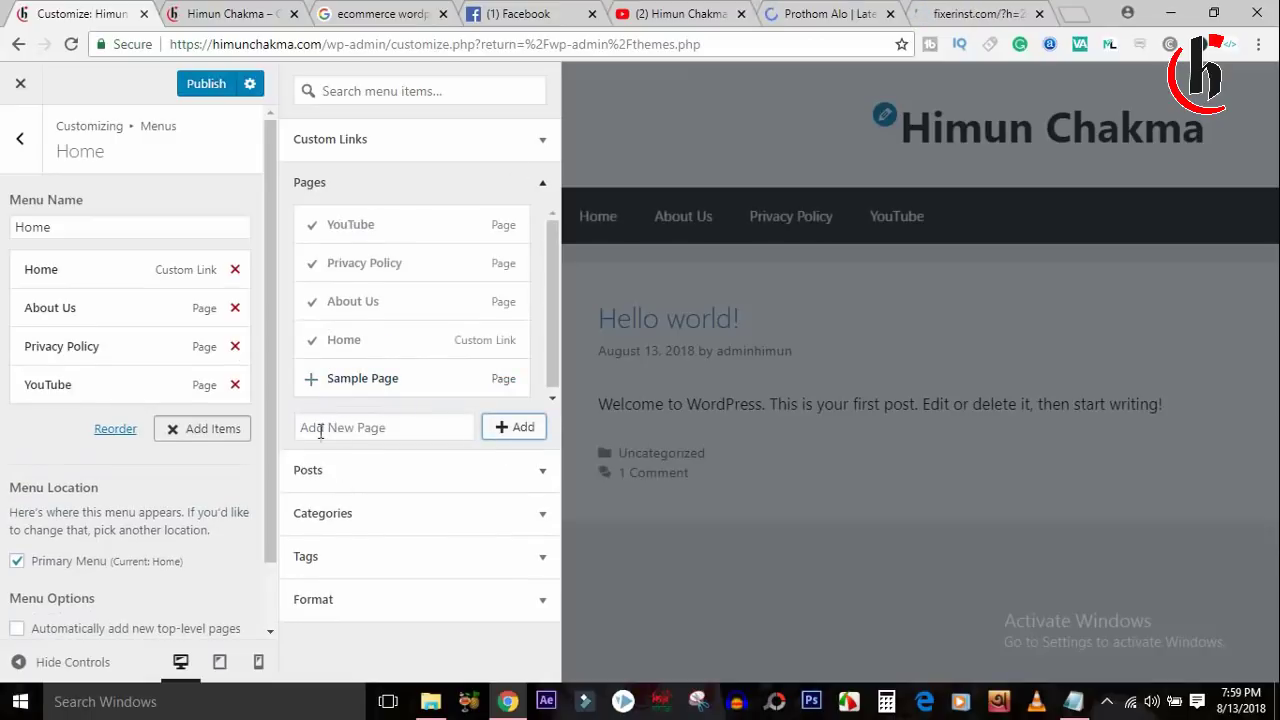
# Add new Android and Software Collection pages, publish the menu, and view the live site.
pyautogui.click(320, 428)
pyautogui.write('a')
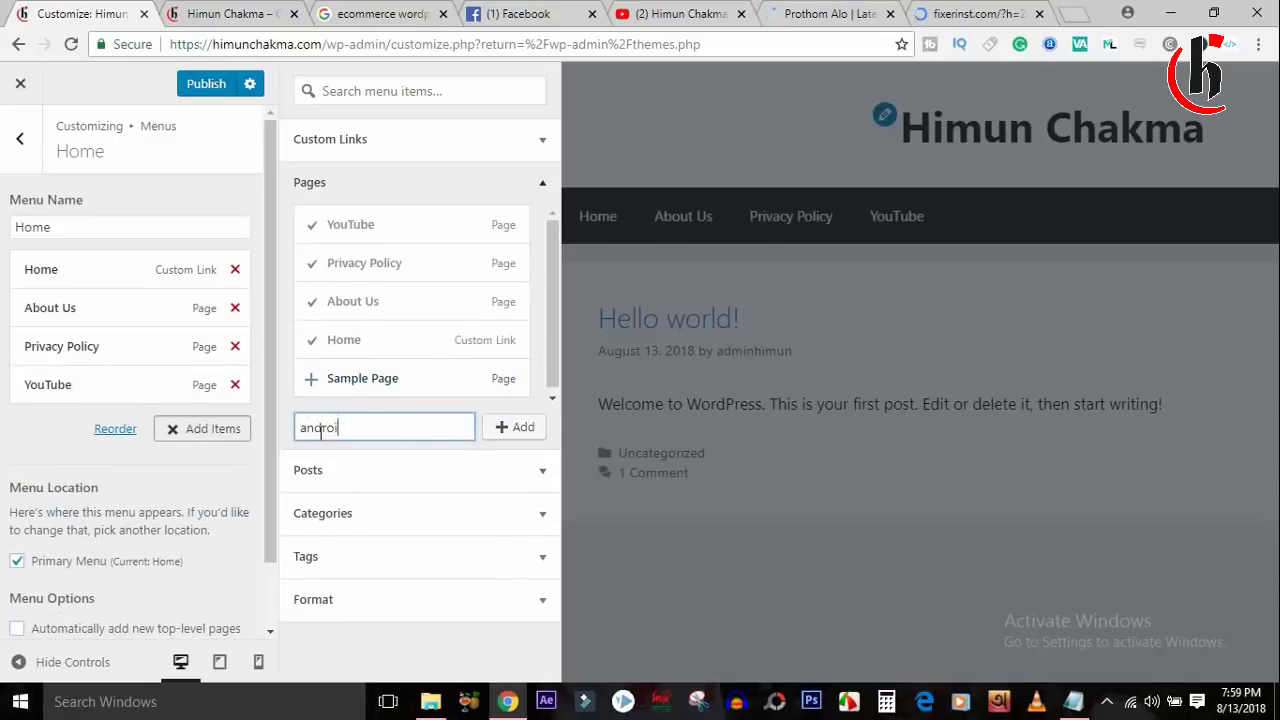
pyautogui.write('nd')
pyautogui.press('BackSpace')
pyautogui.press('BackSpace')
pyautogui.press('BackSpace')
pyautogui.write('An')
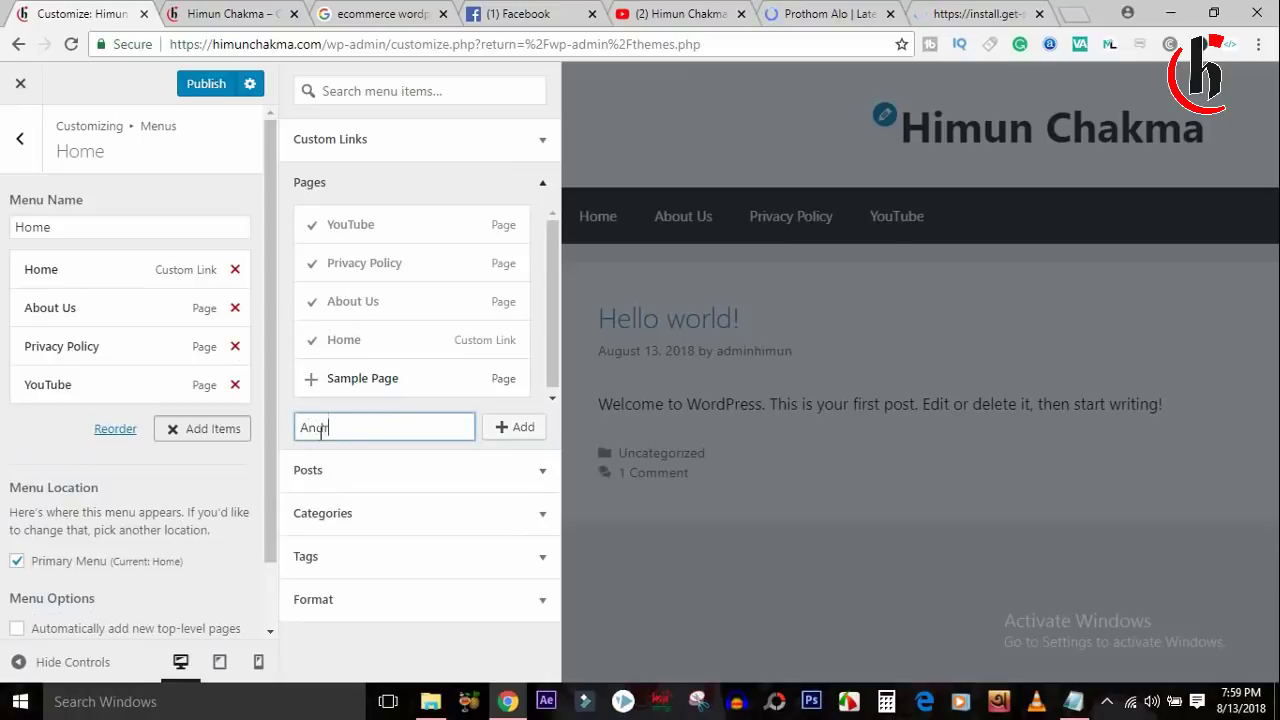
pyautogui.click(497, 429)
pyautogui.click(318, 420)
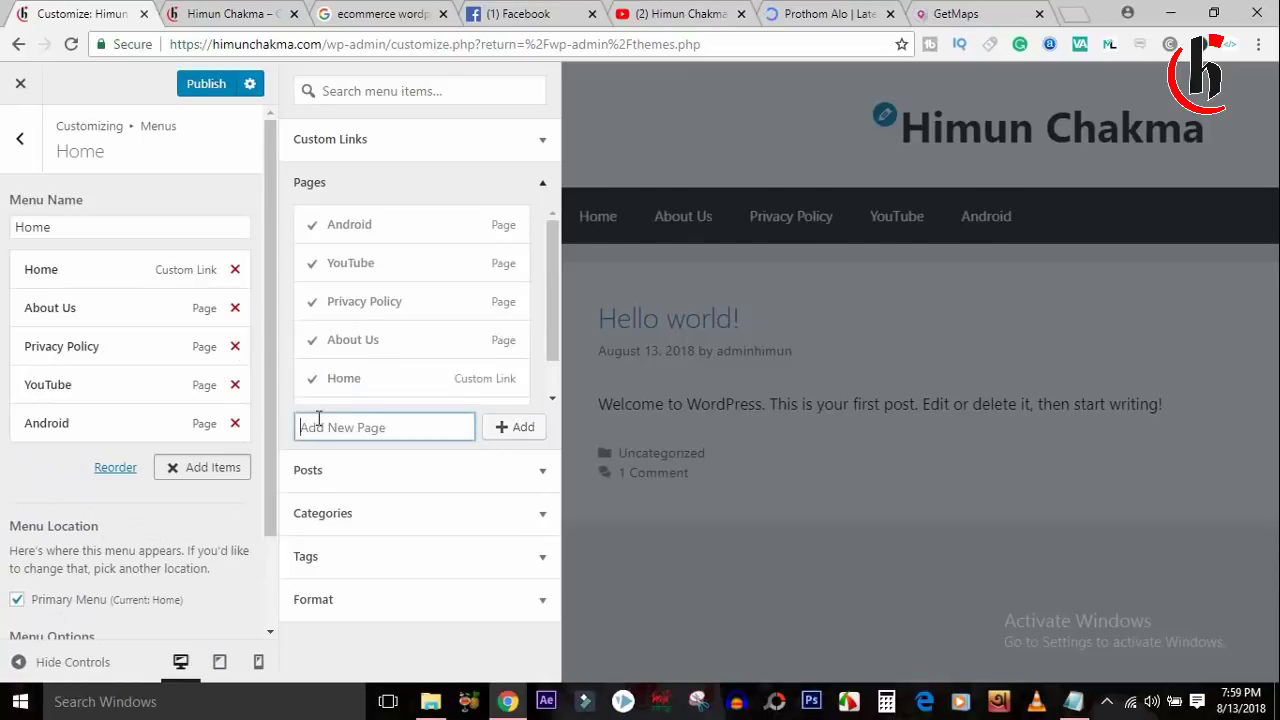
pyautogui.write('Software Collection')
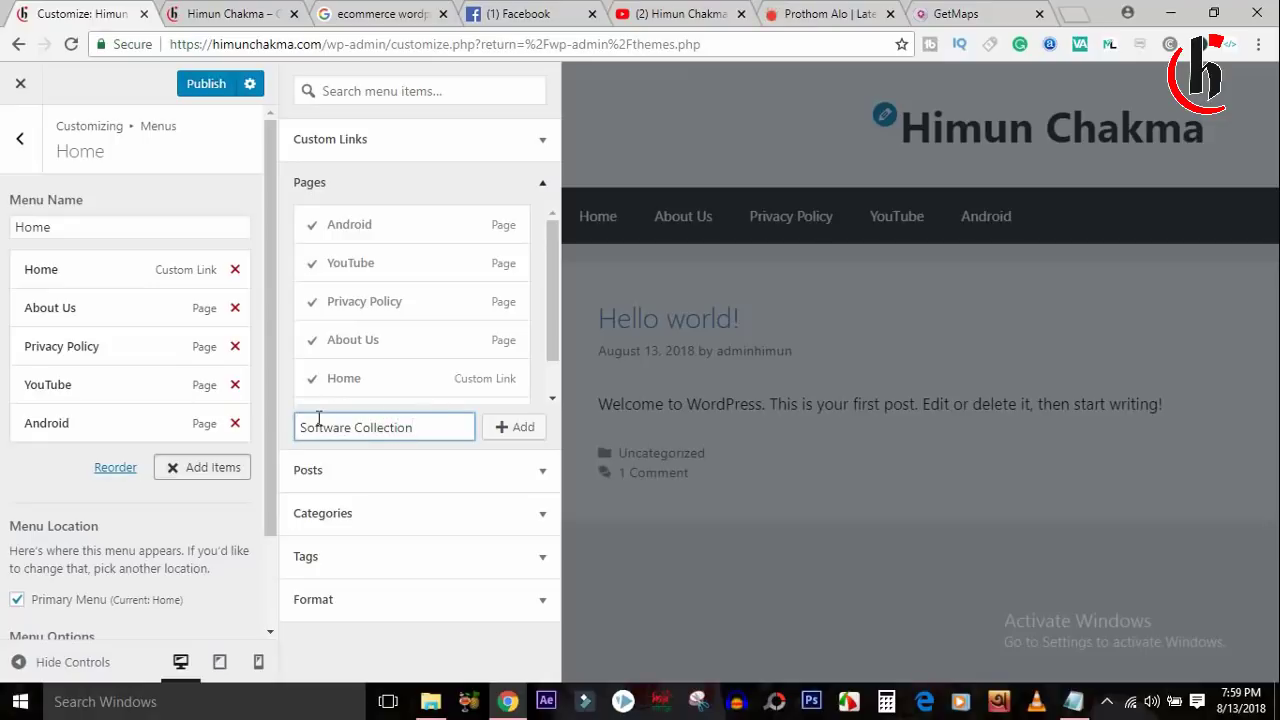
pyautogui.click(514, 427)
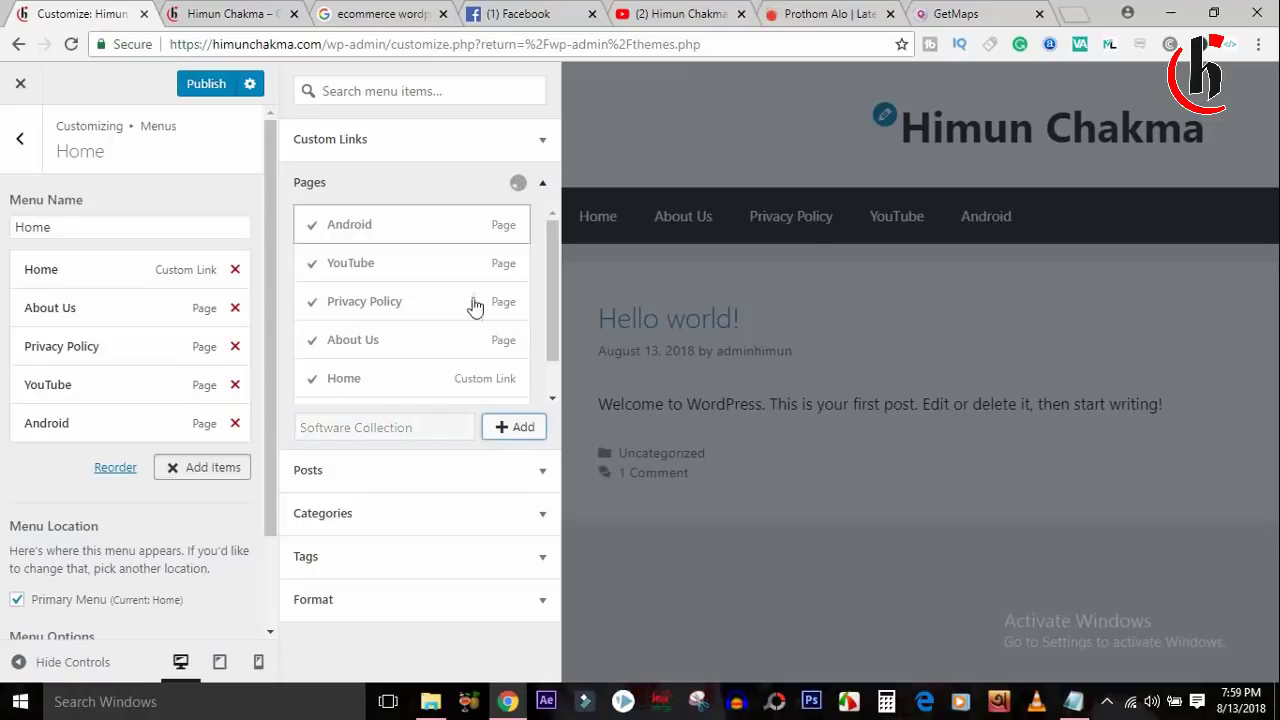
pyautogui.click(224, 86)
pyautogui.click(225, 13)
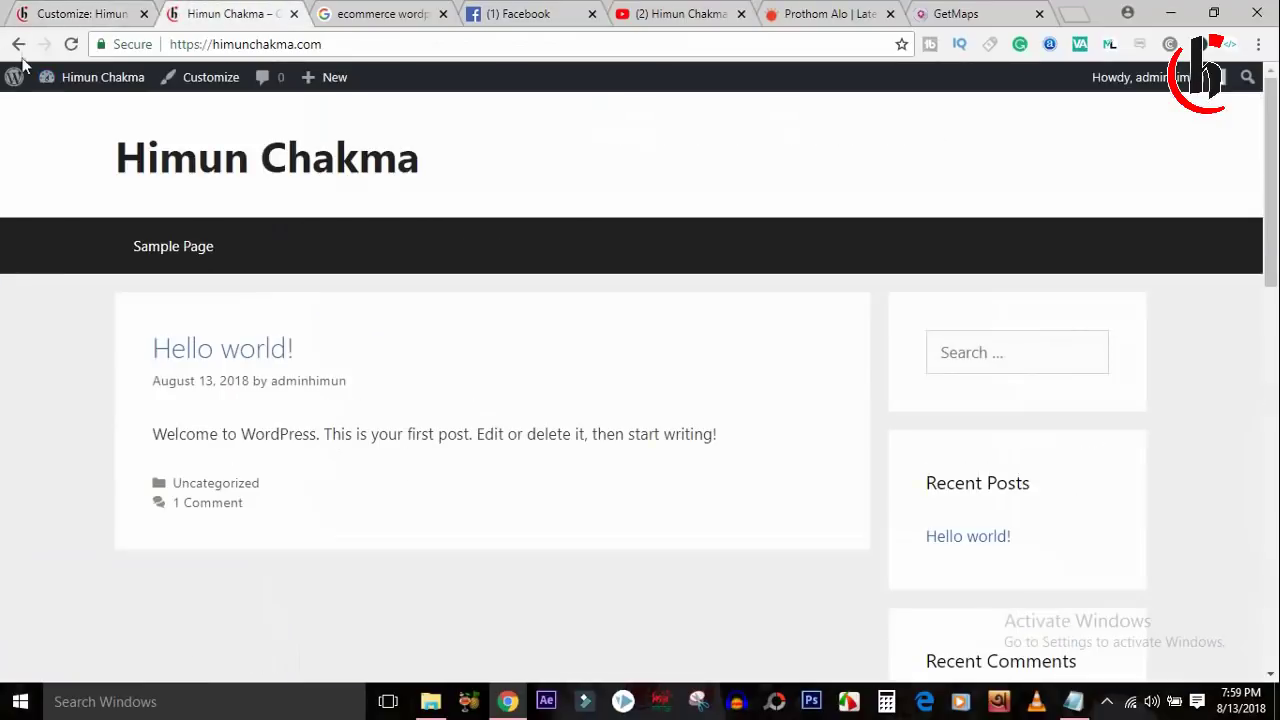
# Check the live menu, then move About Us last and YouTube after Home, and publish.
pyautogui.click(77, 46)
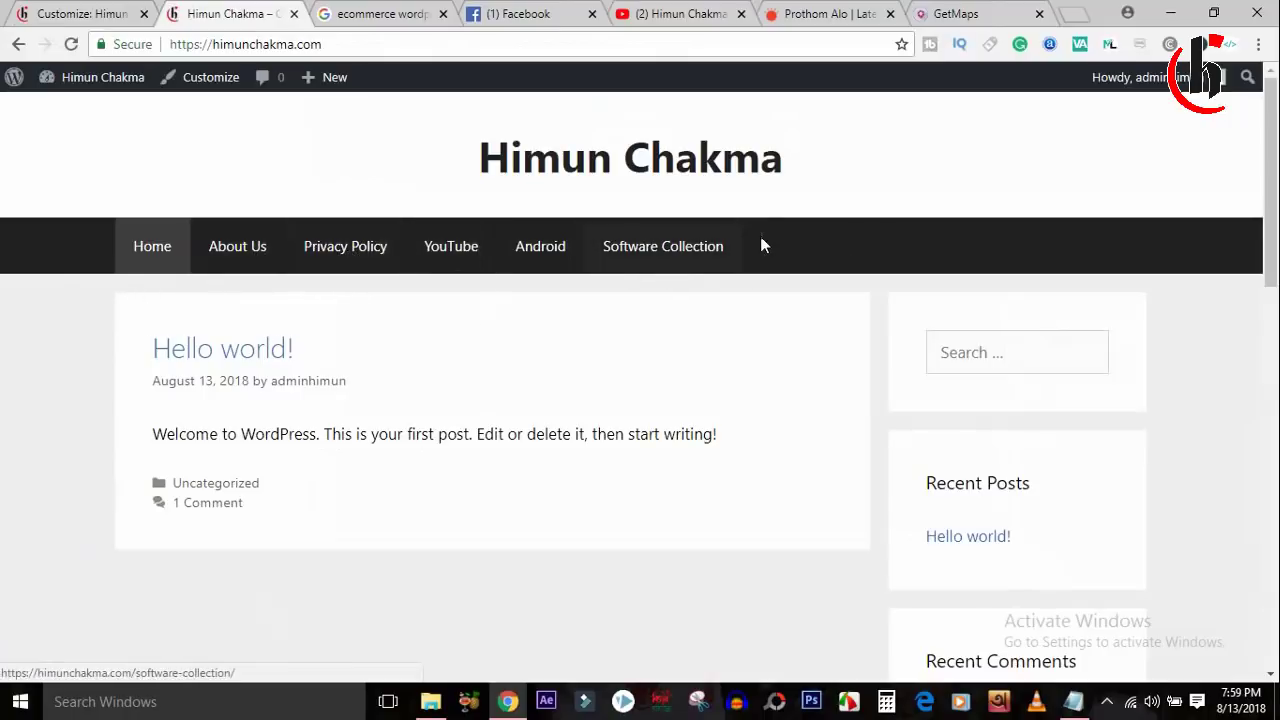
pyautogui.click(90, 14)
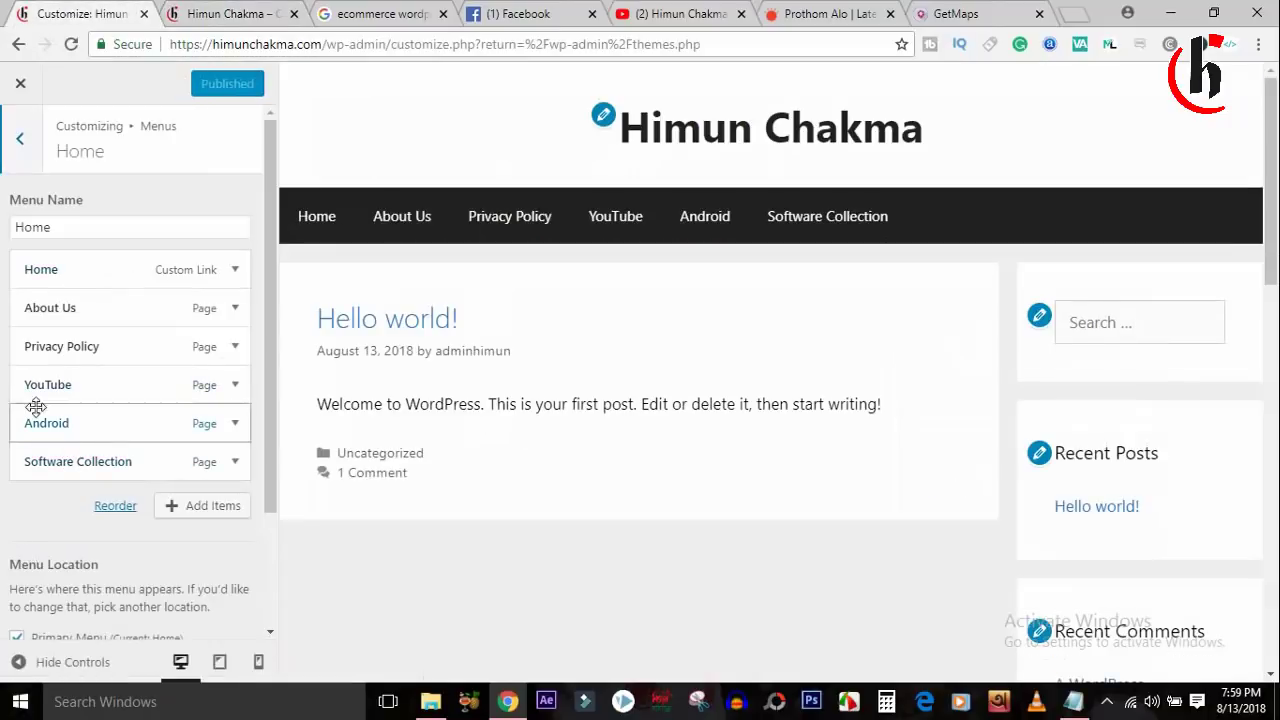
pyautogui.moveTo(57, 303); pyautogui.dragTo(50, 478)
pyautogui.moveTo(57, 343); pyautogui.dragTo(43, 422)
pyautogui.click(206, 86)
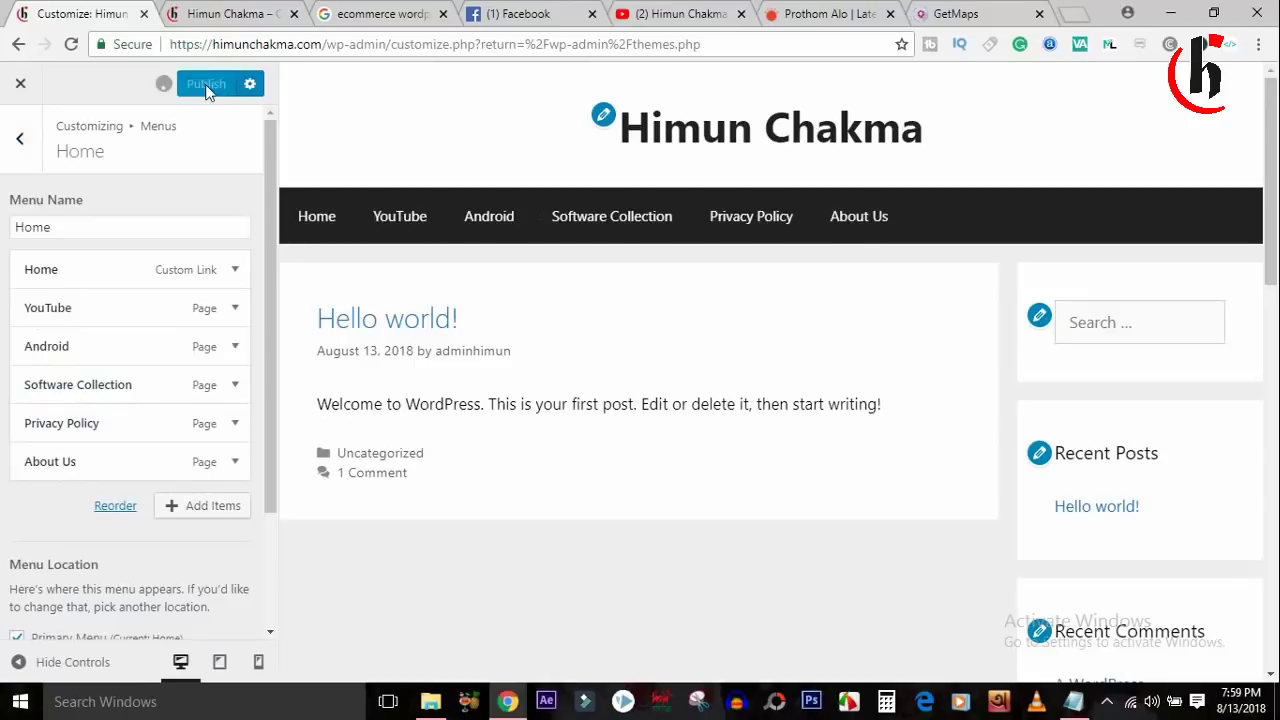
# Reload the live site to confirm the new menu order, then return to the Customizer.
pyautogui.click(235, 14)
pyautogui.click(71, 44)
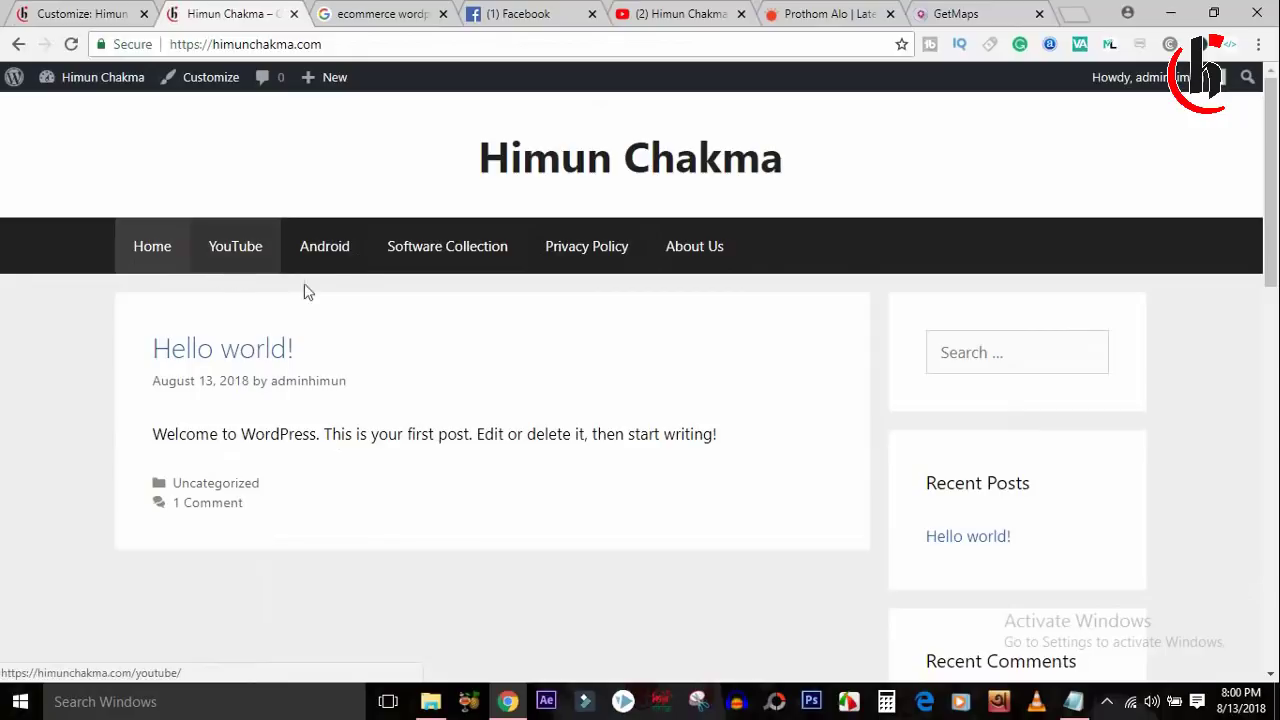
pyautogui.click(88, 12)
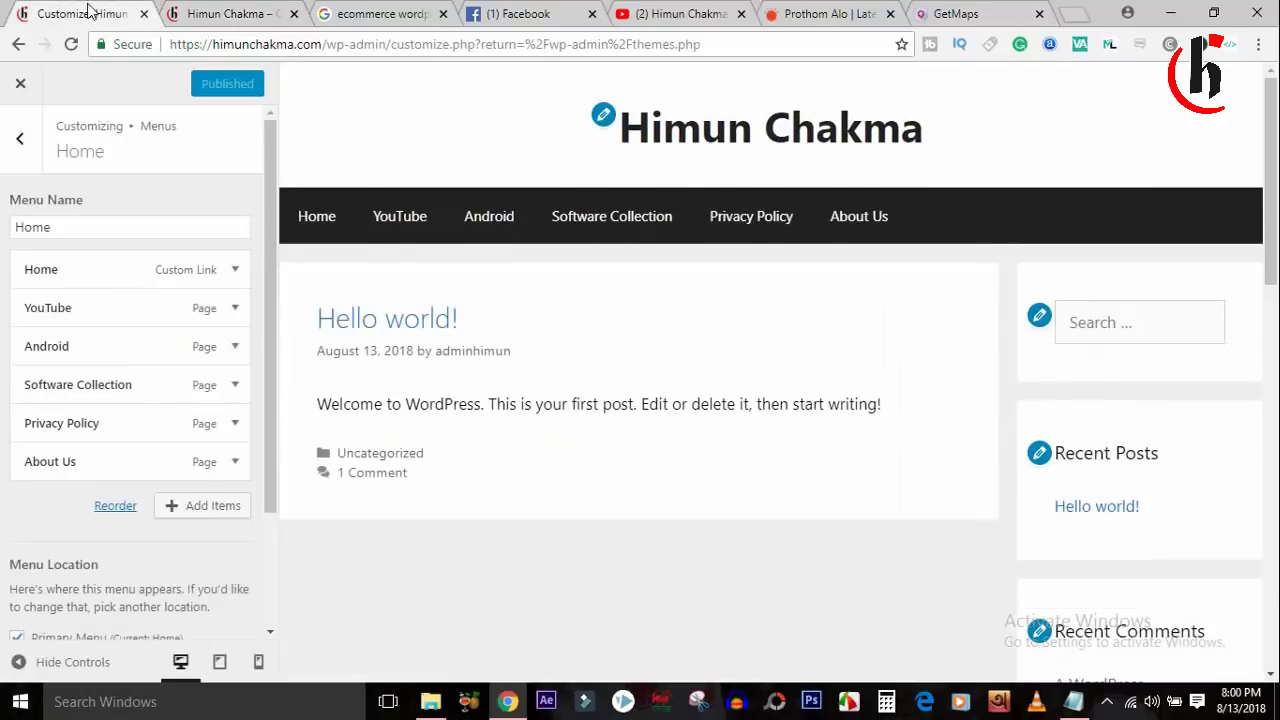
# Add new pages 'Youtube title' and 'youtube tag' to the Home menu.
pyautogui.click(217, 511)
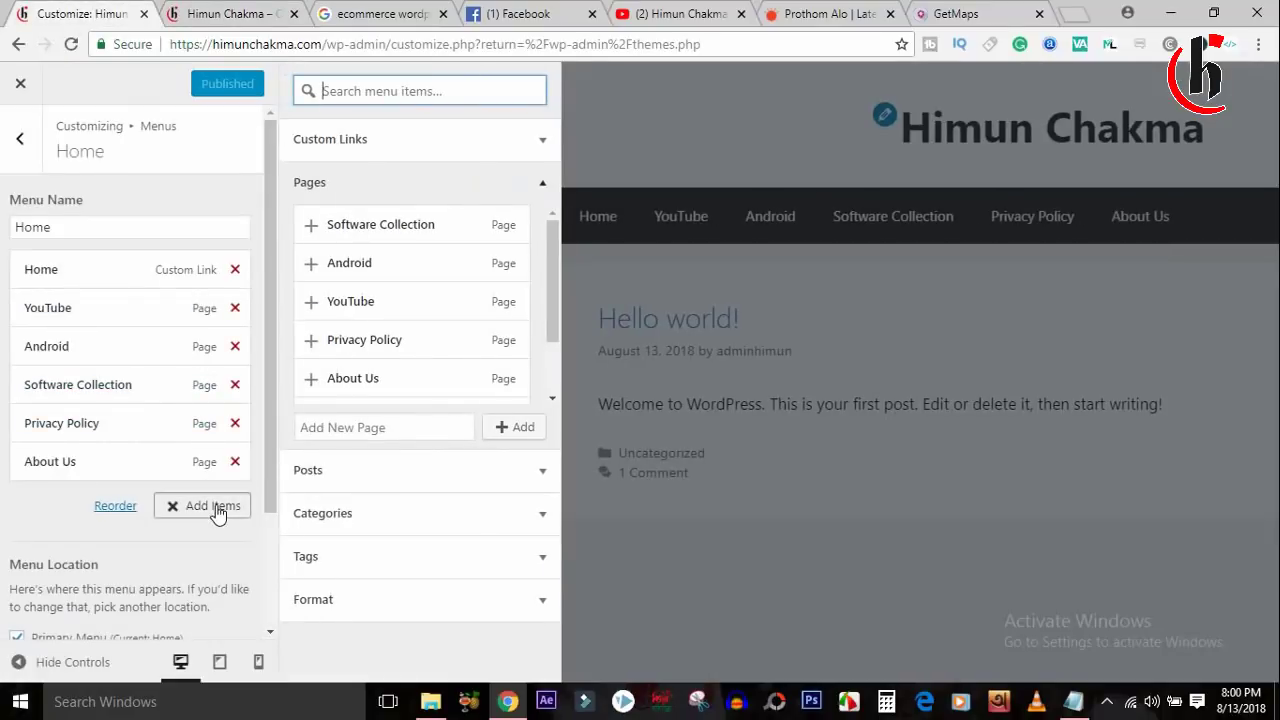
pyautogui.click(395, 424)
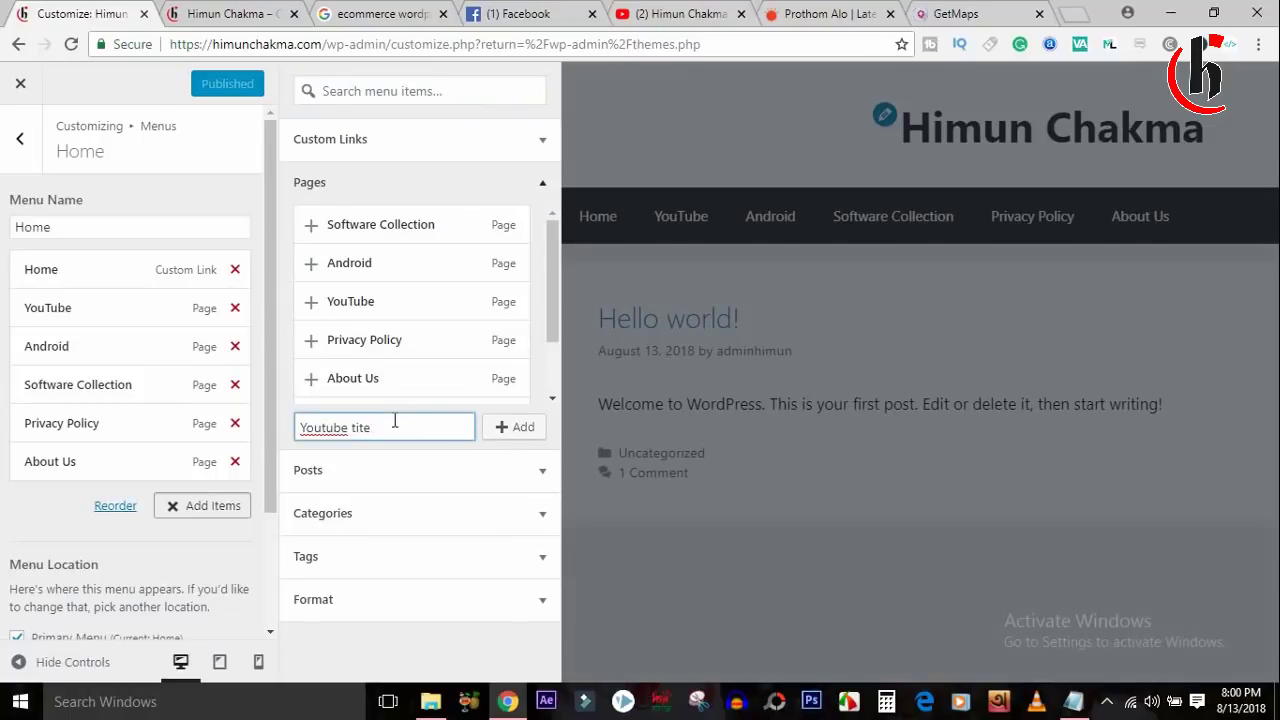
pyautogui.click(518, 428)
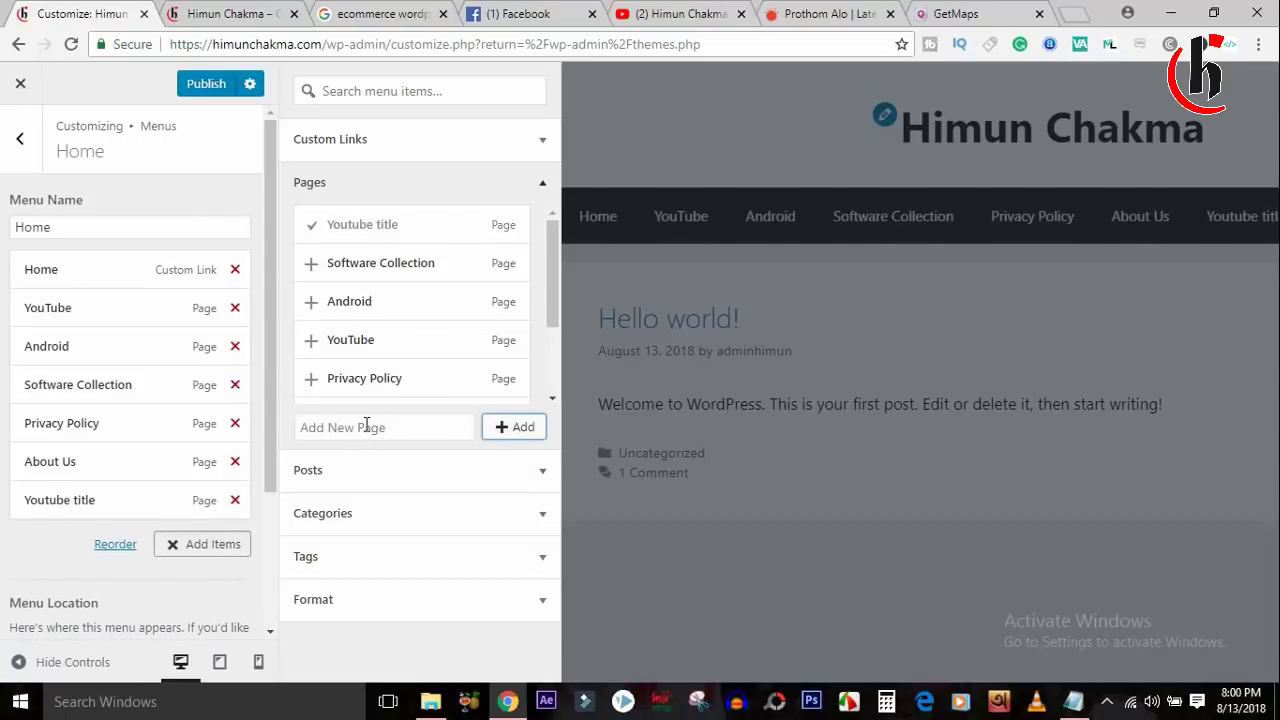
pyautogui.click(366, 427)
pyautogui.write('you')
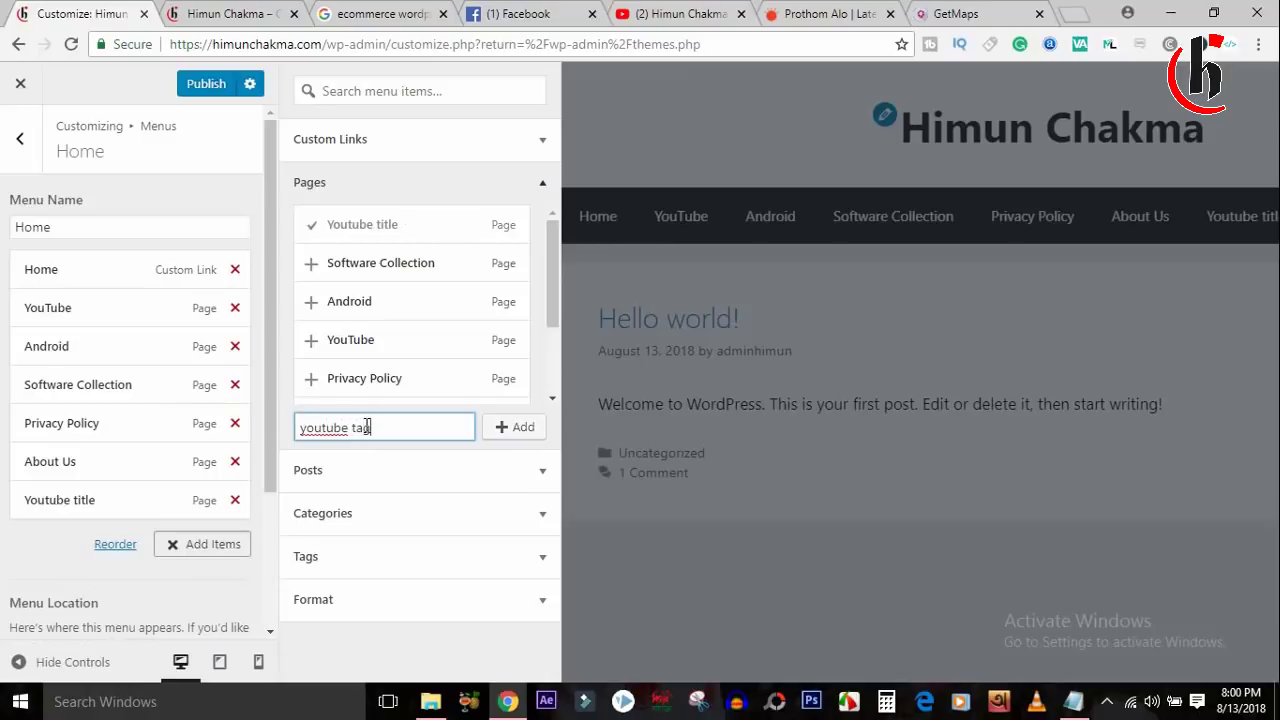
pyautogui.write('tube tag')
pyautogui.click(530, 432)
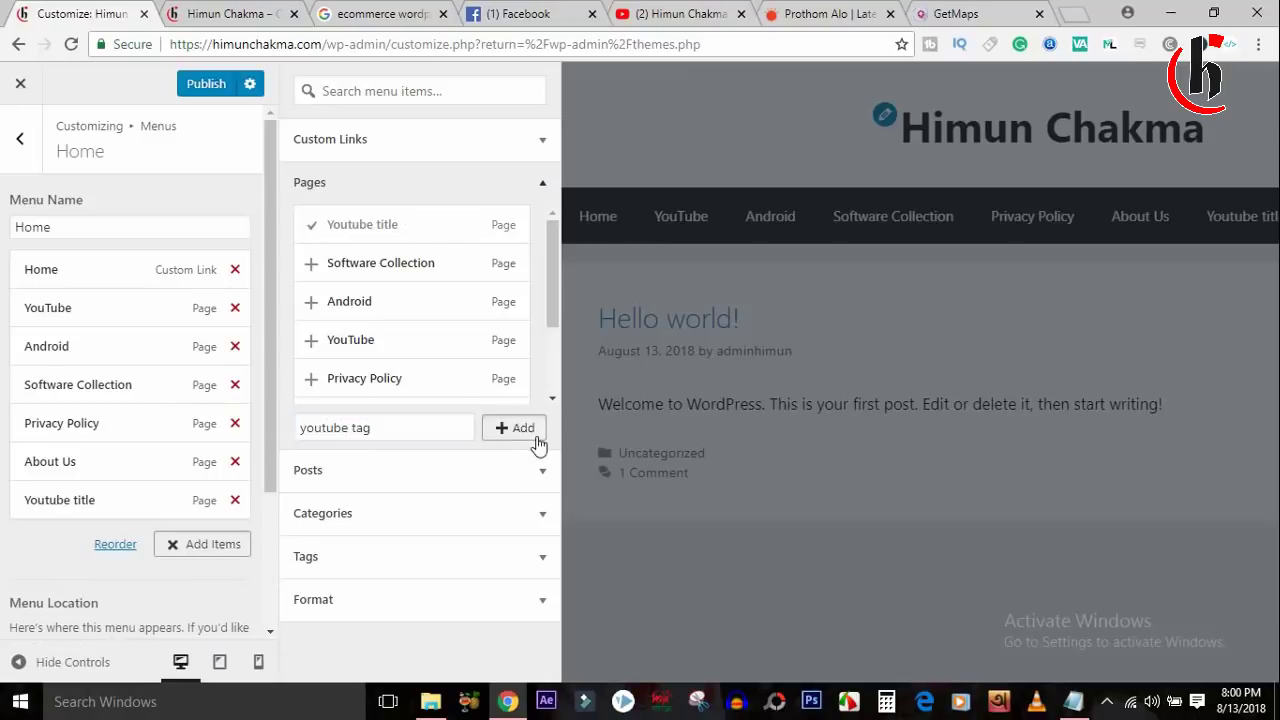
# Add a new page named 'YouTube description' to the Home menu.
pyautogui.click(355, 428)
pyautogui.write('yo')
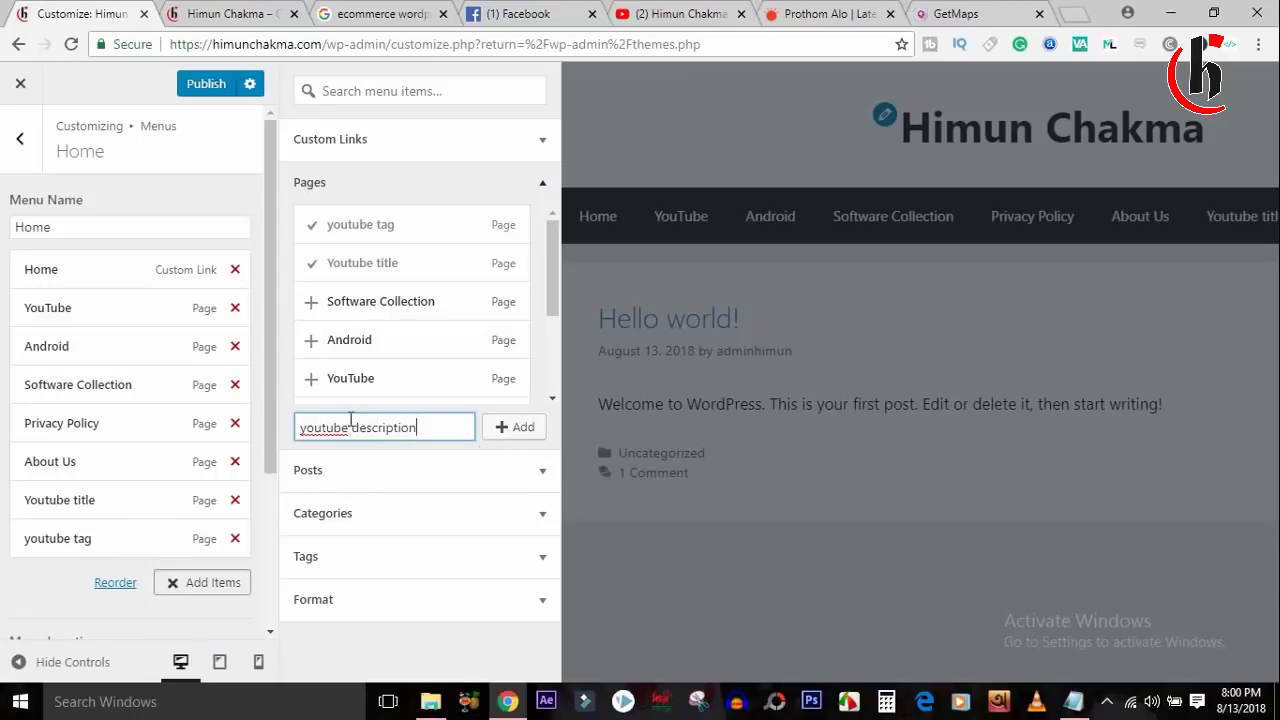
pyautogui.press('BackSpace')
pyautogui.write('Y')
pyautogui.press('BackSpace')
pyautogui.write('T')
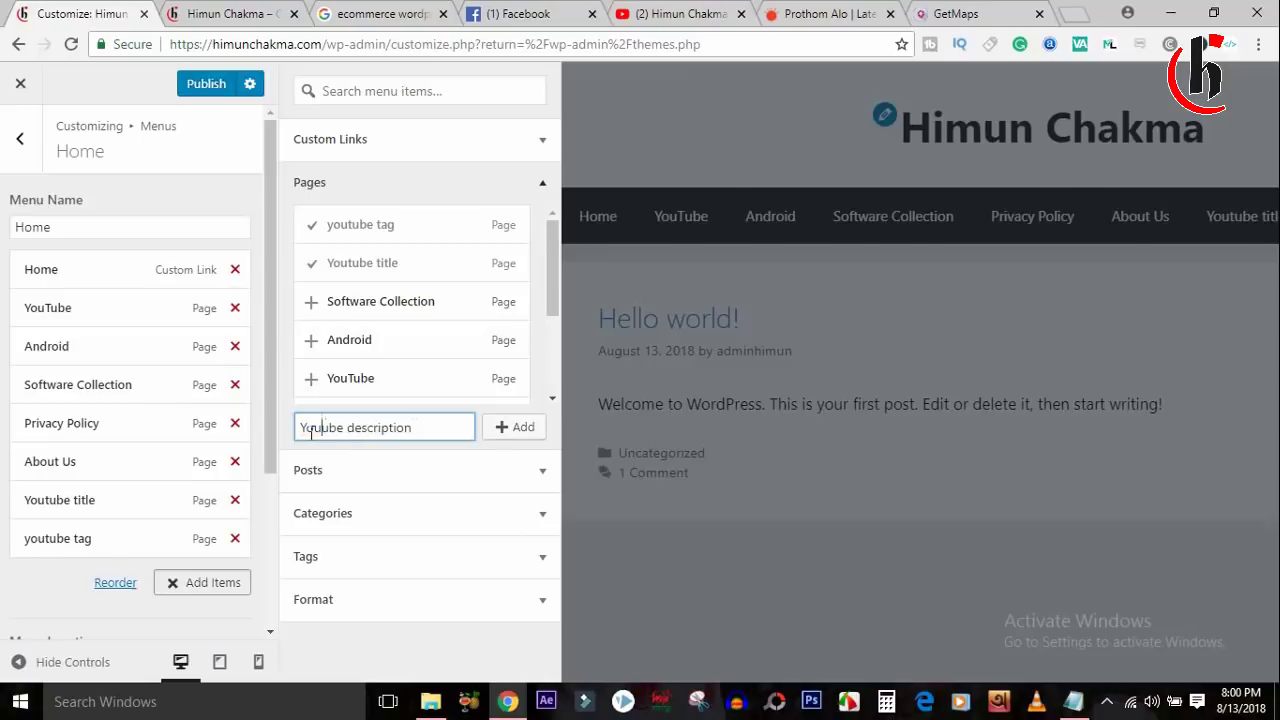
pyautogui.click(540, 432)
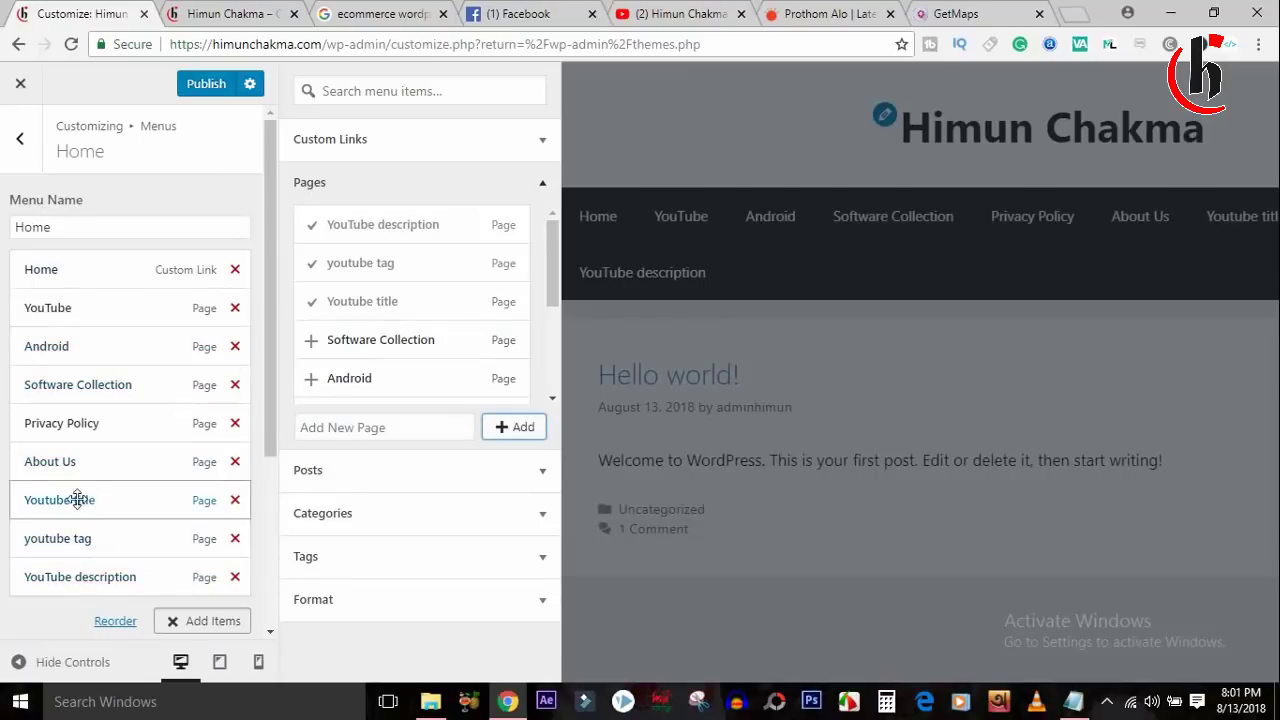
# Nest Youtube title, youtube tag and YouTube description under YouTube, publish, and view the live site.
pyautogui.moveTo(86, 497); pyautogui.dragTo(97, 346)
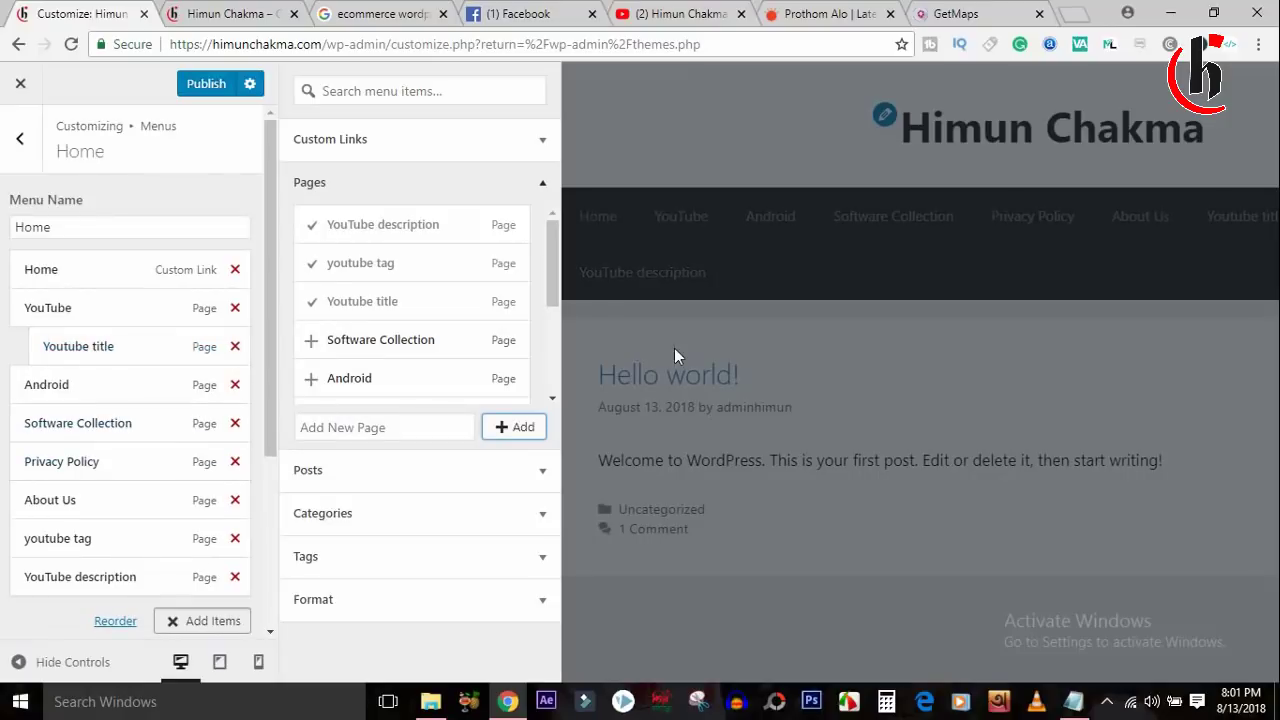
pyautogui.moveTo(82, 522); pyautogui.dragTo(94, 378)
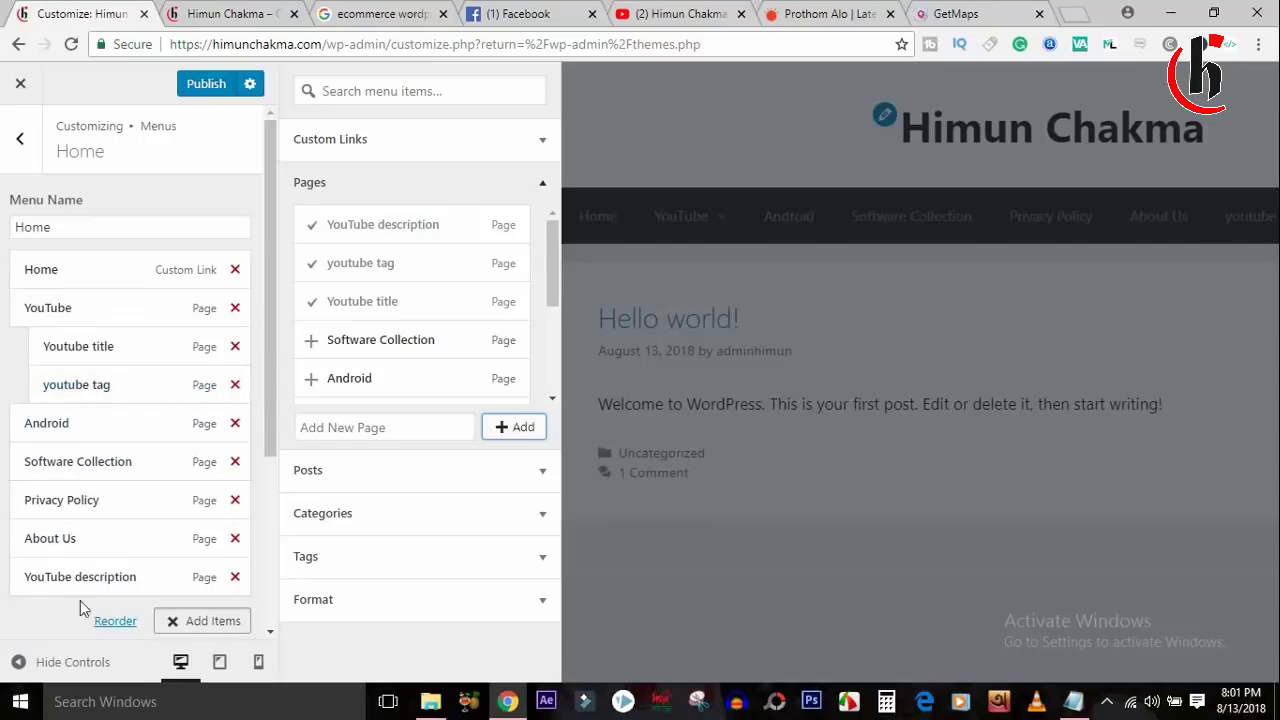
pyautogui.moveTo(90, 578); pyautogui.dragTo(86, 429)
pyautogui.click(205, 86)
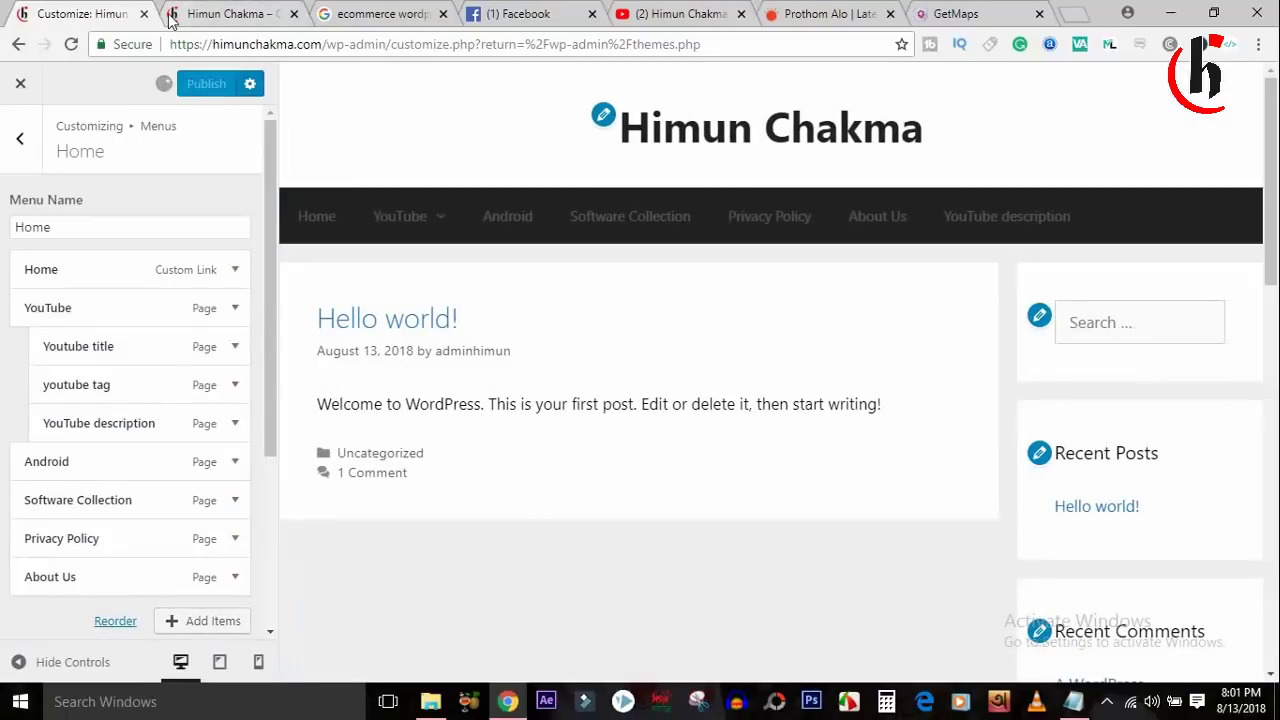
pyautogui.click(213, 12)
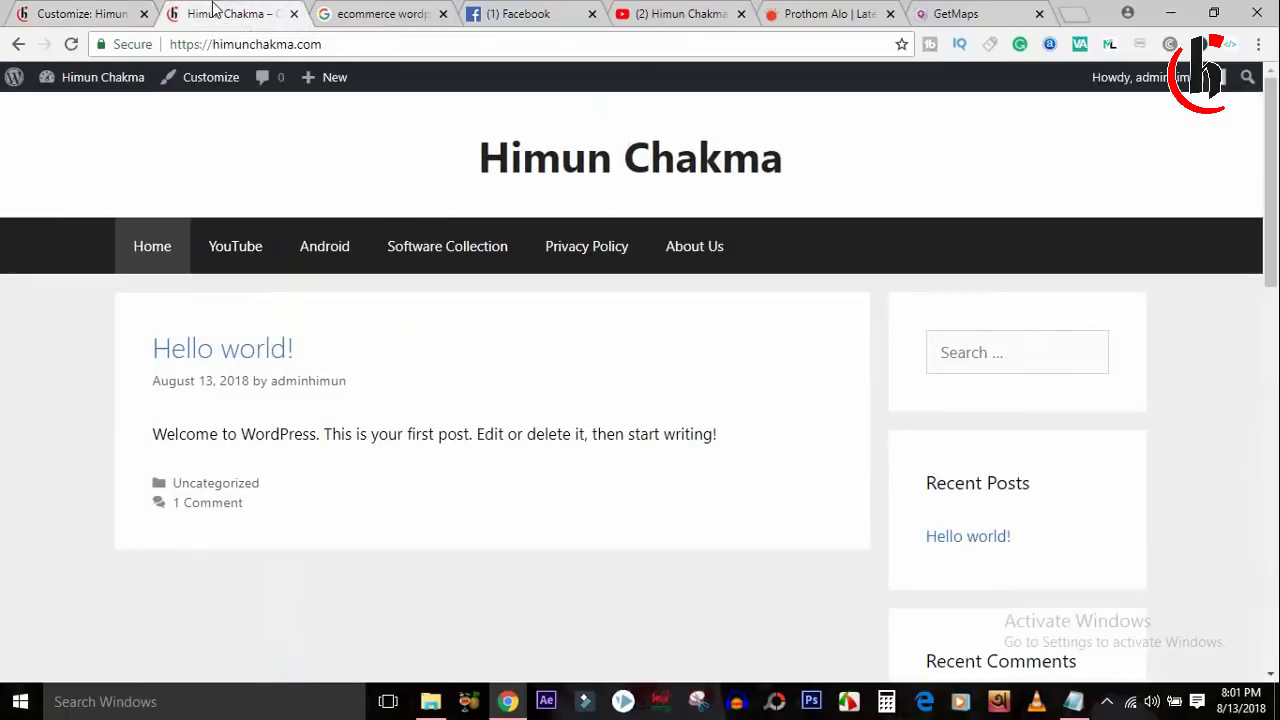
# Reload the live site and check the YouTube dropdown submenu.
pyautogui.click(70, 44)
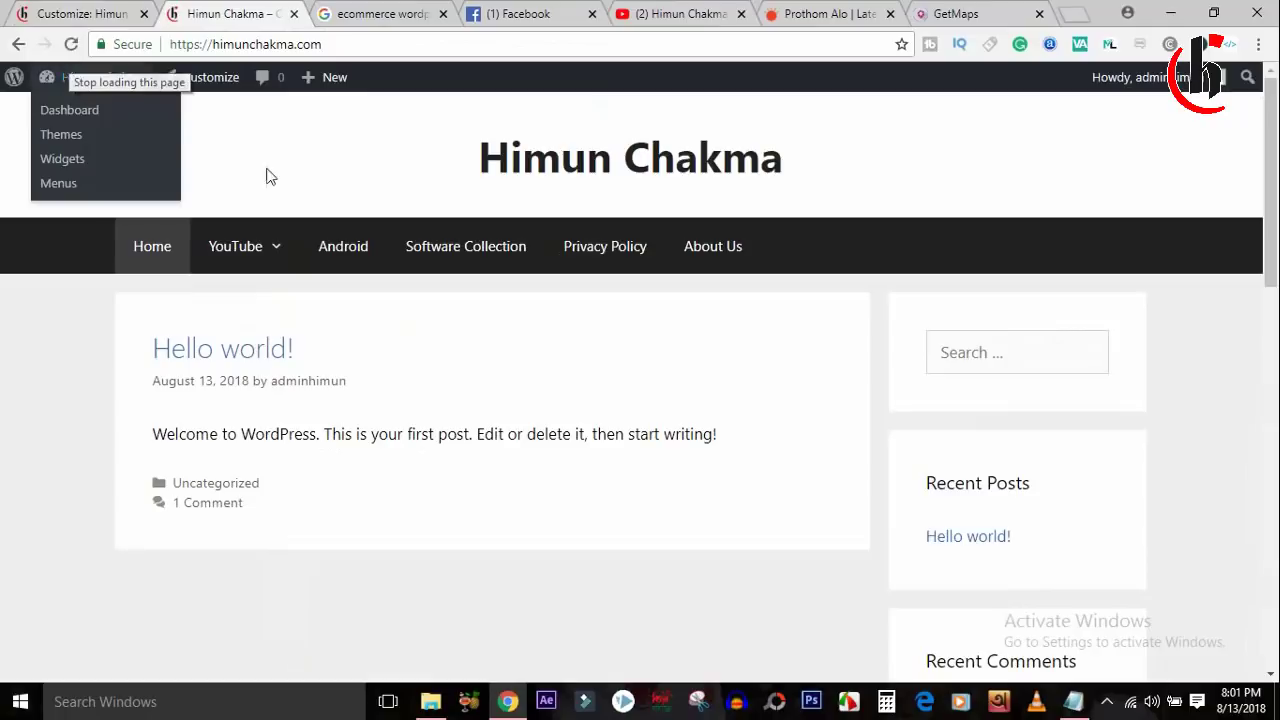
pyautogui.moveTo(271, 263)
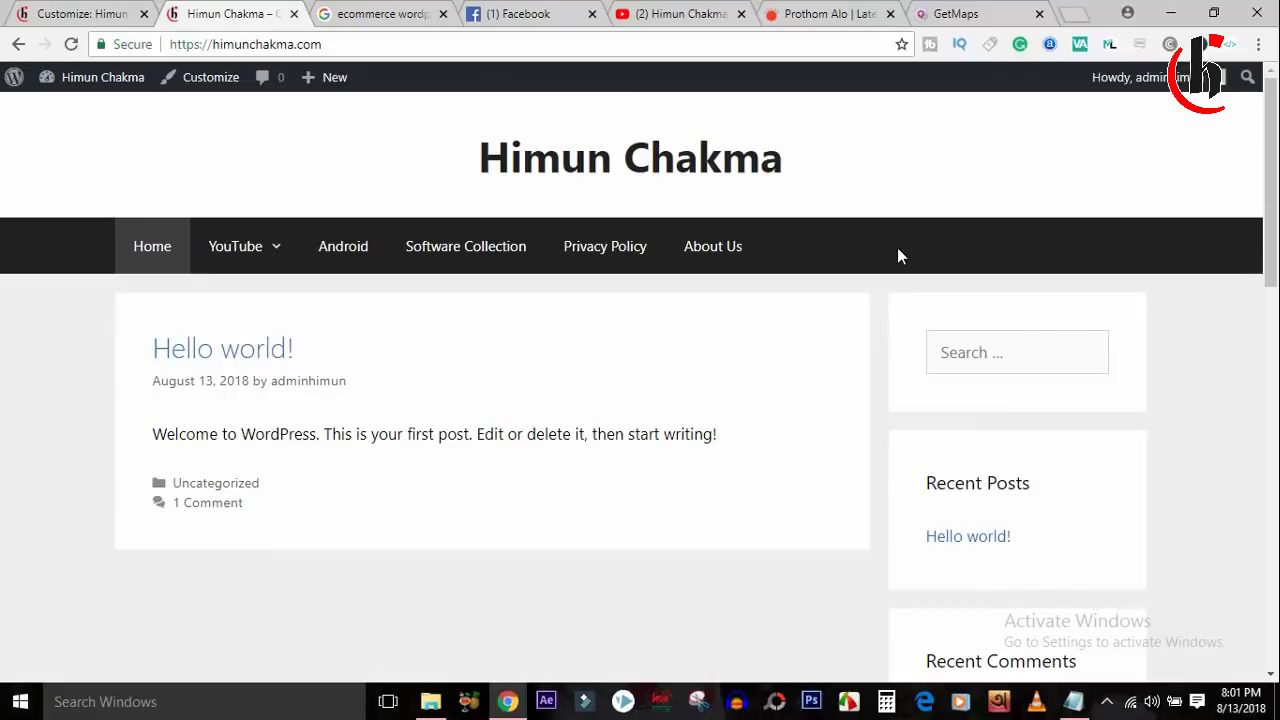
pyautogui.moveTo(1270, 205); pyautogui.dragTo(1265, 585)
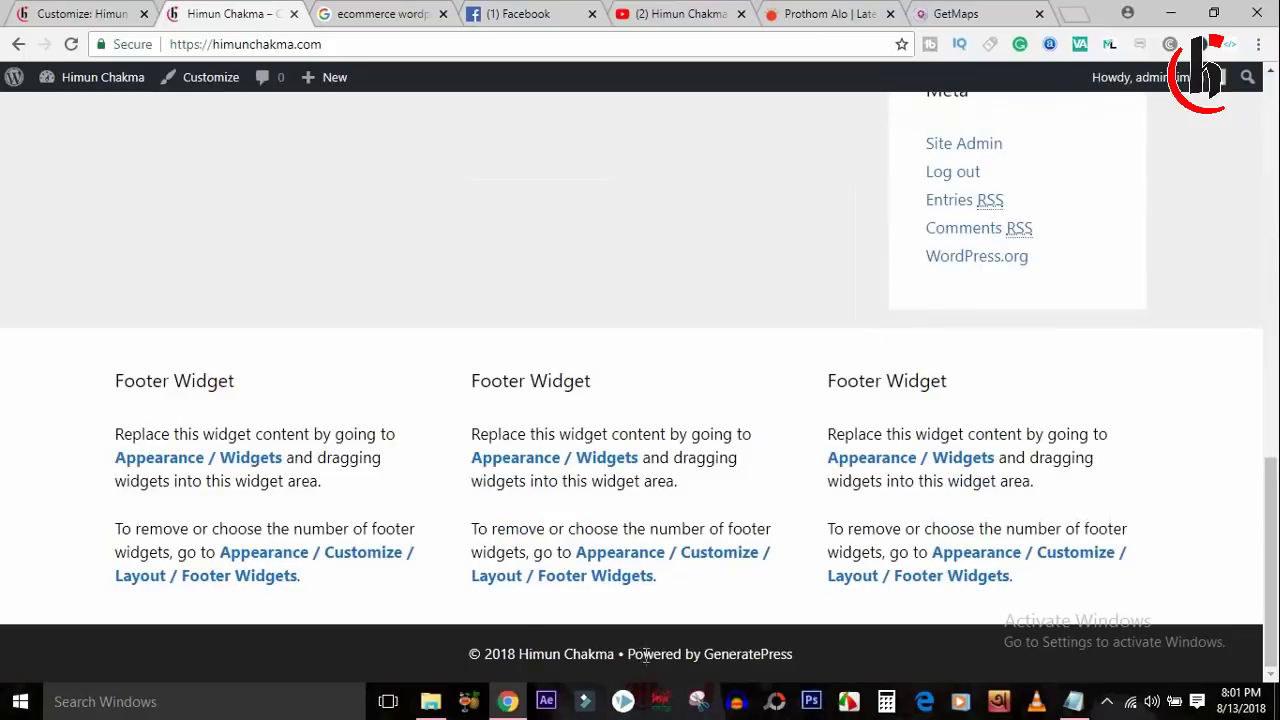
# Inspect the 'Powered by GeneratePress' footer credit on the live site.
pyautogui.moveTo(628, 655); pyautogui.dragTo(821, 655)
pyautogui.click(821, 655)
pyautogui.moveTo(620, 655)
pyautogui.mouseDown()
pyautogui.moveTo(855, 643)
pyautogui.moveTo(624, 656)
pyautogui.mouseUp()
pyautogui.click(855, 643)
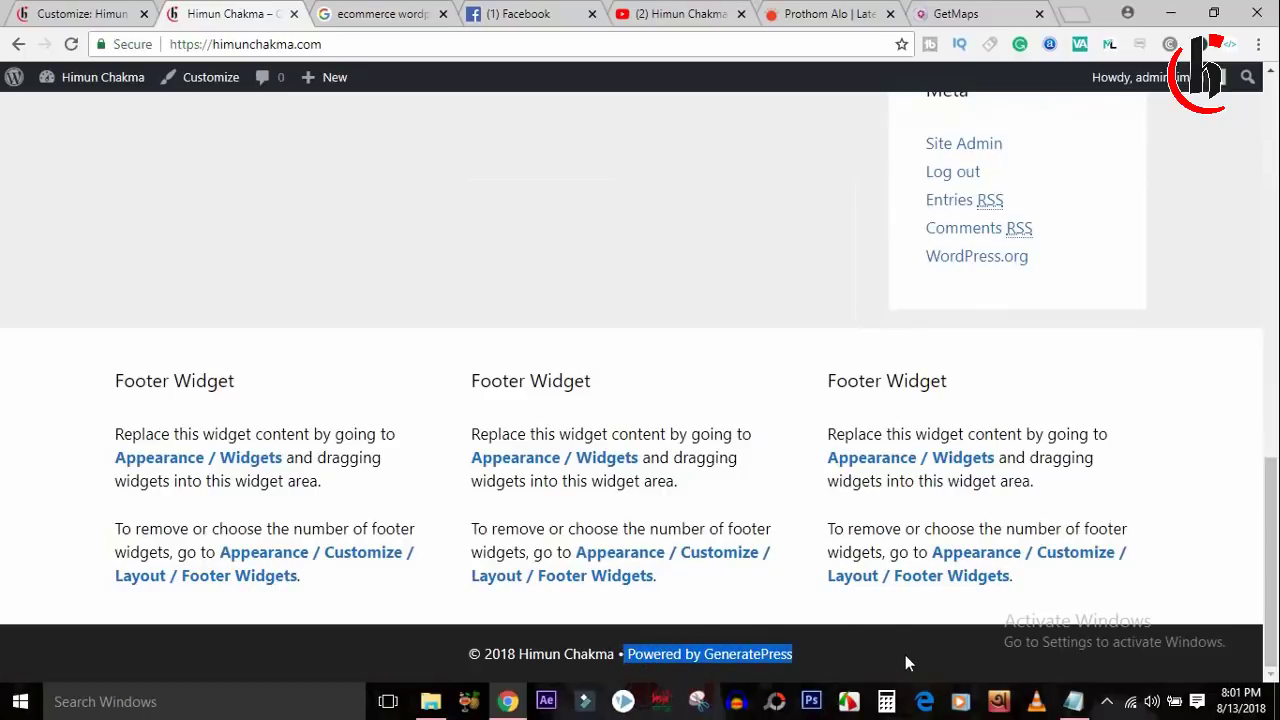
pyautogui.click(828, 662)
pyautogui.moveTo(1270, 595); pyautogui.dragTo(1272, 662)
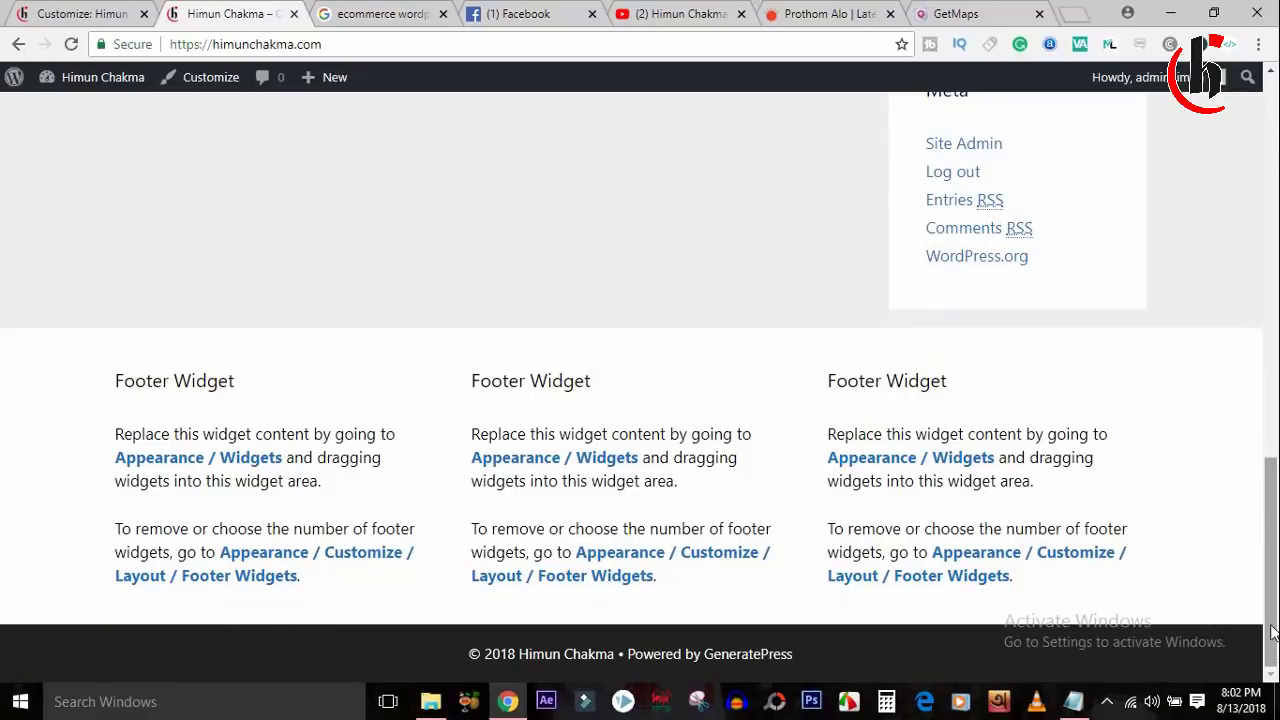
pyautogui.moveTo(1272, 630); pyautogui.dragTo(1268, 242)
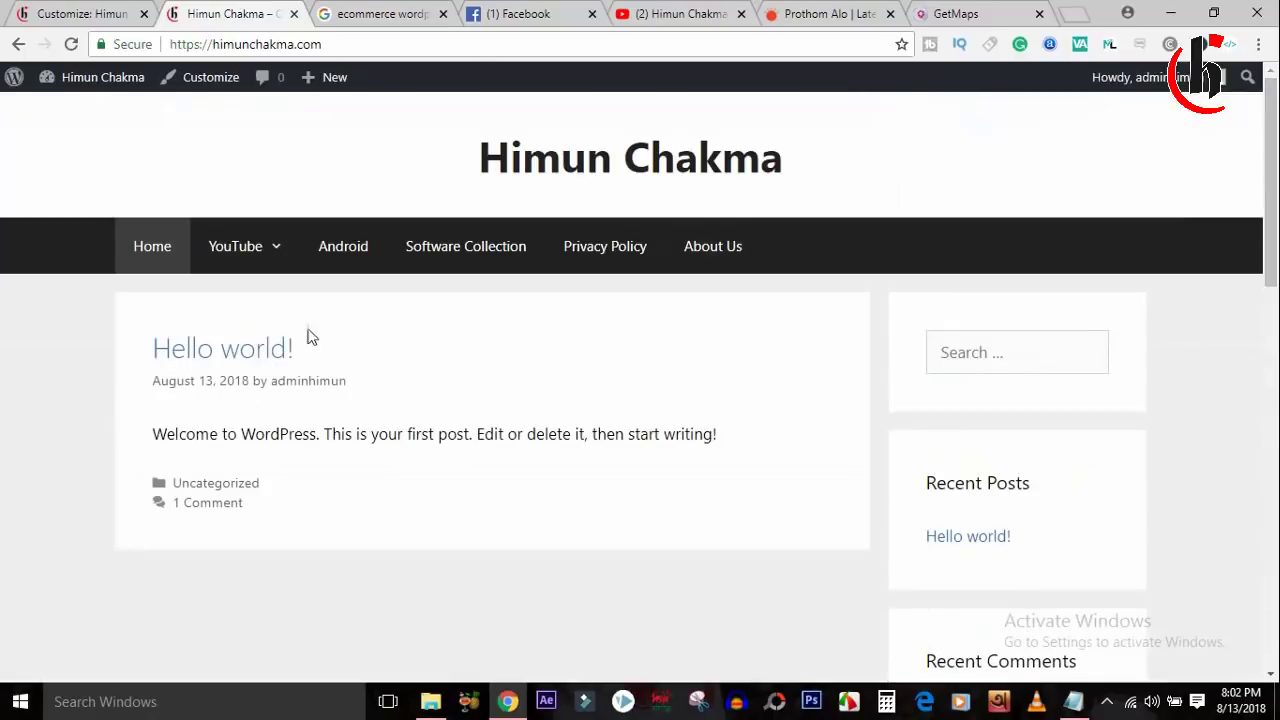
# Open the admin Dashboard from the admin bar's site menu.
pyautogui.click(95, 14)
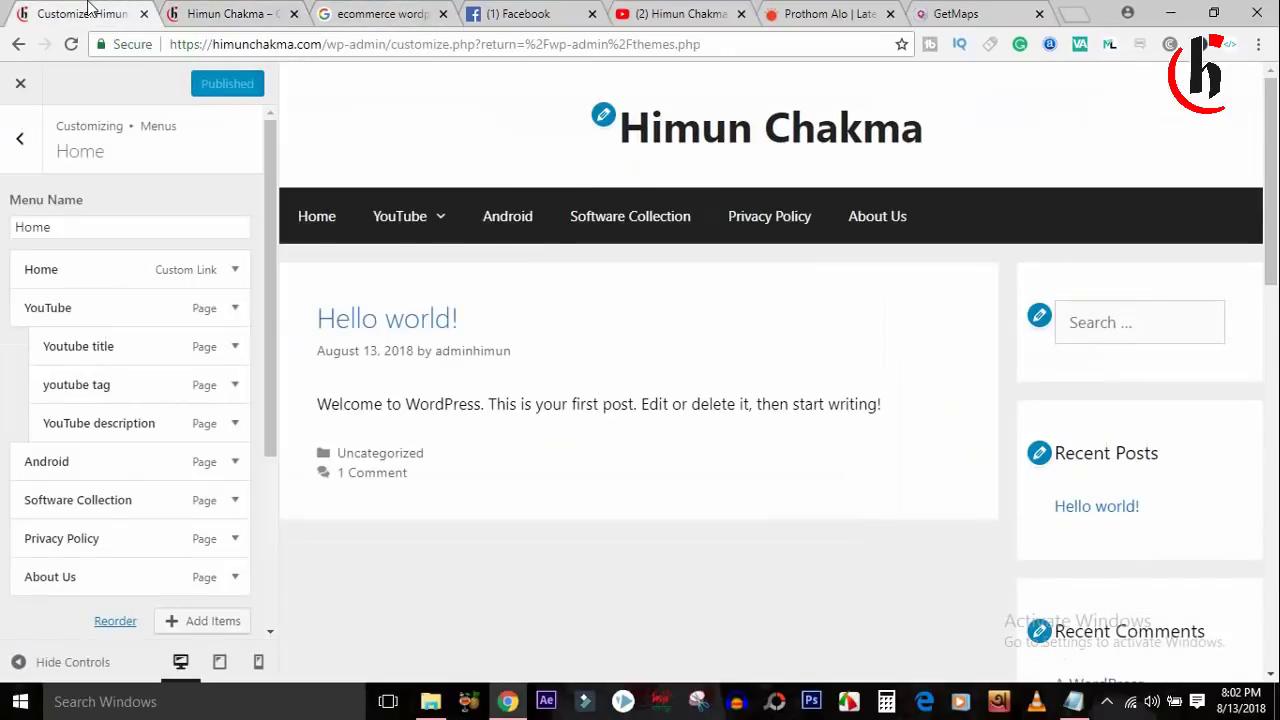
pyautogui.click(220, 12)
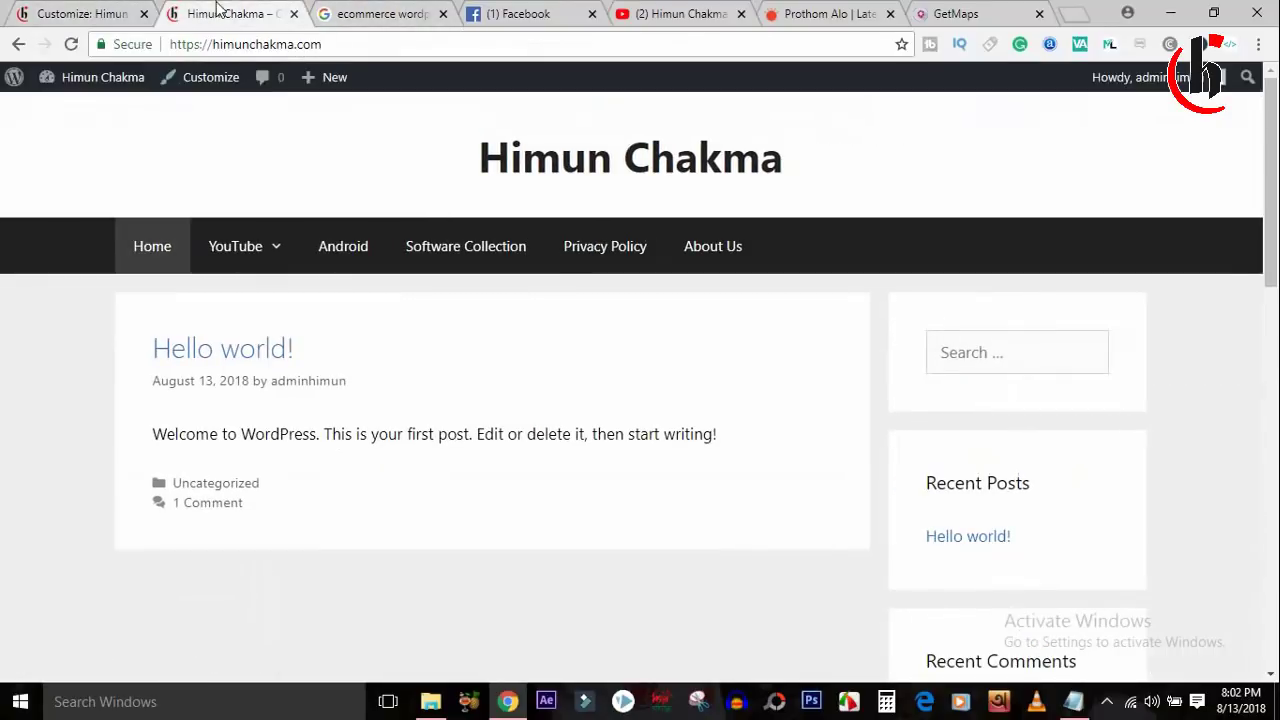
pyautogui.moveTo(85, 90)
pyautogui.click(70, 110)
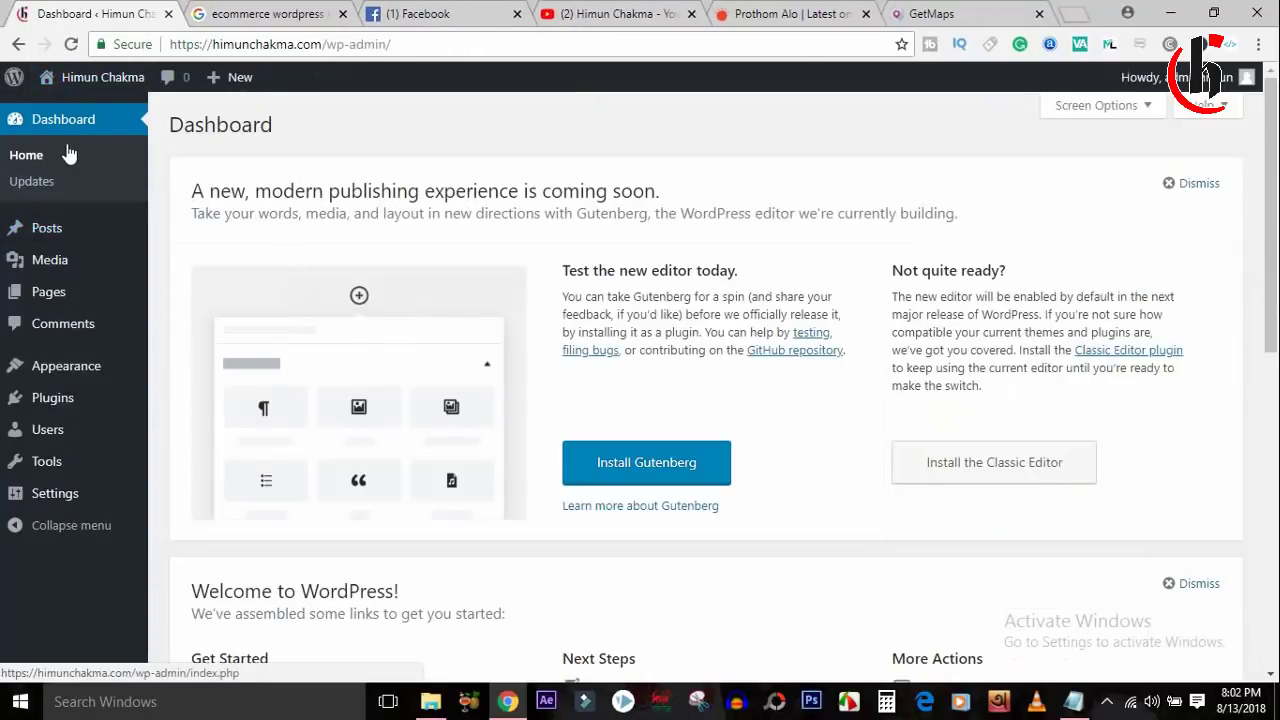
# Trash the default 'Hello world!' post from All Posts, then start a new post.
pyautogui.moveTo(106, 226)
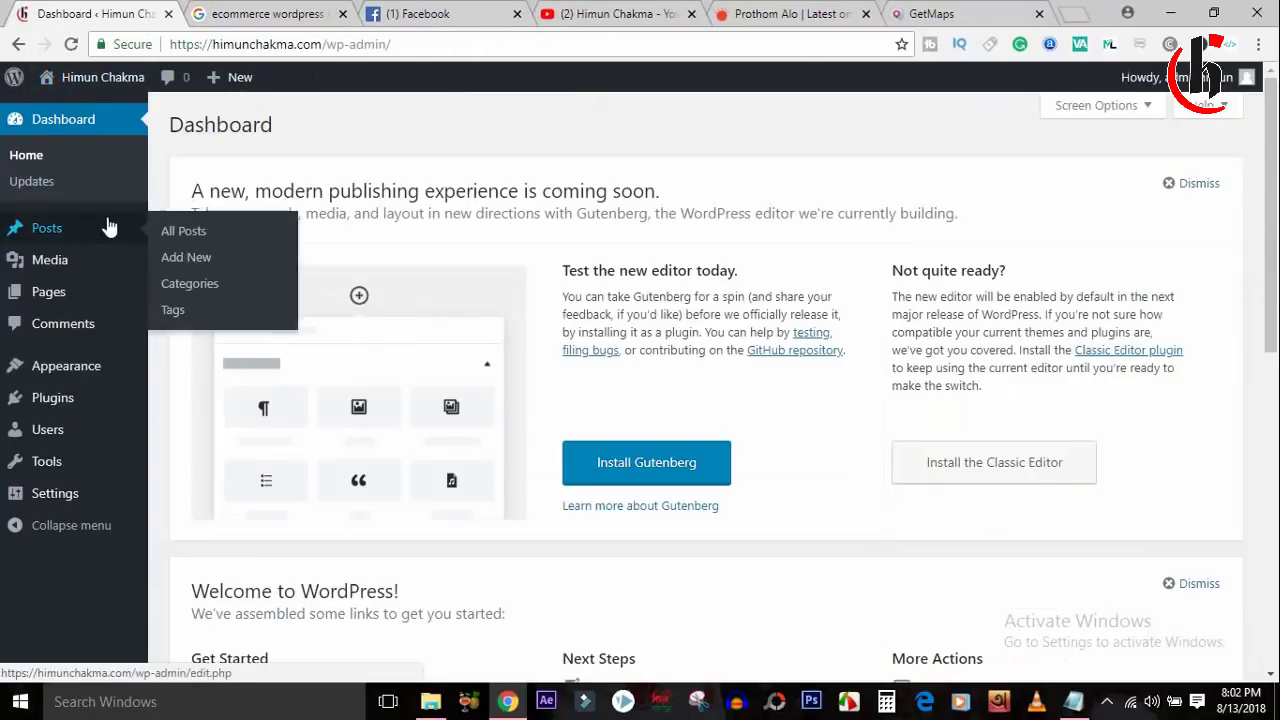
pyautogui.click(183, 231)
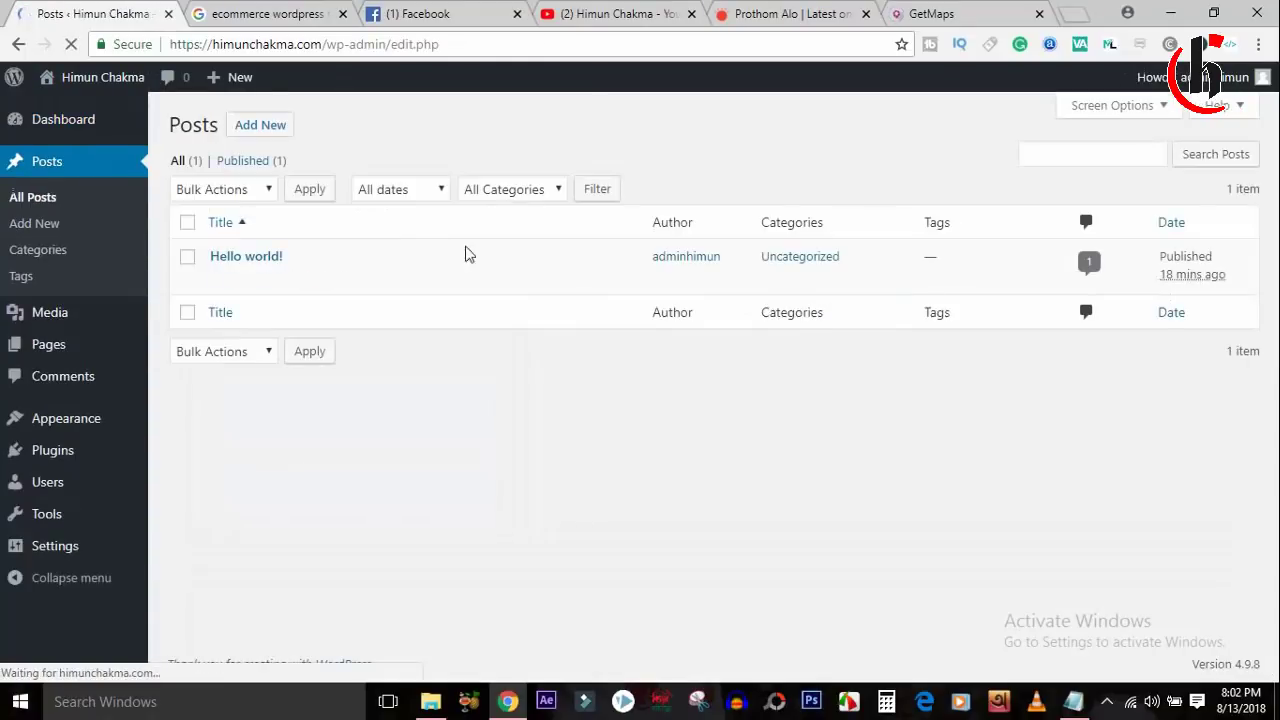
pyautogui.moveTo(343, 300)
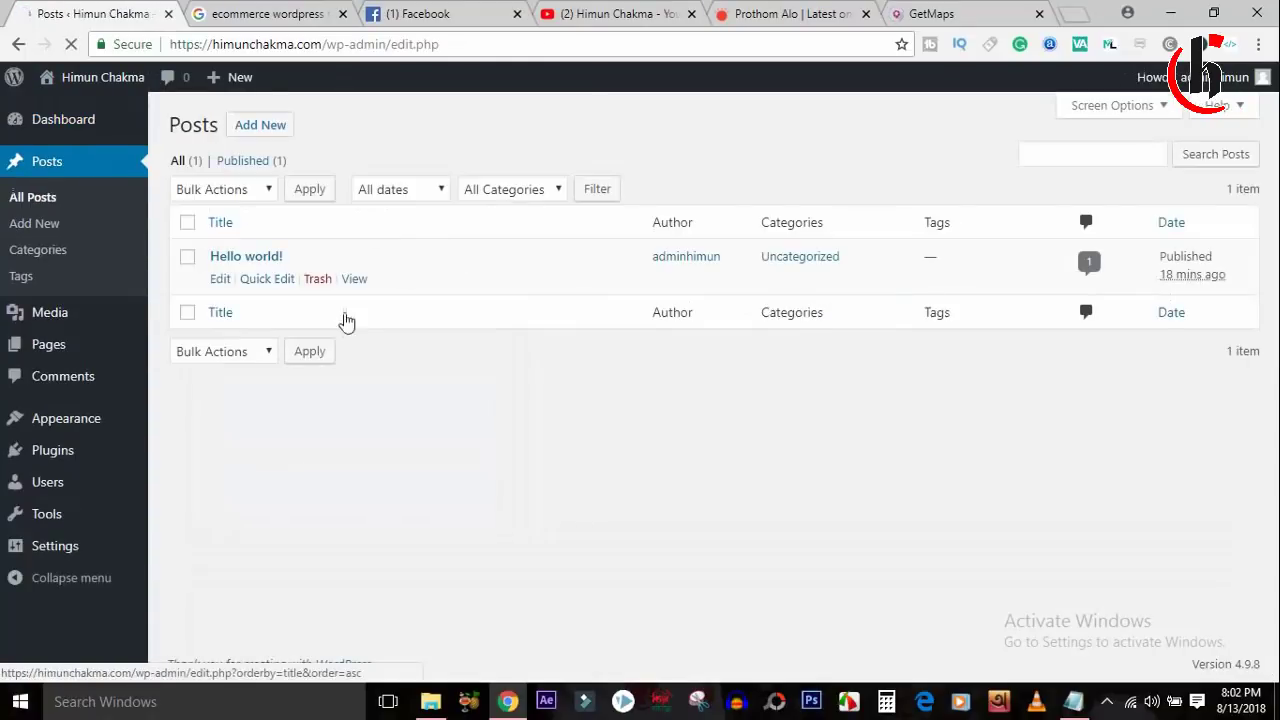
pyautogui.click(323, 286)
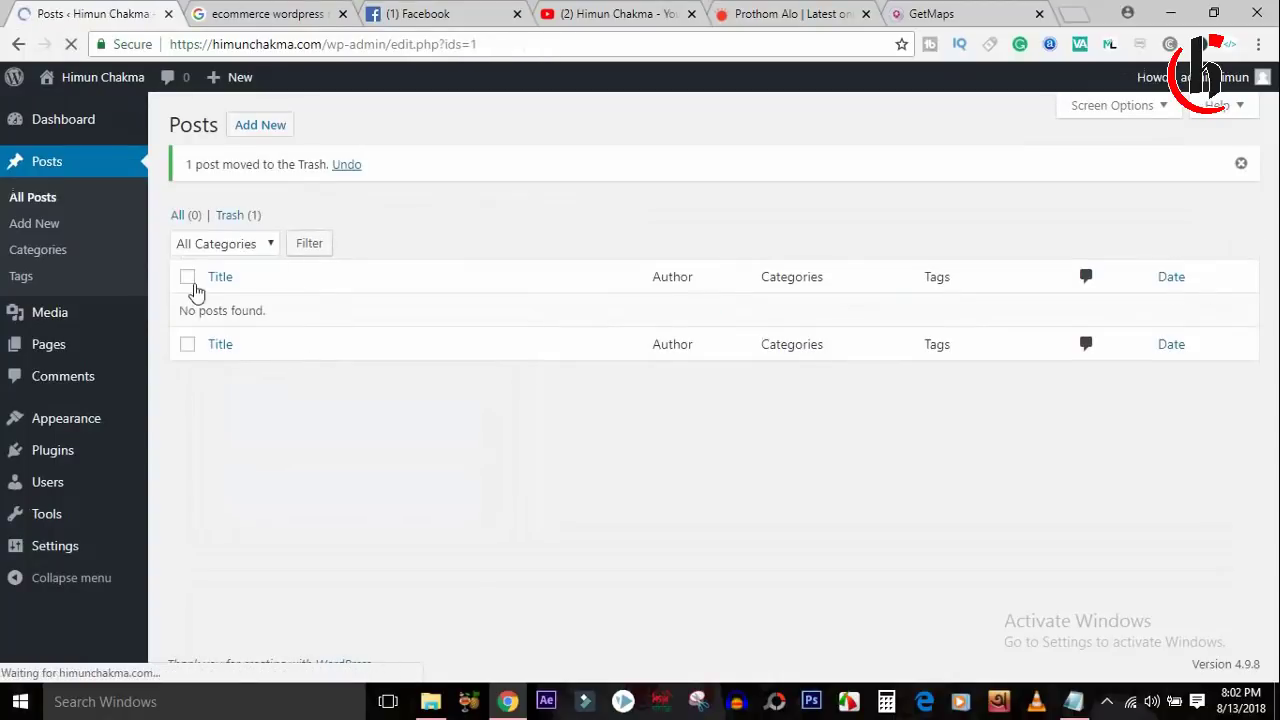
pyautogui.click(262, 126)
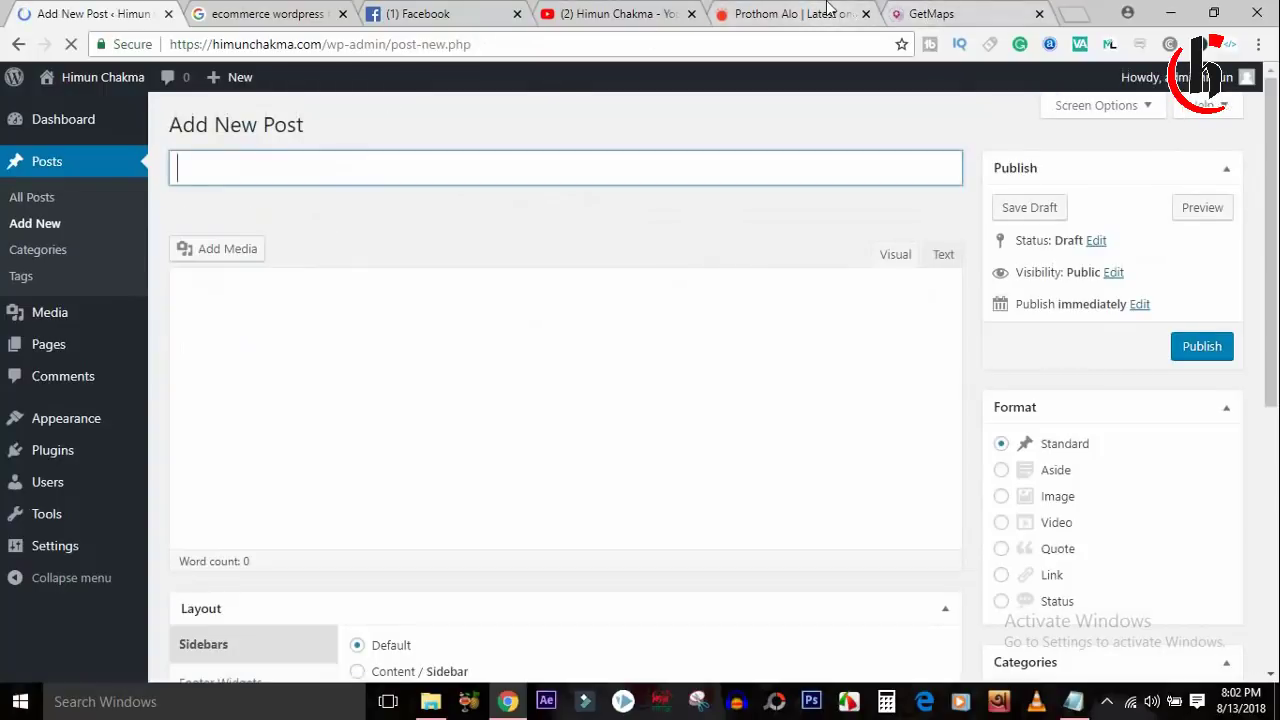
# Open the Prothom Alo article 'এই ঈদেও পাঁচ ছবি!' from the features section.
pyautogui.click(830, 14)
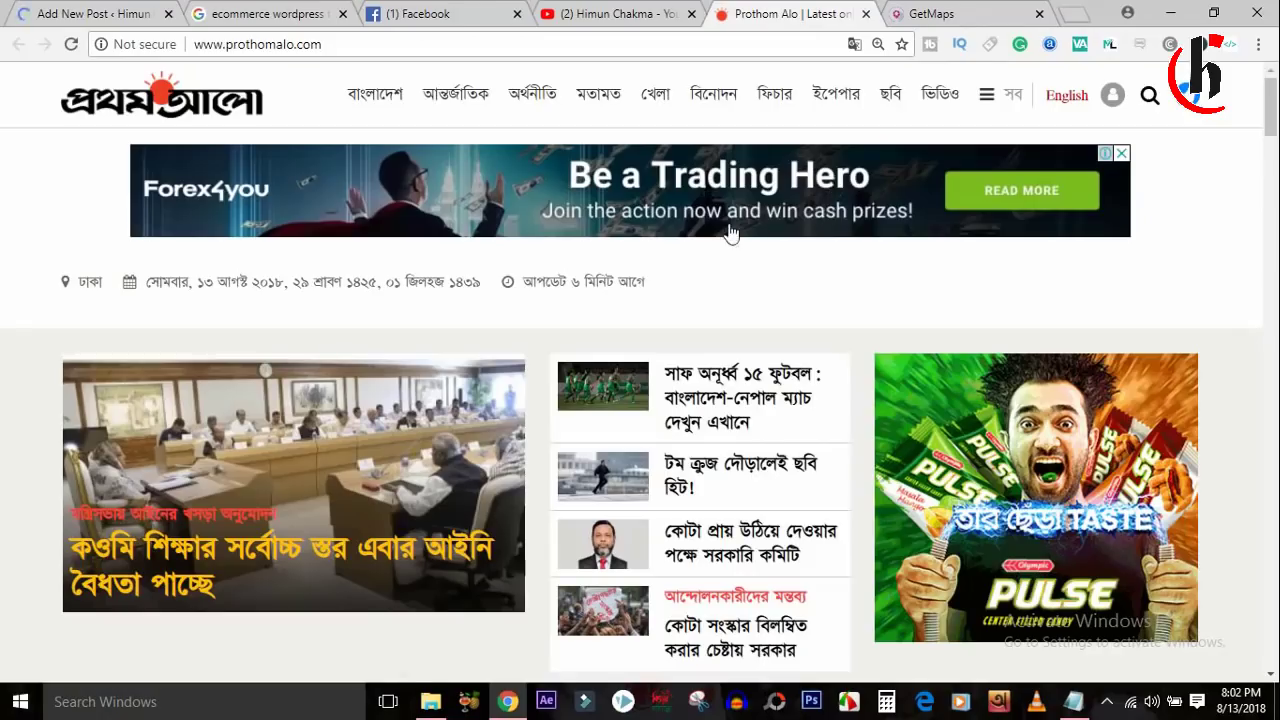
pyautogui.click(720, 400)
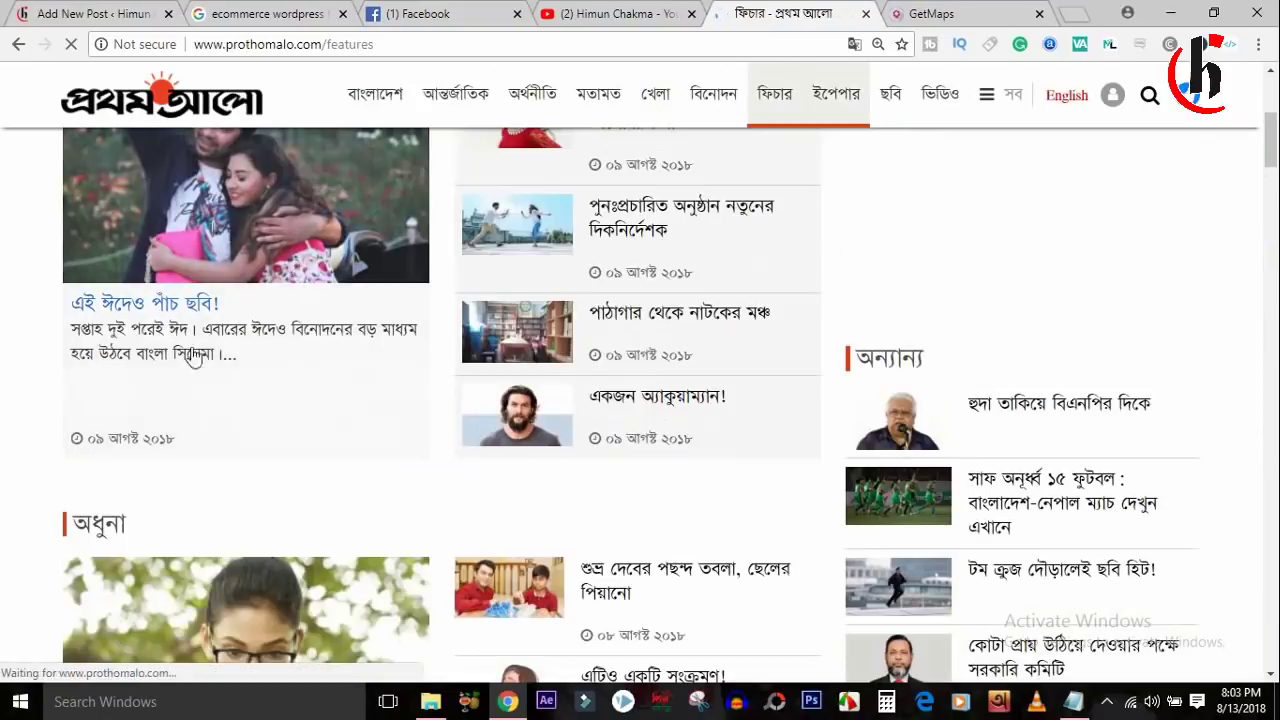
pyautogui.click(193, 358)
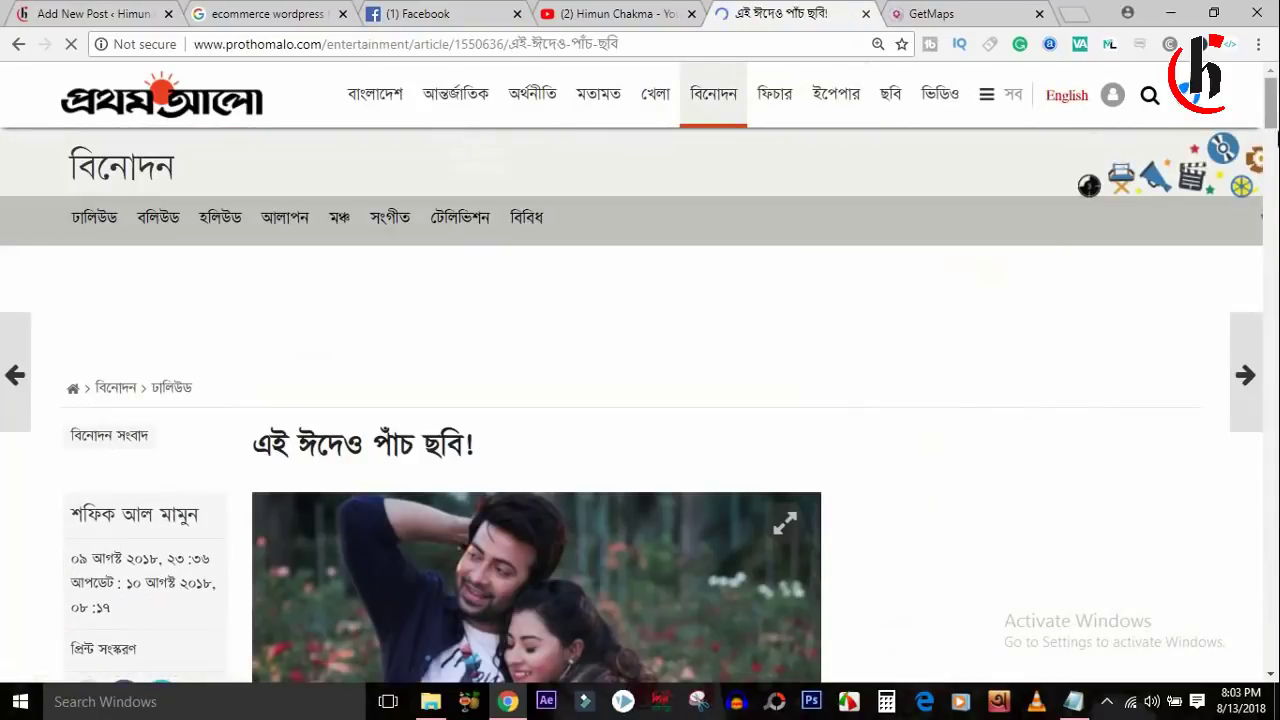
pyautogui.scroll(-6, 1243, 117)
pyautogui.scroll(5, 1243, 117)
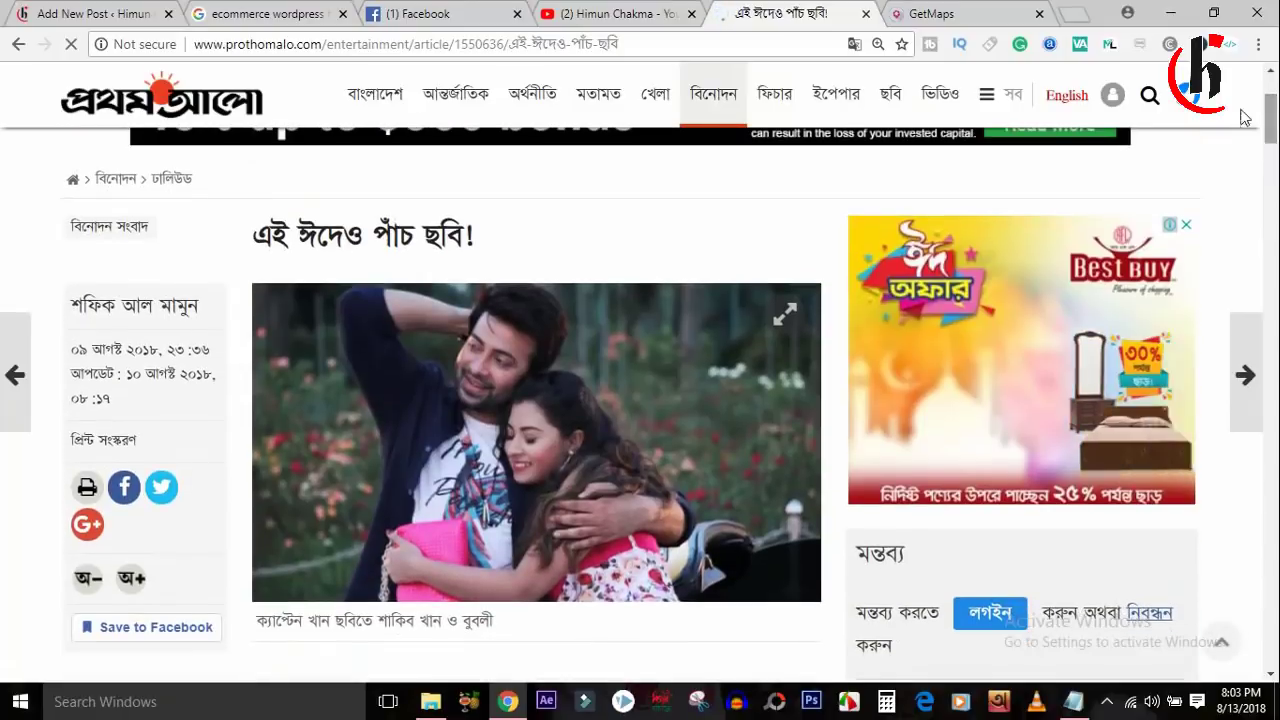
# Copy the article headline and paste it as the new post's title.
pyautogui.moveTo(505, 254); pyautogui.dragTo(257, 241)
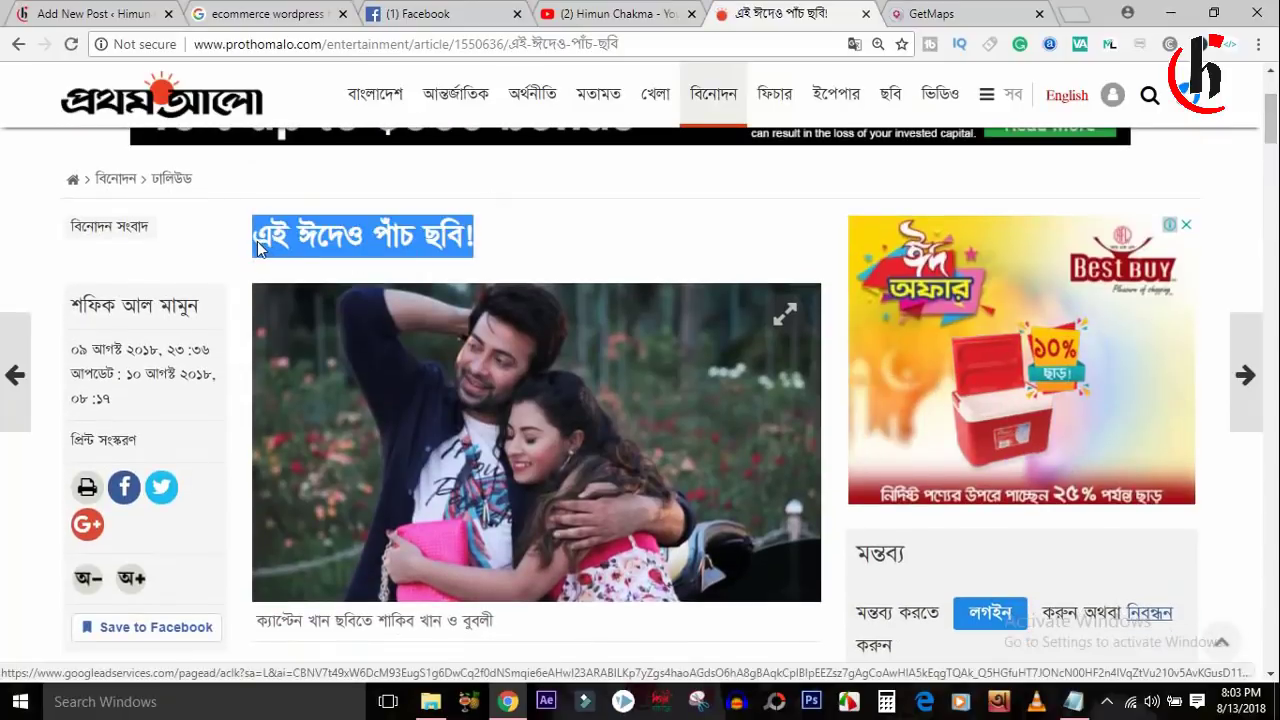
pyautogui.rightClick(306, 237)
pyautogui.click(350, 254)
pyautogui.hotkey('ctrl', '1')
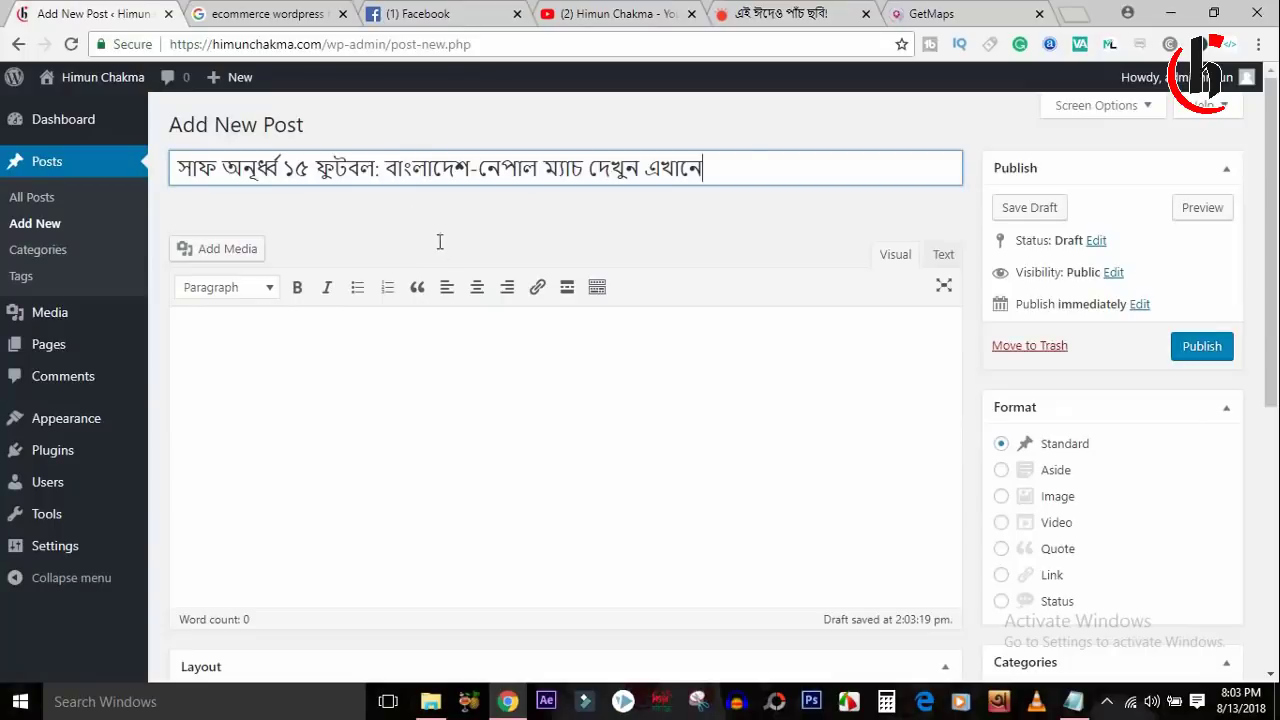
pyautogui.hotkey('ctrl', 'a')
pyautogui.hotkey('ctrl', 'v')
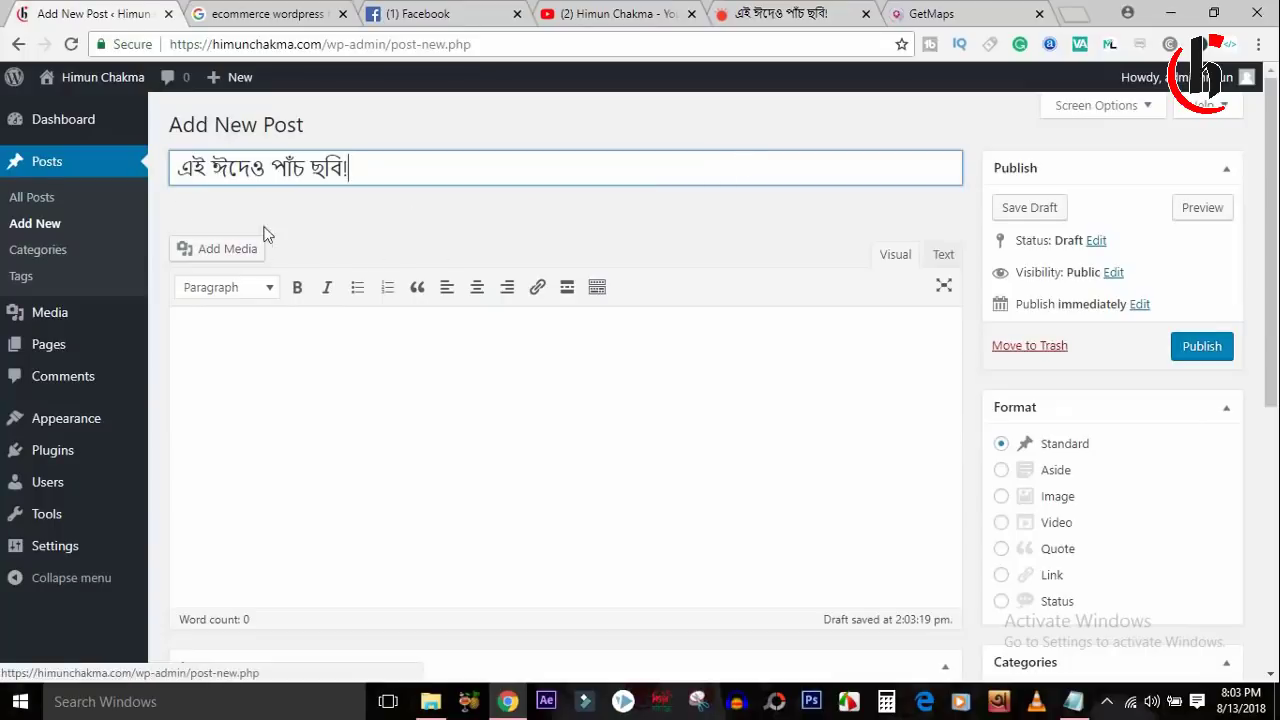
# Close the YouTube channel and Facebook tabs.
pyautogui.click(320, 14)
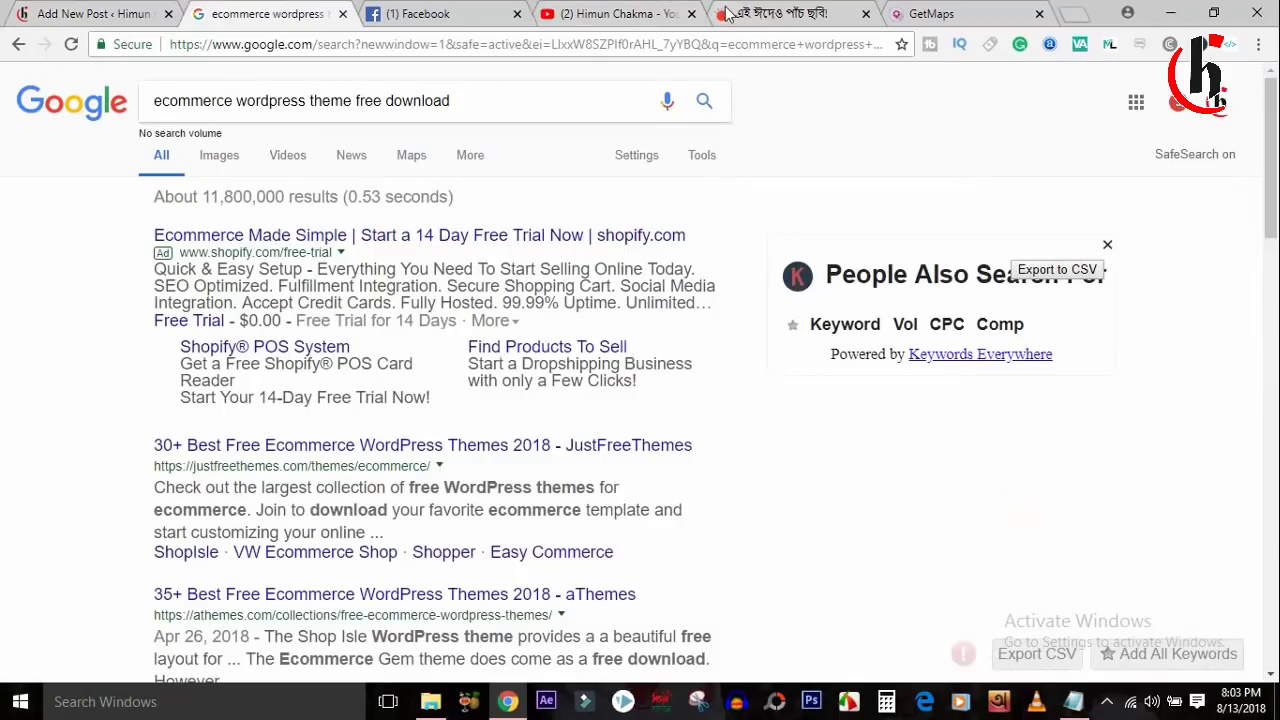
pyautogui.click(686, 14)
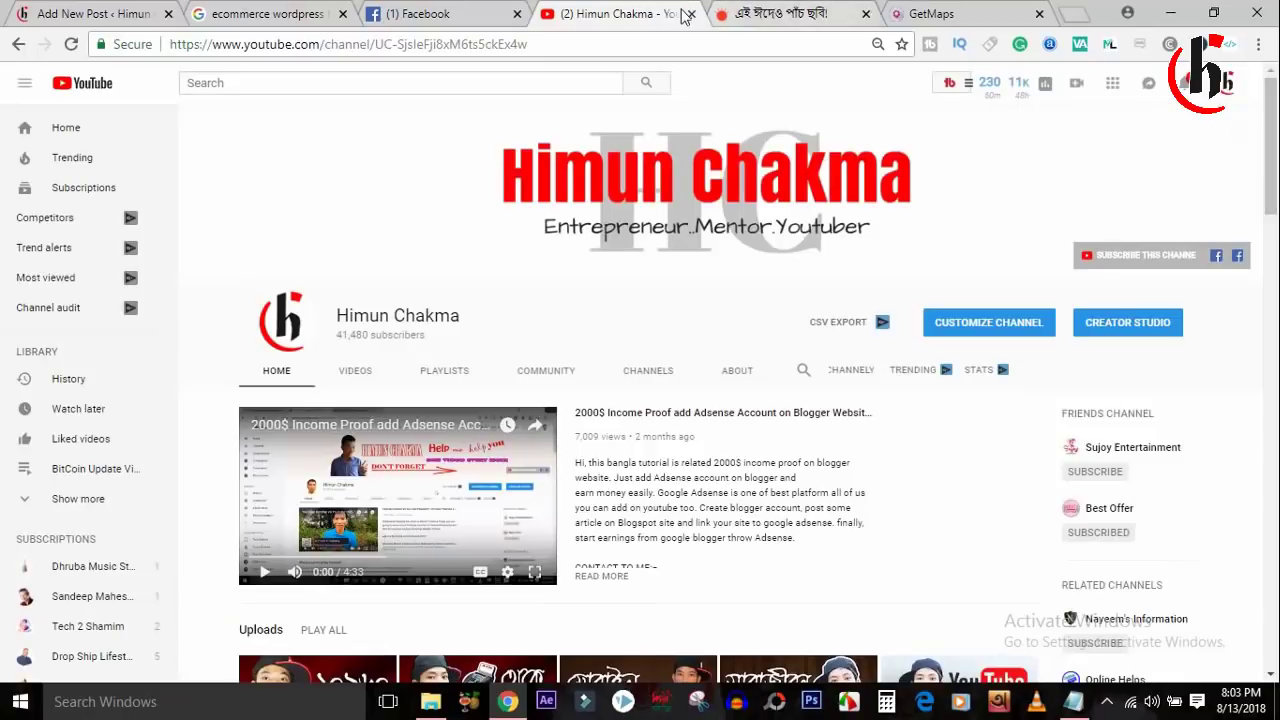
pyautogui.click(689, 14)
pyautogui.click(517, 14)
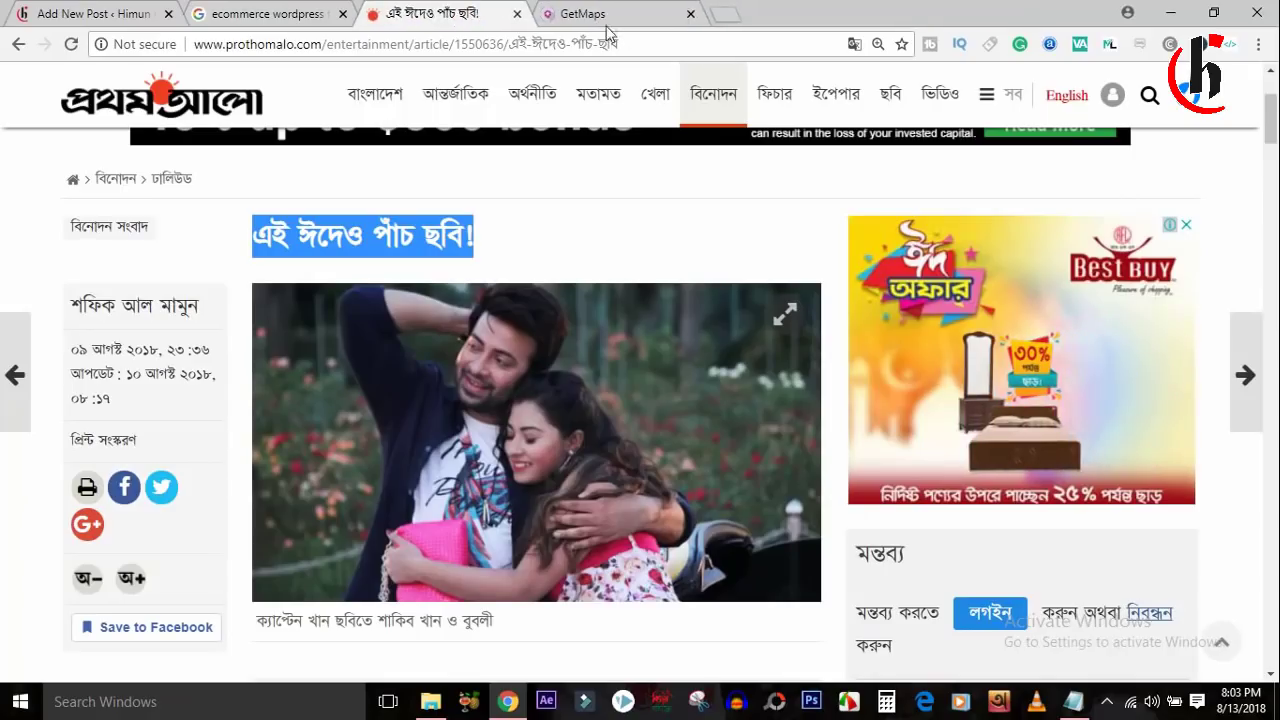
# Copy the article's intro paragraph and return to the post draft.
pyautogui.scroll(-4, 445, 432)
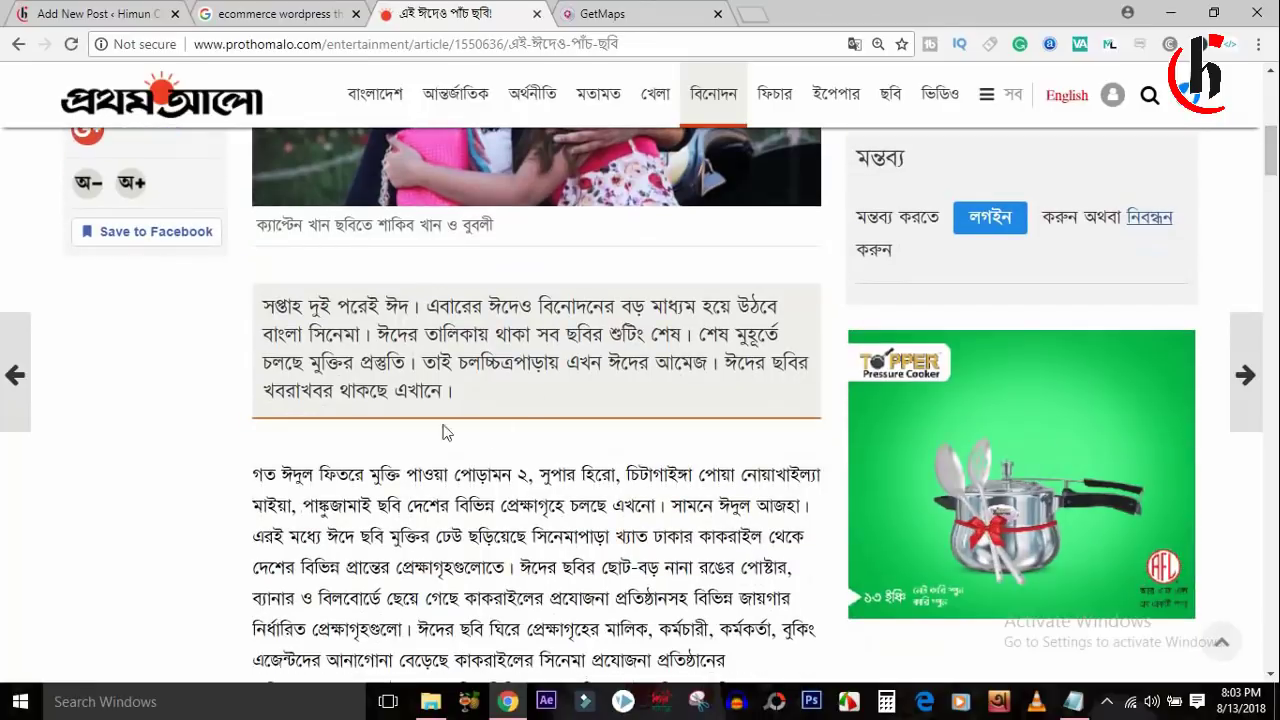
pyautogui.moveTo(262, 304); pyautogui.dragTo(481, 393)
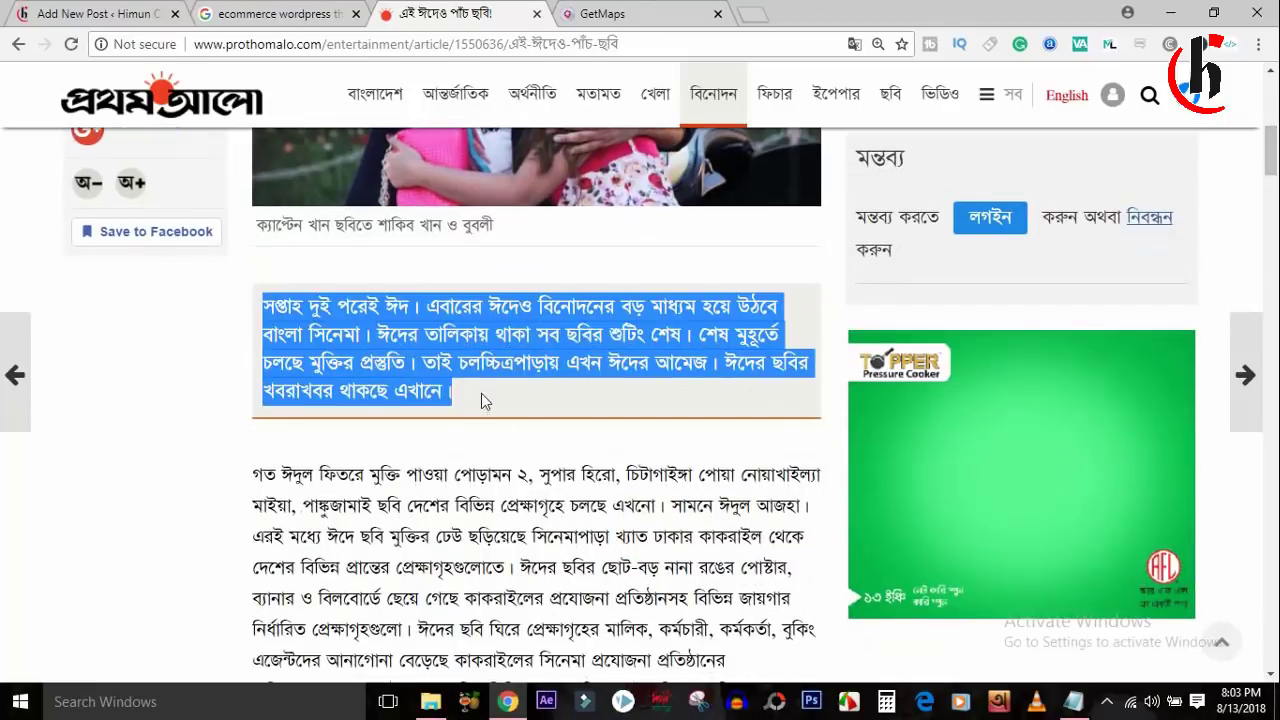
pyautogui.rightClick(361, 342)
pyautogui.click(439, 359)
pyautogui.click(128, 13)
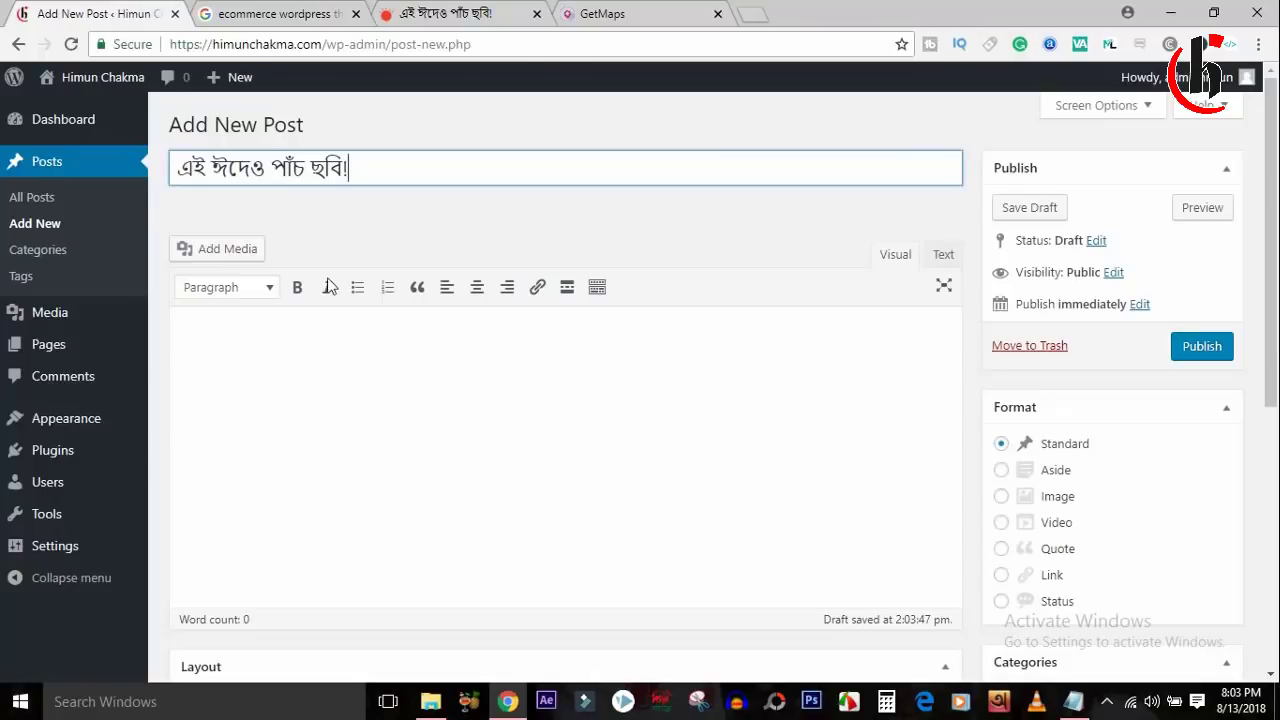
# Paste the Bengali intro paragraph into the post body and insert the uploaded photo IMG_97071.png.
pyautogui.click(337, 358)
pyautogui.hotkey('ctrl', 'v')
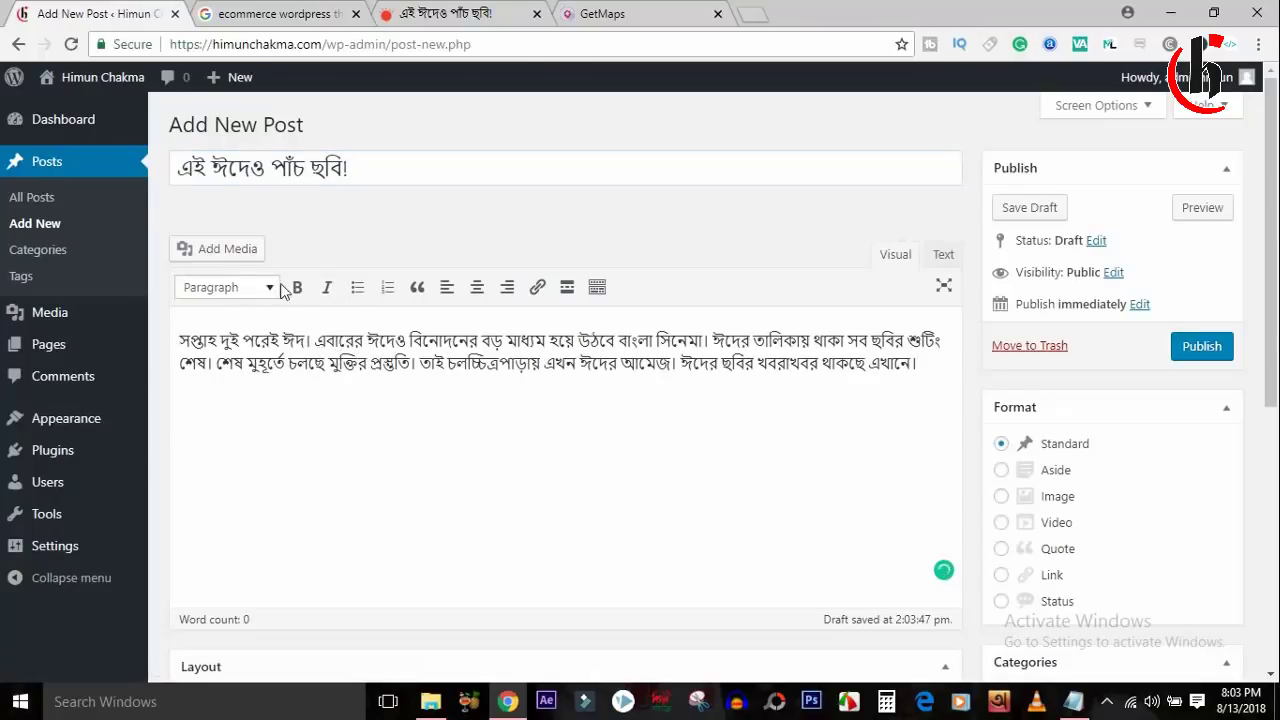
pyautogui.click(228, 251)
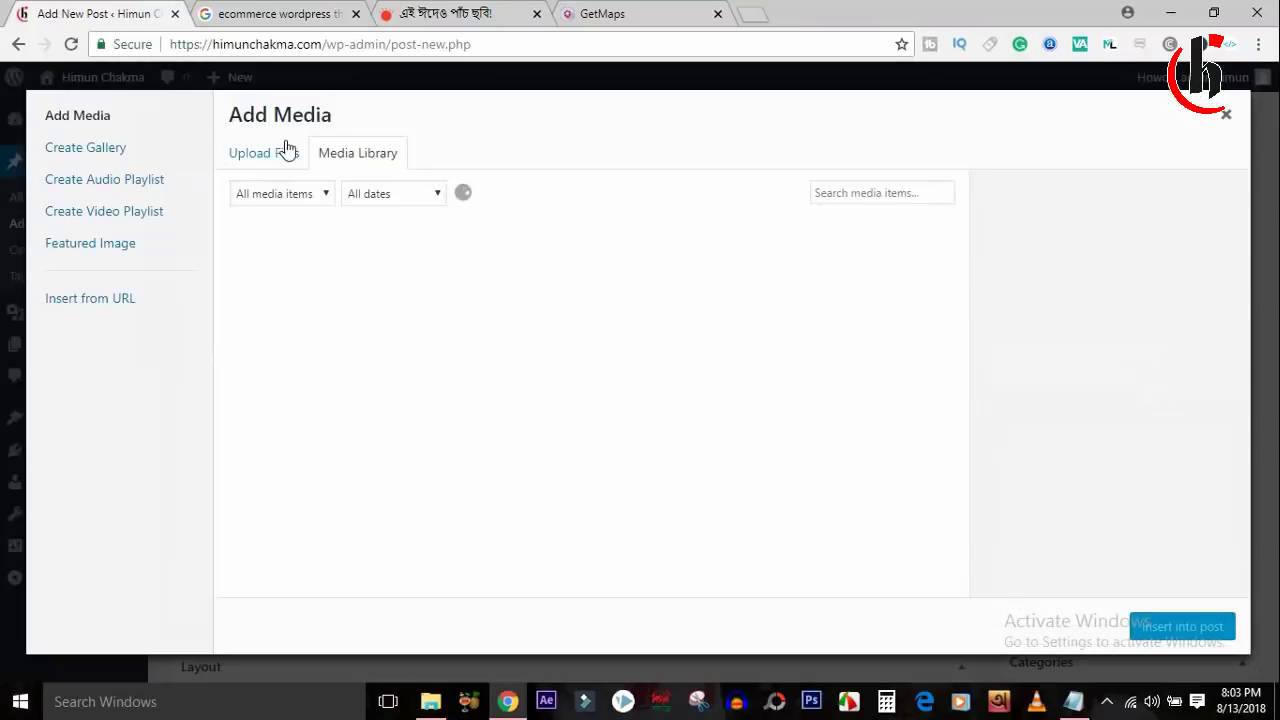
pyautogui.click(286, 150)
pyautogui.click(783, 382)
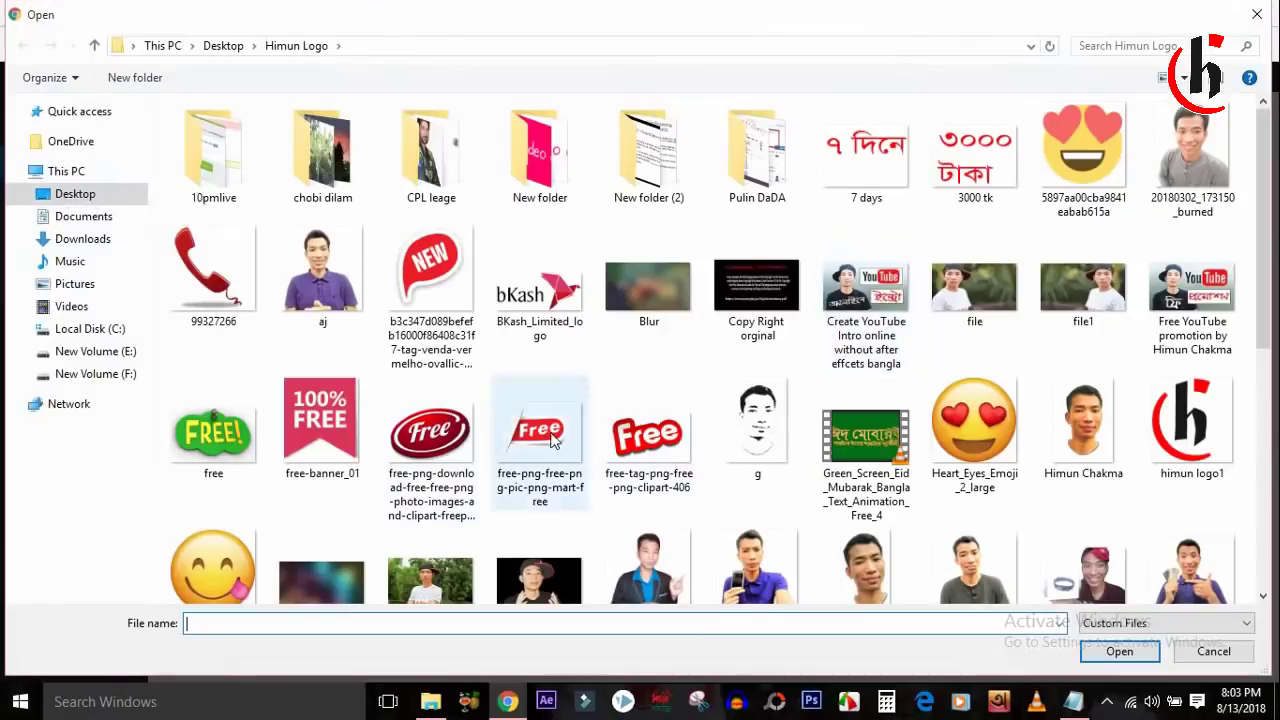
pyautogui.doubleClick(583, 565)
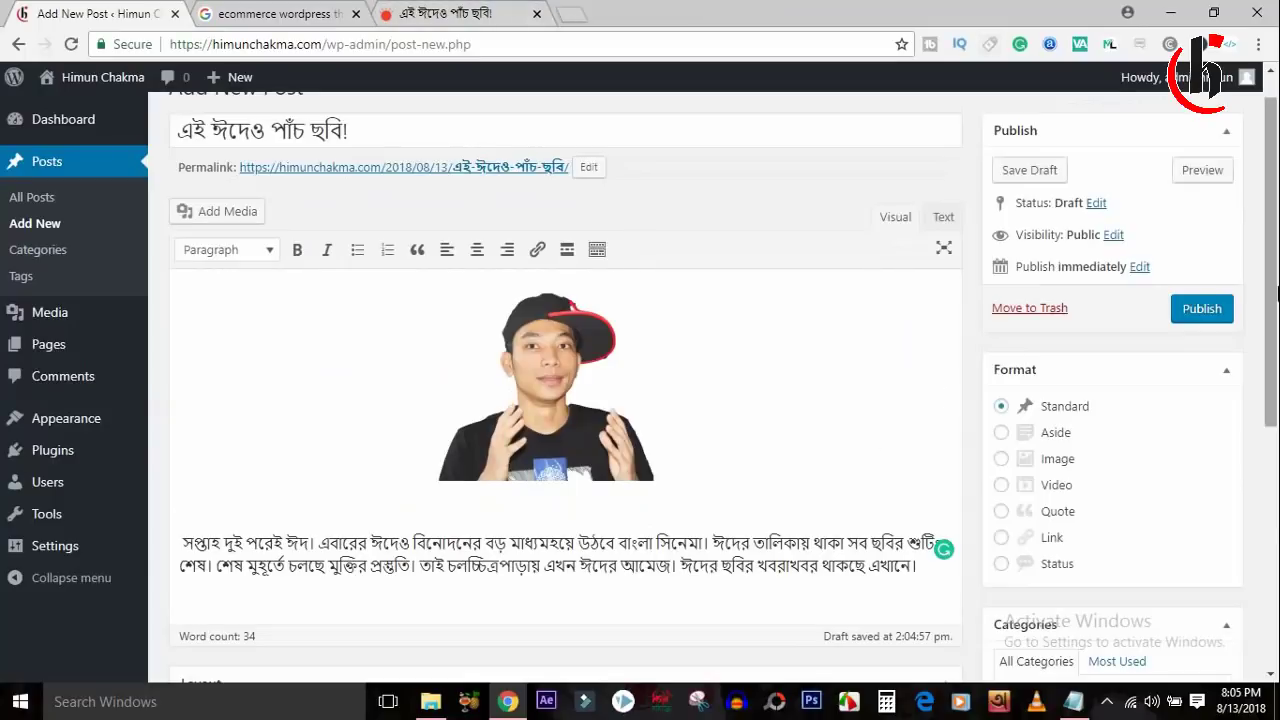
pyautogui.scroll(-2, 1277, 350)
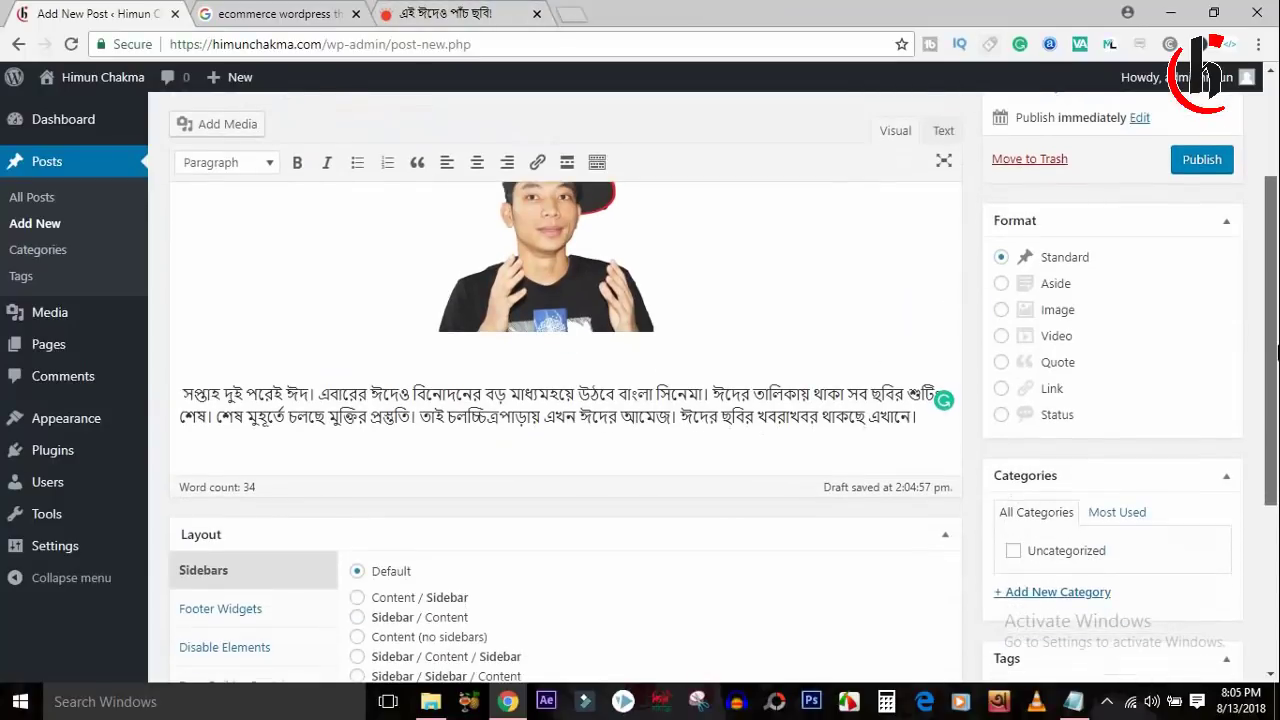
pyautogui.scroll(-1, 1277, 350)
pyautogui.scroll(4, 1270, 300)
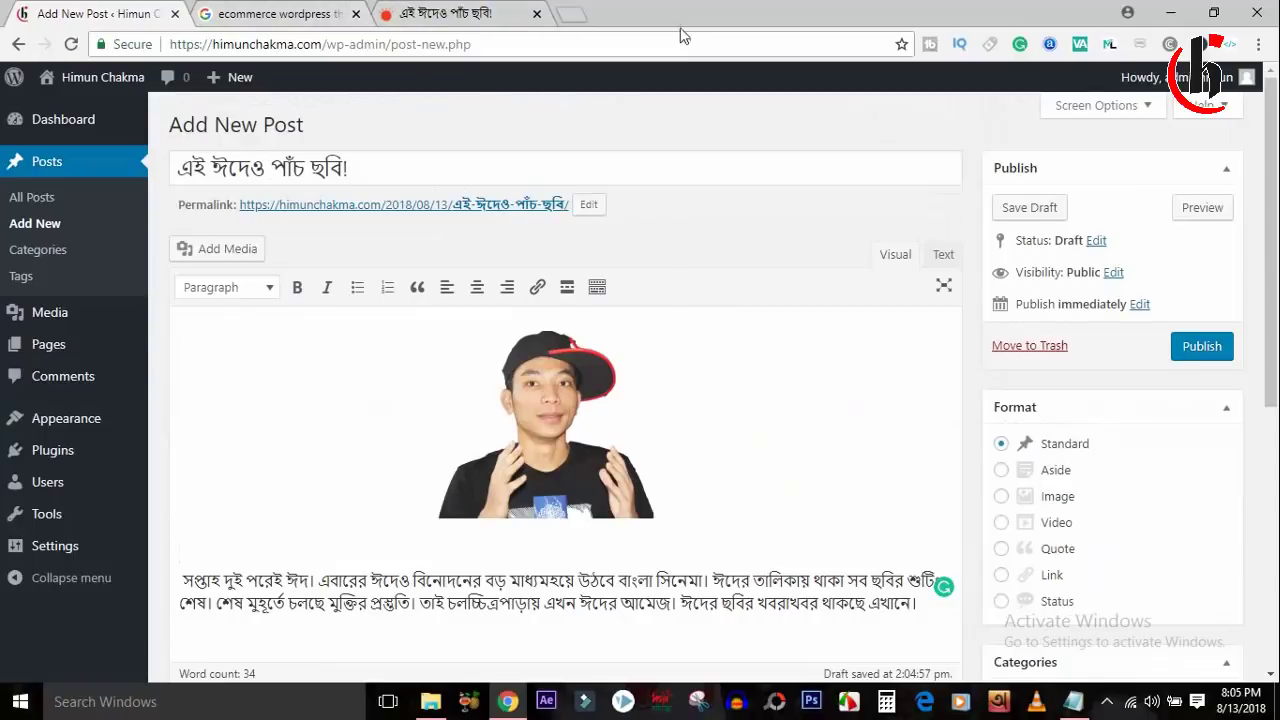
# Load the himunchakma.com site in a new browser tab.
pyautogui.click(570, 14)
pyautogui.write('jimi')
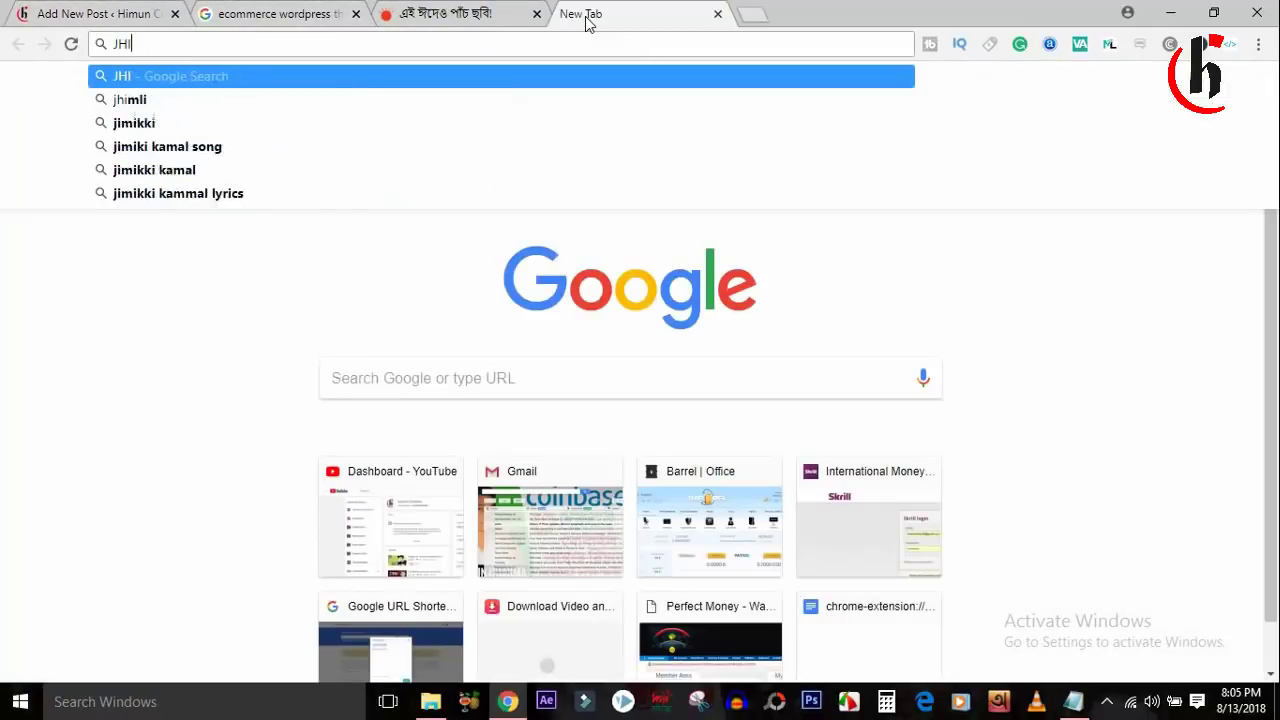
pyautogui.press('BackSpace')
pyautogui.press('BackSpace')
pyautogui.press('BackSpace')
pyautogui.press('BackSpace')
pyautogui.write('HIMUN')
pyautogui.press('Return')
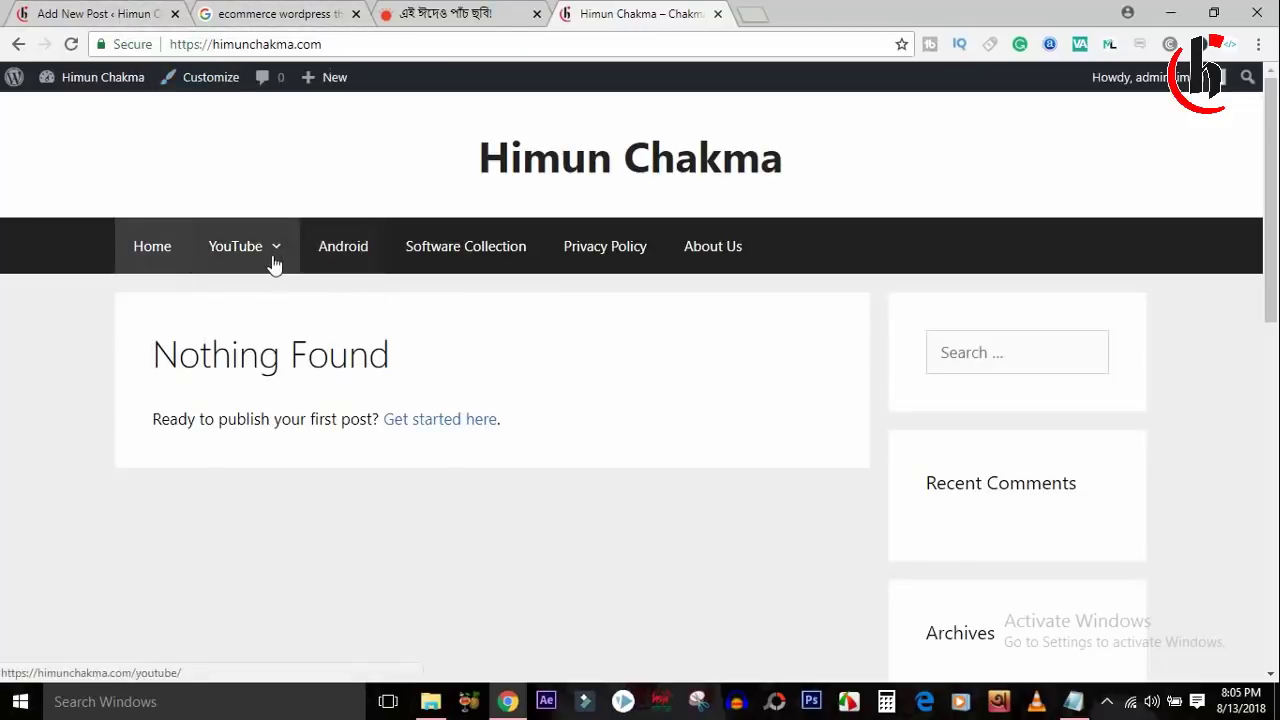
# Start a new category 'An' with no parent, open tags, and publish the post.
pyautogui.click(95, 13)
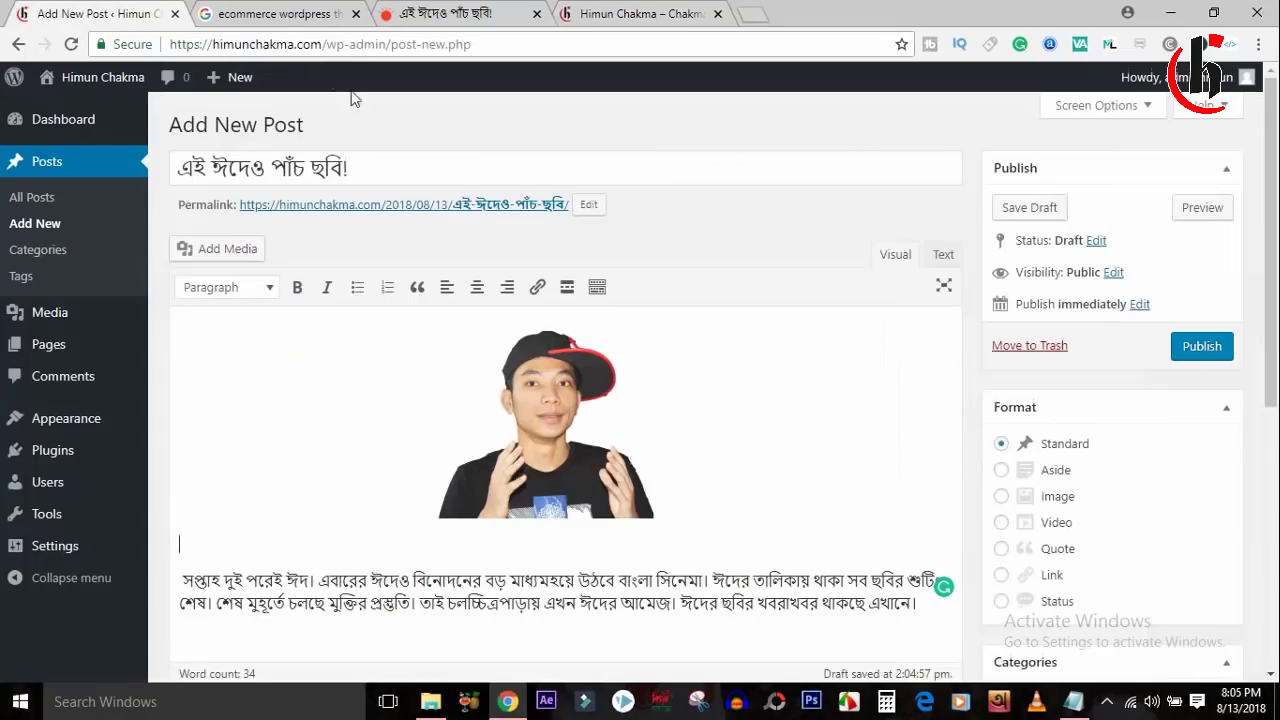
pyautogui.moveTo(1276, 305); pyautogui.dragTo(1277, 493)
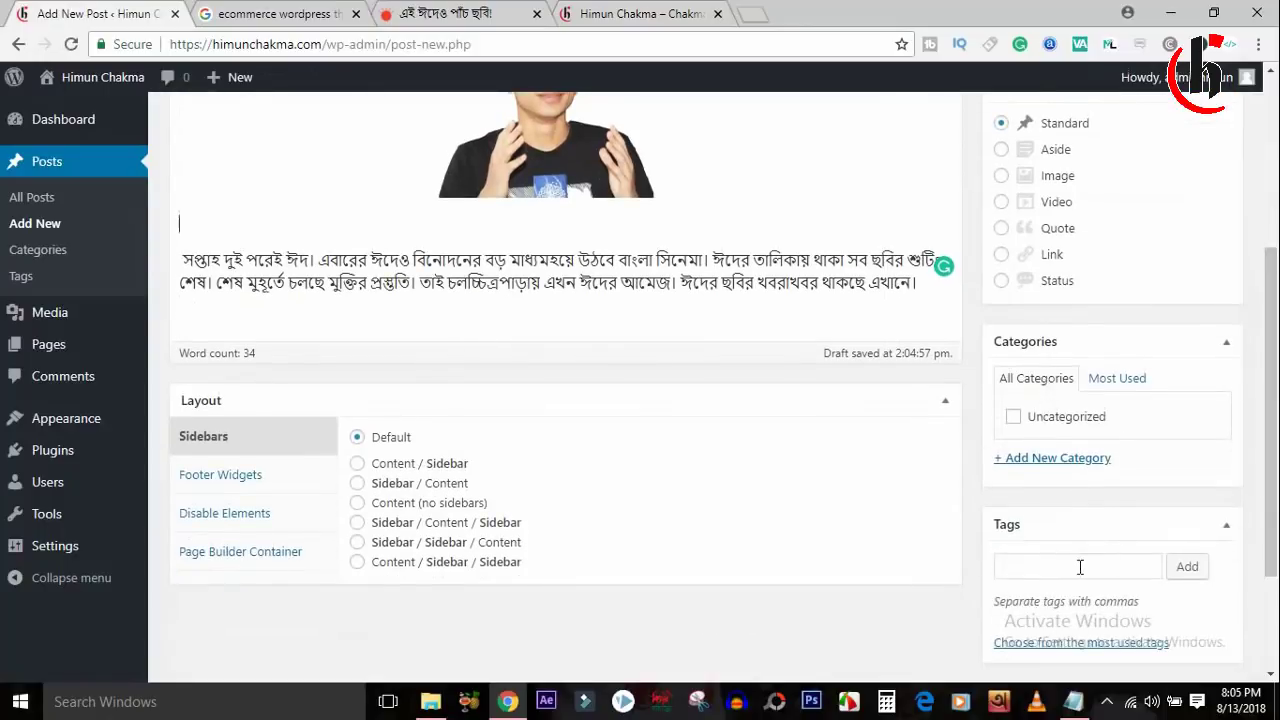
pyautogui.click(1058, 458)
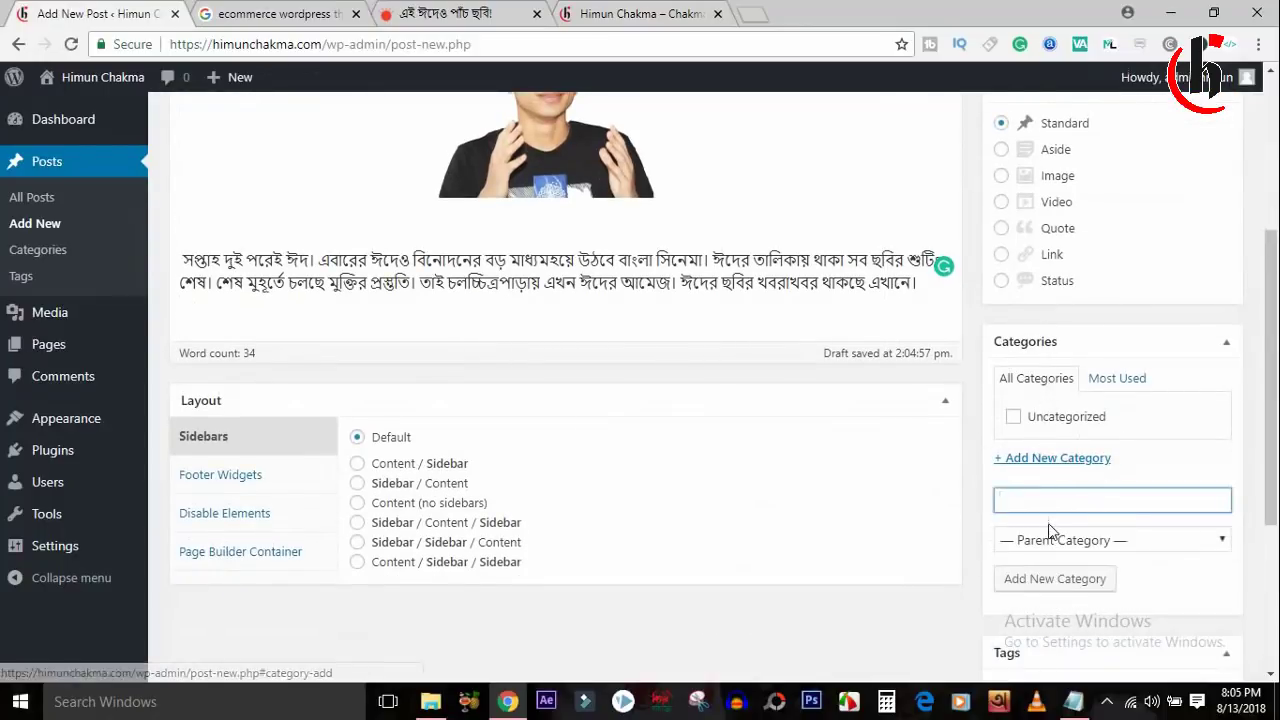
pyautogui.write('Android')
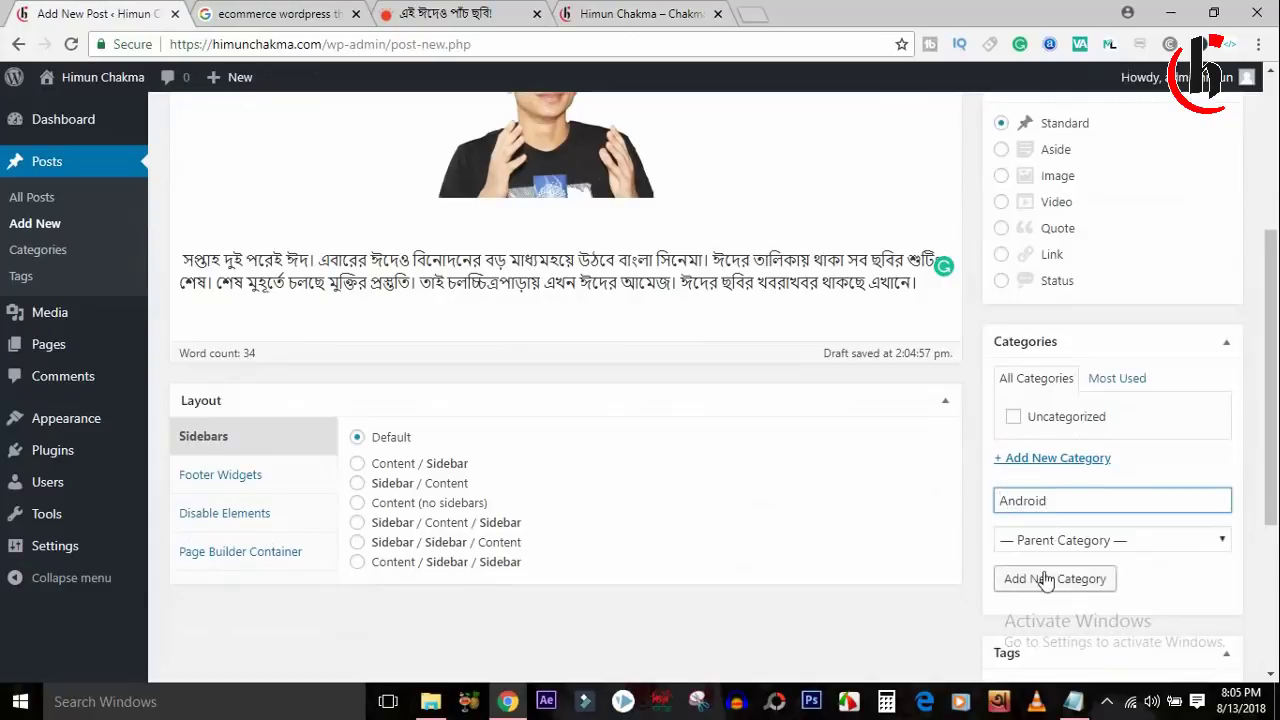
pyautogui.click(1115, 540)
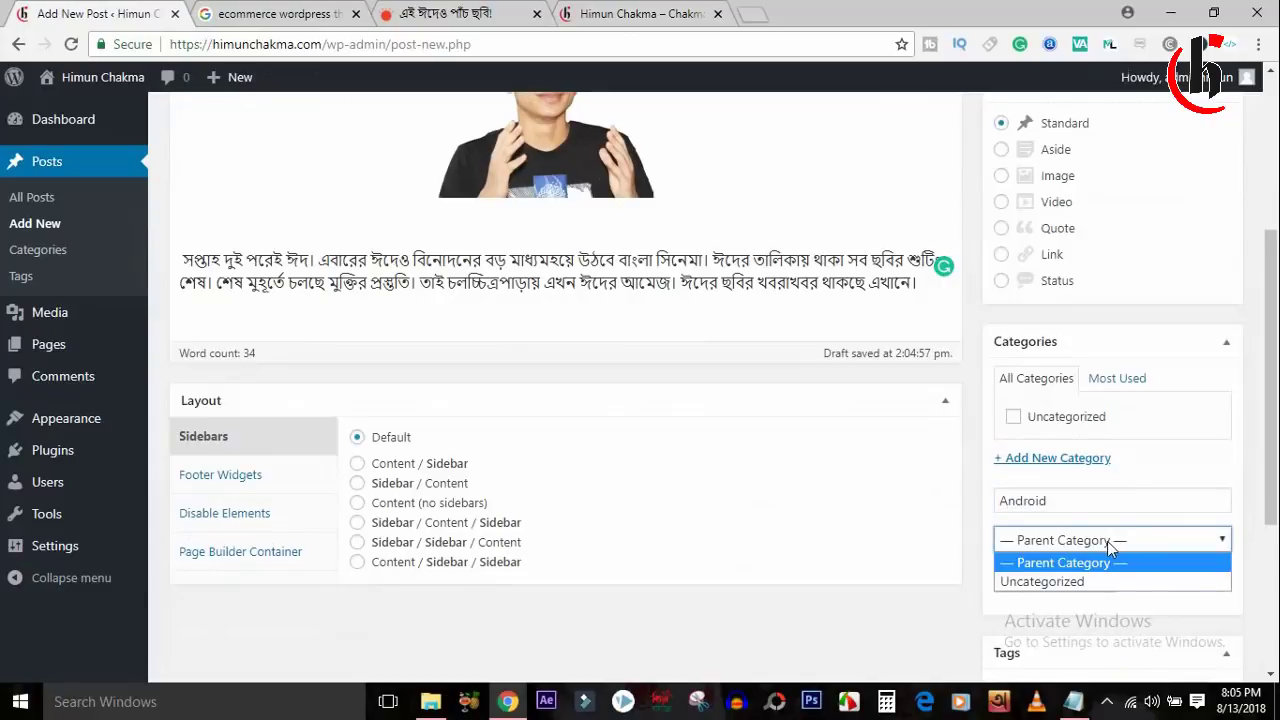
pyautogui.click(1107, 541)
pyautogui.moveTo(1270, 390); pyautogui.dragTo(1276, 555)
pyautogui.click(1095, 566)
pyautogui.scroll(1, 1264, 255)
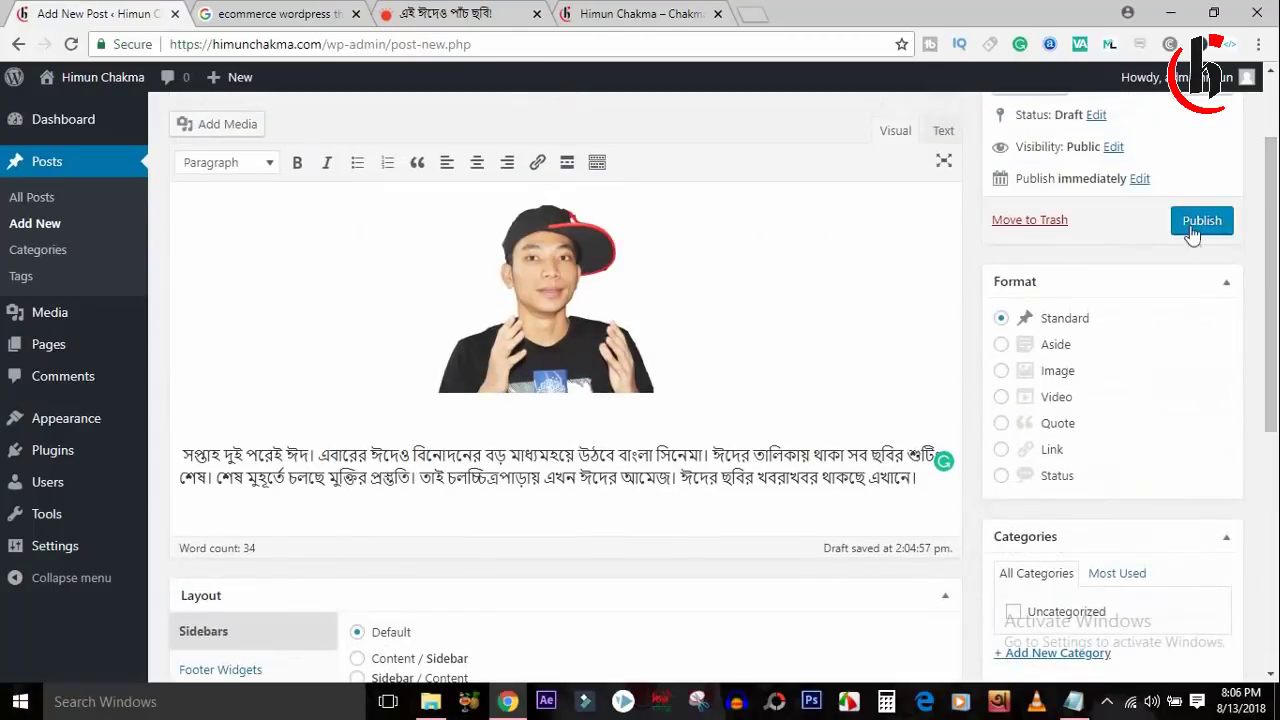
pyautogui.click(1204, 226)
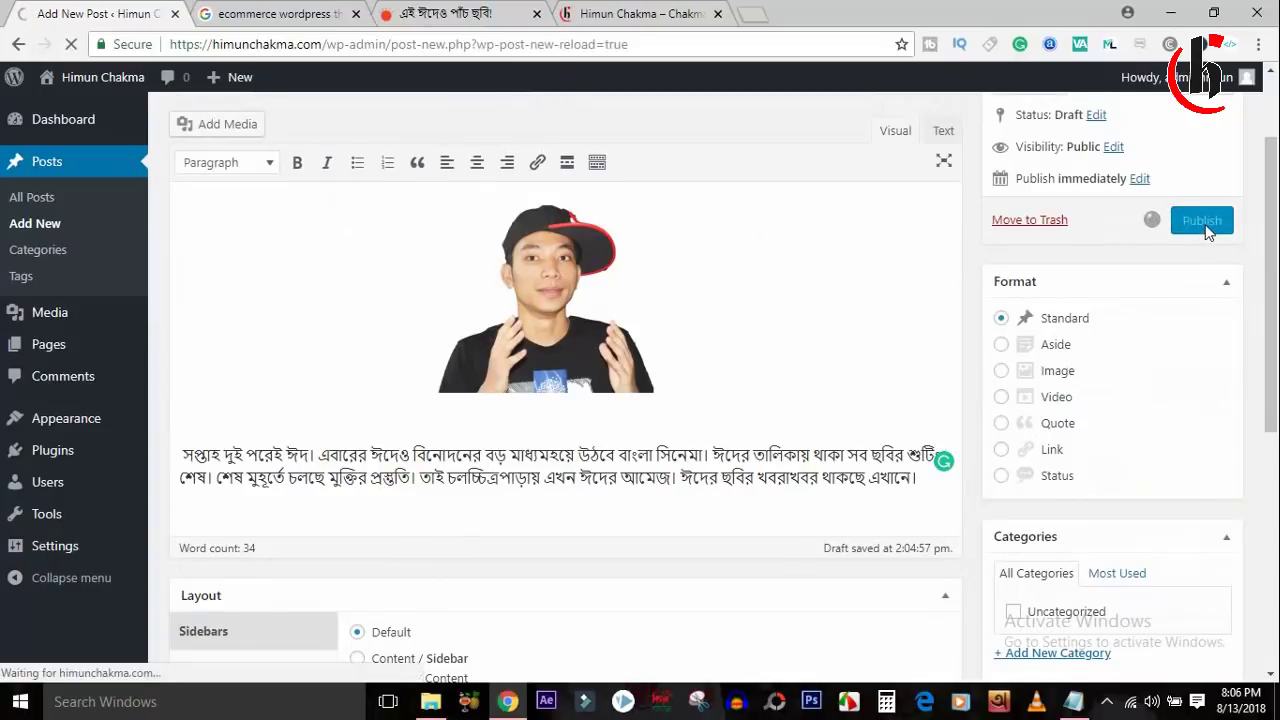
# Reload the himunchakma.com front page and scroll through to check the new post and photo.
pyautogui.click(600, 13)
pyautogui.click(75, 46)
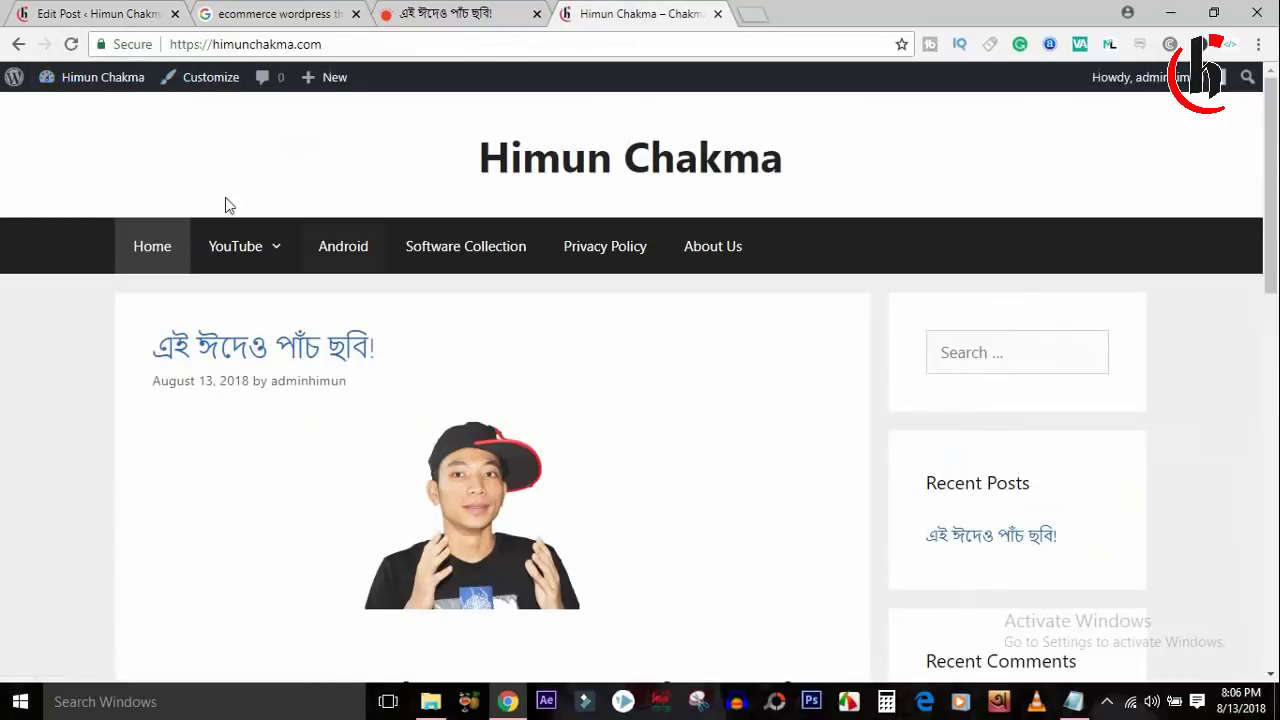
pyautogui.scroll(-1, 1260, 172)
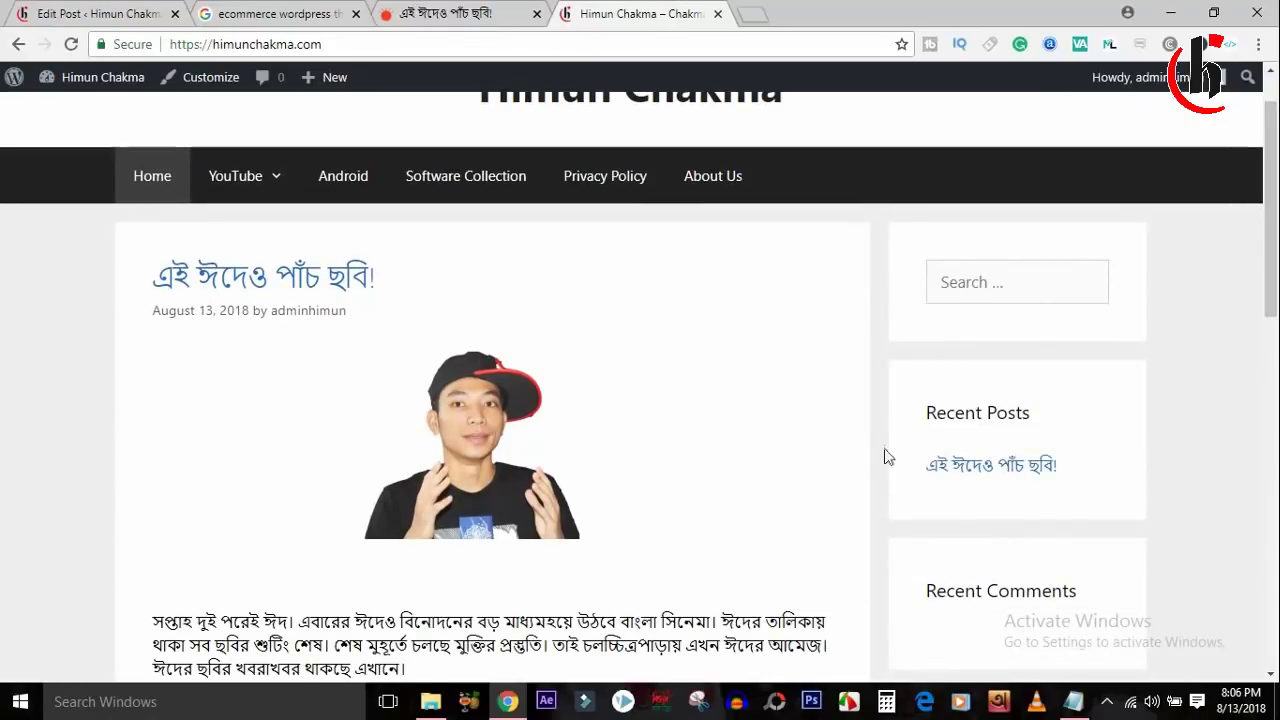
pyautogui.moveTo(926, 414); pyautogui.dragTo(1048, 418)
pyautogui.click(1048, 418)
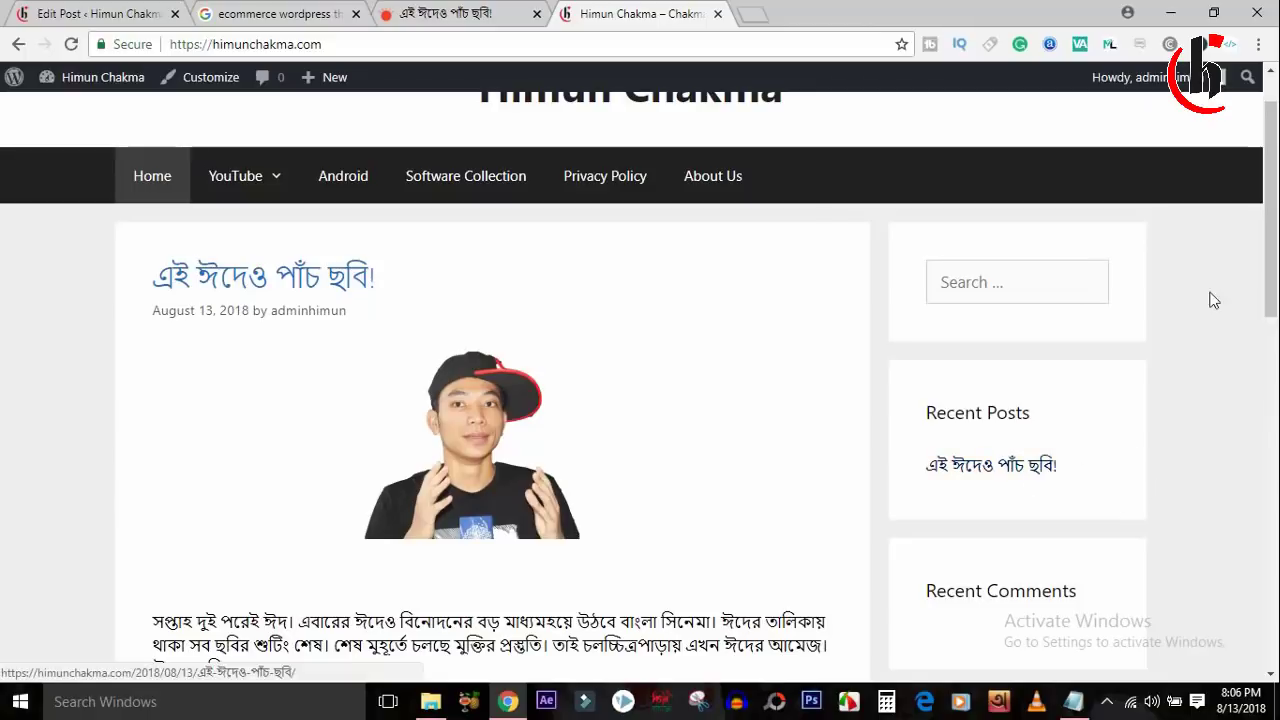
pyautogui.moveTo(1270, 290); pyautogui.dragTo(1274, 637)
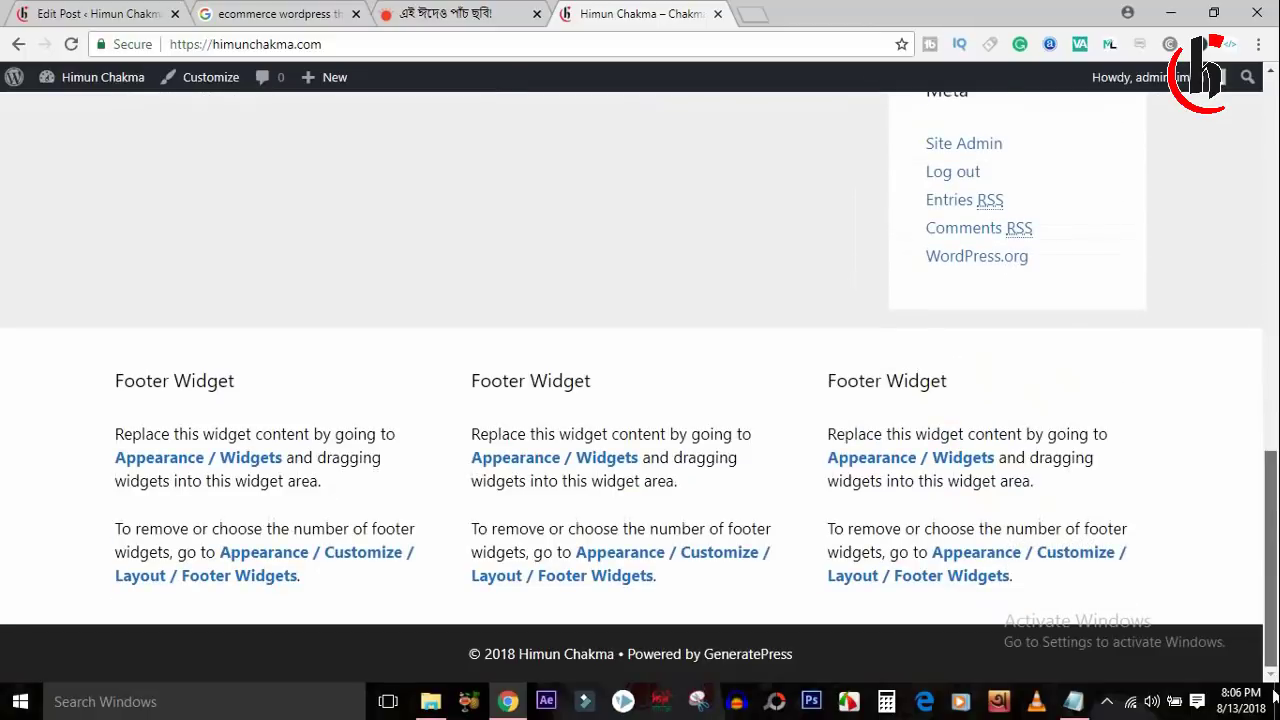
pyautogui.moveTo(1274, 697); pyautogui.dragTo(1274, 243)
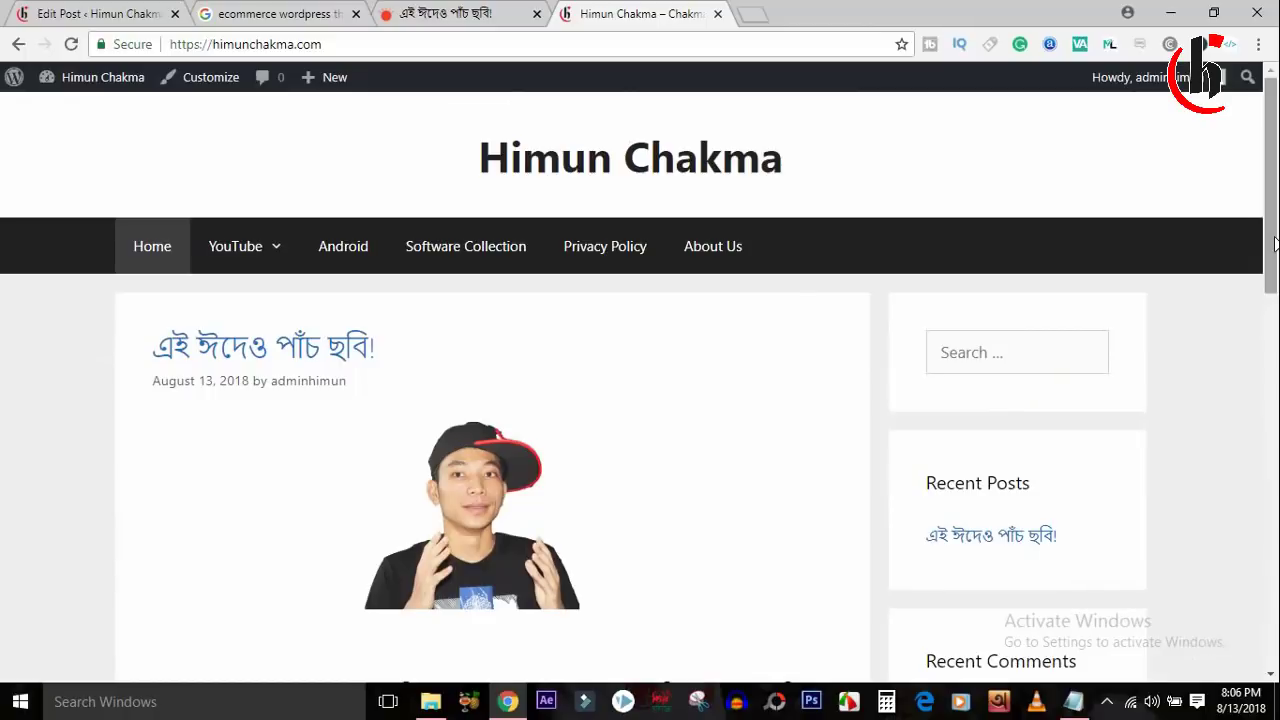
pyautogui.moveTo(1274, 185); pyautogui.dragTo(1277, 560)
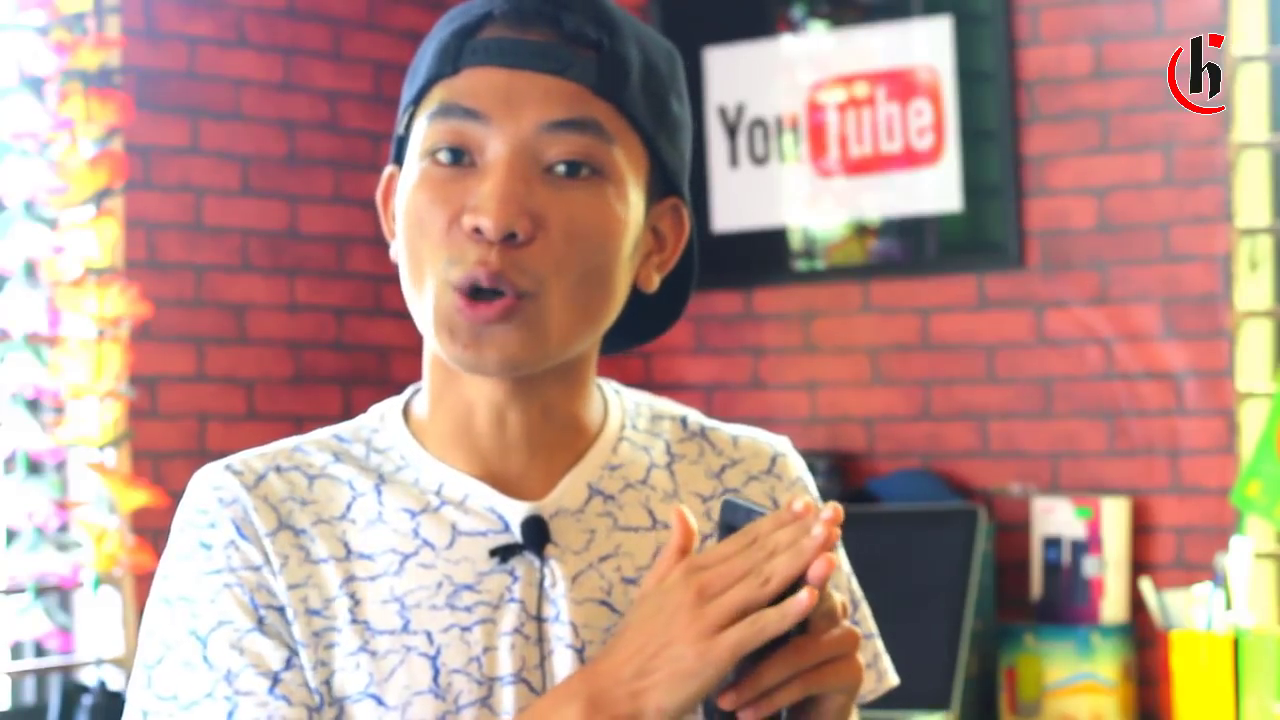